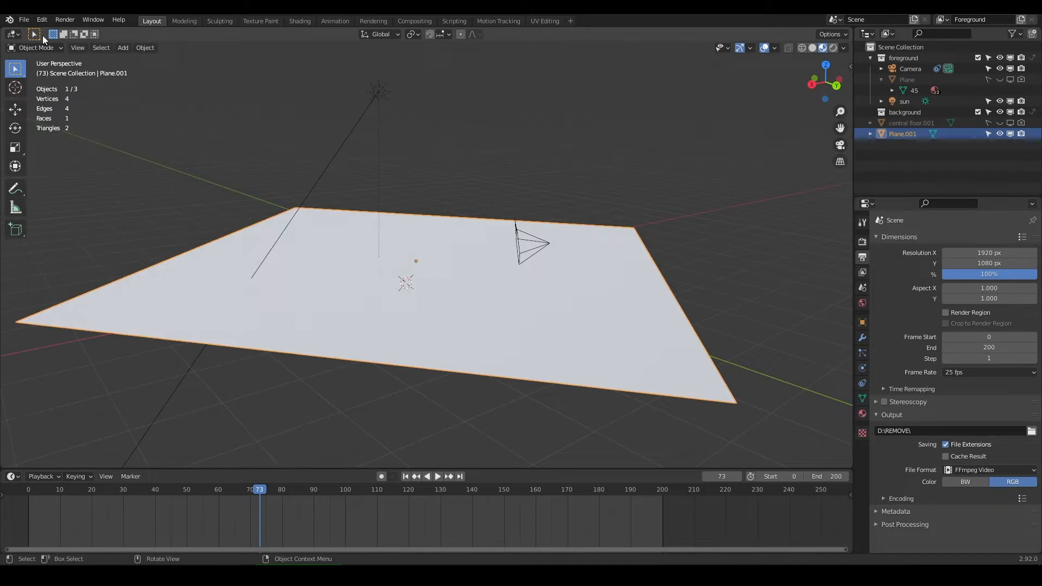
- Switch the 3D viewport to the Movie Clip Editor and load the HW video000.jpg clip
click(24, 20)
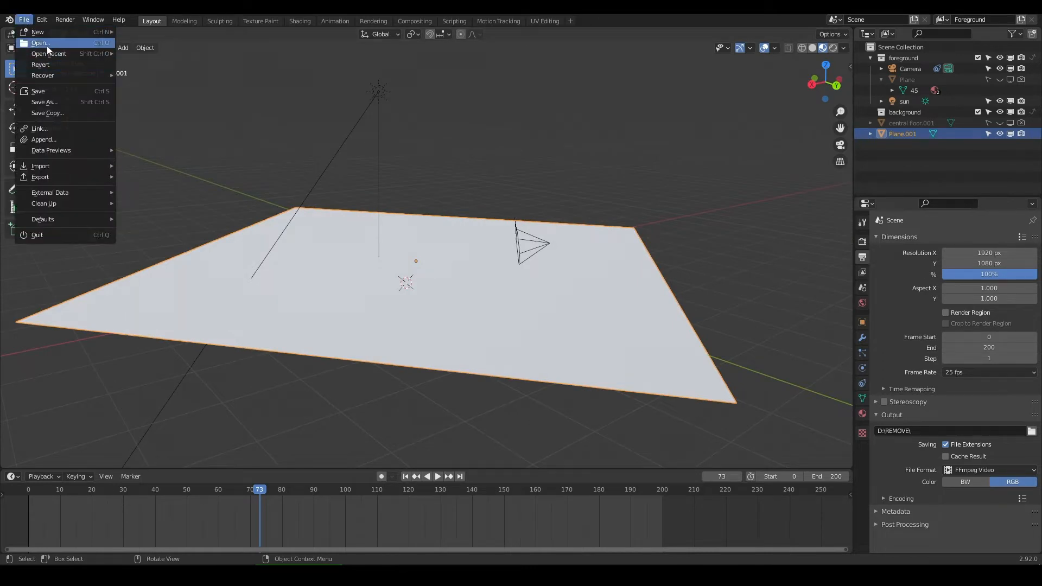
click(13, 34)
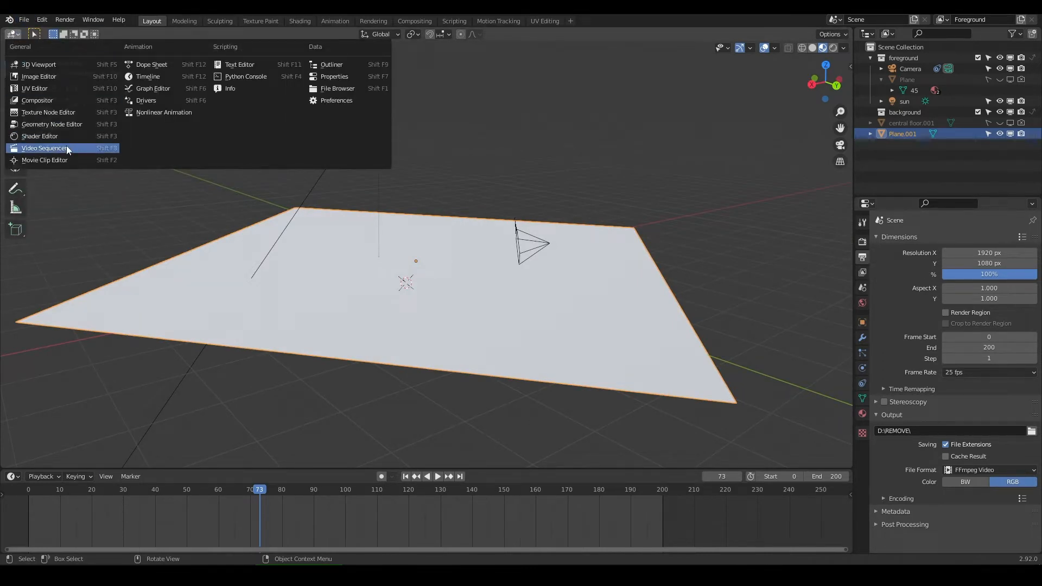
click(67, 159)
scroll(221, 133, up, 2)
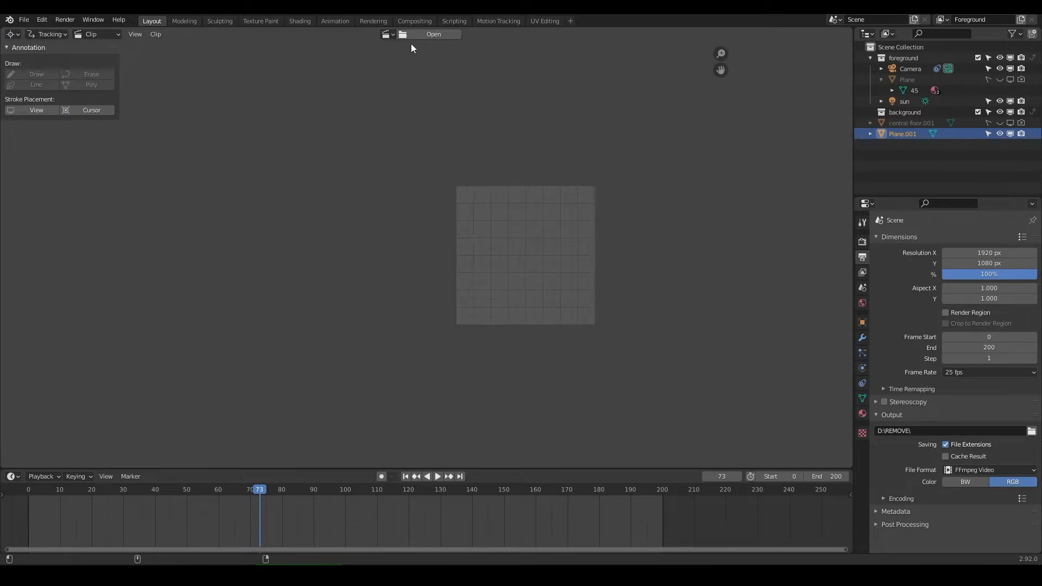
click(388, 35)
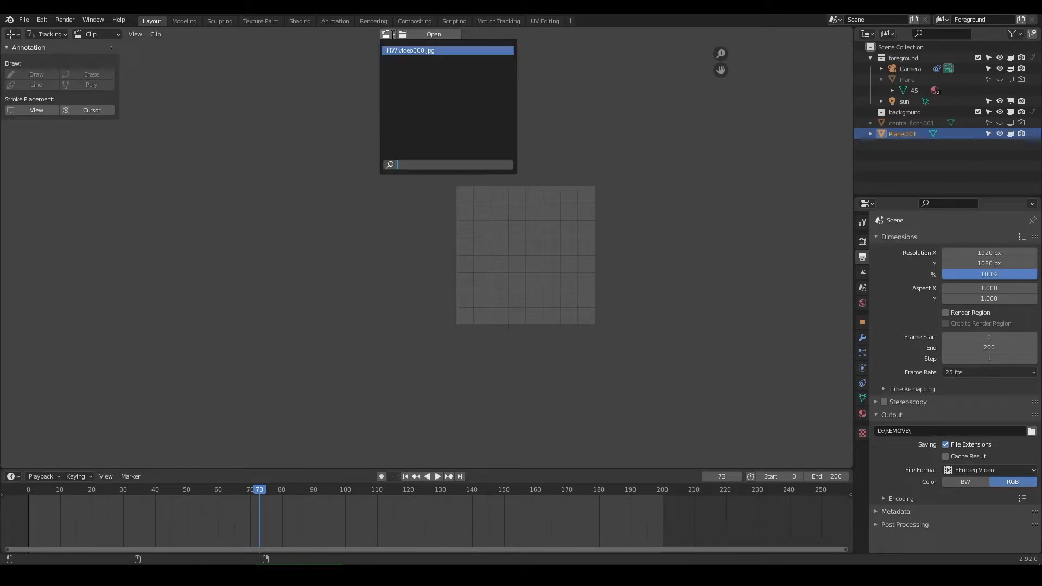
click(429, 49)
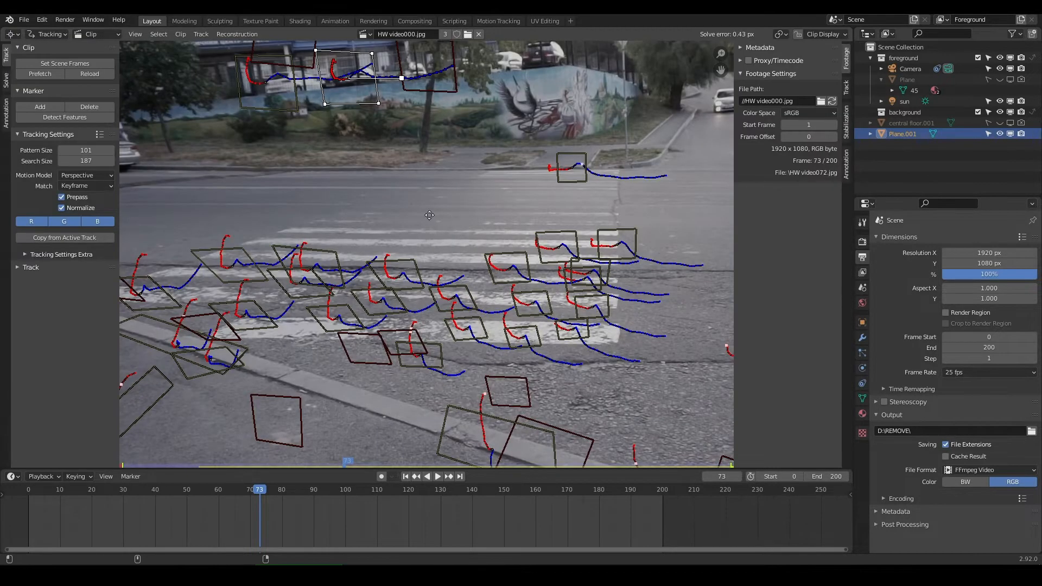
- Examine the clip's tracking markers, extra tracking settings and track options, advancing the footage to frame 80
middle_drag(429, 215, 392, 253)
scroll(432, 275, down, 3)
scroll(428, 271, up, 2)
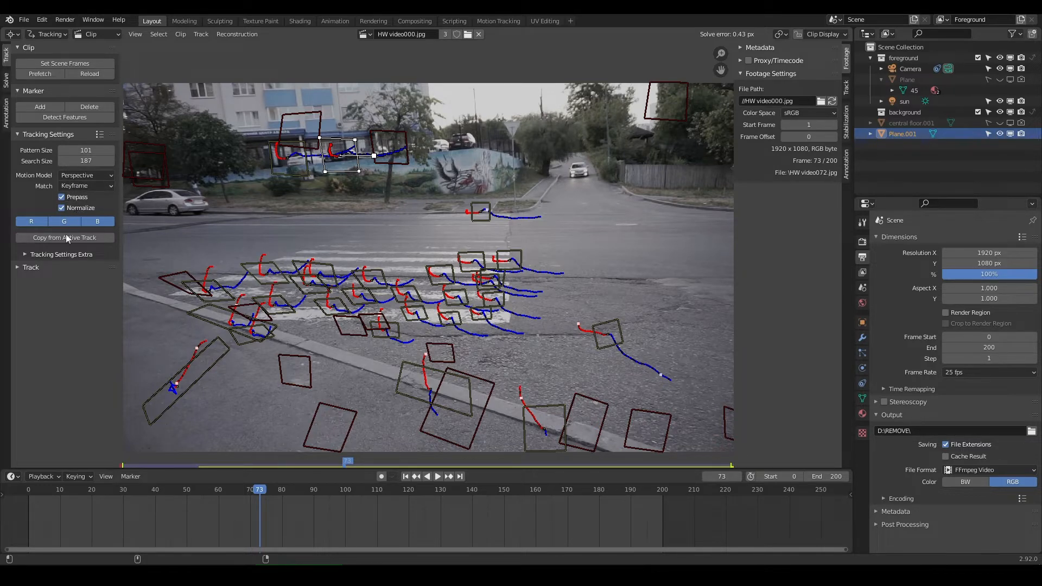
click(49, 259)
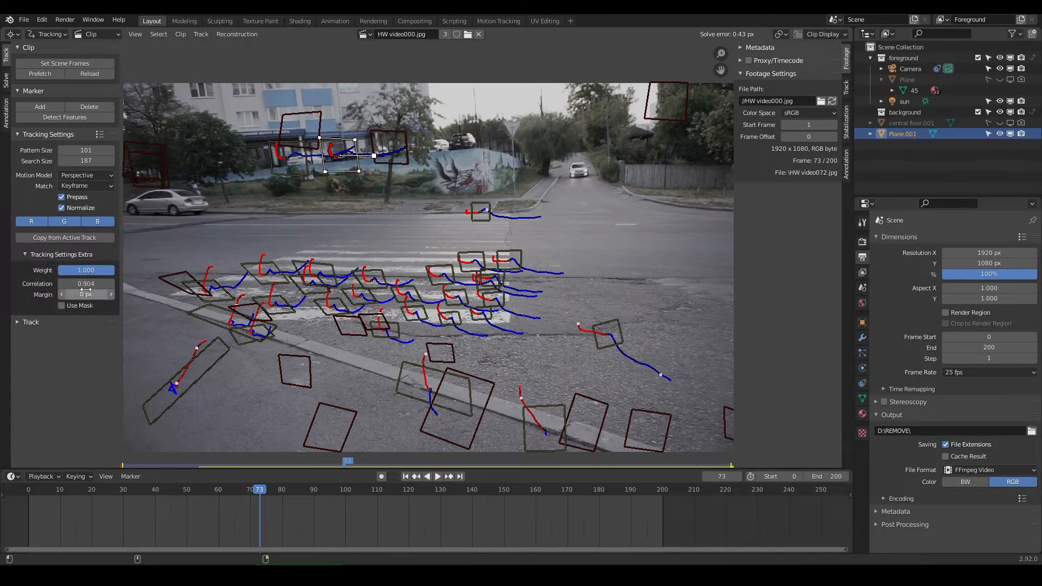
click(73, 324)
mouse_move(262, 488)
mouse_down()
mouse_move(161, 486)
mouse_move(303, 472)
mouse_move(620, 478)
mouse_move(282, 489)
mouse_up()
- Return to the 3D Viewport, look through the scene camera in wireframe shading and move the timeline to frame 154
click(19, 36)
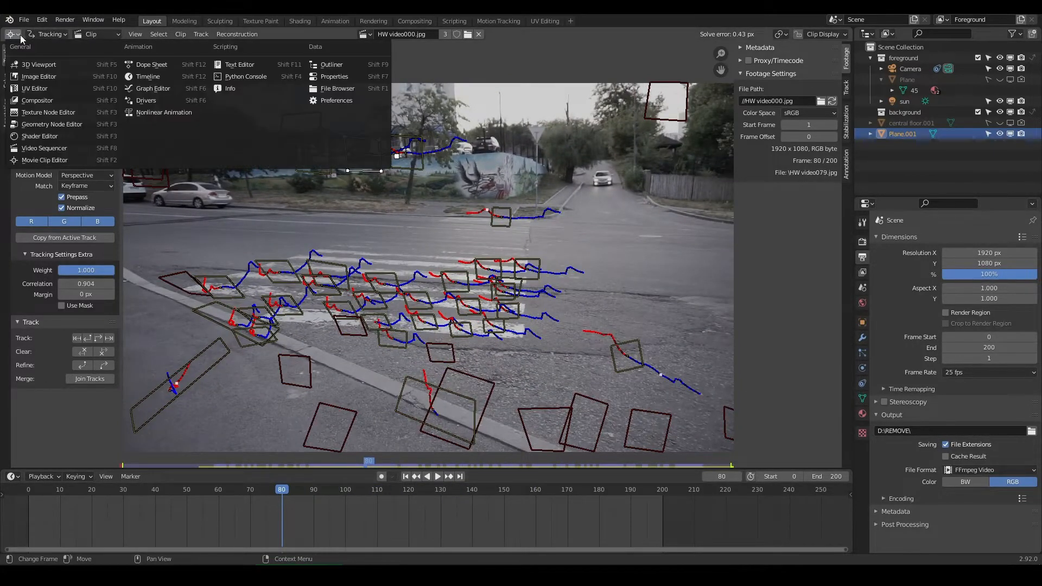
click(35, 65)
middle_drag(394, 242, 379, 219)
key(KP_0)
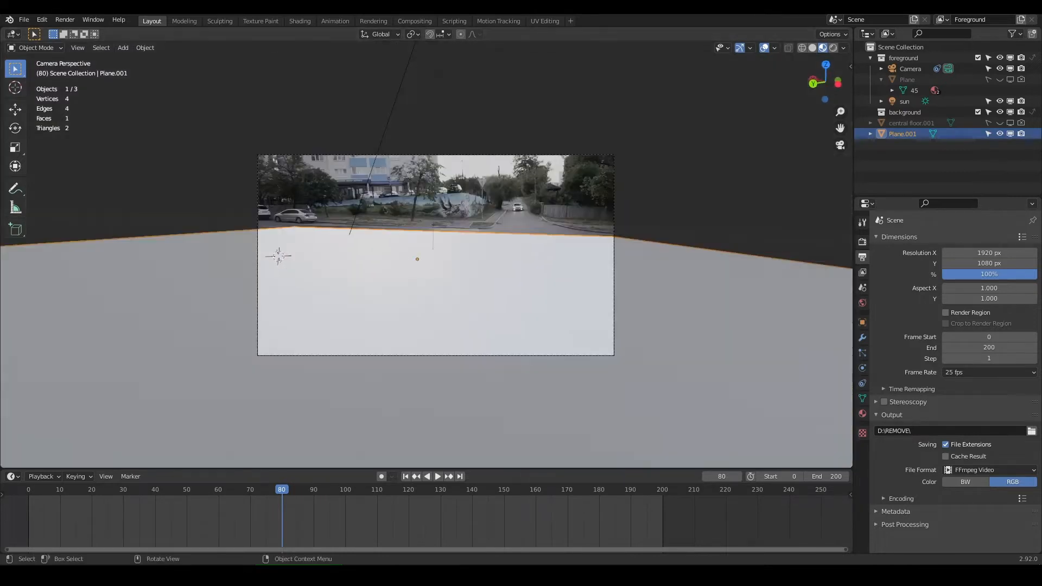
drag(290, 490, 517, 500)
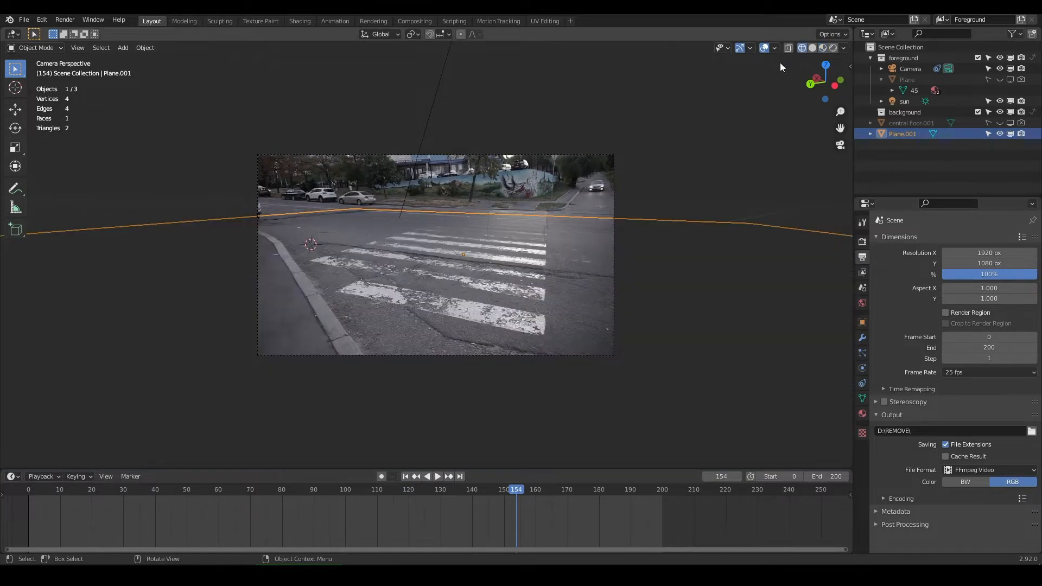
- Play and scrub through the footage in camera view to check how the ground plane follows the road
key(space)
key(space)
click(122, 48)
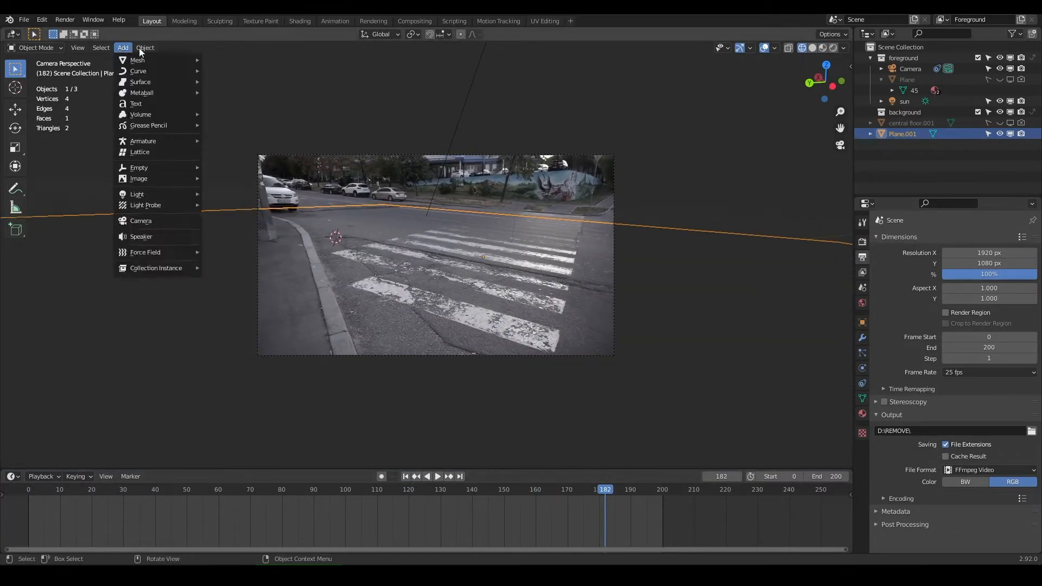
mouse_move(143, 60)
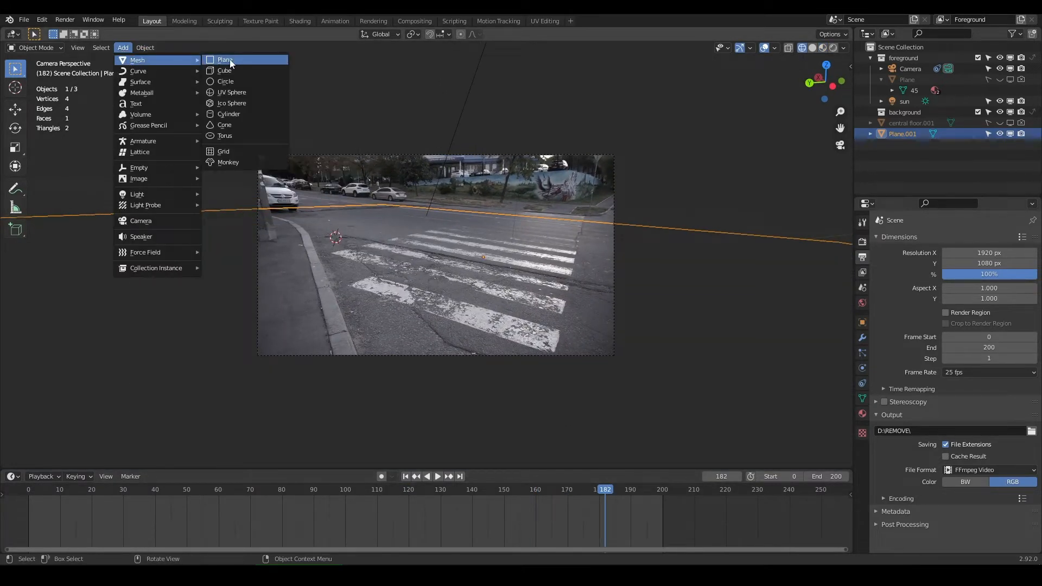
drag(613, 489, 359, 472)
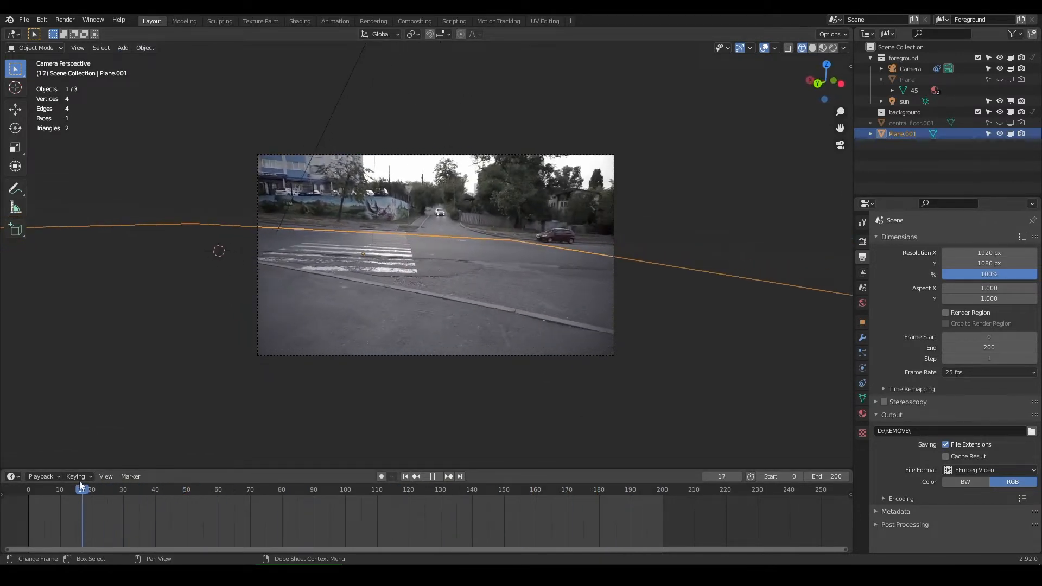
key(space)
key(space)
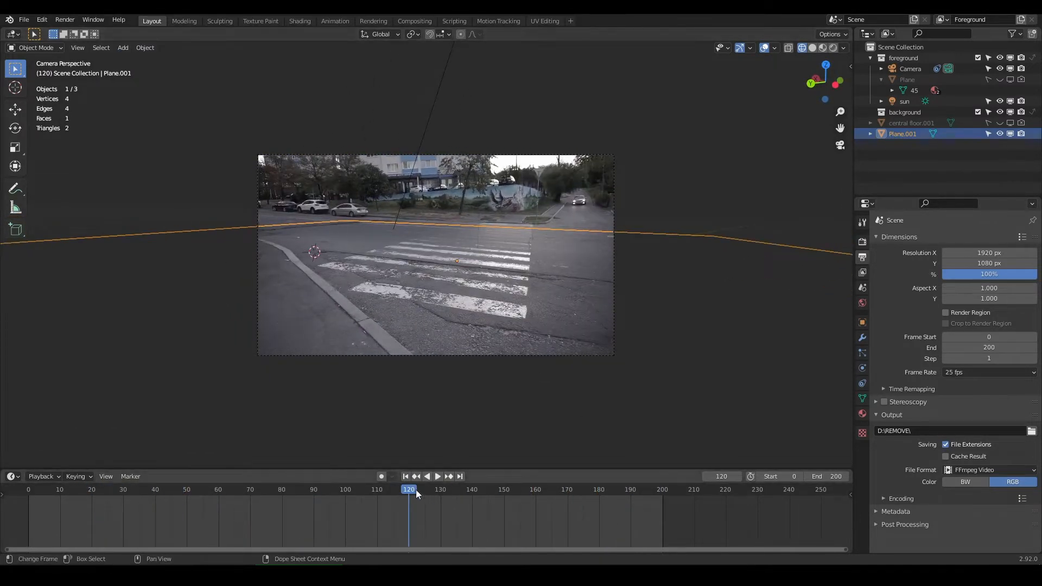
- Subdivide the ground plane's mesh three times in Edit Mode and return to Object Mode
key(Tab)
right_click(428, 265)
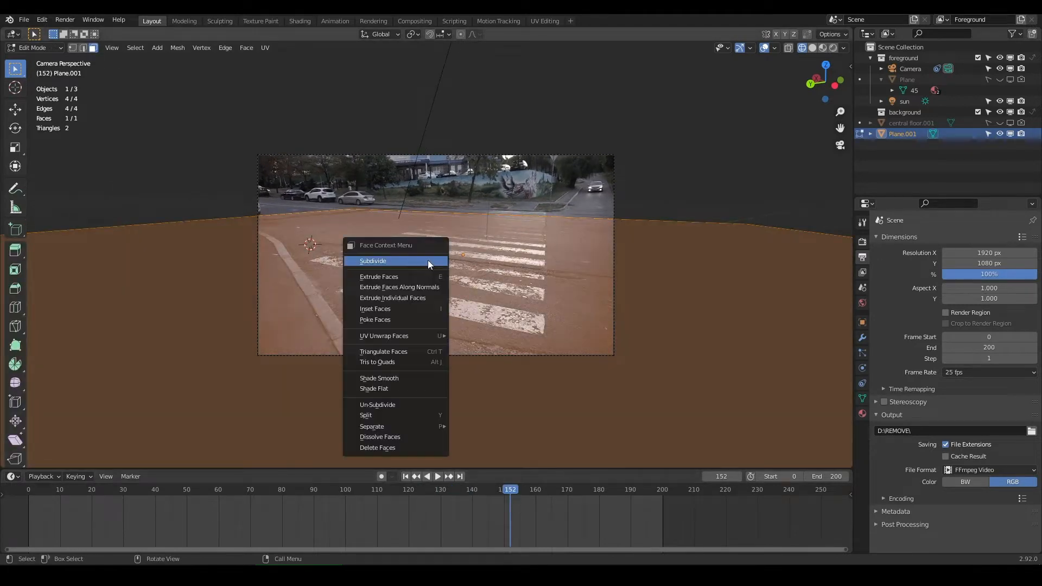
click(429, 261)
right_click(429, 264)
click(428, 261)
right_click(428, 264)
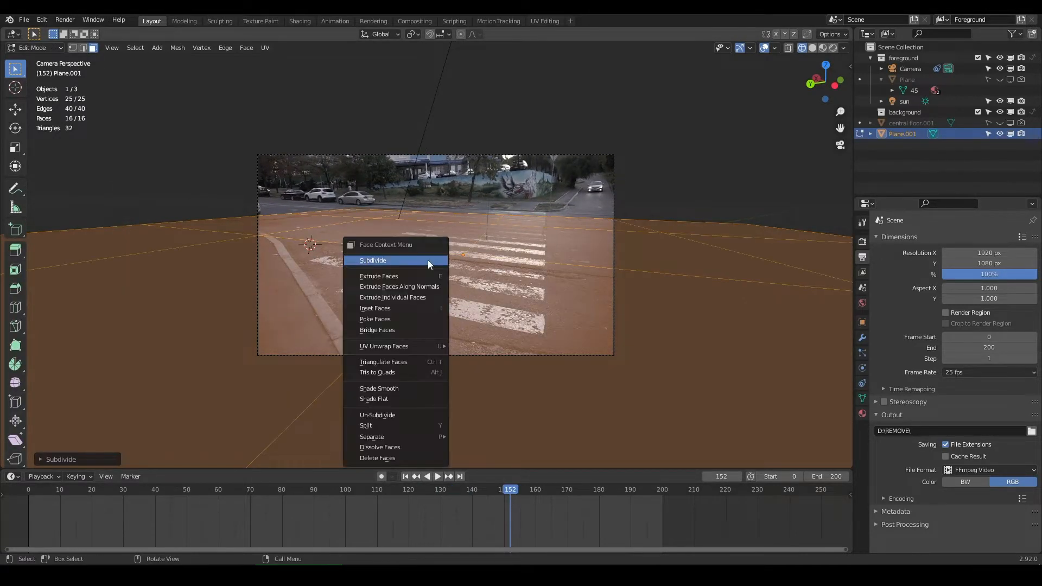
click(428, 260)
key(Tab)
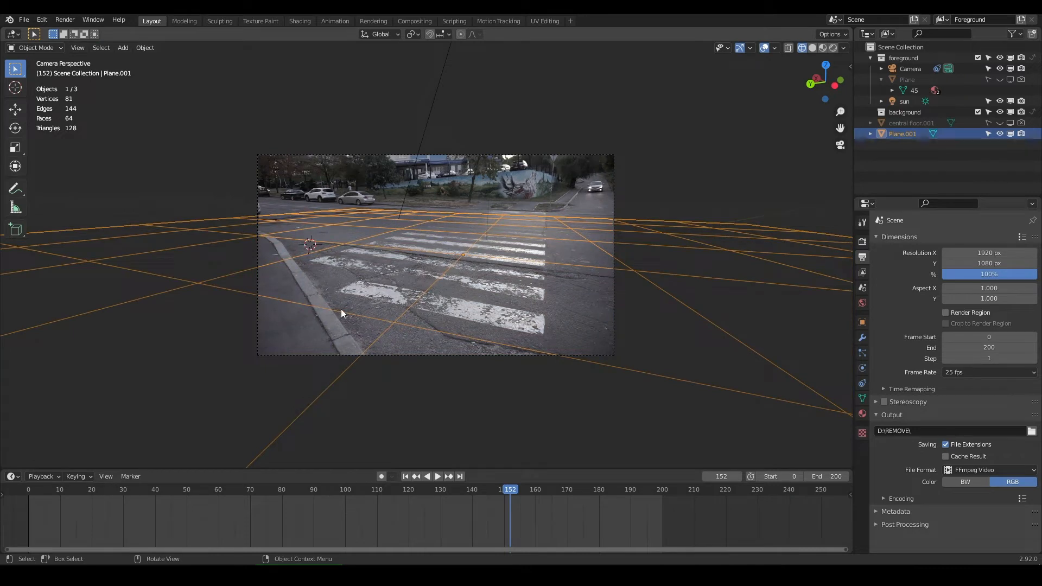
- Move the subdivided plane into place over the crosswalk and set its Z rotation to 18.2°
key(g)
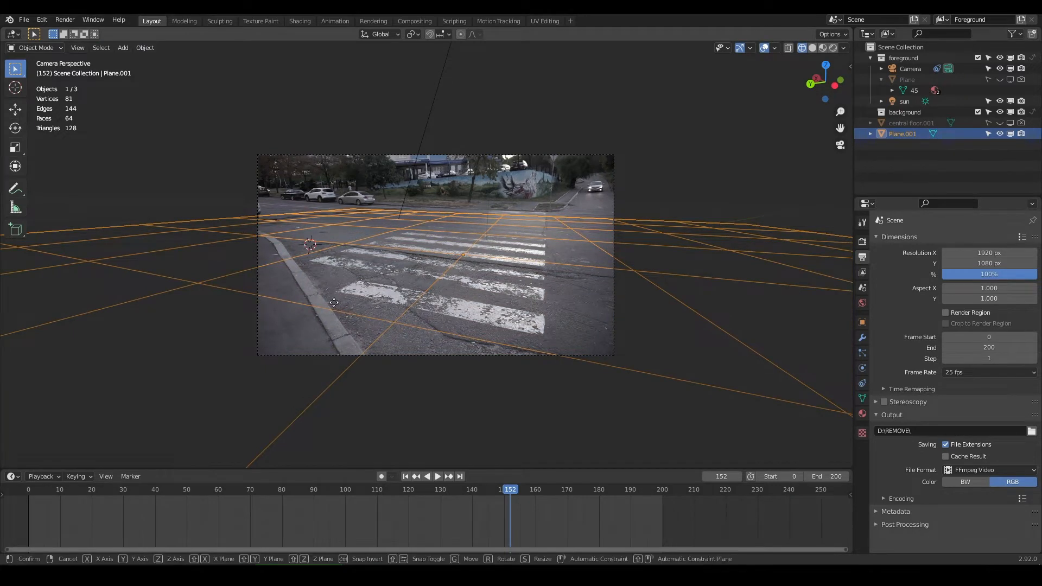
click(372, 296)
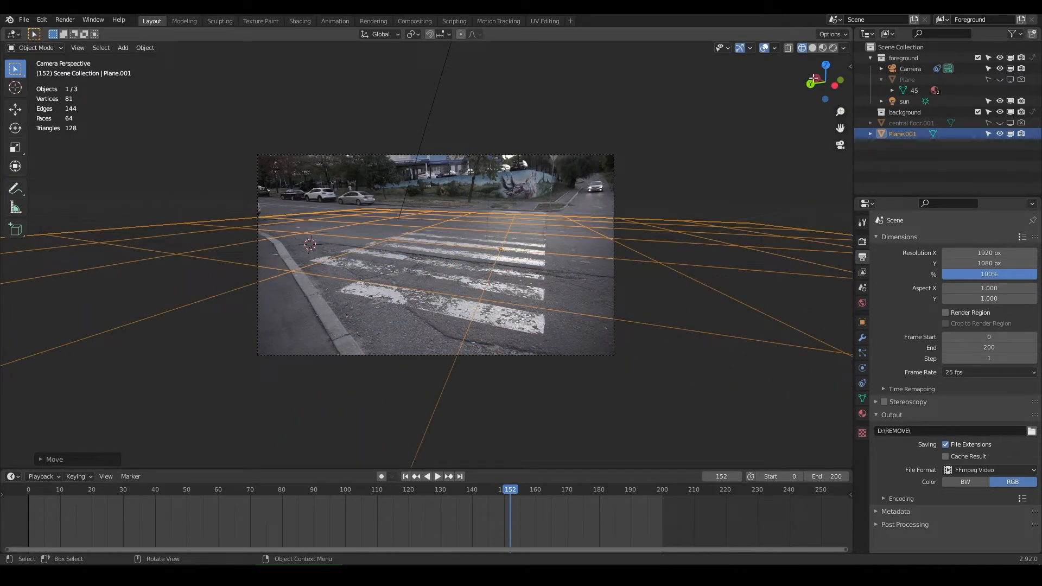
click(843, 48)
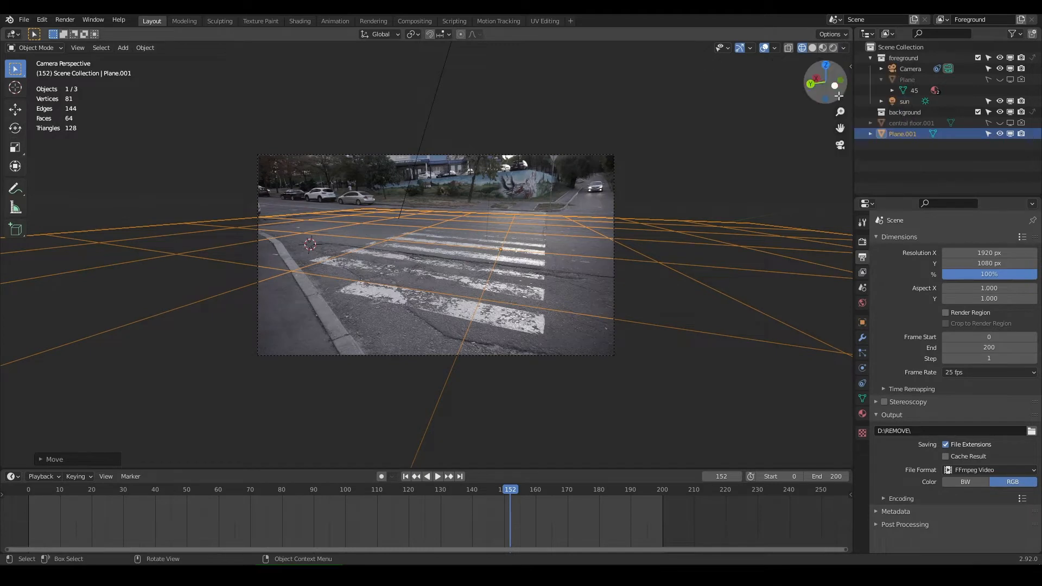
click(850, 66)
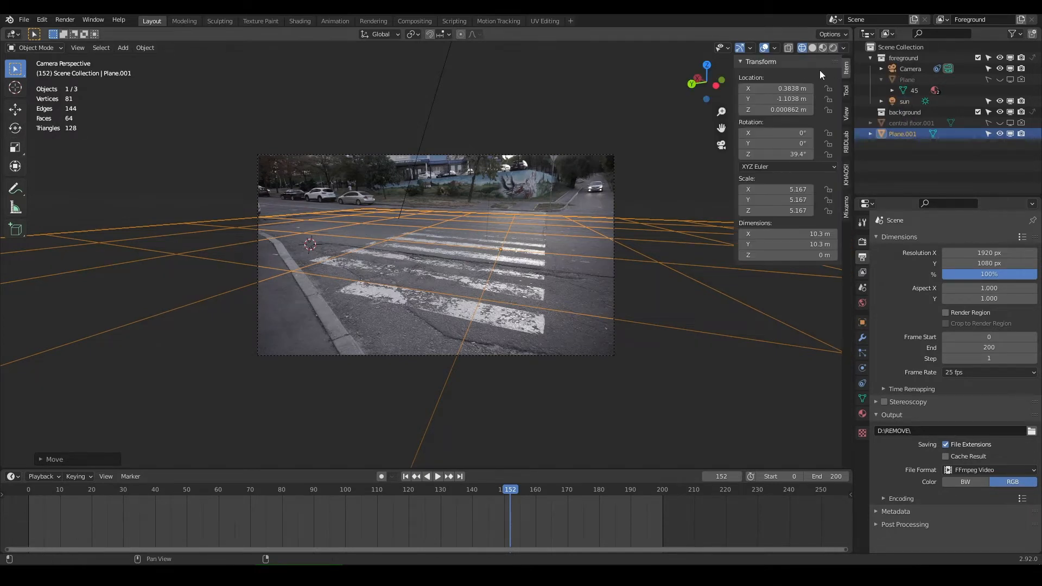
drag(771, 154, 750, 154)
- At frame 145, separate the four central plane faces over the crosswalk into their own object
drag(508, 496, 488, 492)
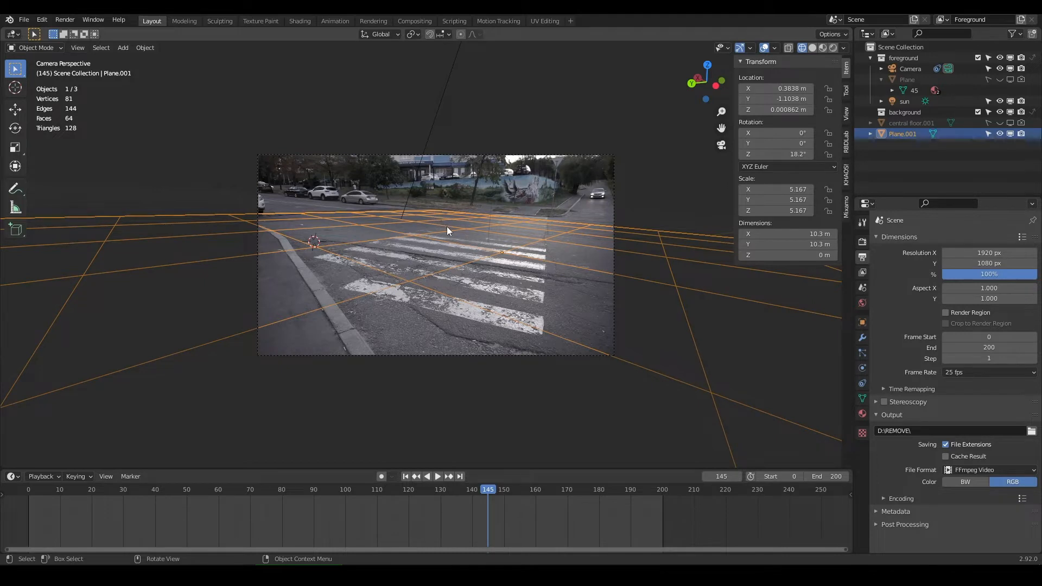
key(Tab)
click(93, 48)
click(467, 284)
click(430, 257)
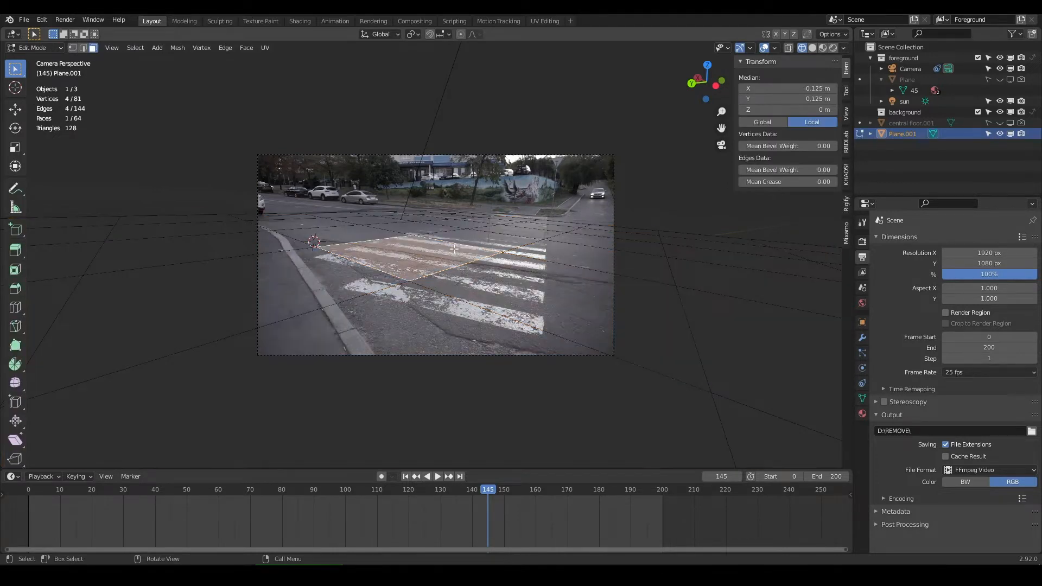
click(482, 238)
click(557, 259)
shift+click(558, 292)
shift+click(448, 258)
shift+click(483, 242)
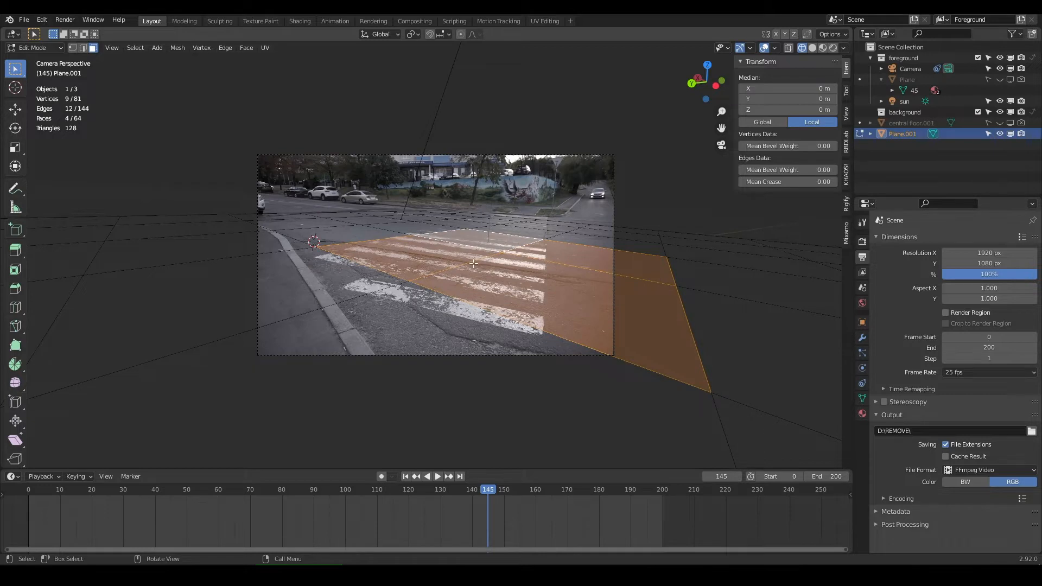
right_click(439, 230)
mouse_move(436, 429)
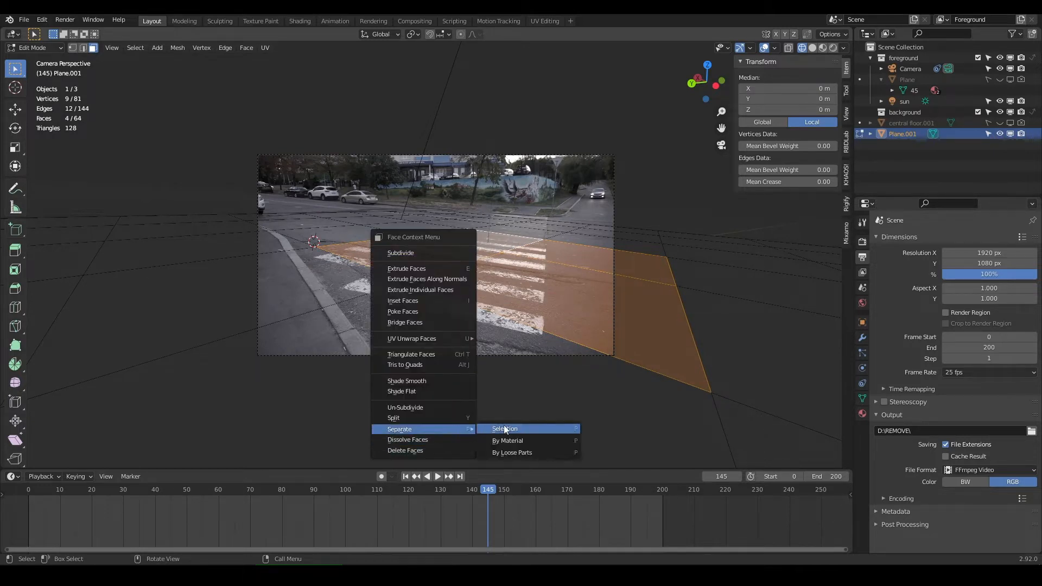
click(505, 430)
key(Tab)
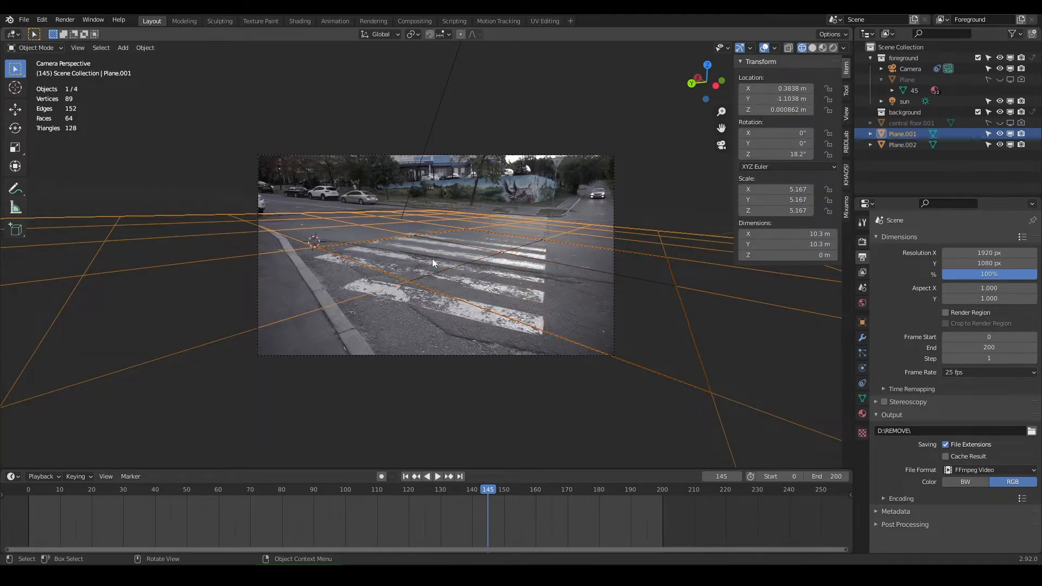
- Select the separated crosswalk piece and open its material in the Shading workspace
click(434, 255)
click(450, 223)
click(462, 252)
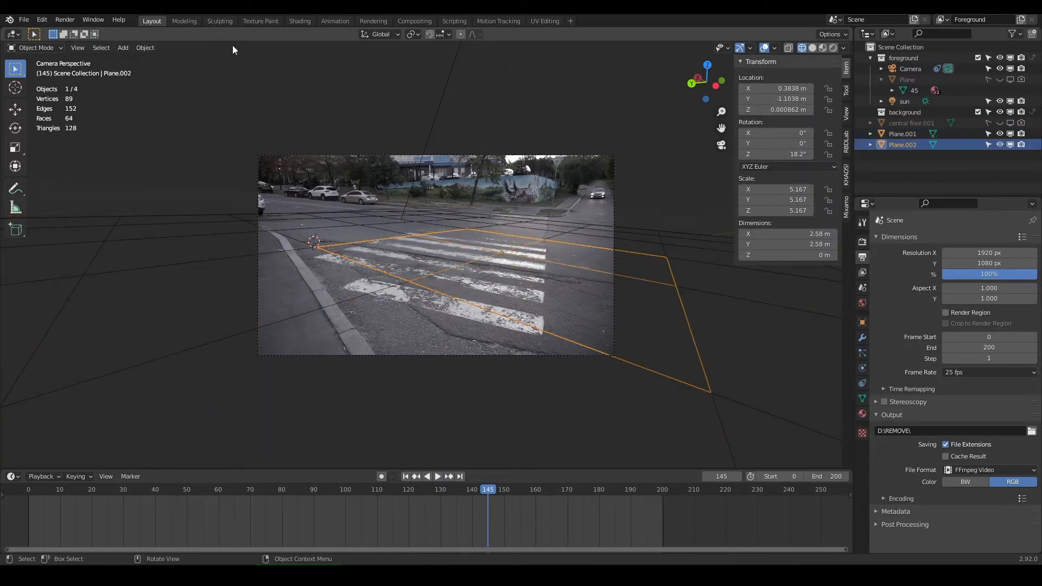
click(296, 21)
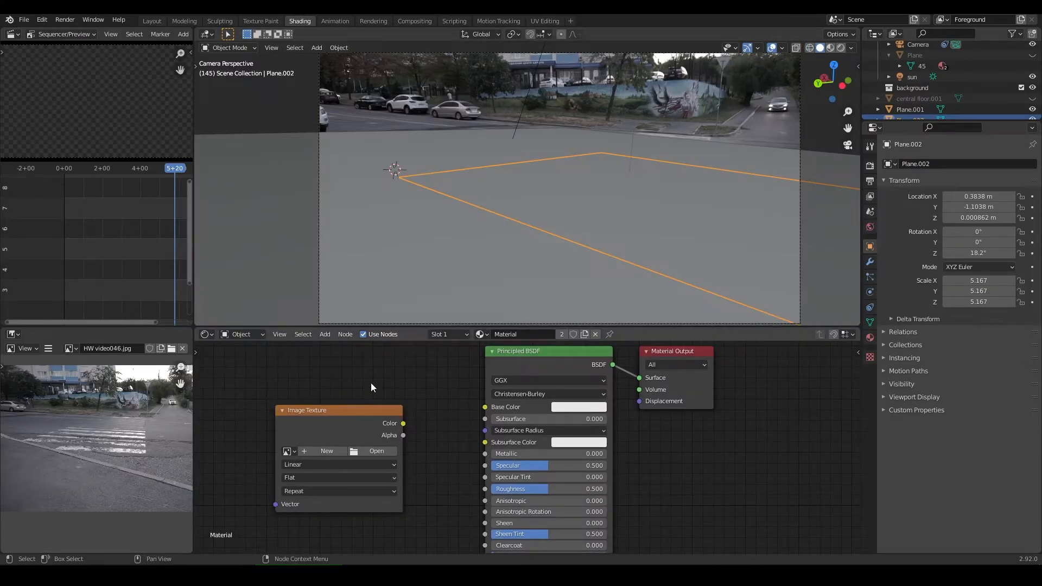
key(shift+a)
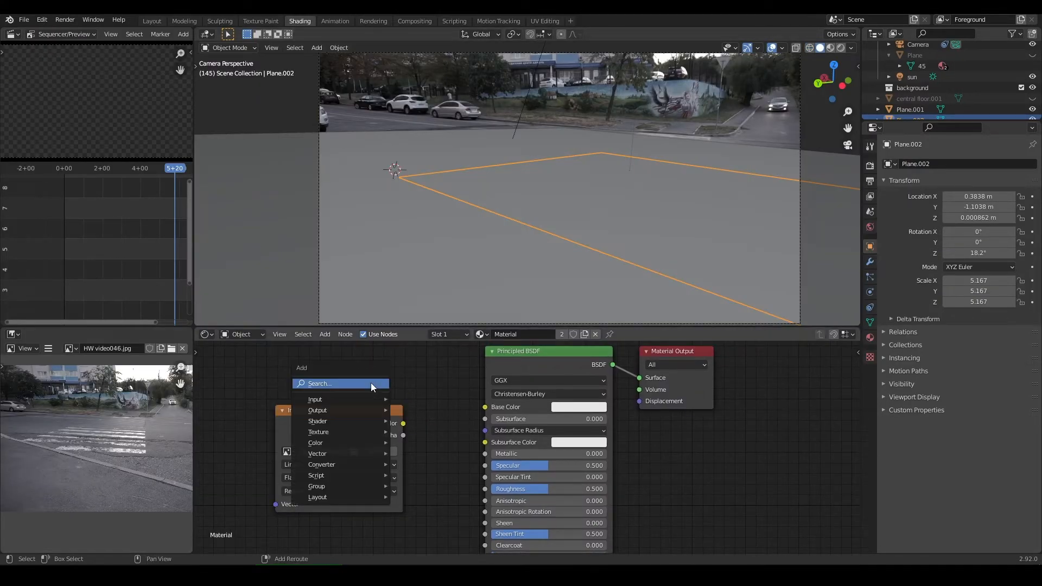
click(343, 380)
text(image)
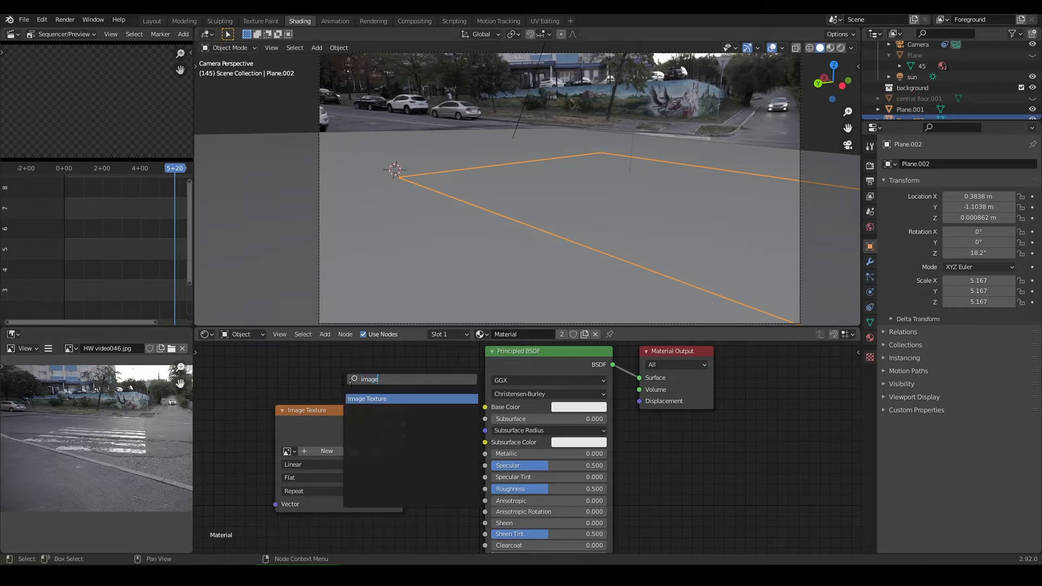
key(Return)
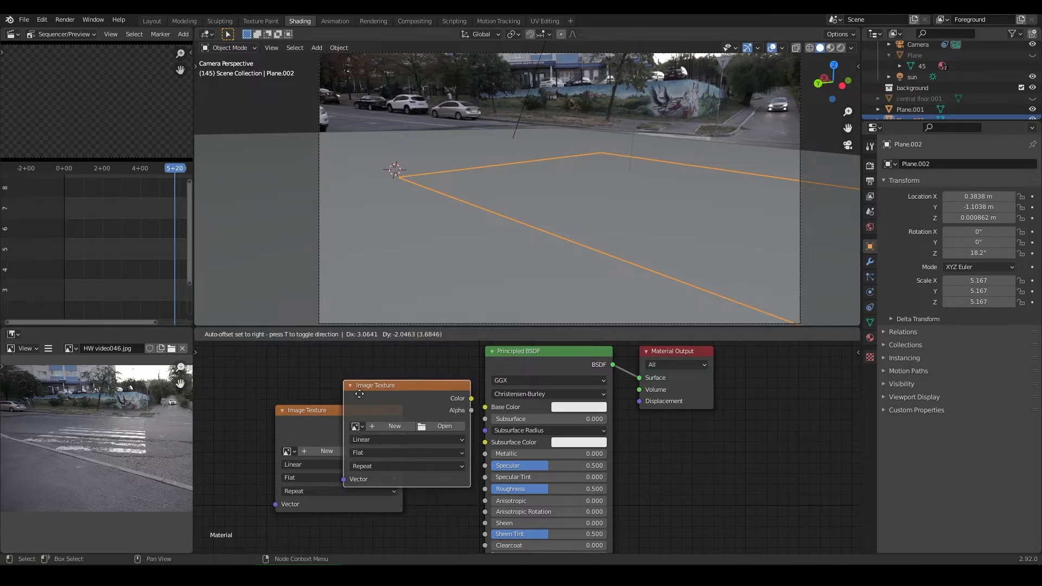
click(344, 382)
key(x)
- Reposition the existing Image Texture node and load HW video000.jpg from the recent footage sequence folder into it
middle_drag(387, 393, 357, 416)
mouse_move(325, 424)
mouse_down()
mouse_move(348, 404)
mouse_move(354, 412)
mouse_up()
click(351, 450)
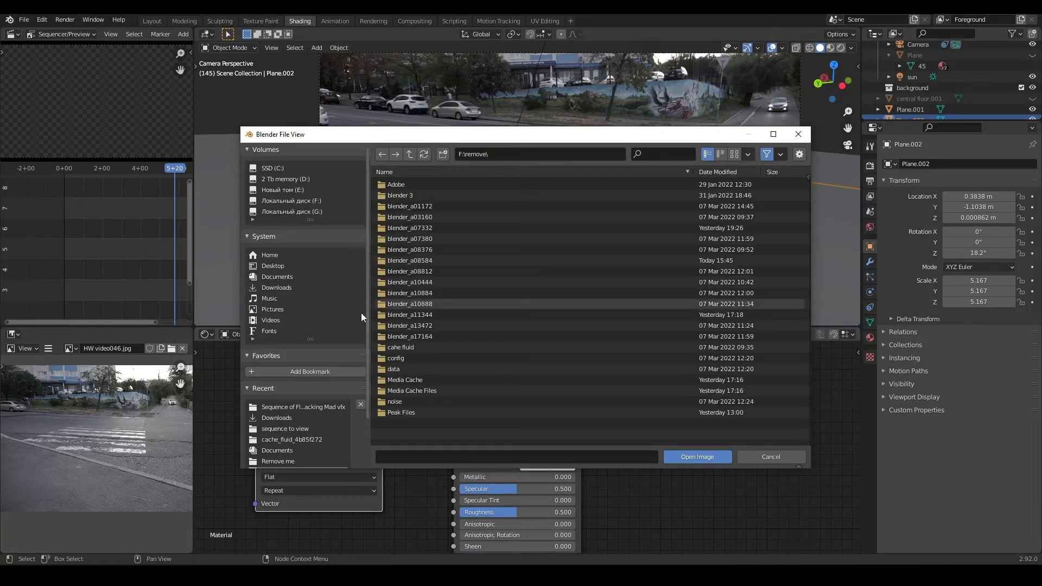
click(284, 409)
double_click(418, 304)
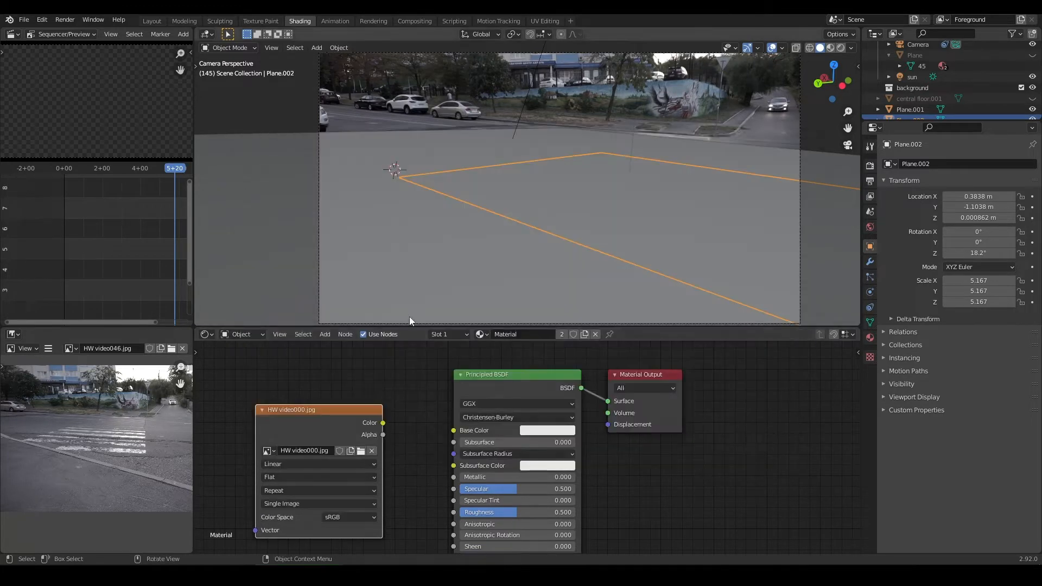
- Change the HW video000.jpg texture node's source from a single image to Image Sequence
middle_drag(331, 388, 324, 376)
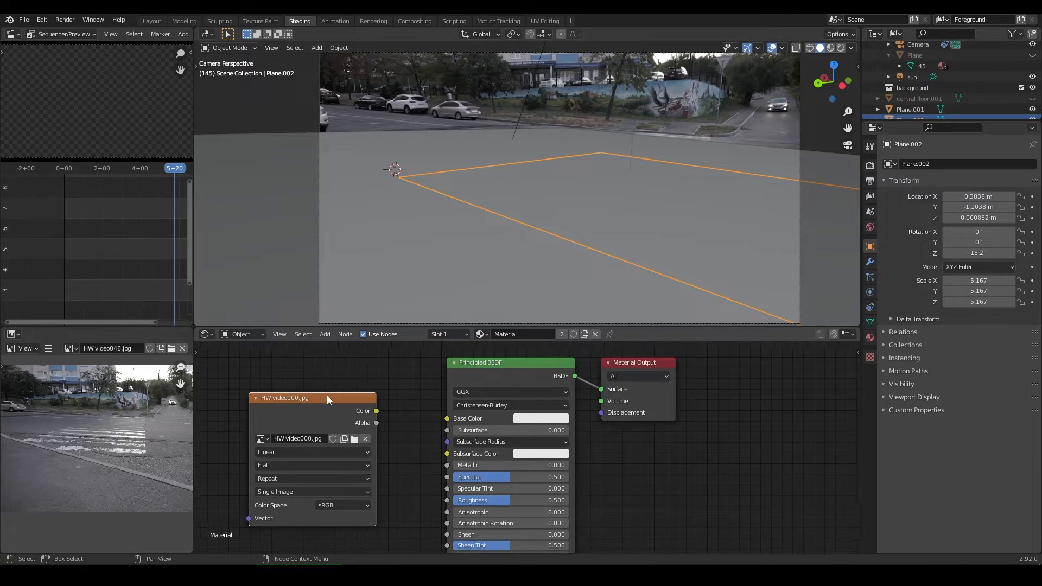
drag(347, 407, 358, 407)
click(332, 491)
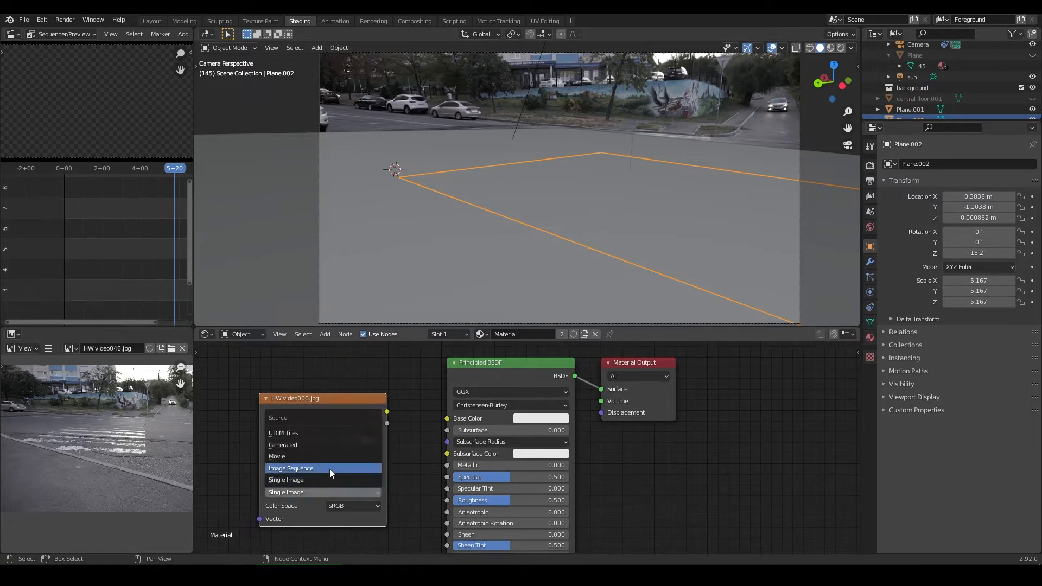
click(323, 470)
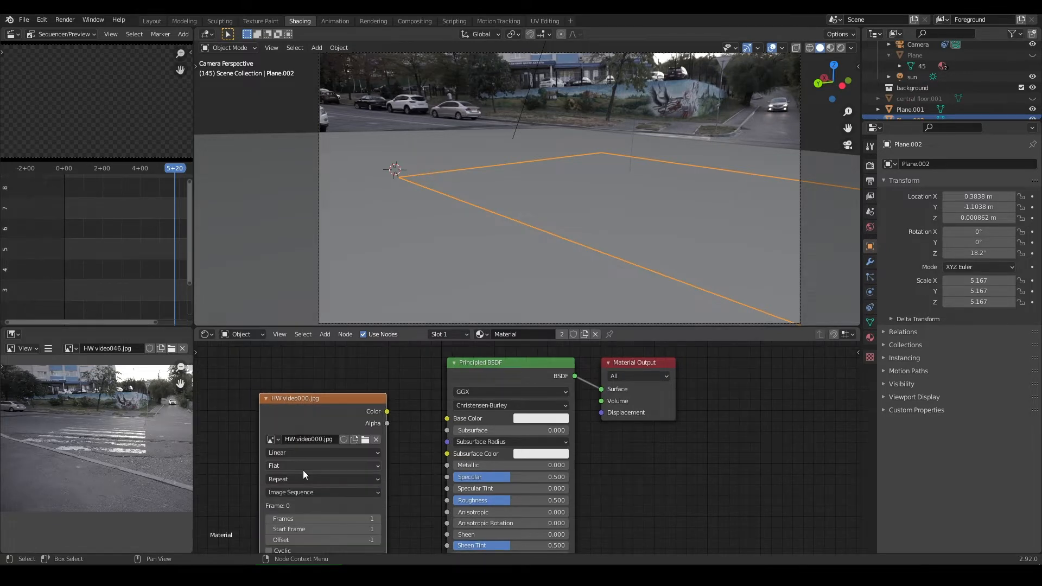
scroll(315, 477, down, 1)
scroll(316, 461, up, 2)
drag(332, 509, 349, 484)
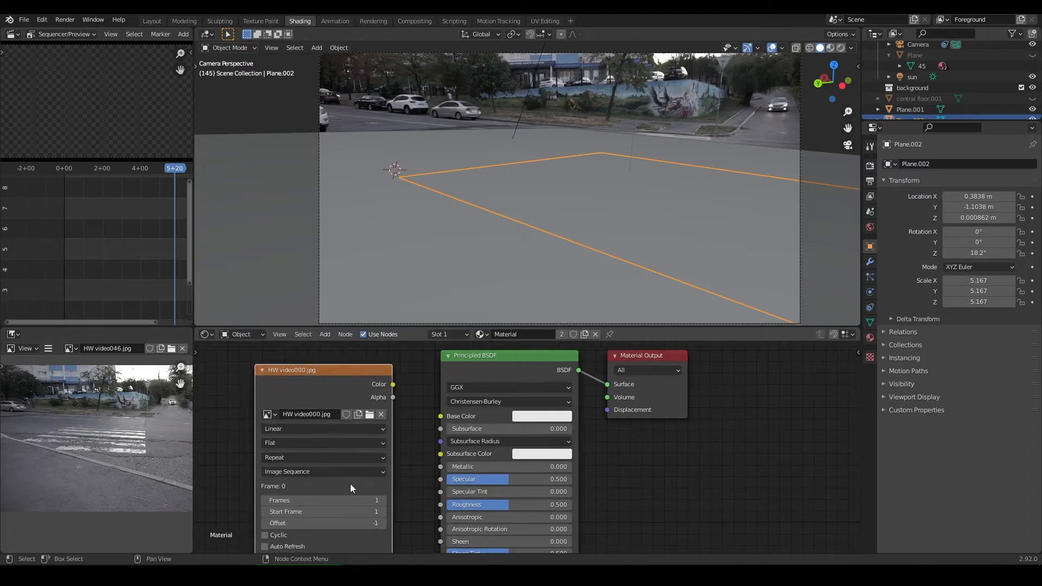
- Set the image sequence to 202 frames, start frame 0 and offset -2, with Auto Refresh enabled
middle_drag(406, 477, 408, 451)
click(378, 474)
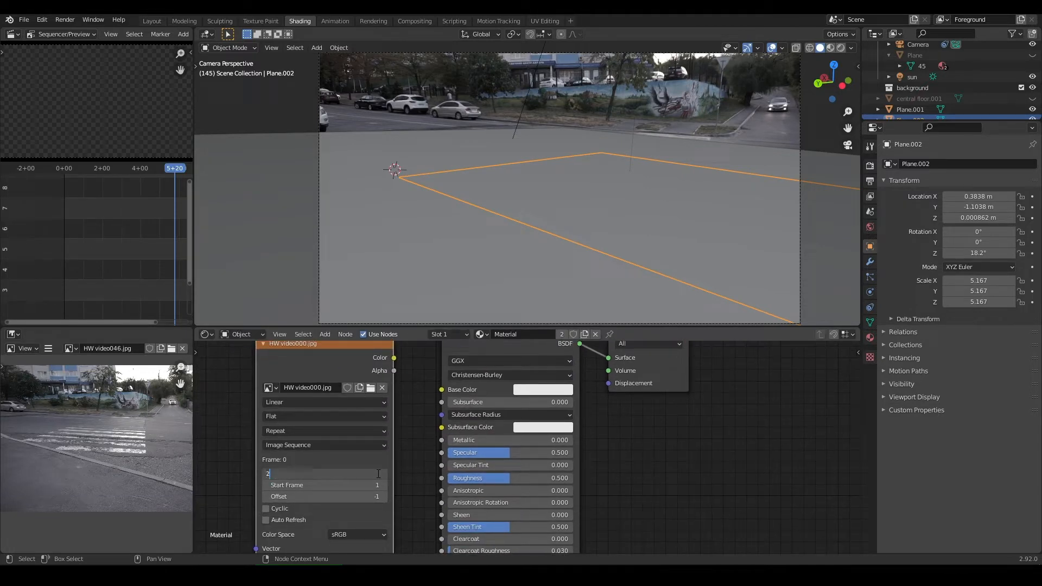
text(200)
key(Return)
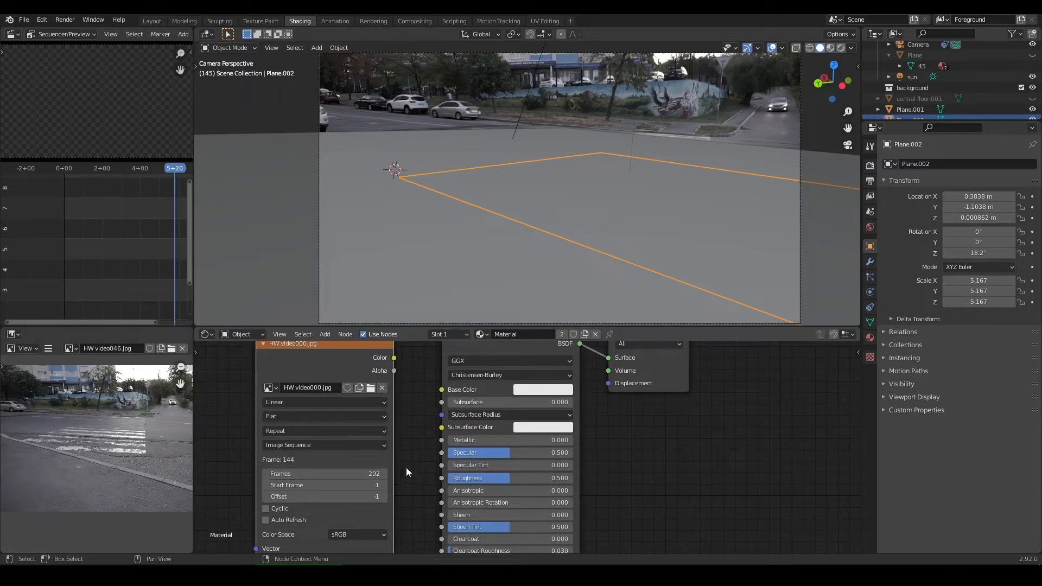
middle_drag(380, 478, 406, 470)
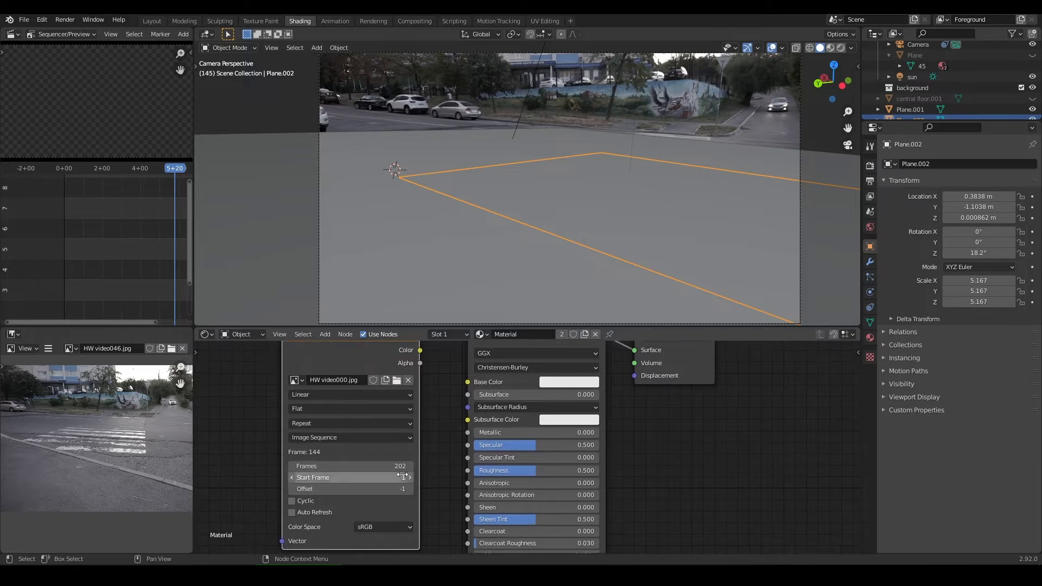
click(291, 477)
click(293, 489)
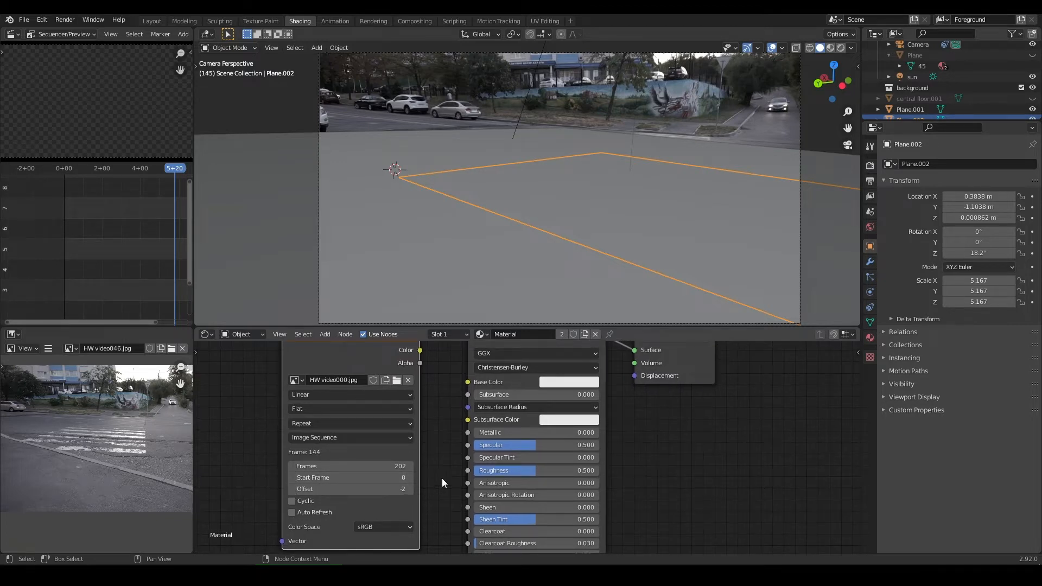
click(329, 513)
- Connect the texture's Color output to the Principled BSDF Base Color and preview the planes in rendered shading at frame 79
middle_drag(434, 371, 392, 413)
drag(379, 393, 389, 396)
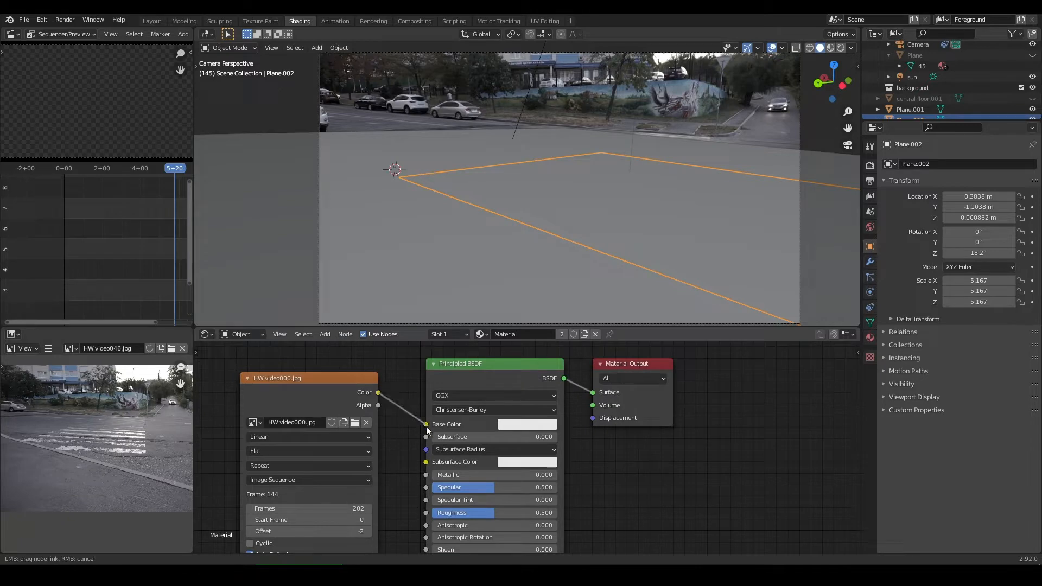
drag(428, 431, 426, 425)
click(840, 48)
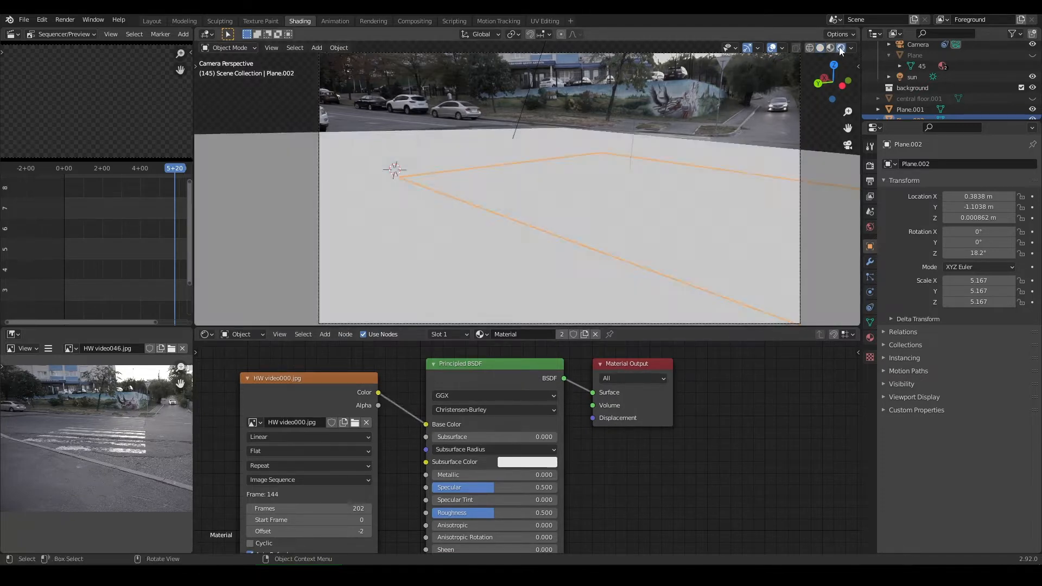
drag(175, 170, 124, 172)
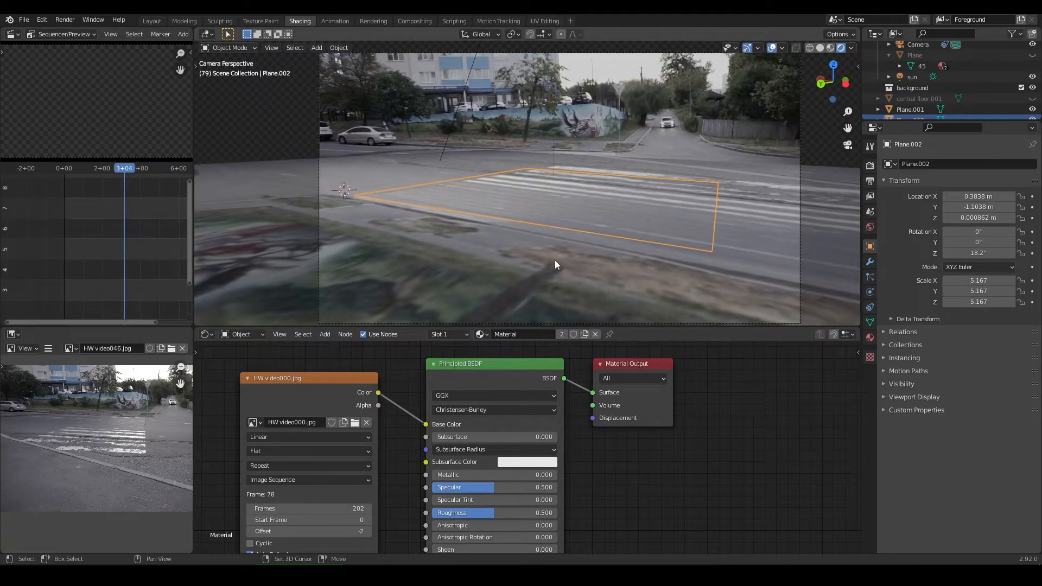
- Add a UV Project modifier to the large ground plane surrounding the crosswalk piece
click(870, 277)
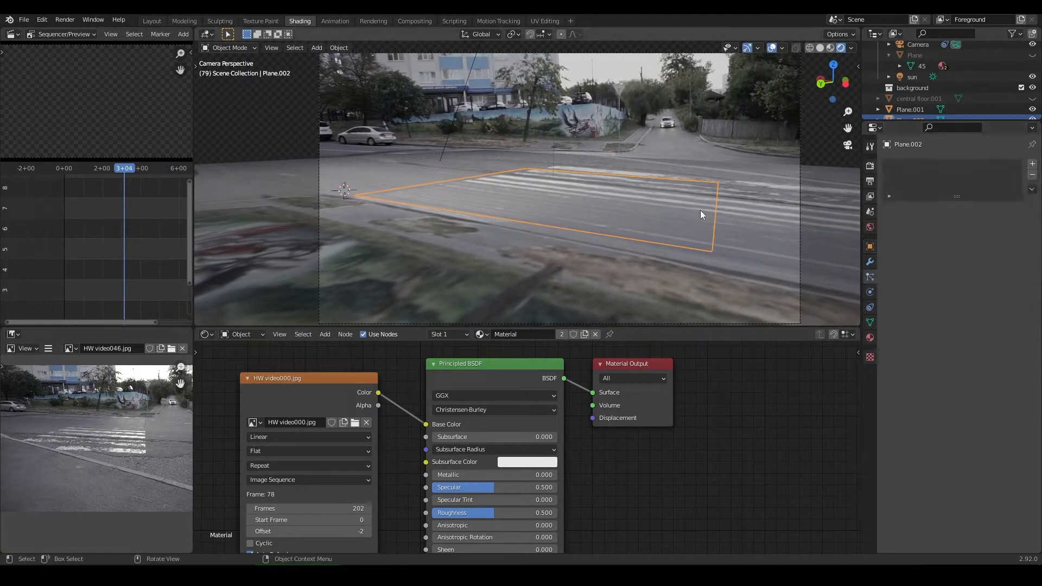
click(806, 215)
click(870, 292)
click(872, 303)
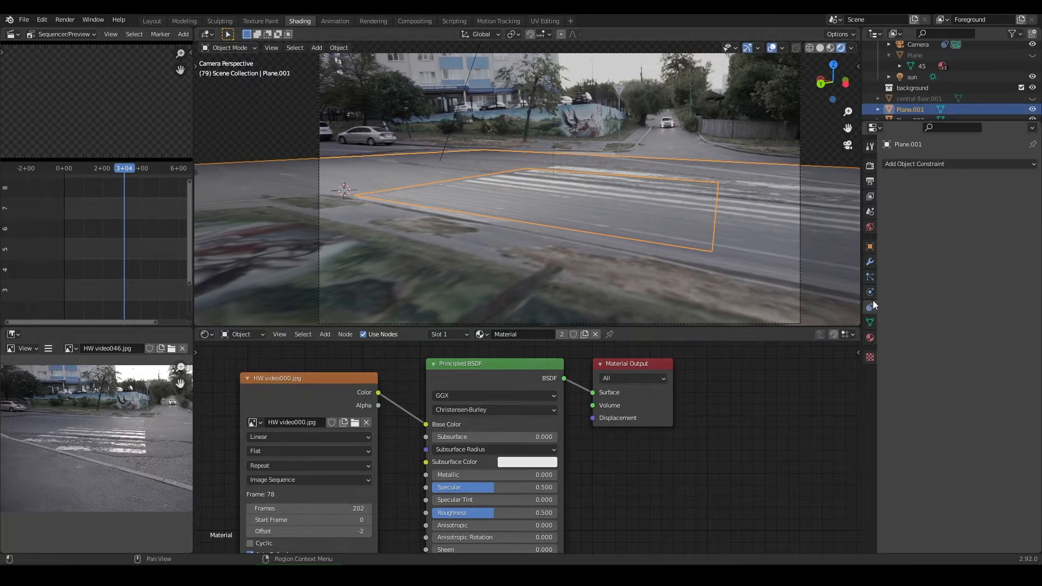
click(870, 263)
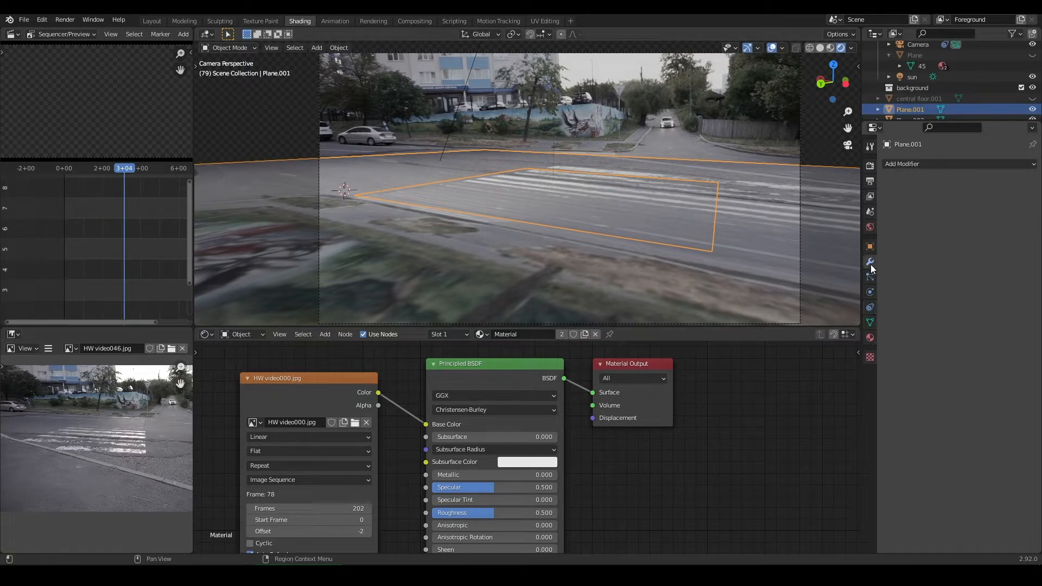
click(920, 163)
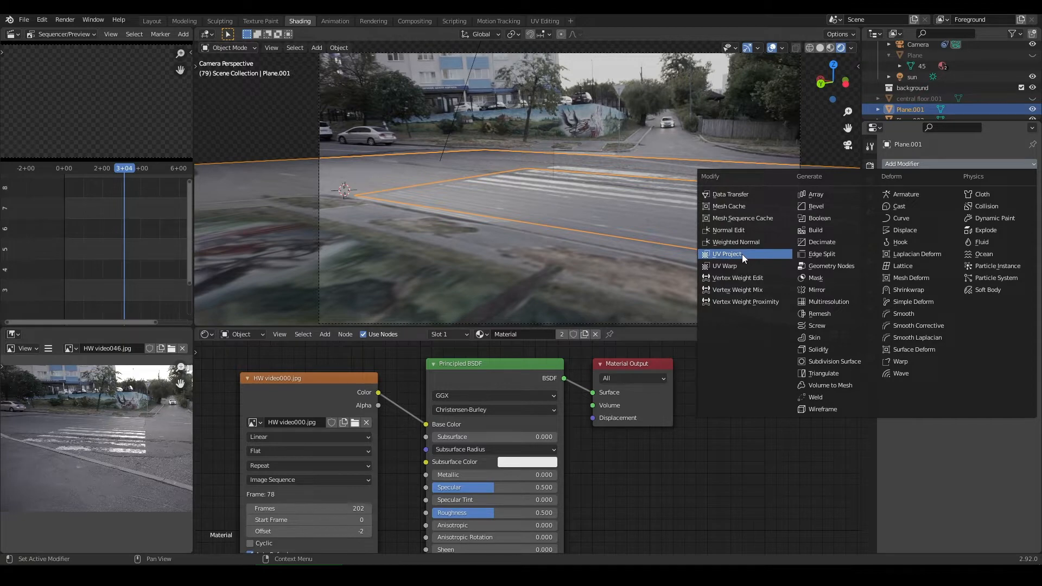
click(741, 254)
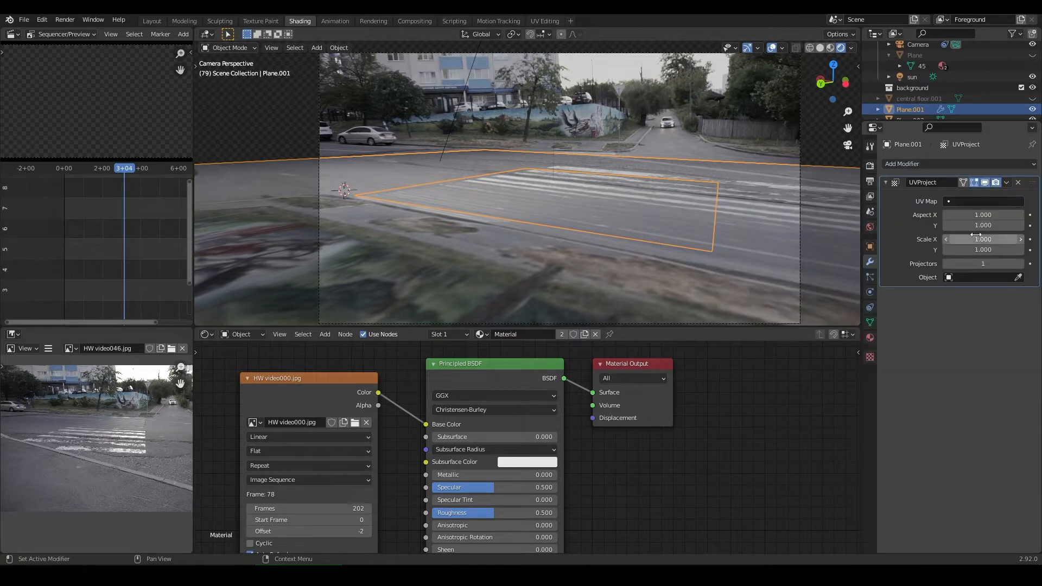
- Set the ground plane's UV Project projector to Camera and its Aspect X to 1.778
click(988, 278)
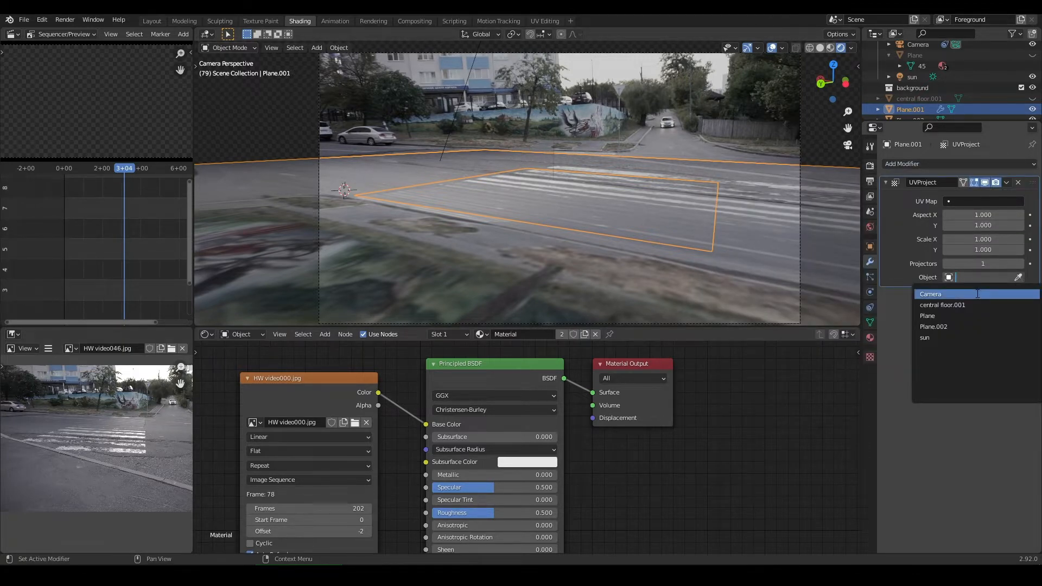
click(978, 294)
click(991, 215)
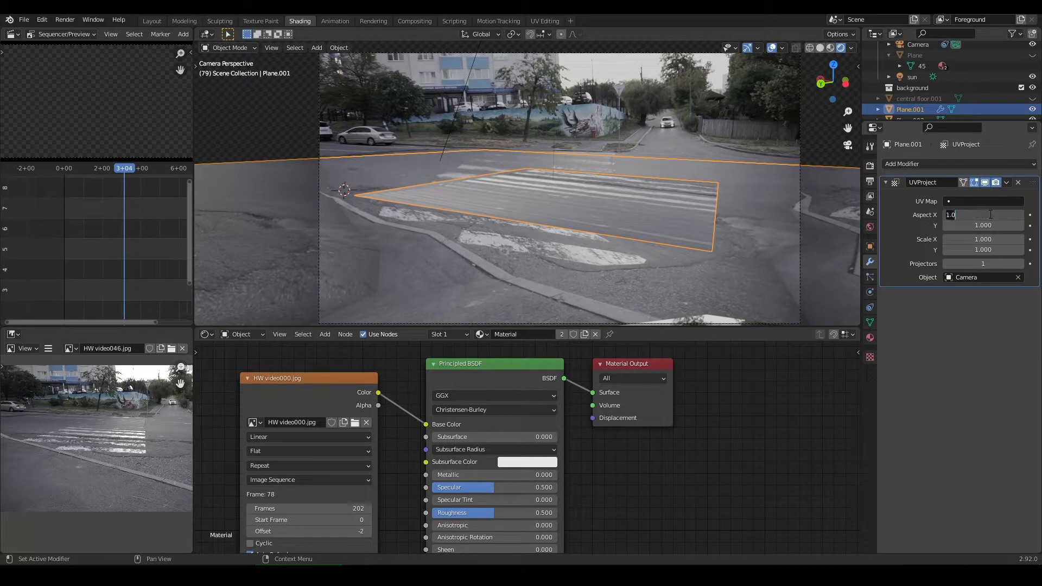
text(1.778)
key(Return)
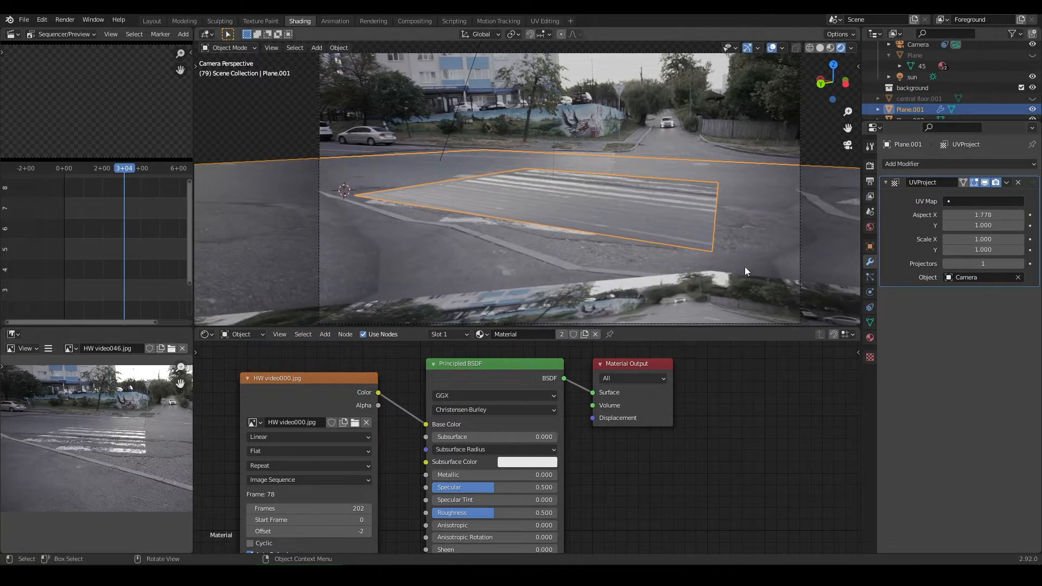
- Give the crosswalk piece a UV Project modifier that projects from Camera with Aspect X 1.778
click(630, 198)
click(957, 164)
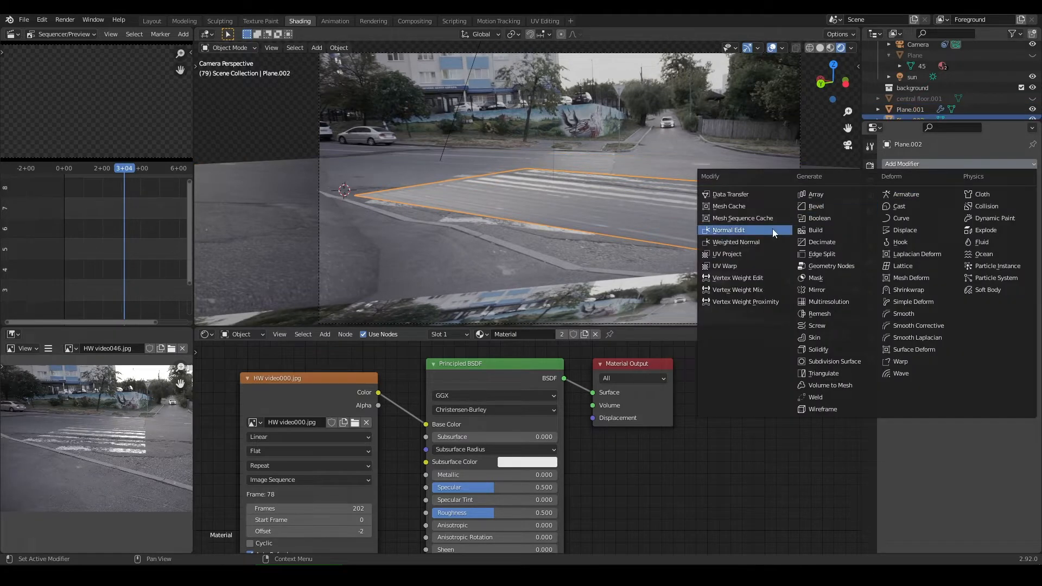
click(730, 254)
click(984, 277)
click(956, 293)
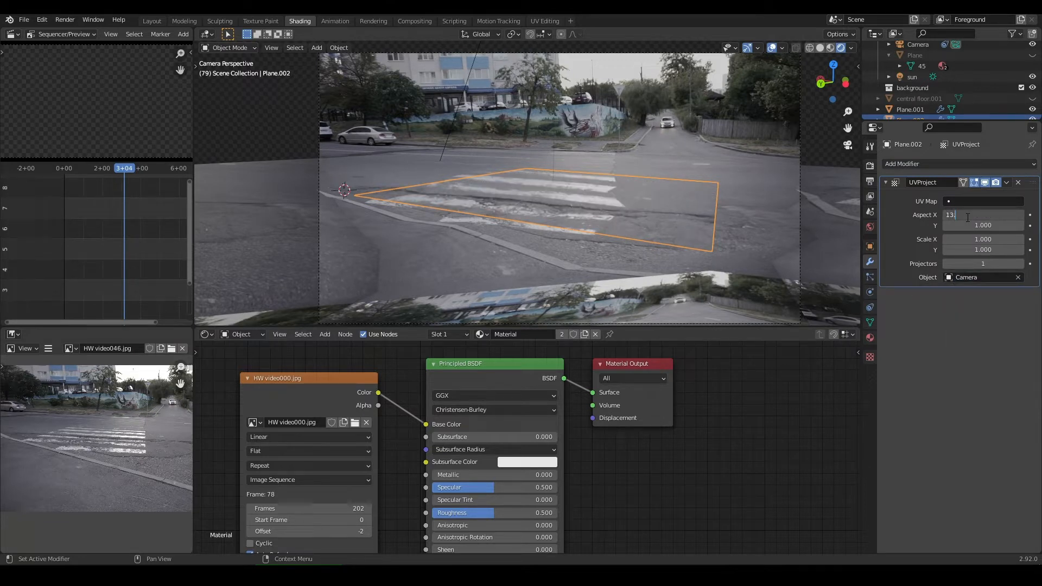
click(968, 217)
text(1.778)
key(Return)
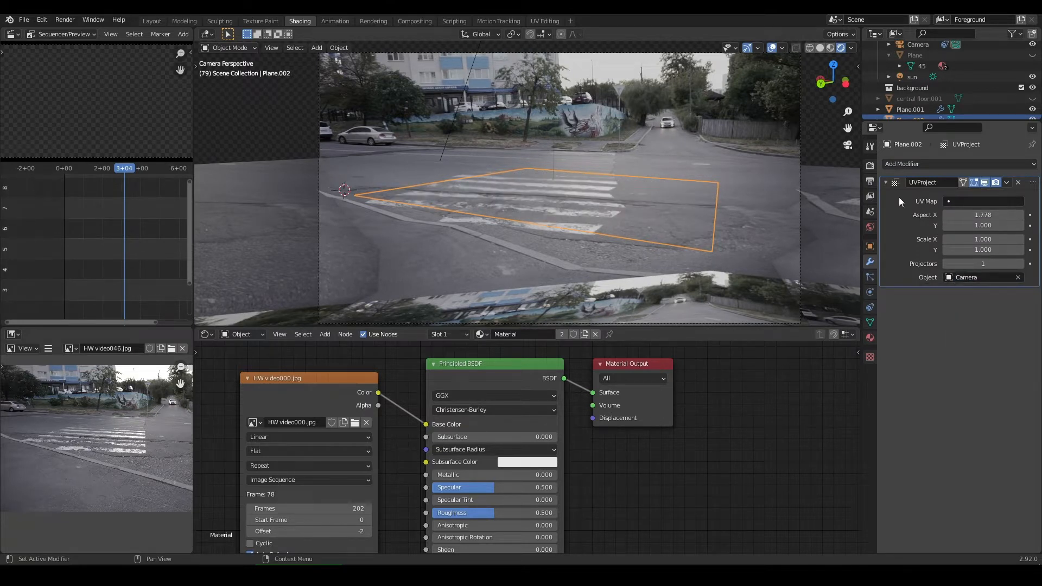
- Select the large ground plane and move the playhead to frame 94
click(712, 134)
click(609, 197)
click(525, 256)
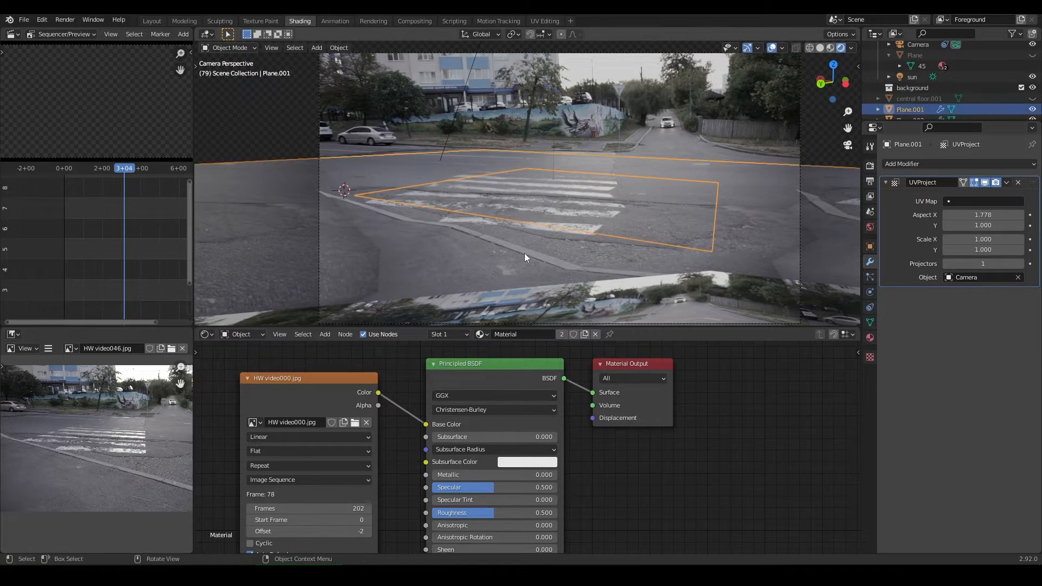
mouse_move(142, 174)
mouse_down()
mouse_move(158, 174)
mouse_move(140, 177)
mouse_up()
key(Tab)
key(3)
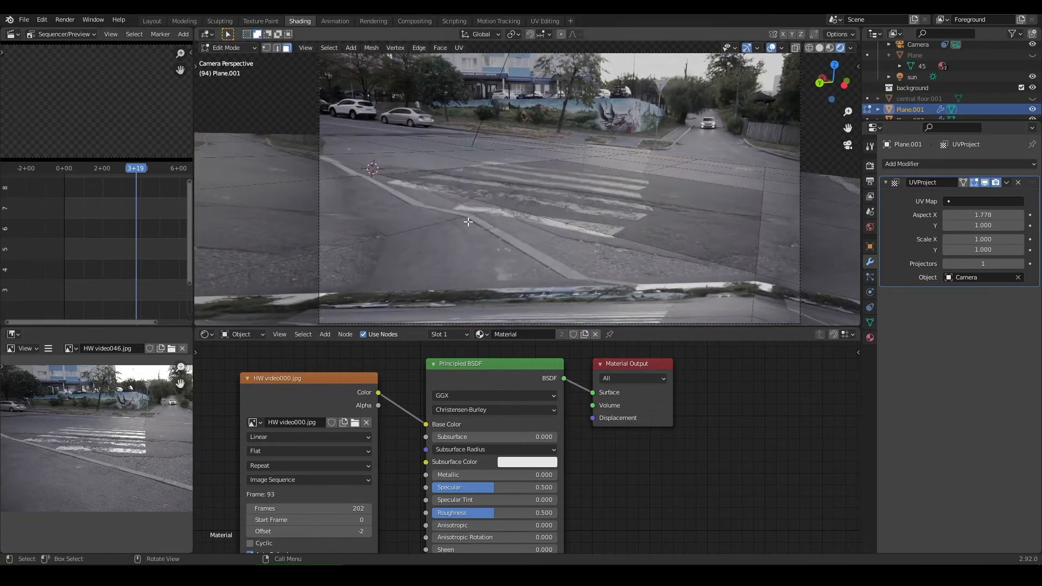
right_click(469, 221)
mouse_move(469, 221)
click(532, 235)
key(Tab)
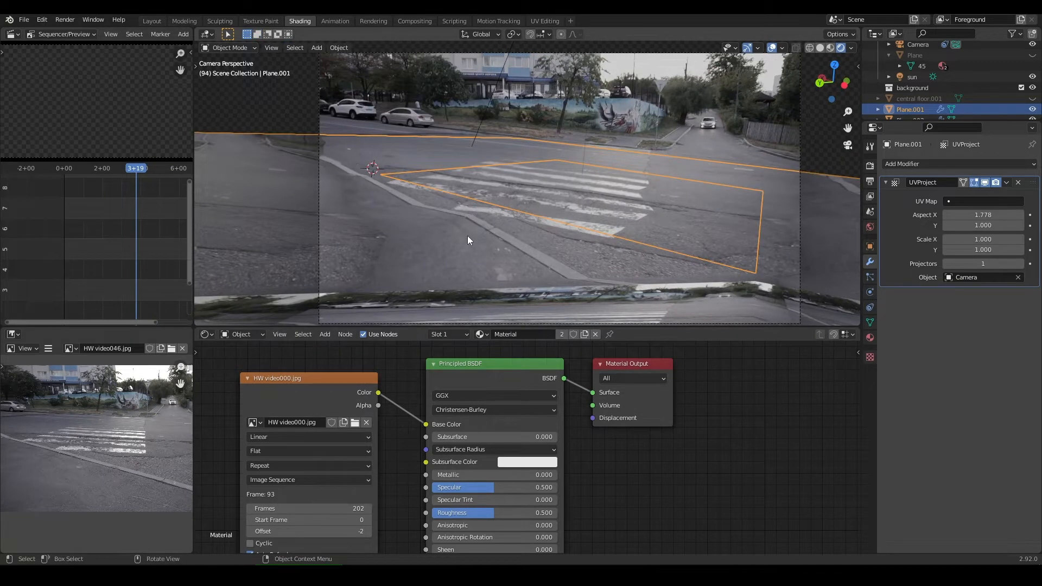
- Subdivide all faces of the large ground plane five times so the projected footage follows the camera perspective
key(Tab)
key(a)
right_click(431, 224)
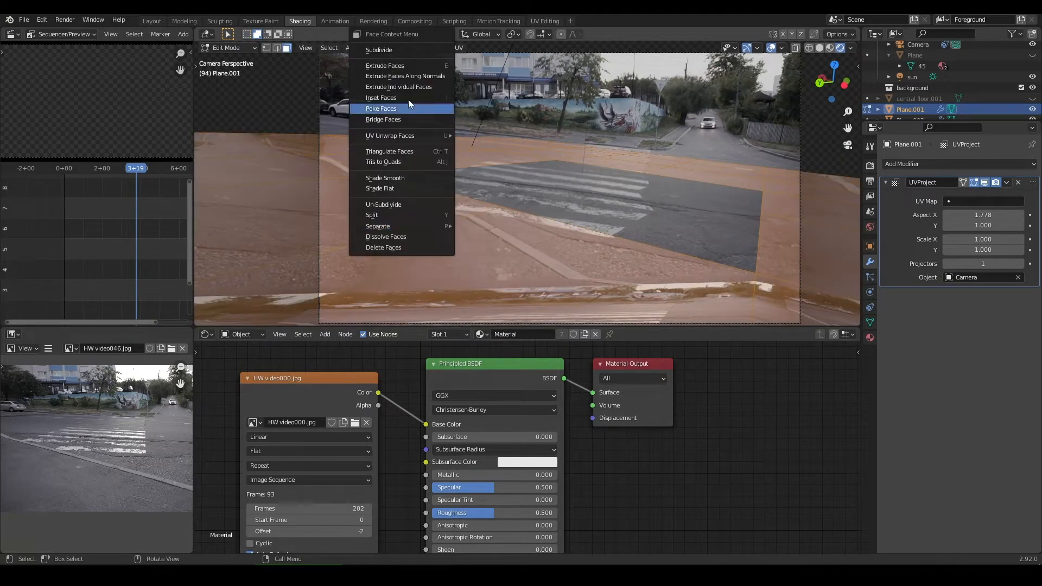
click(429, 51)
right_click(455, 216)
click(455, 216)
right_click(455, 215)
click(455, 214)
right_click(455, 214)
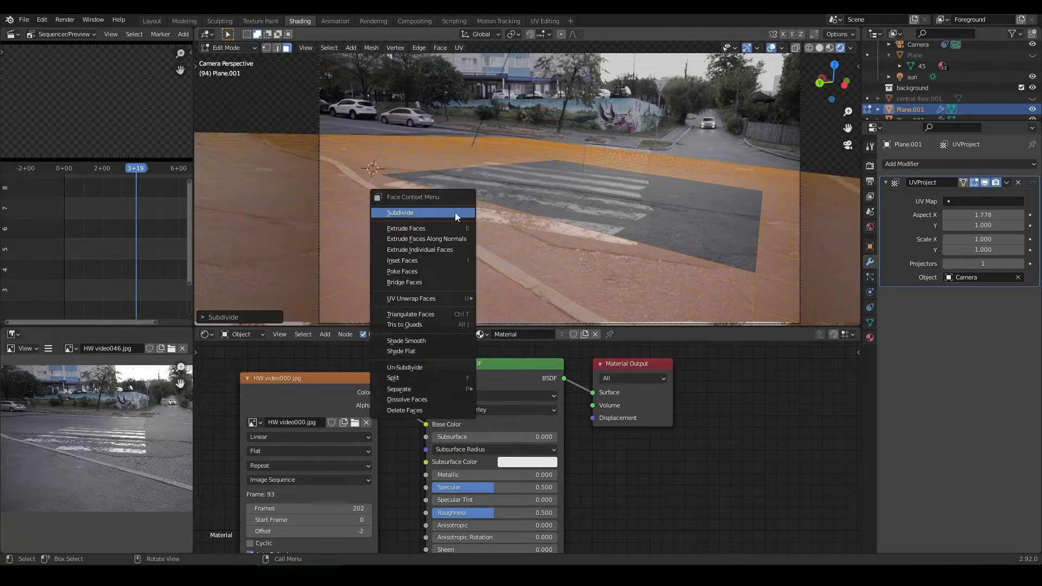
click(455, 214)
right_click(455, 214)
click(455, 214)
key(Tab)
- Subdivide the separated crosswalk piece's faces three times
click(541, 184)
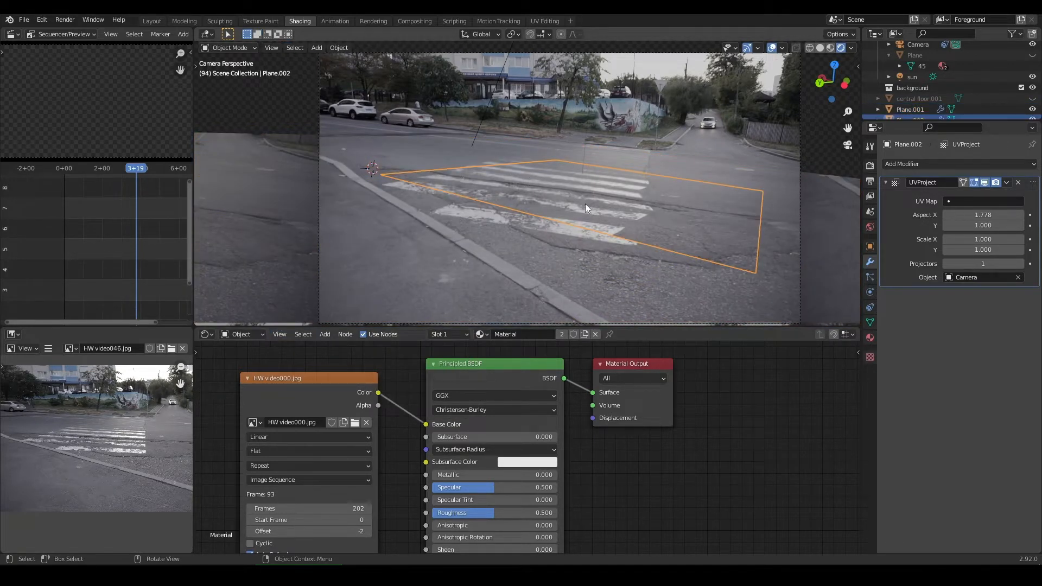
key(Tab)
right_click(585, 203)
click(585, 204)
right_click(585, 204)
click(585, 203)
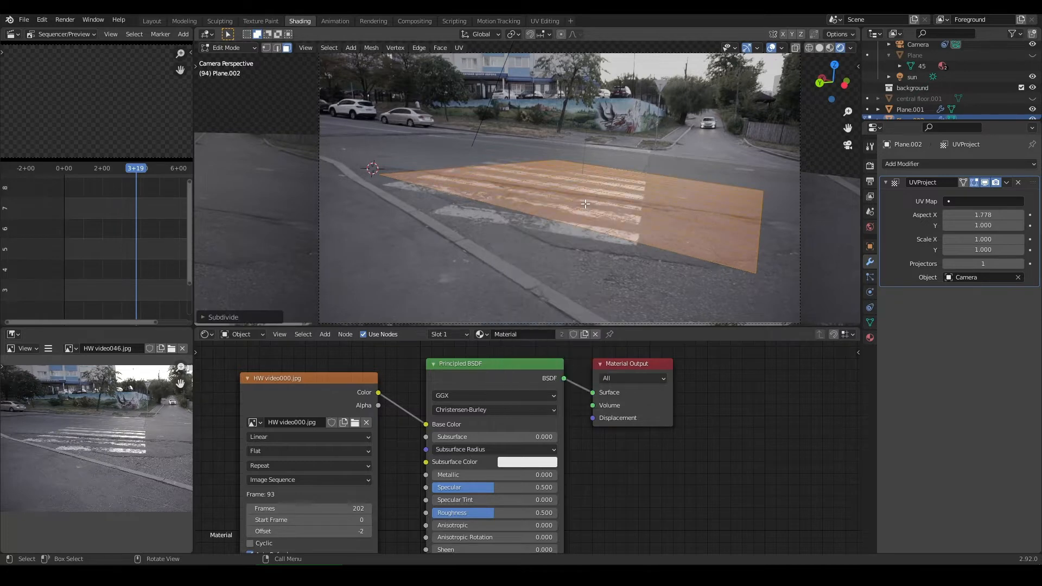
right_click(585, 203)
click(585, 205)
key(Tab)
- Scrub between about frames 96 and 183 and examine the projected footage up close along the ground plane's far edge by the parked cars
drag(135, 179, 191, 184)
drag(8, 186, 15, 186)
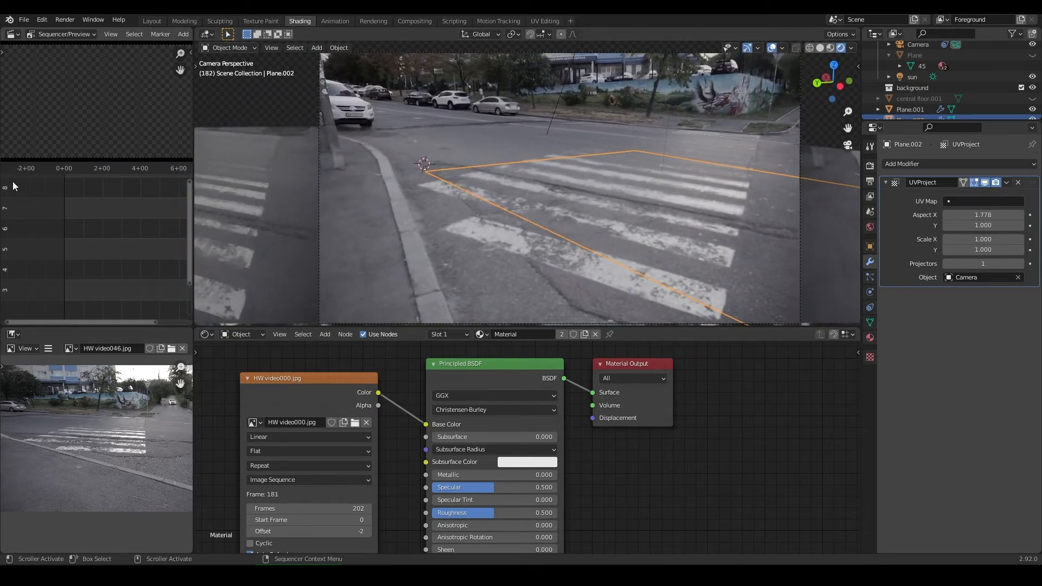
shift+middle_drag(405, 100, 485, 174)
scroll(512, 163, up, 5)
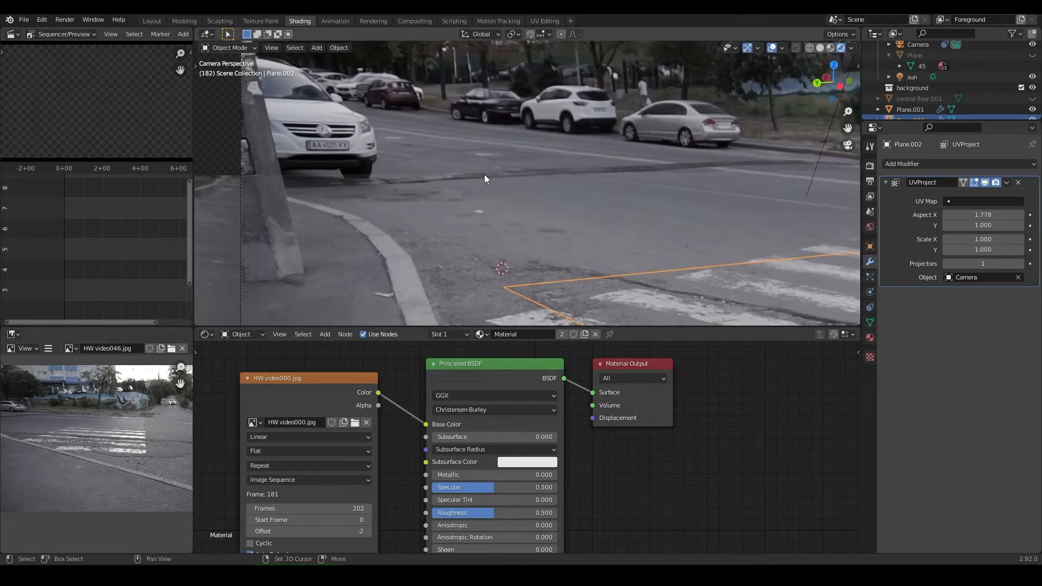
click(478, 178)
scroll(400, 200, up, 1)
shift+middle_drag(421, 199, 507, 196)
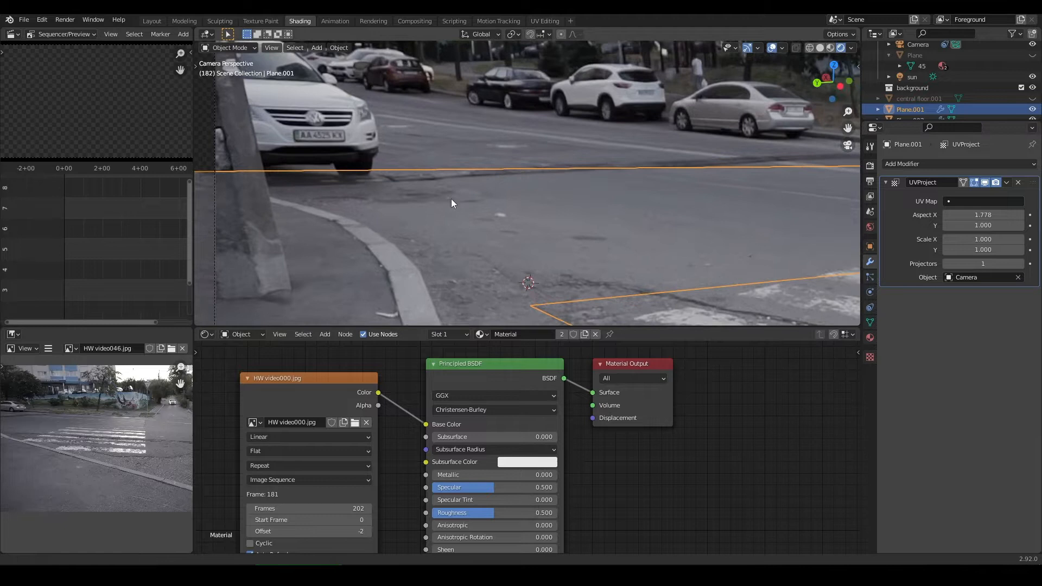
click(457, 121)
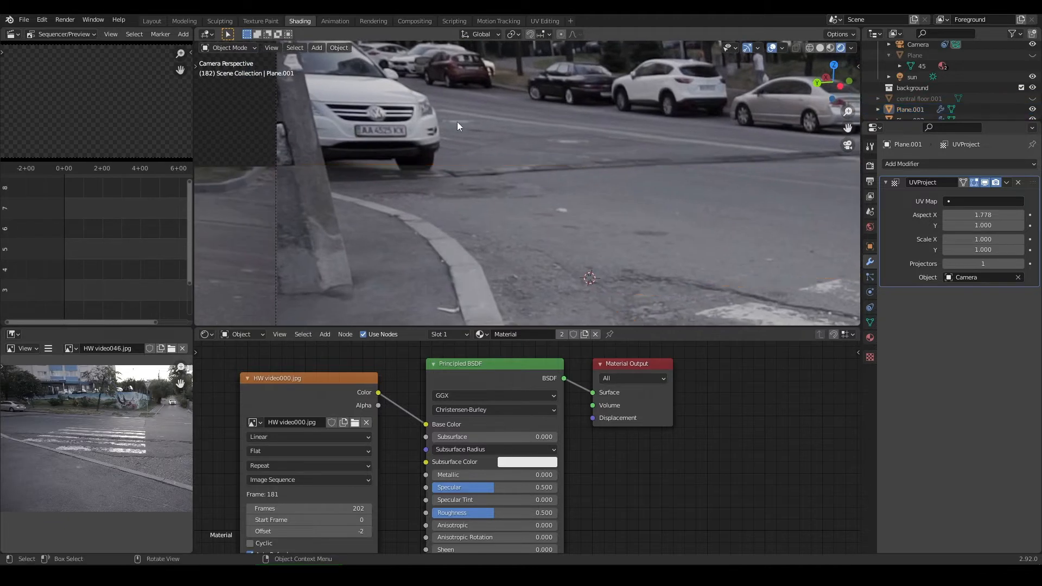
drag(155, 173, 15, 173)
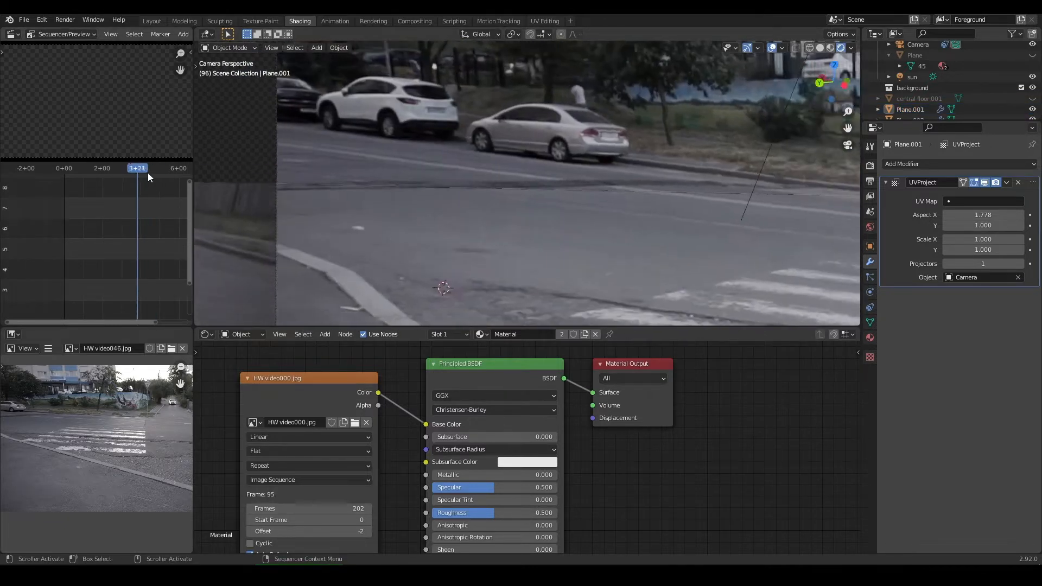
drag(366, 137, 422, 165)
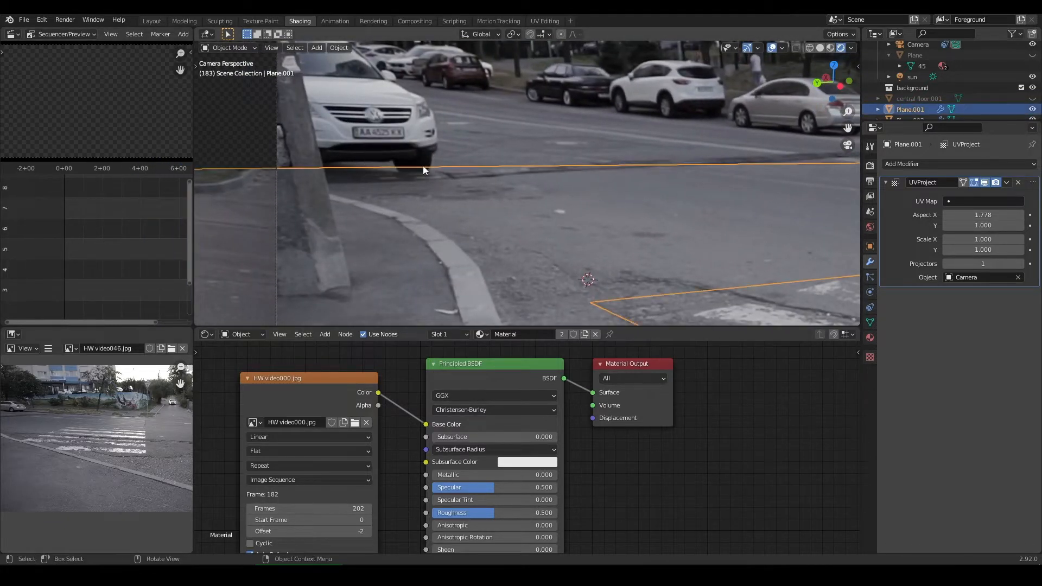
- Examine the projected footage on the ground plane from above and through the camera around frames 151 and 184, near the pole and parked cars
click(415, 146)
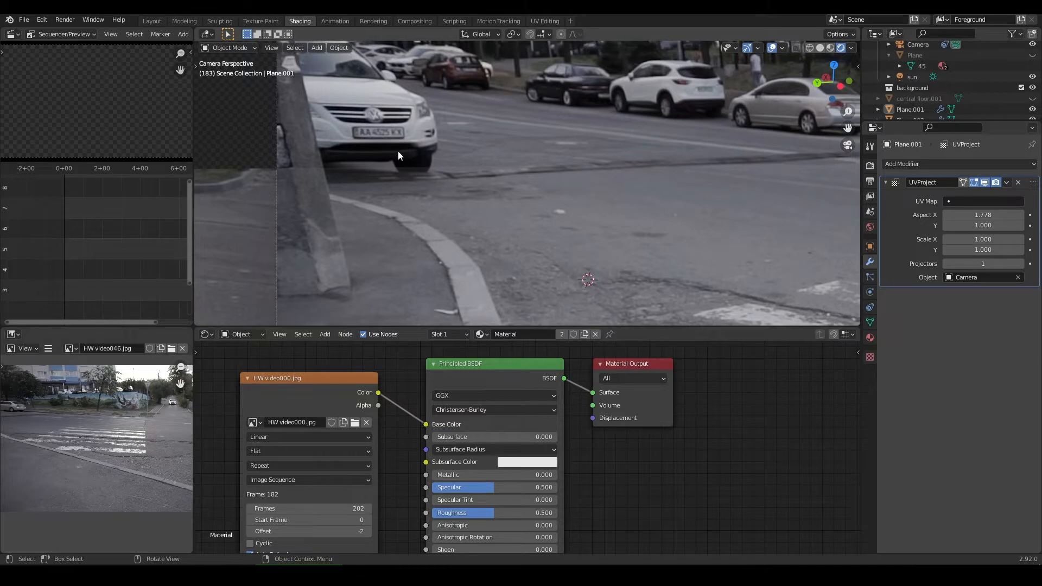
click(422, 172)
middle_drag(455, 168, 517, 242)
scroll(535, 223, down, 2)
drag(112, 175, 179, 177)
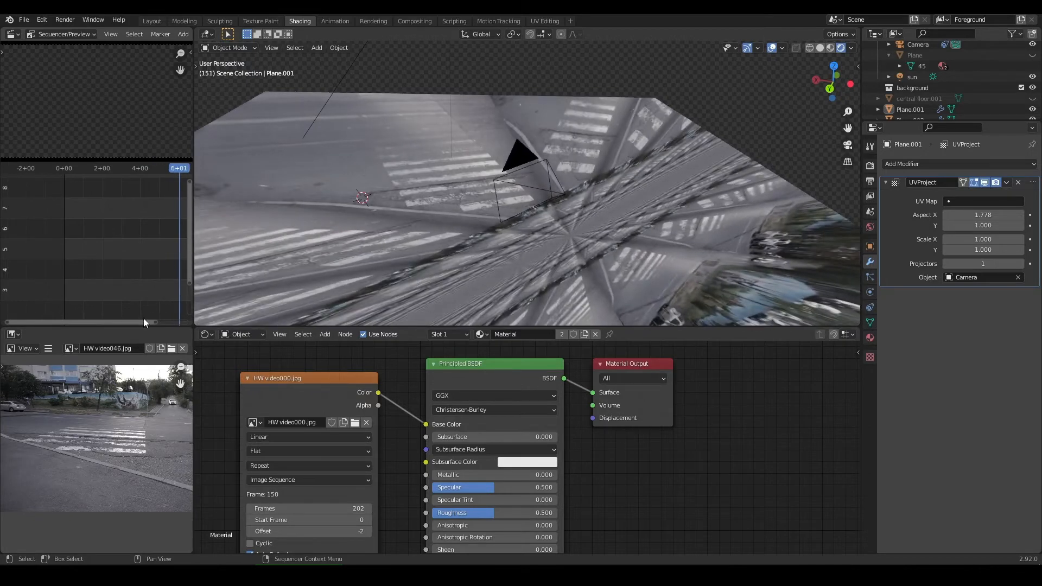
key(KP_0)
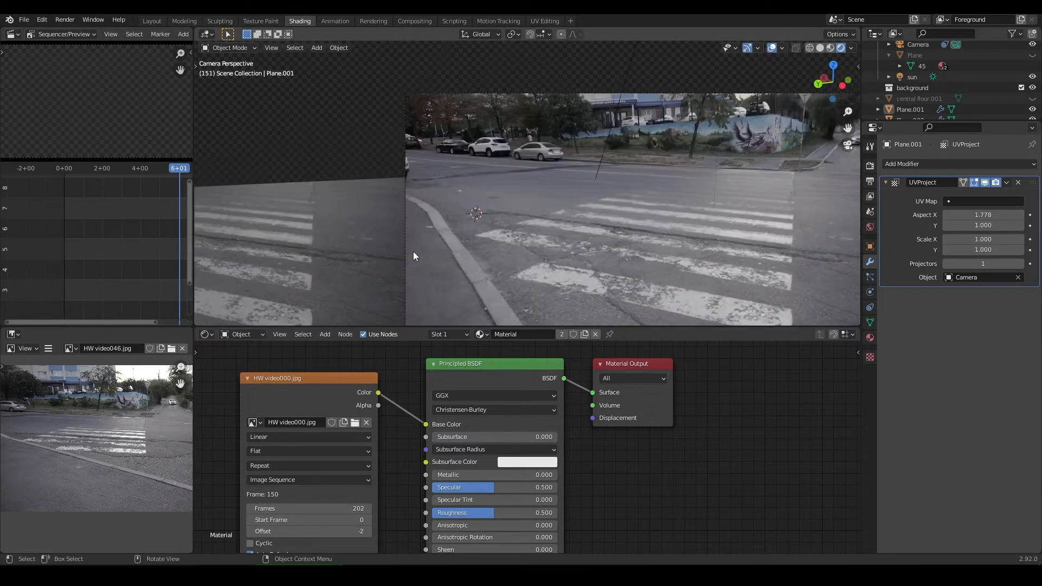
scroll(564, 237, up, 1)
mouse_move(179, 173)
mouse_down()
mouse_move(79, 177)
mouse_move(190, 182)
mouse_up()
drag(7, 187, 19, 187)
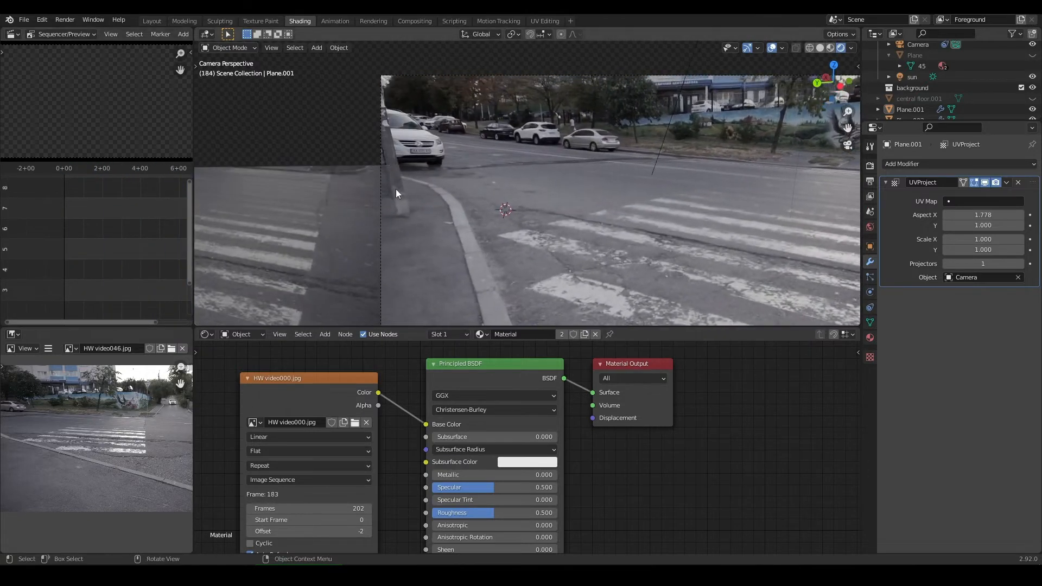
middle_drag(415, 140, 536, 207)
key(KP_0)
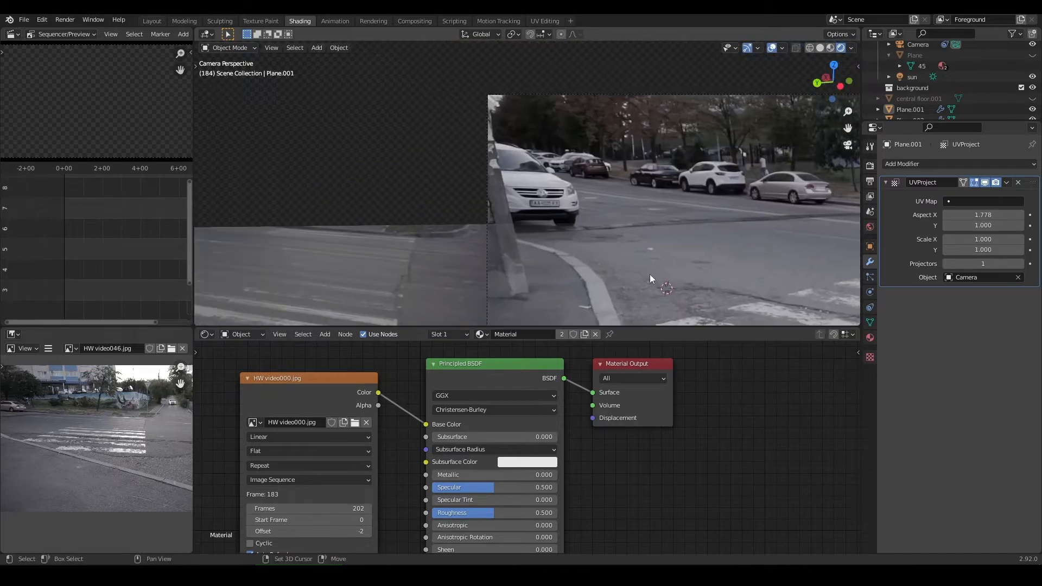
shift+middle_drag(627, 272, 502, 169)
scroll(456, 187, down, 3)
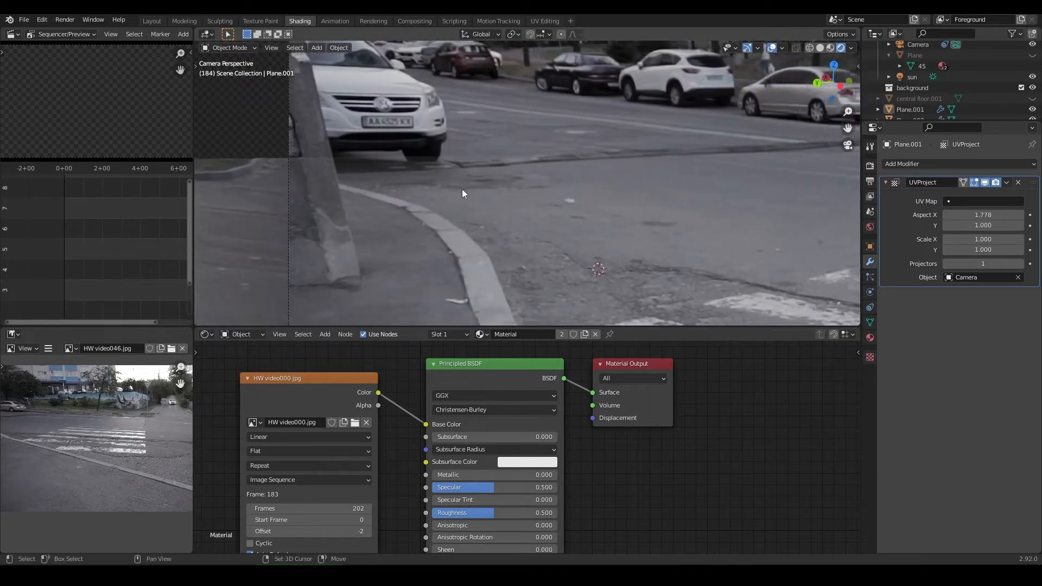
- Circle-select and delete the ground plane's faces overlapping the pole and curb and along the far edge by the parked cars
click(534, 201)
key(Tab)
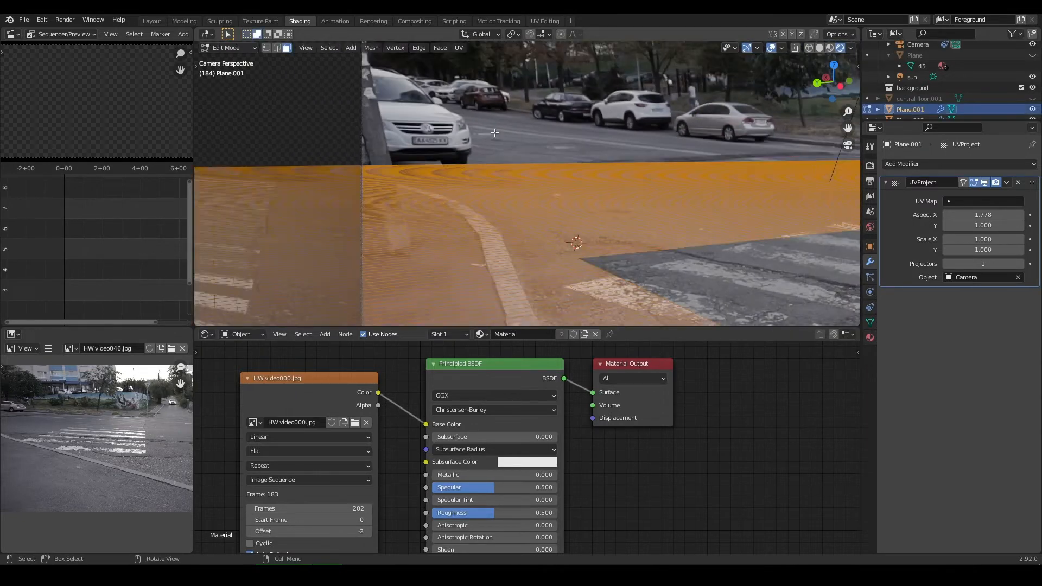
key(alt+a)
key(c)
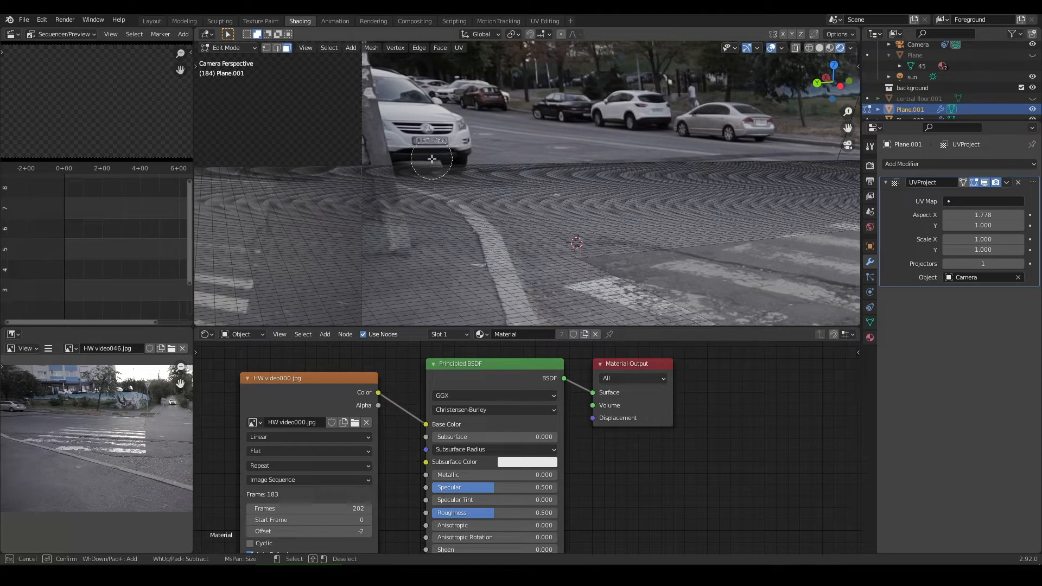
mouse_move(432, 158)
mouse_down()
mouse_move(395, 186)
mouse_move(408, 226)
mouse_move(475, 180)
mouse_move(573, 164)
mouse_up()
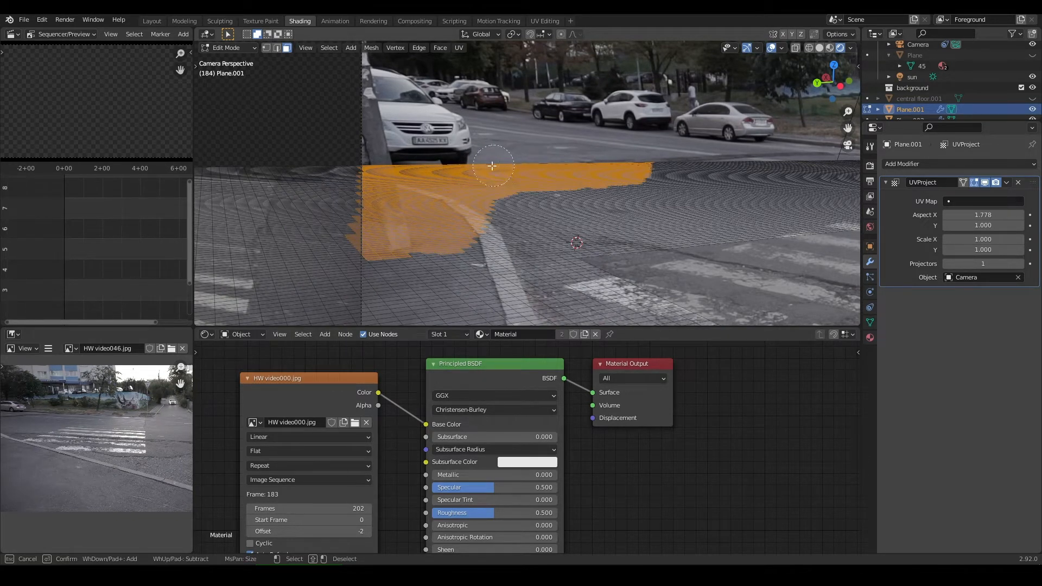
key(Escape)
shift+middle_drag(689, 200, 531, 214)
key(c)
mouse_move(579, 173)
mouse_down()
mouse_move(507, 171)
mouse_move(755, 175)
mouse_move(447, 185)
mouse_up()
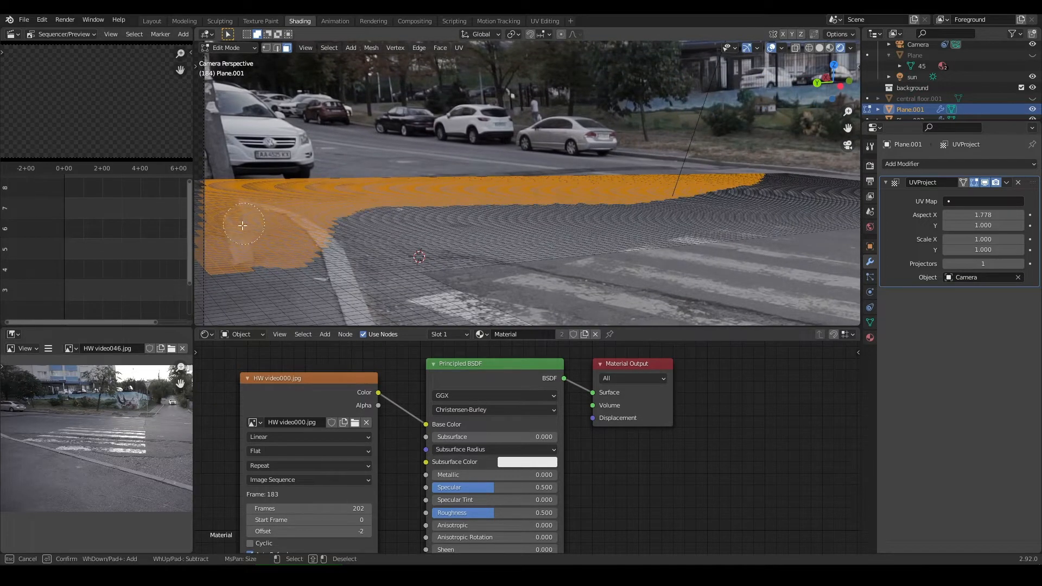
drag(212, 215, 209, 201)
key(Escape)
key(Tab)
mouse_move(294, 184)
middle_down()
mouse_move(319, 197)
mouse_move(434, 140)
middle_up()
scroll(343, 180, down, 3)
key(Tab)
key(c)
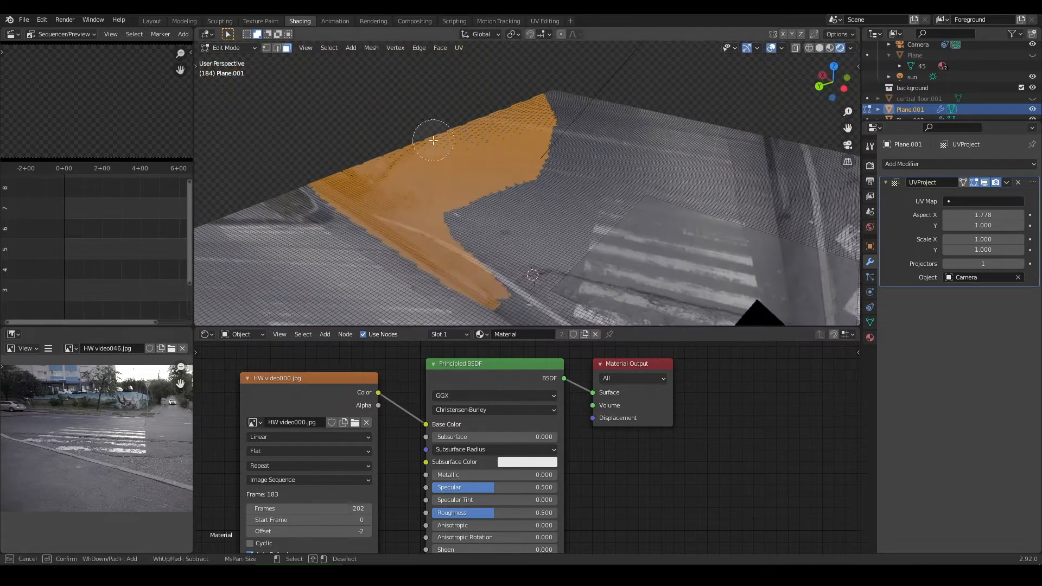
mouse_move(430, 143)
mouse_down()
mouse_move(349, 156)
mouse_move(484, 109)
mouse_move(523, 115)
mouse_up()
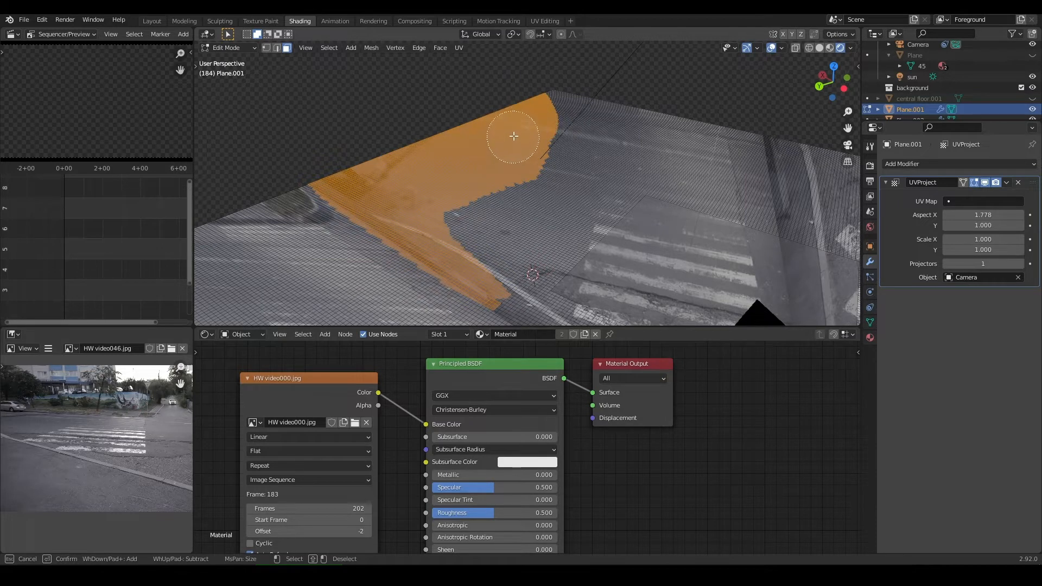
key(Escape)
key(x)
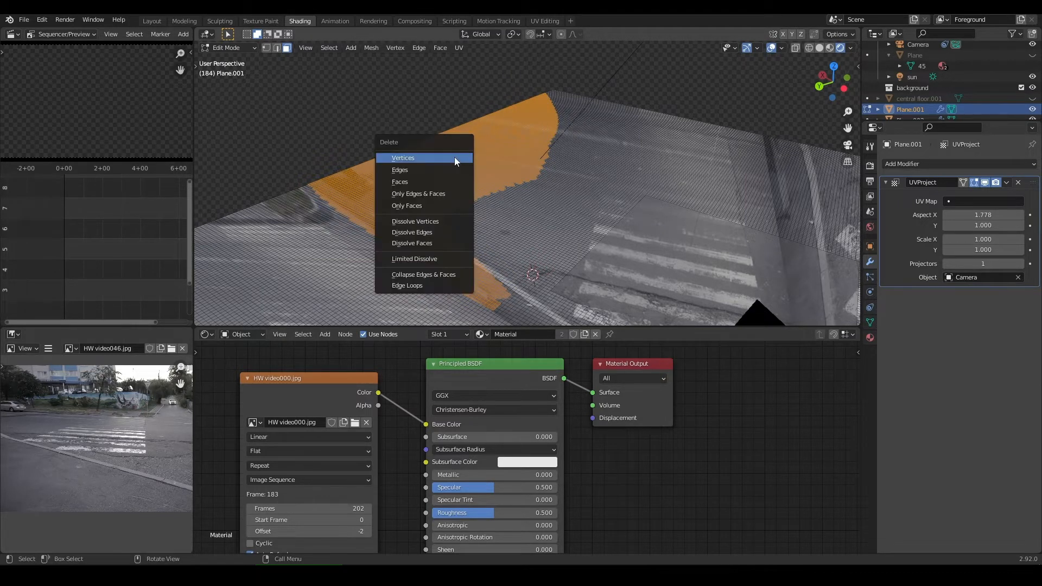
click(452, 182)
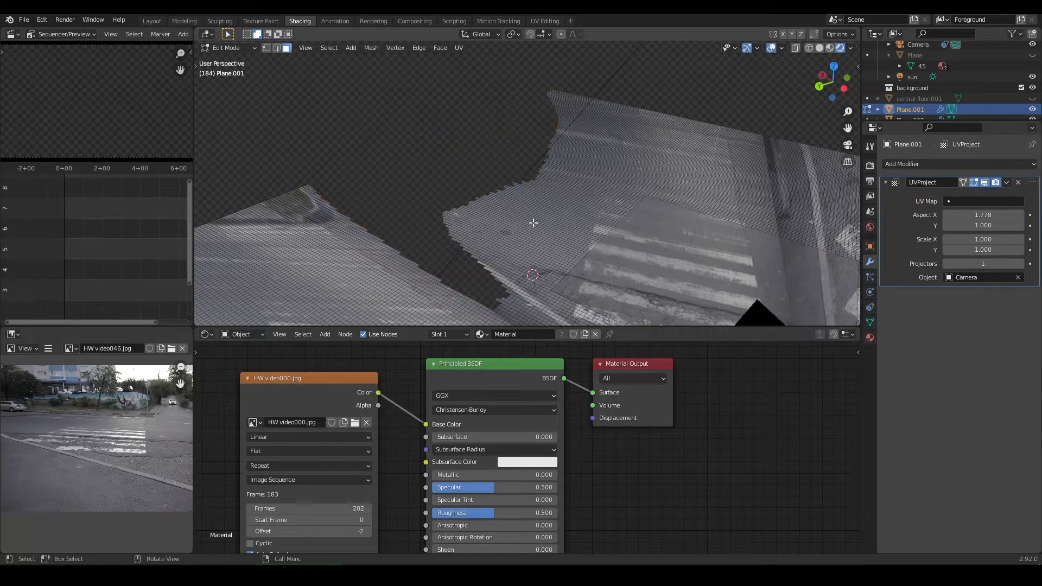
- Leave mesh editing and check the trimmed edge of the ground plane through the camera
shift+middle_drag(534, 223, 512, 189)
key(KP_0)
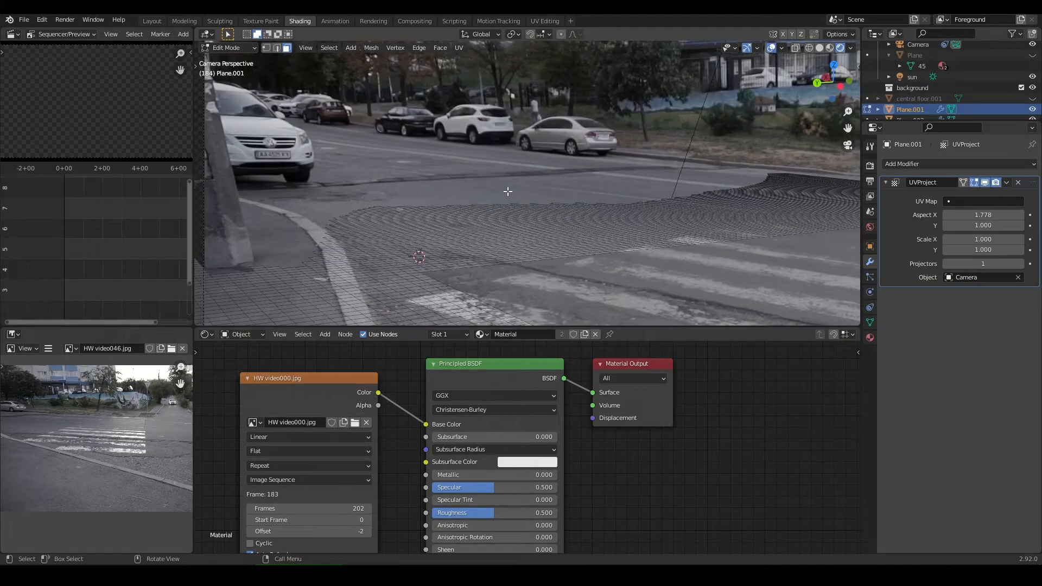
key(Tab)
shift+middle_drag(451, 181, 500, 171)
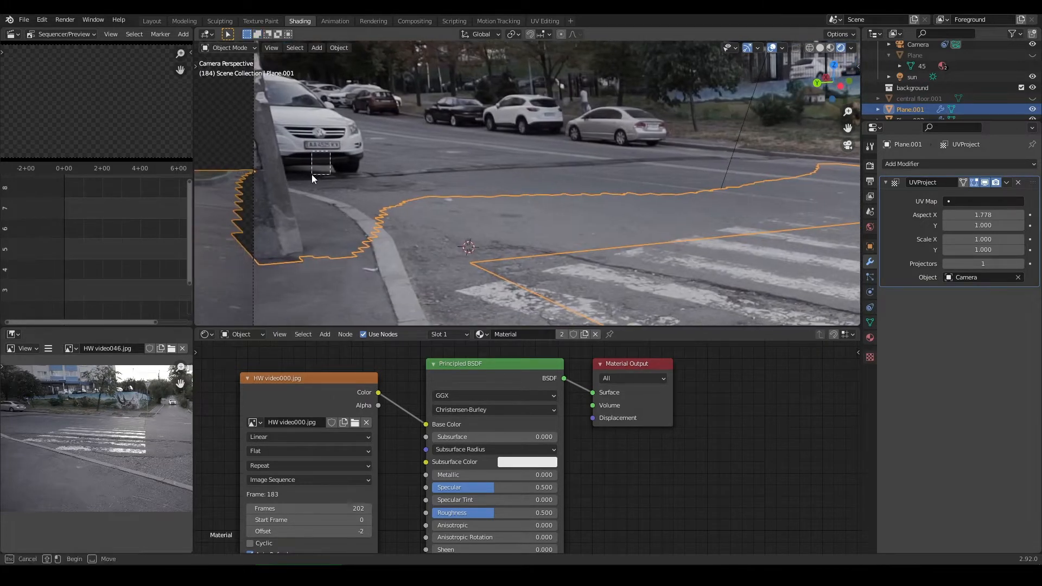
drag(312, 175, 311, 176)
shift+middle_drag(539, 176, 463, 174)
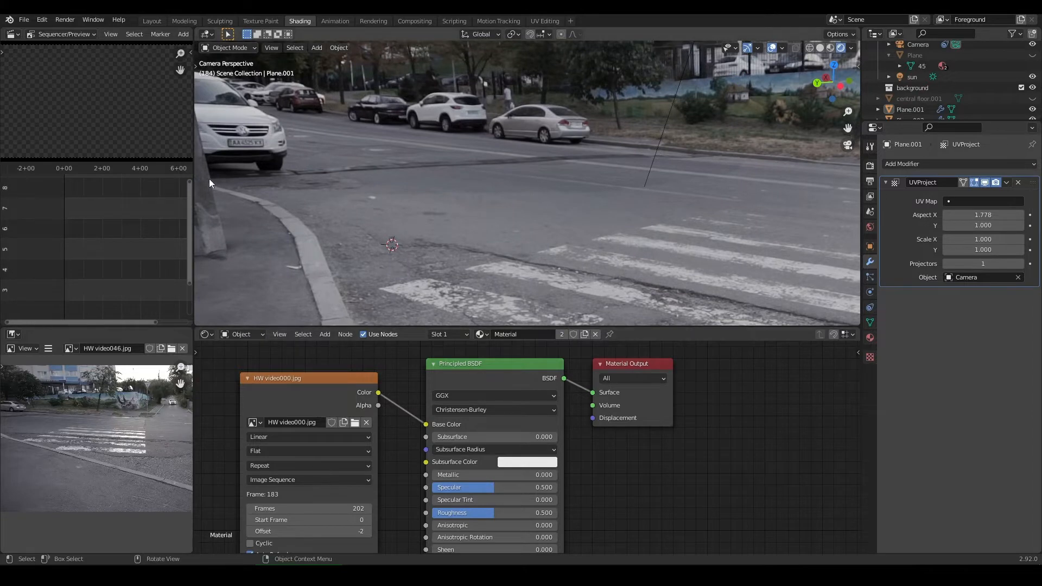
- Move the playhead to frame 158 and render the image
drag(130, 328, 184, 323)
drag(151, 170, 140, 174)
click(72, 18)
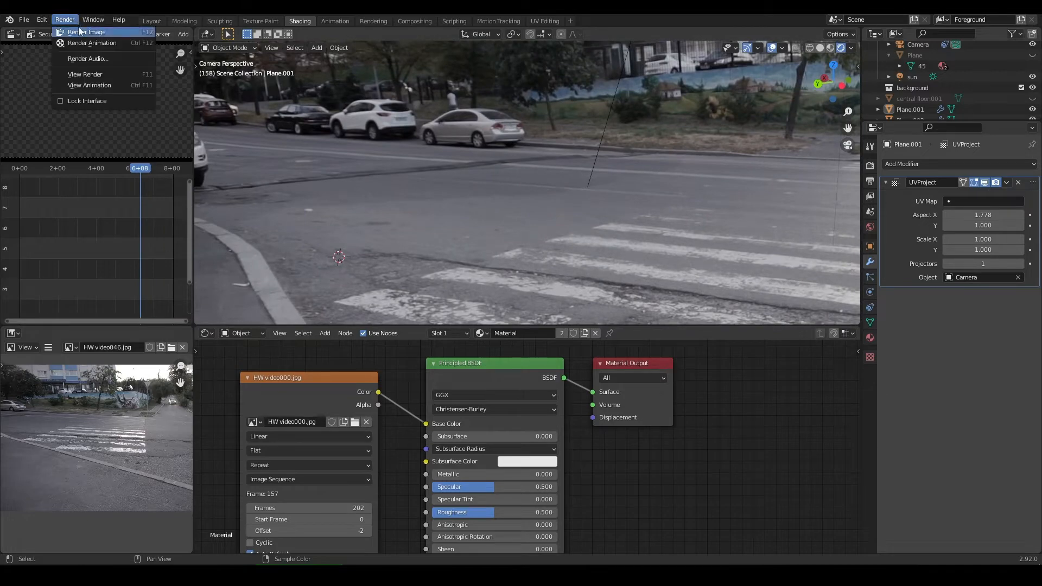
click(80, 31)
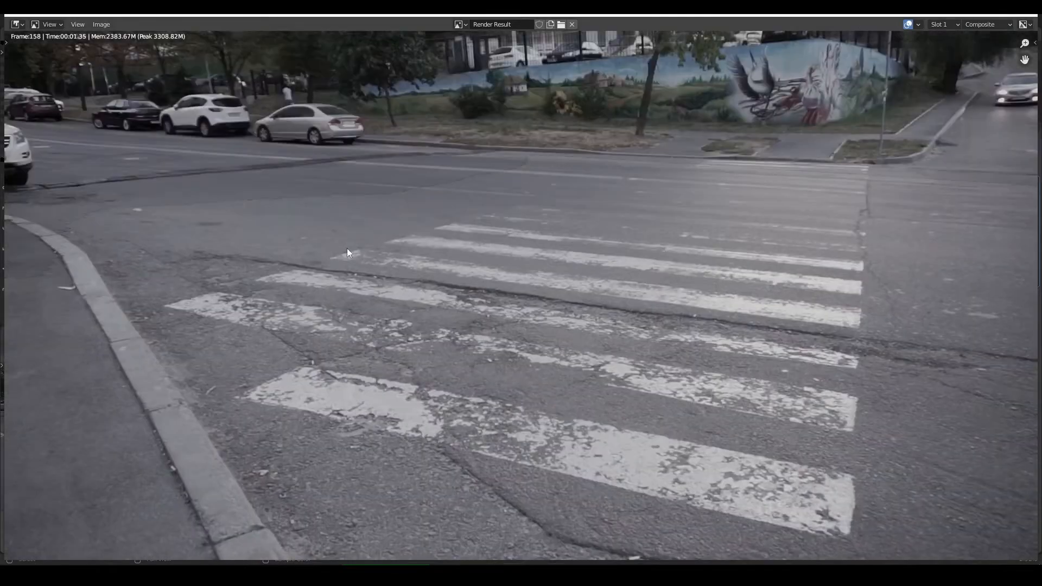
- Examine the seam between the trimmed ground plane and the background footage up close in the render, and close the render window
scroll(339, 247, up, 2)
middle_drag(321, 243, 703, 348)
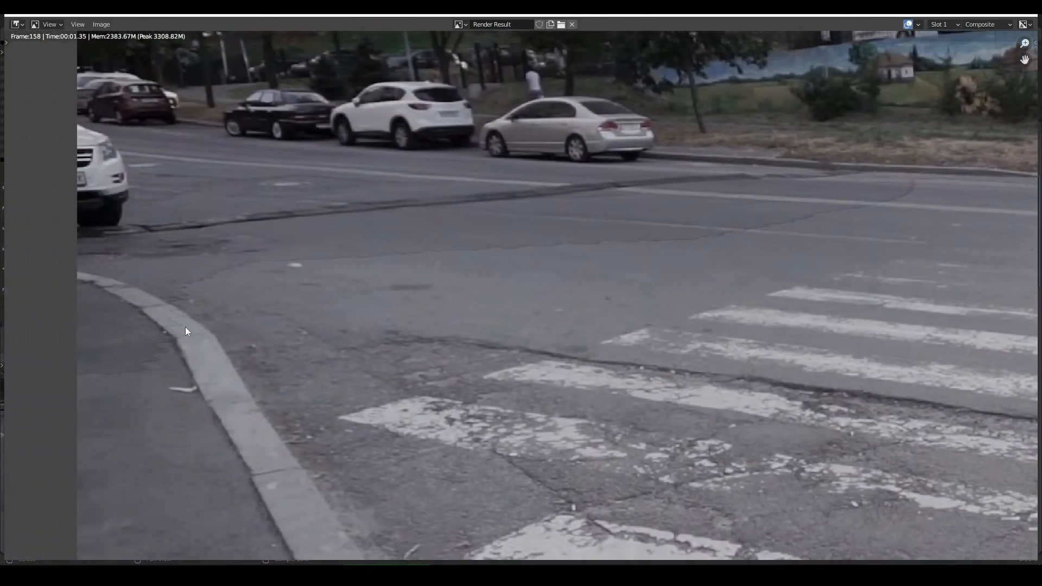
middle_drag(611, 245, 541, 257)
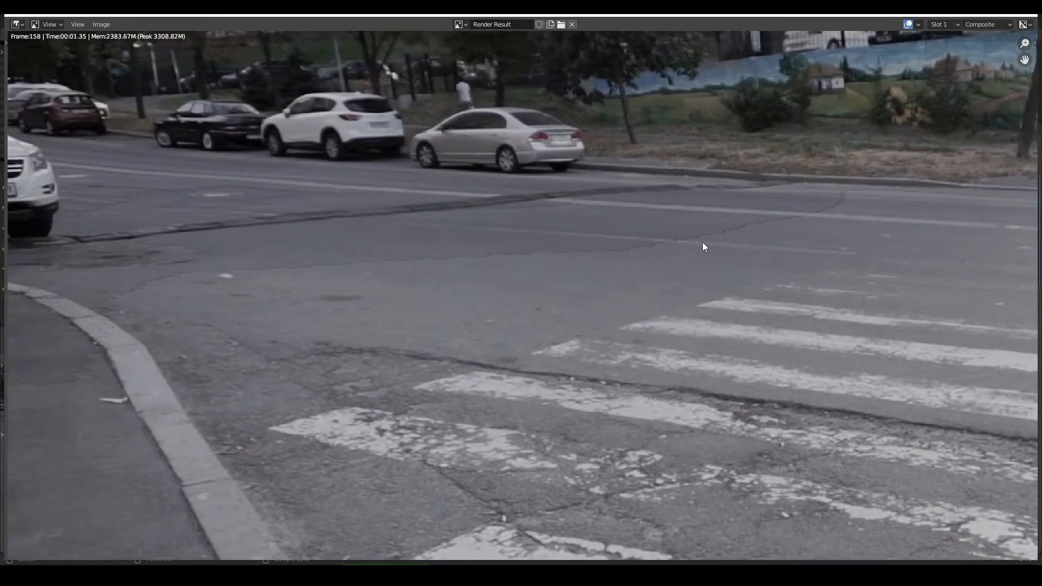
middle_drag(763, 218, 798, 242)
scroll(597, 238, down, 2)
middle_drag(393, 271, 498, 256)
scroll(498, 257, up, 1)
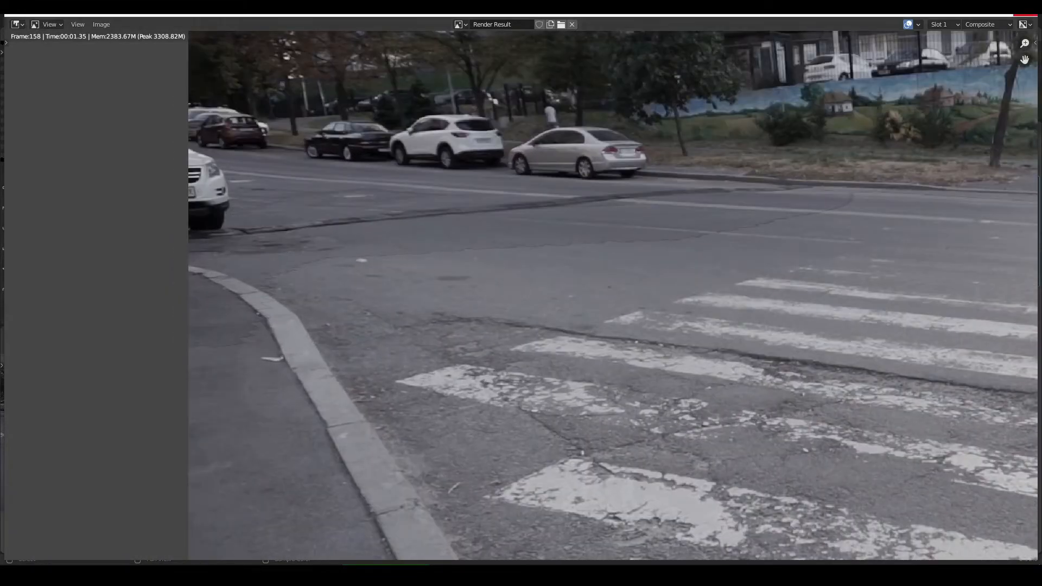
scroll(220, 279, up, 1)
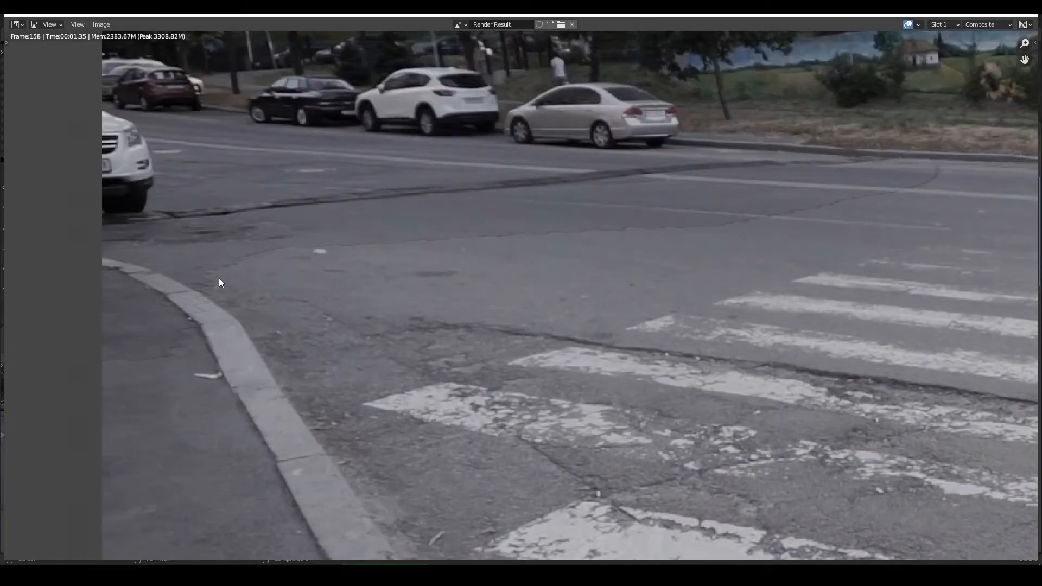
middle_drag(234, 266, 200, 270)
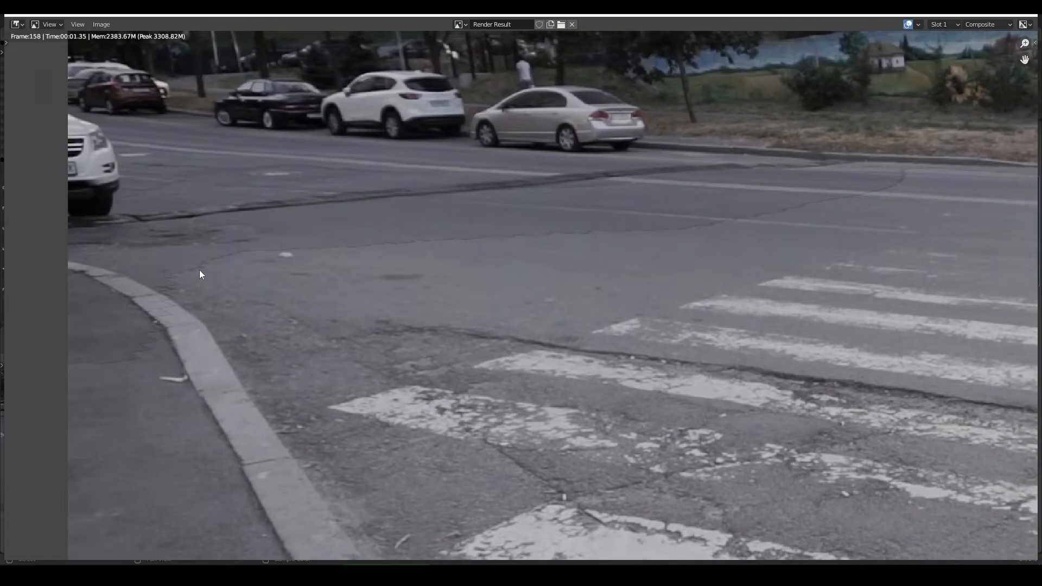
click(1033, 16)
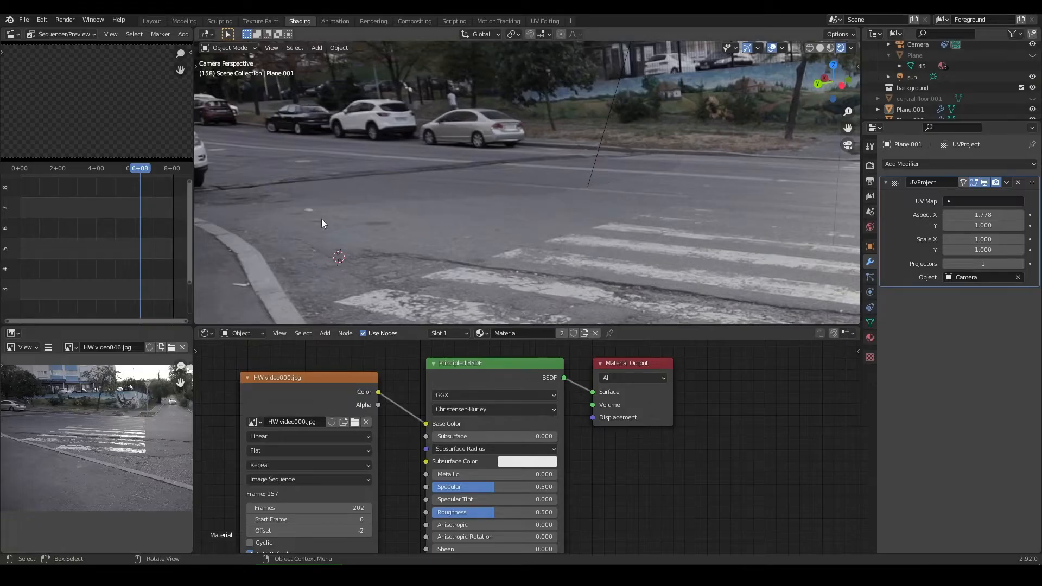
click(499, 214)
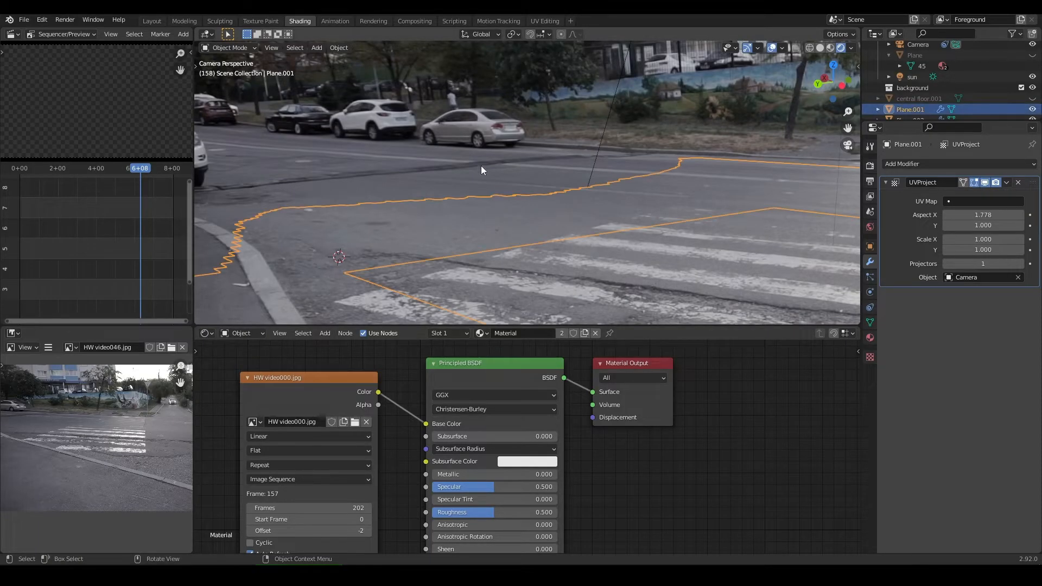
click(481, 165)
click(503, 204)
click(516, 210)
click(594, 165)
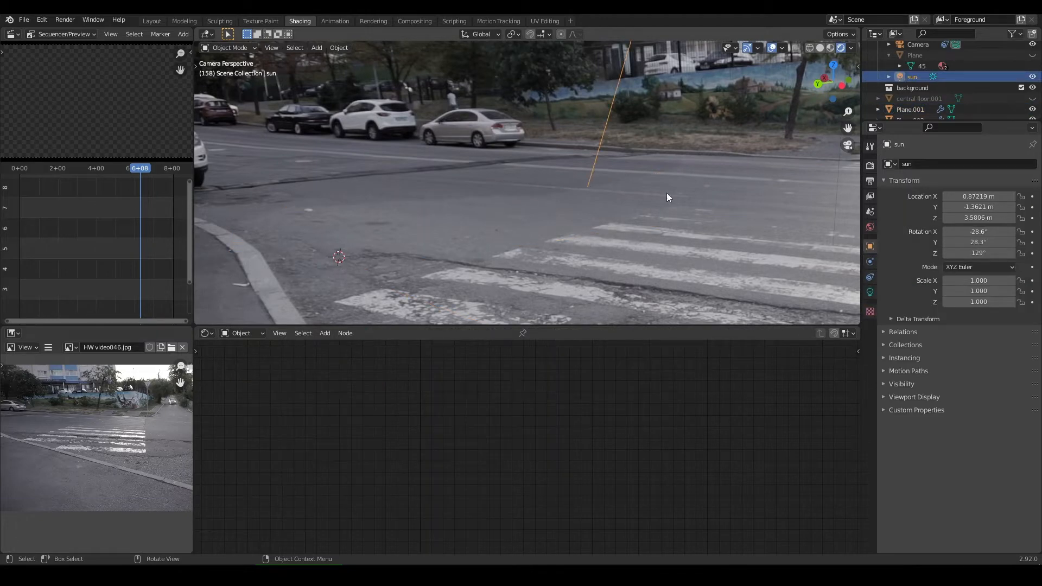
- In the compositor, turn off Convert Premultiplied on the Alpha Over node and widen the node
click(443, 20)
click(433, 21)
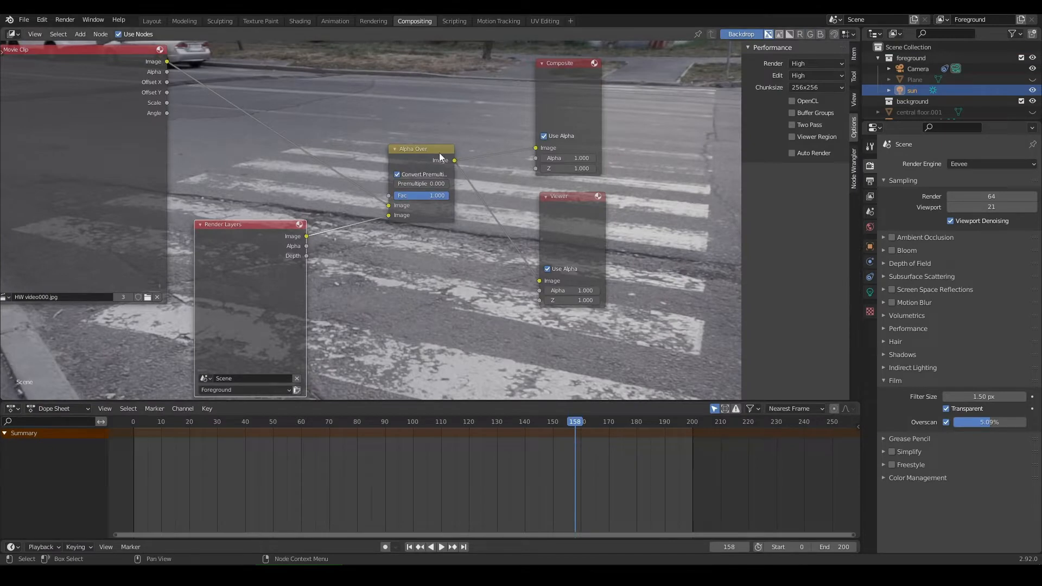
scroll(434, 193, up, 1)
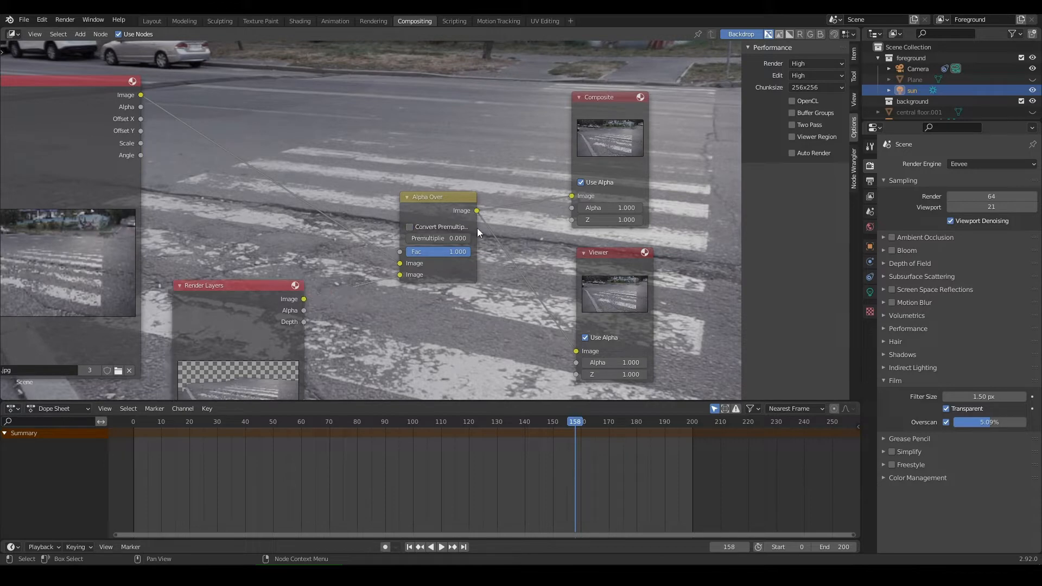
drag(479, 232, 495, 231)
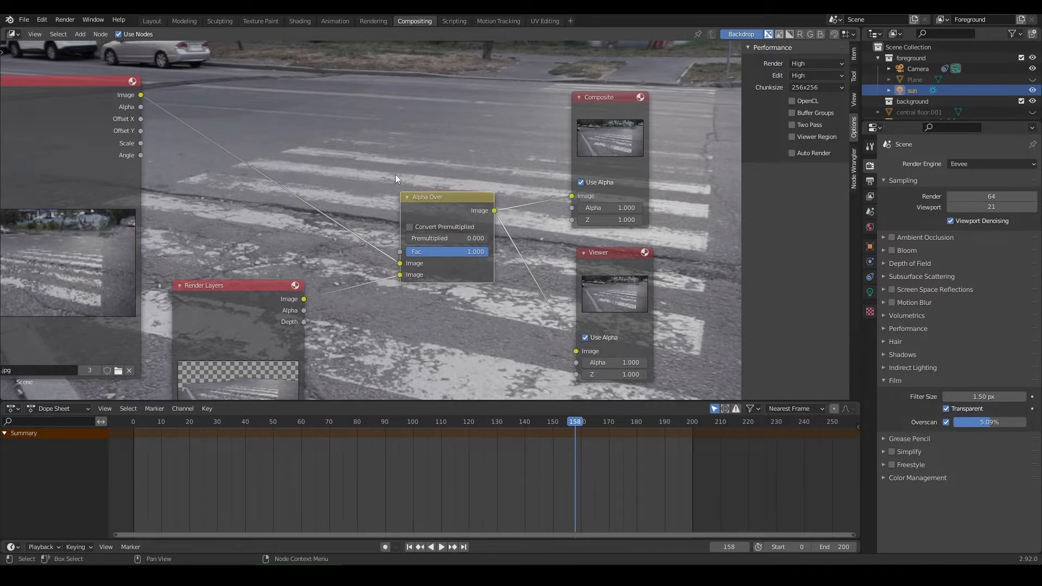
- Set the Layout workspace's viewport to rendered shading and render frame 158 again to inspect the seam along the trimmed edge
click(162, 20)
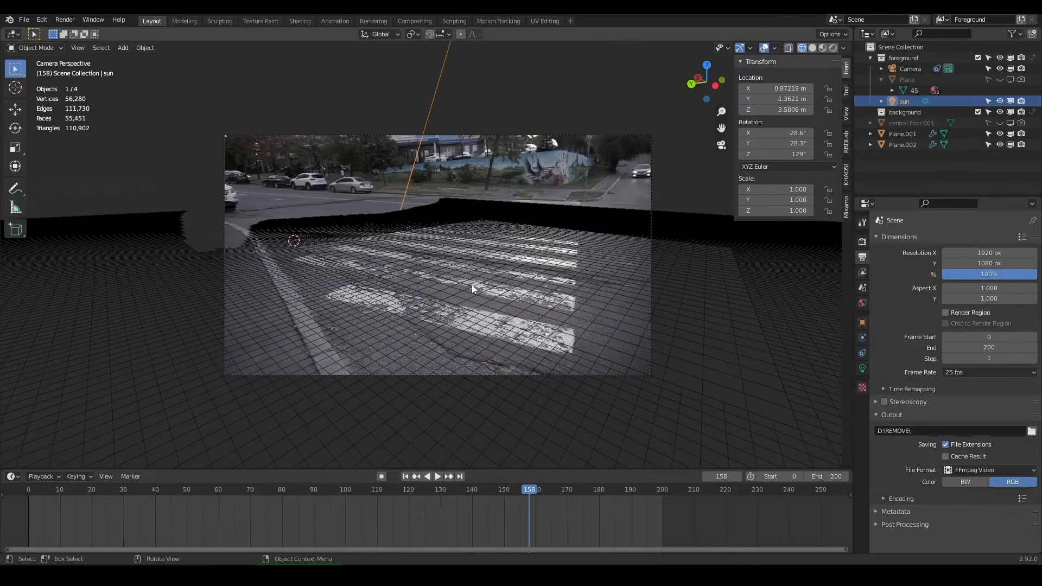
click(833, 49)
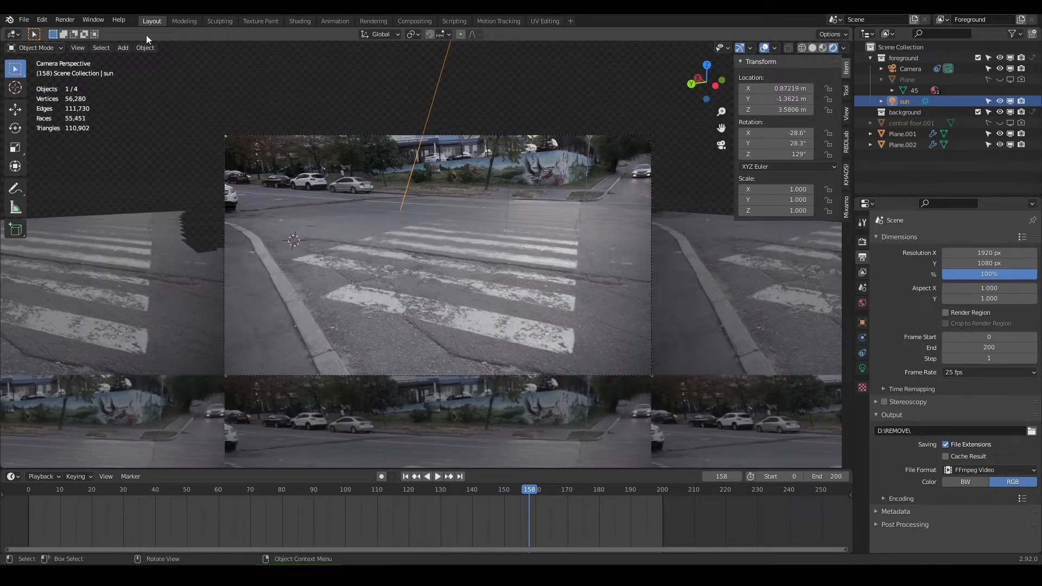
click(65, 19)
click(87, 31)
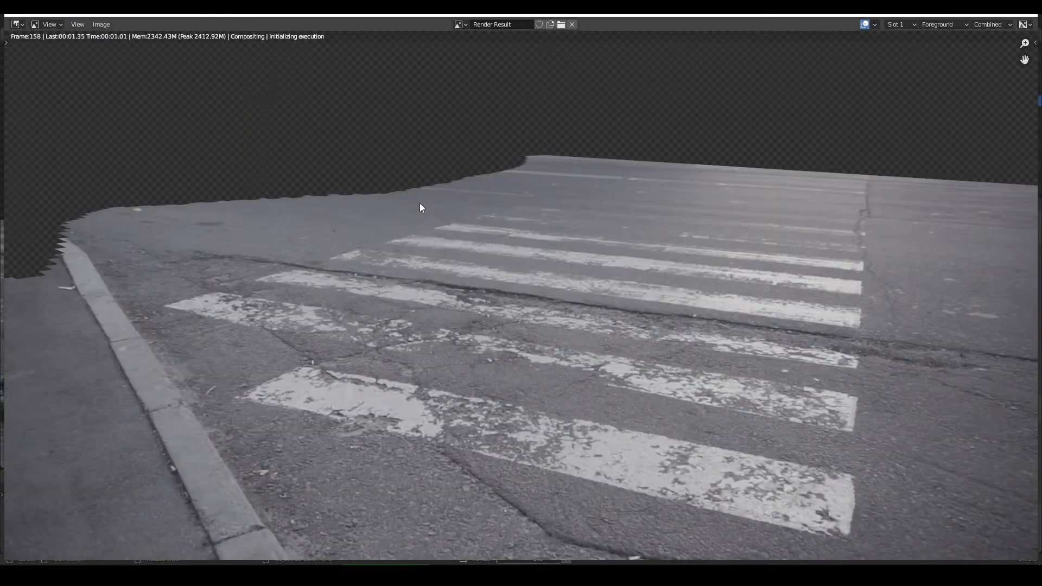
scroll(351, 194, up, 2)
middle_drag(352, 194, 603, 316)
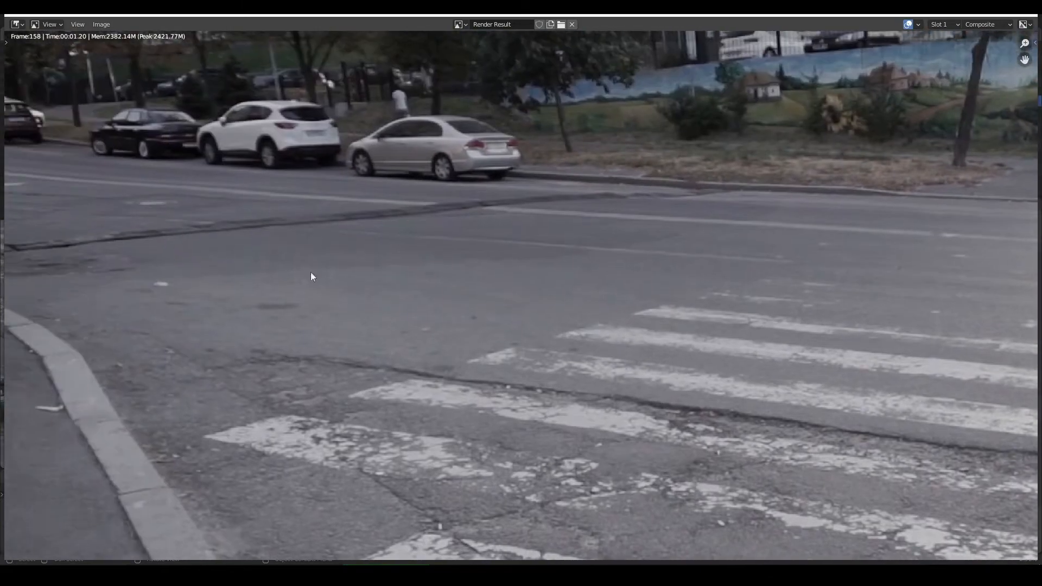
middle_drag(275, 244, 379, 230)
middle_drag(146, 311, 264, 296)
click(1021, 13)
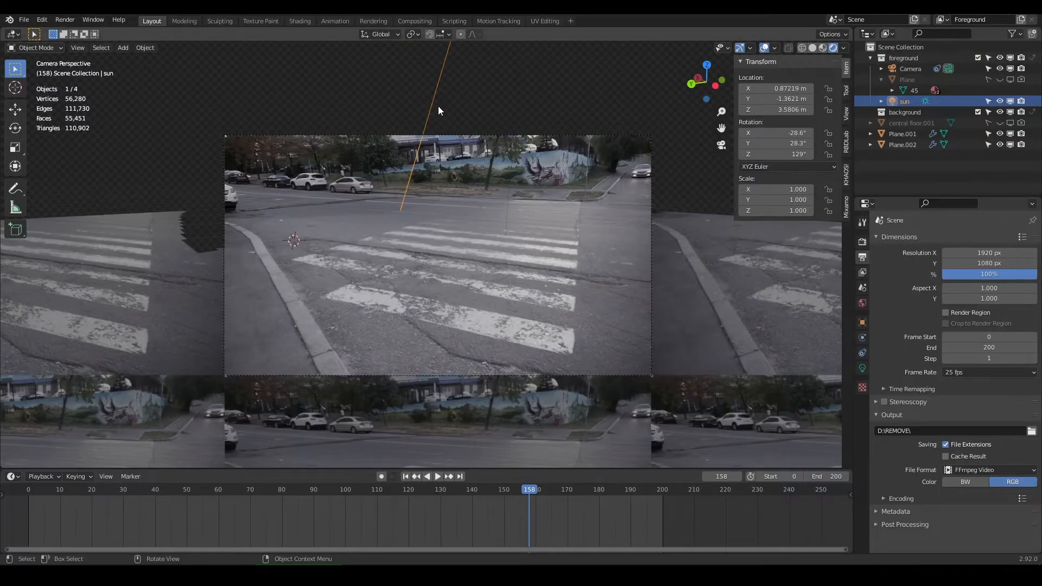
- Lower the sun light's strength to 3.83 so the projected ground matches the brightness of the background footage
scroll(416, 154, down, 4)
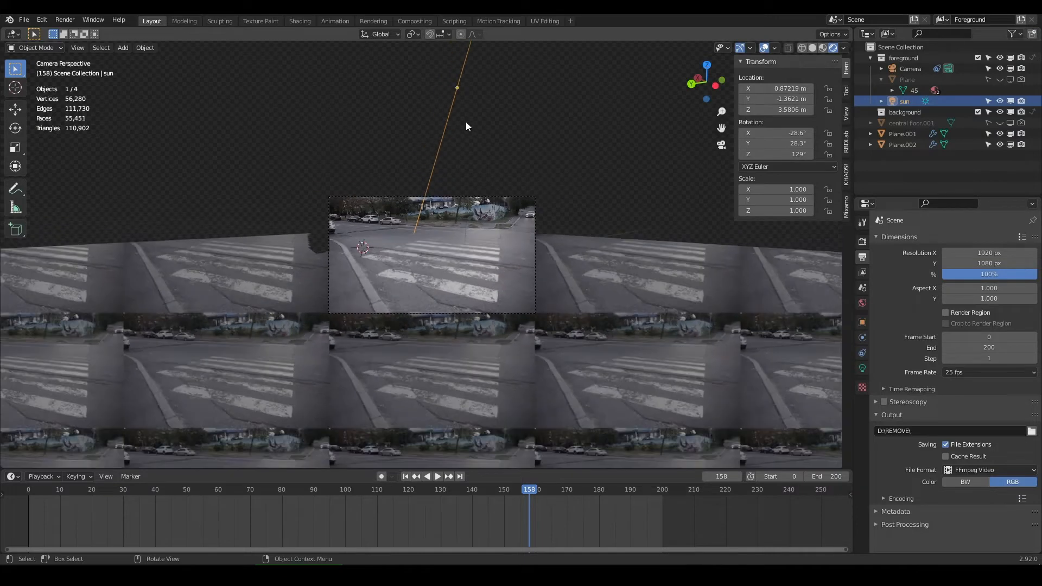
scroll(466, 122, up, 5)
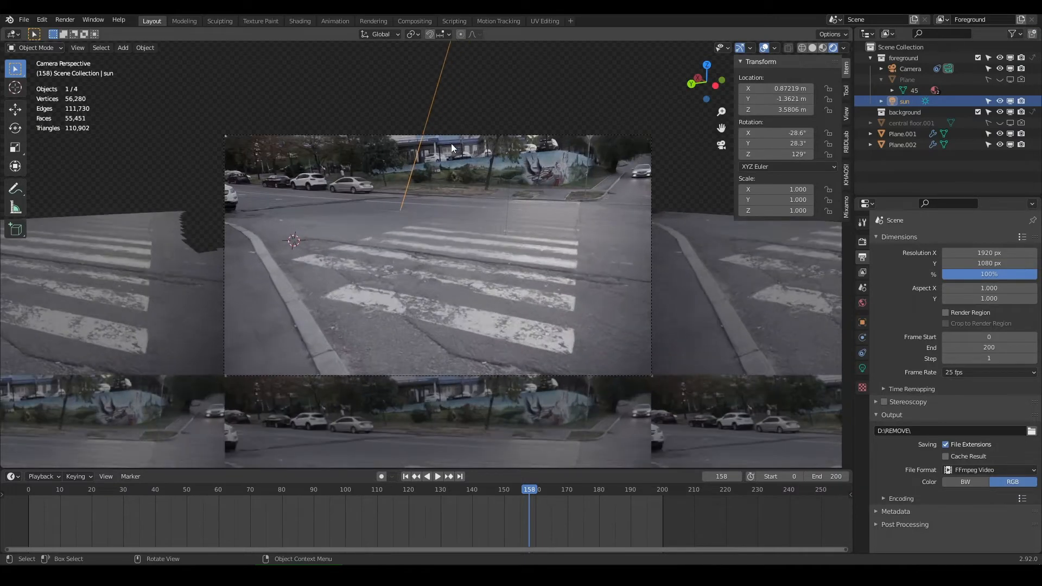
click(862, 368)
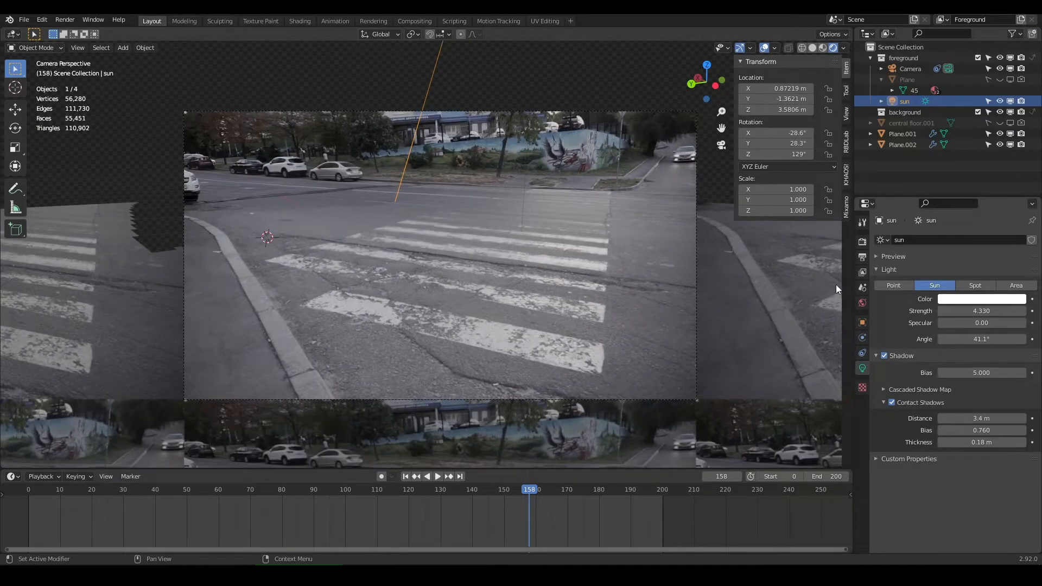
scroll(388, 174, up, 1)
shift+middle_drag(388, 174, 447, 200)
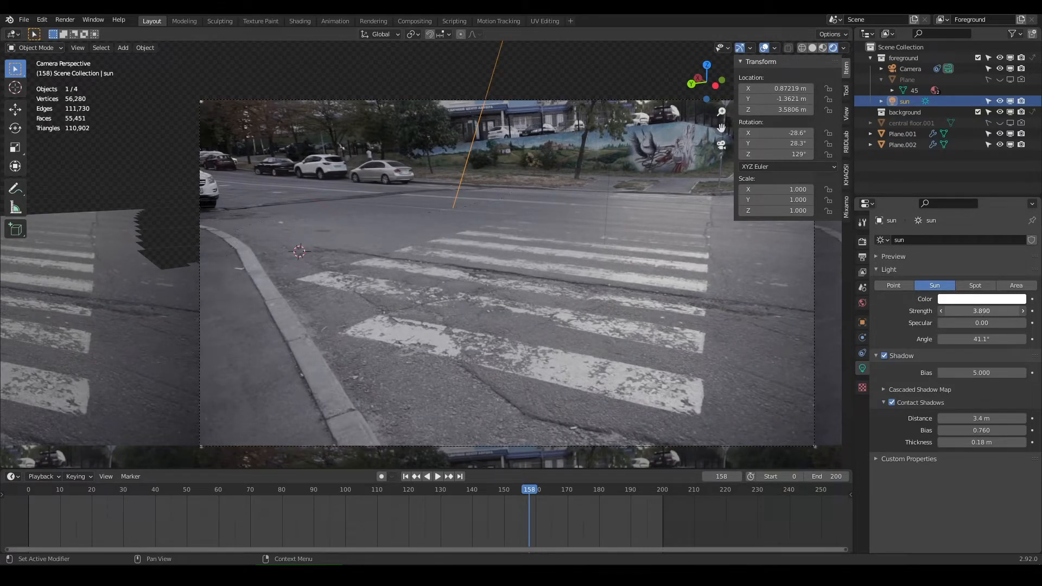
scroll(442, 210, up, 3)
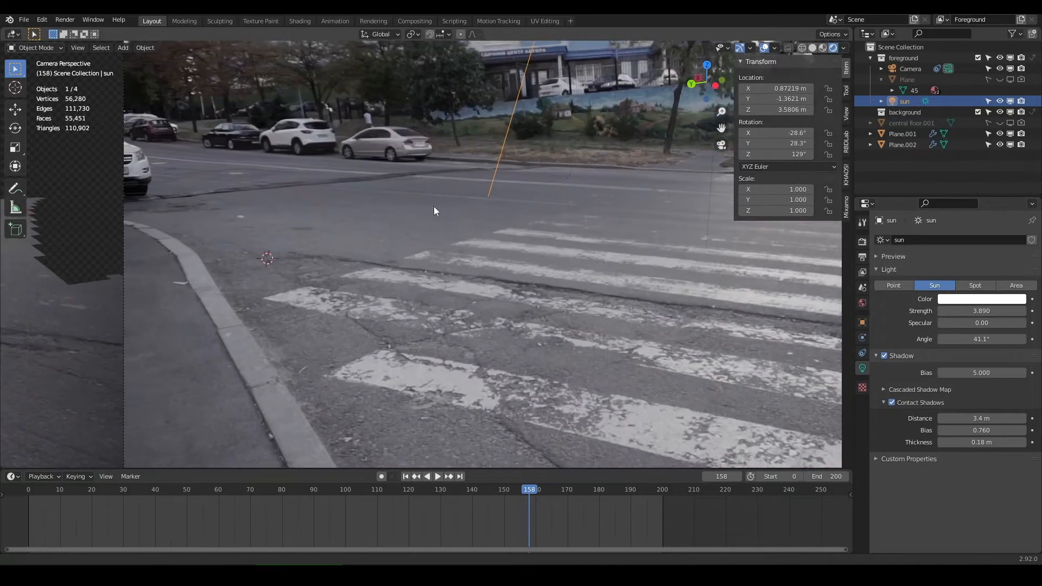
shift+middle_drag(434, 211, 499, 232)
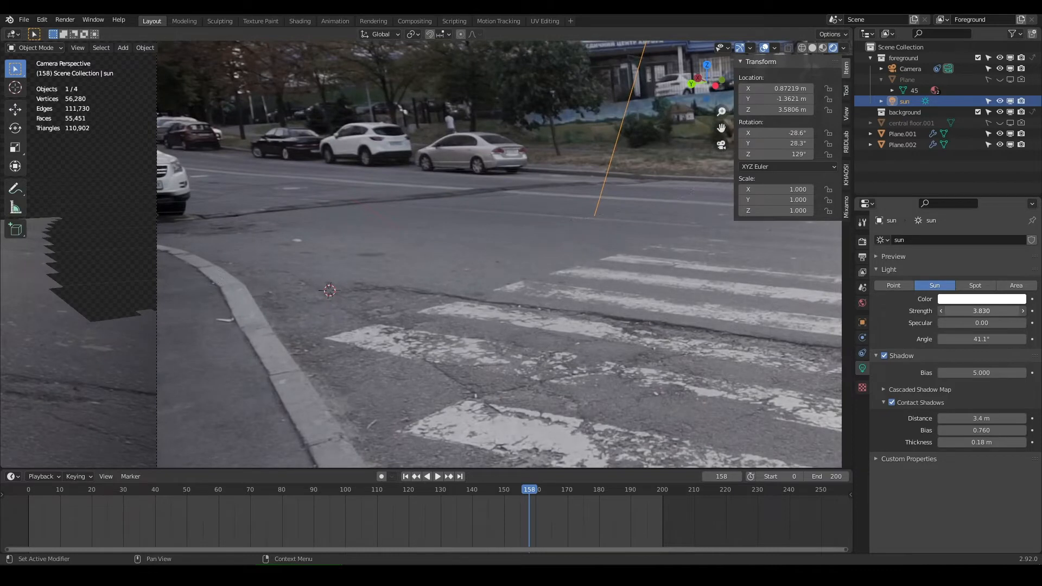
- Inspect the ground plane's trimmed edge against the footage, move to frame 83, and select the crosswalk piece for a view from outside the camera
click(358, 221)
click(257, 251)
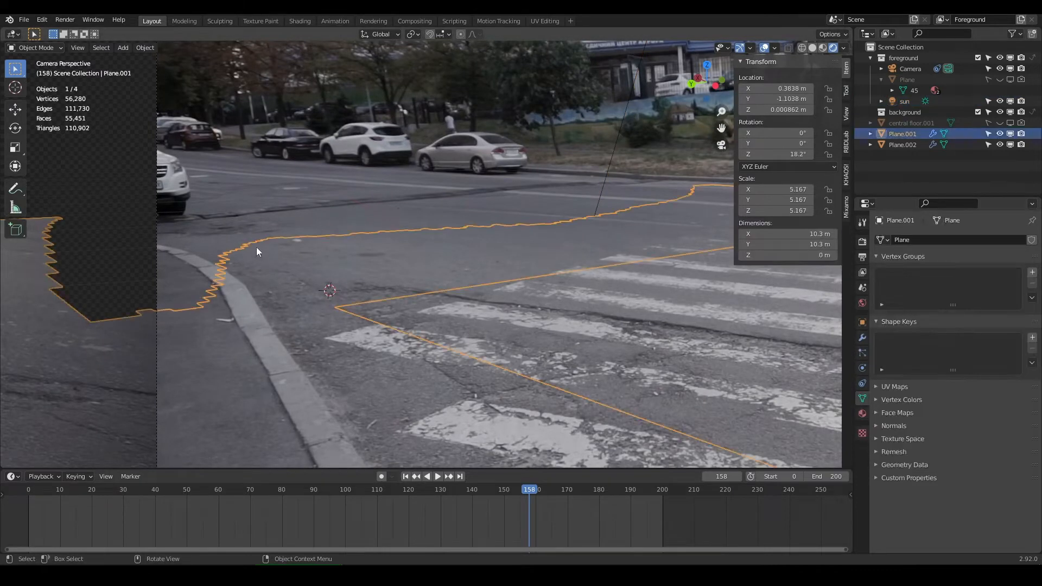
click(483, 194)
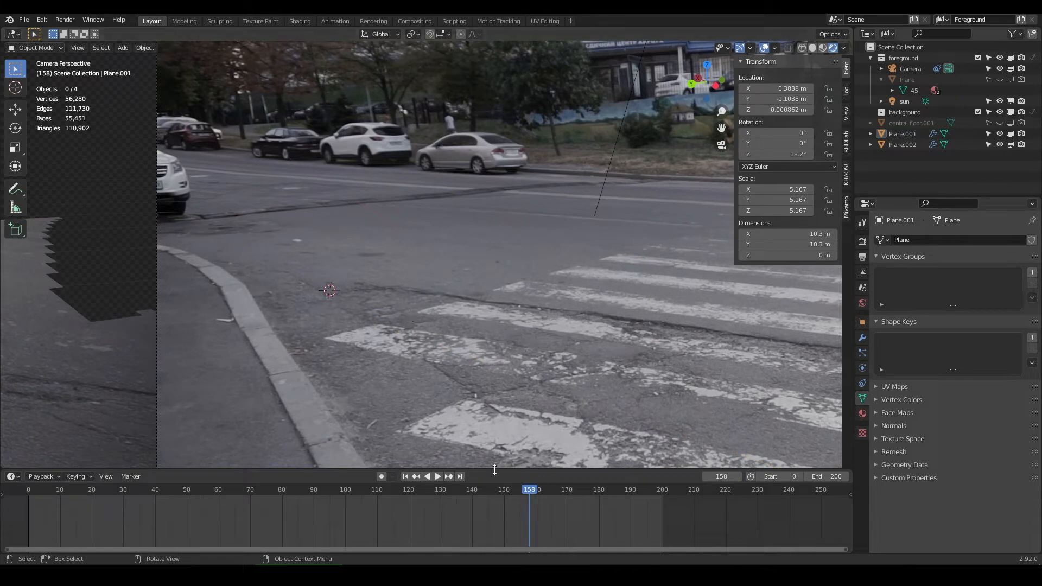
drag(529, 489, 292, 490)
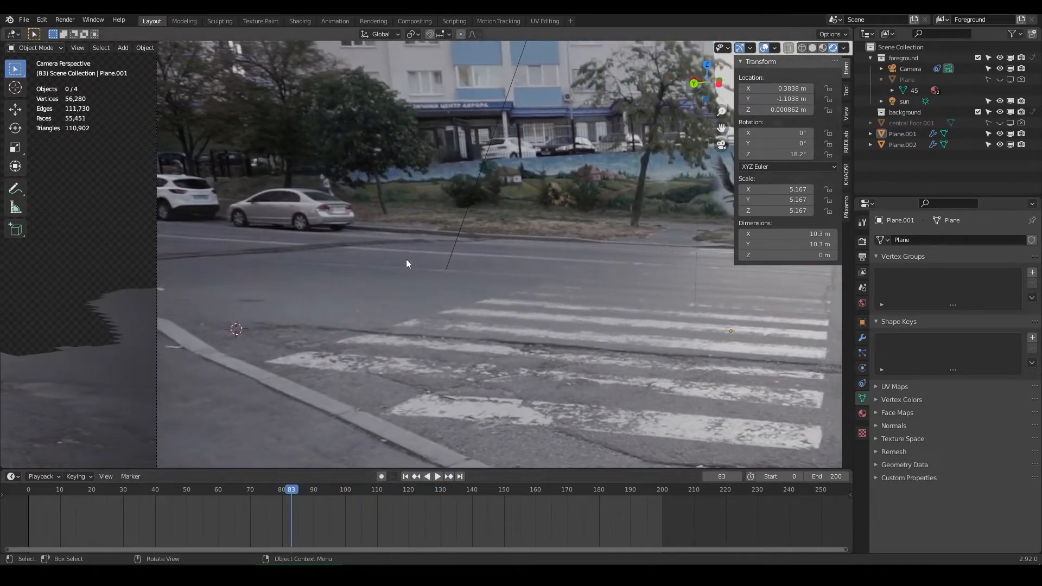
scroll(406, 264, down, 3)
shift+middle_drag(463, 278, 338, 260)
scroll(337, 259, down, 3)
click(446, 246)
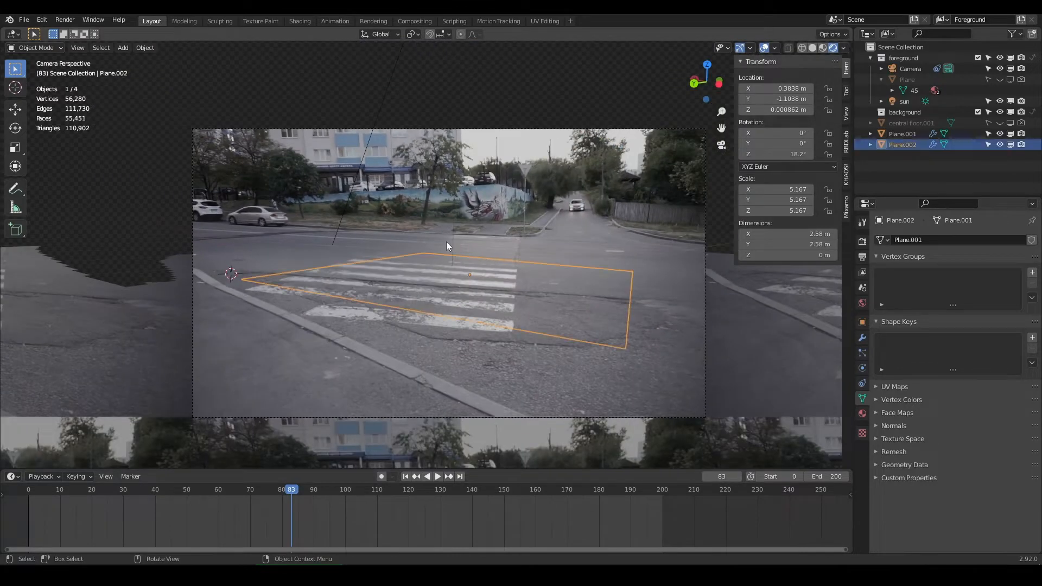
shift+middle_drag(529, 281, 486, 246)
middle_drag(497, 281, 394, 278)
- Save the project as a new file named removeme.blend
click(24, 19)
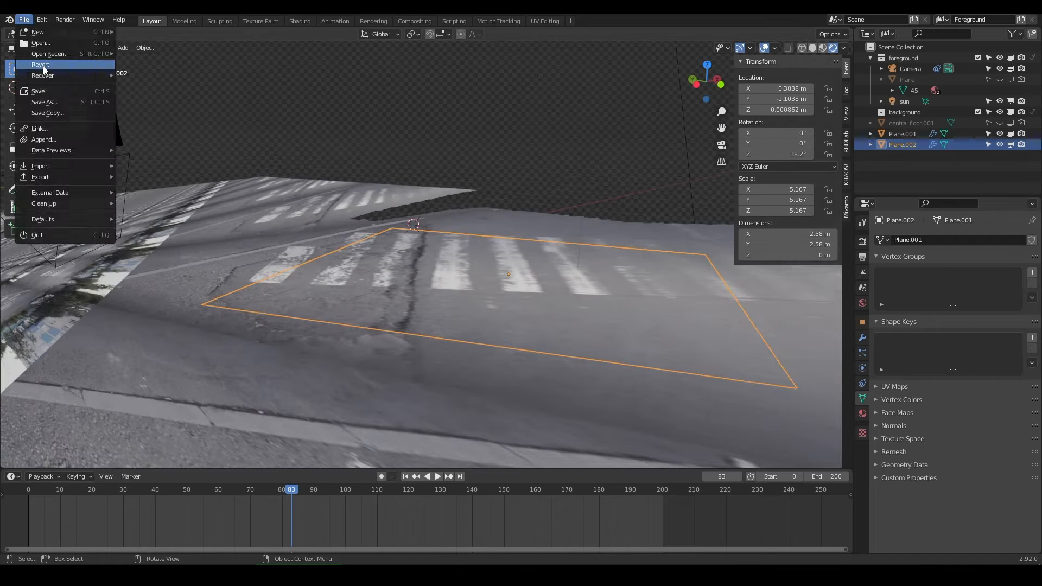
click(45, 102)
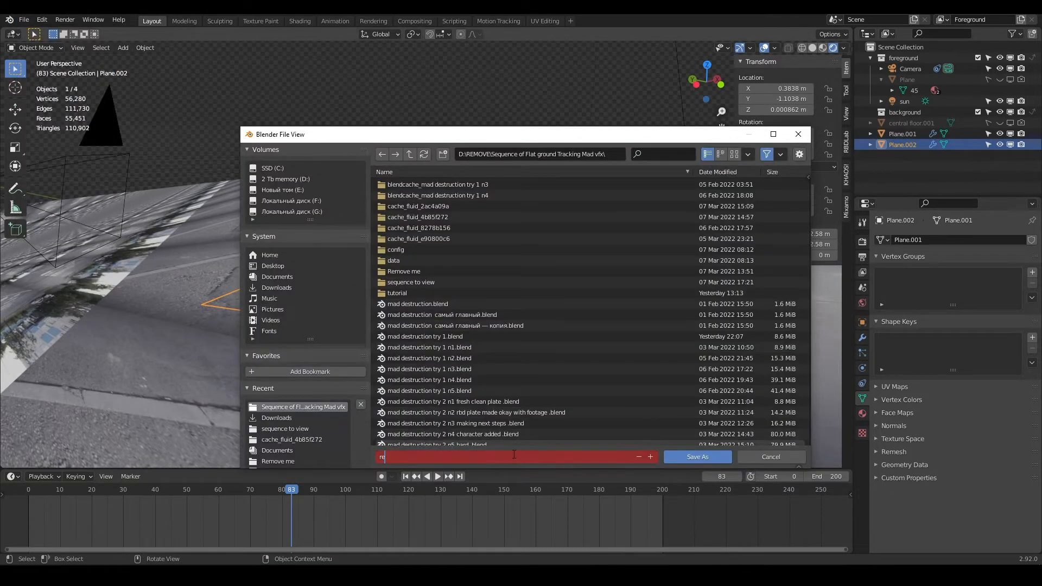
text(removeme.blend)
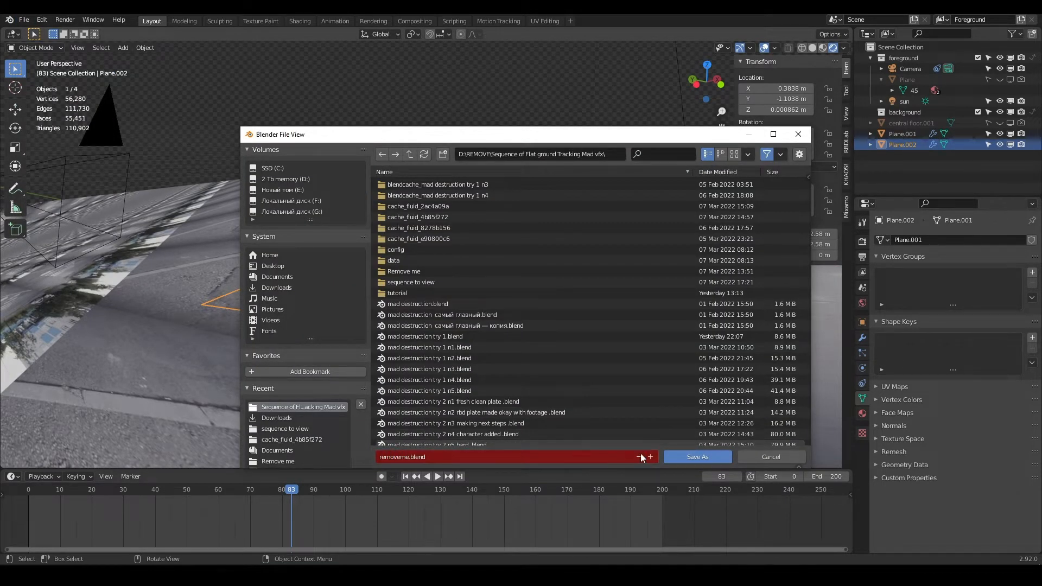
key(Return)
- In solid shading, extrude all faces of the crosswalk piece about 0.18 m downward to form a thick slab
mouse_move(660, 453)
middle_down()
mouse_move(608, 335)
mouse_move(512, 258)
mouse_move(513, 236)
mouse_move(506, 244)
mouse_move(494, 229)
mouse_move(497, 239)
mouse_move(442, 249)
mouse_move(454, 256)
mouse_move(456, 226)
middle_up()
scroll(614, 161, down, 2)
click(812, 49)
key(Tab)
key(e)
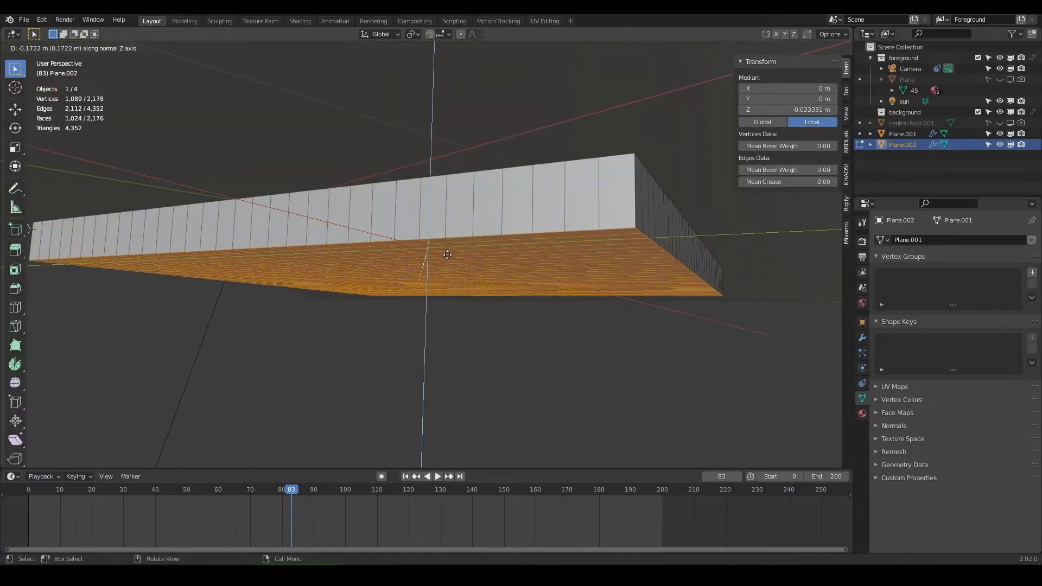
click(453, 250)
middle_drag(453, 251, 493, 261)
scroll(492, 261, down, 2)
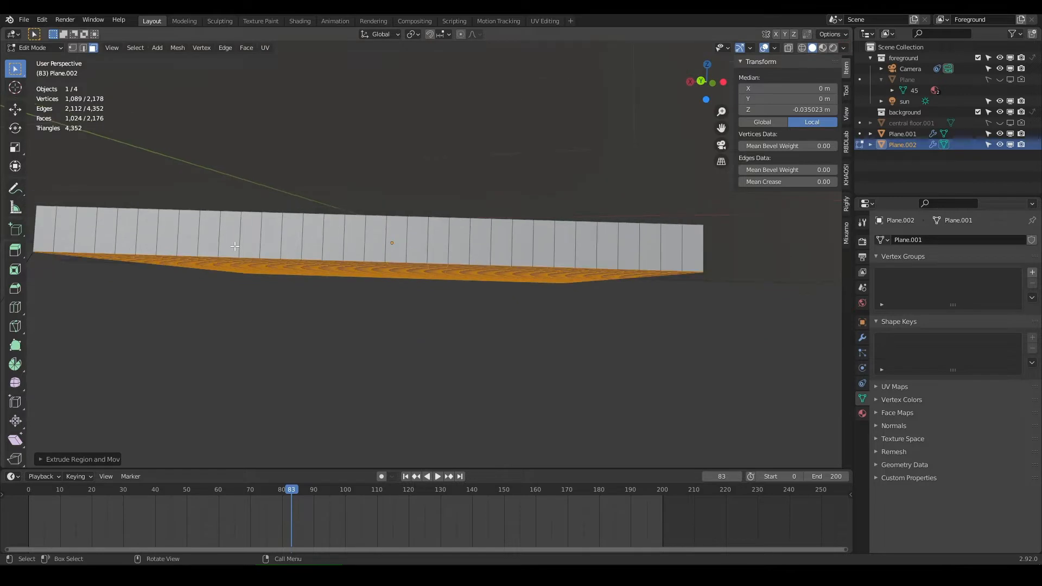
- Add the faces on all four sides of the slab to the selected underside faces
shift+drag(139, 245, 696, 311)
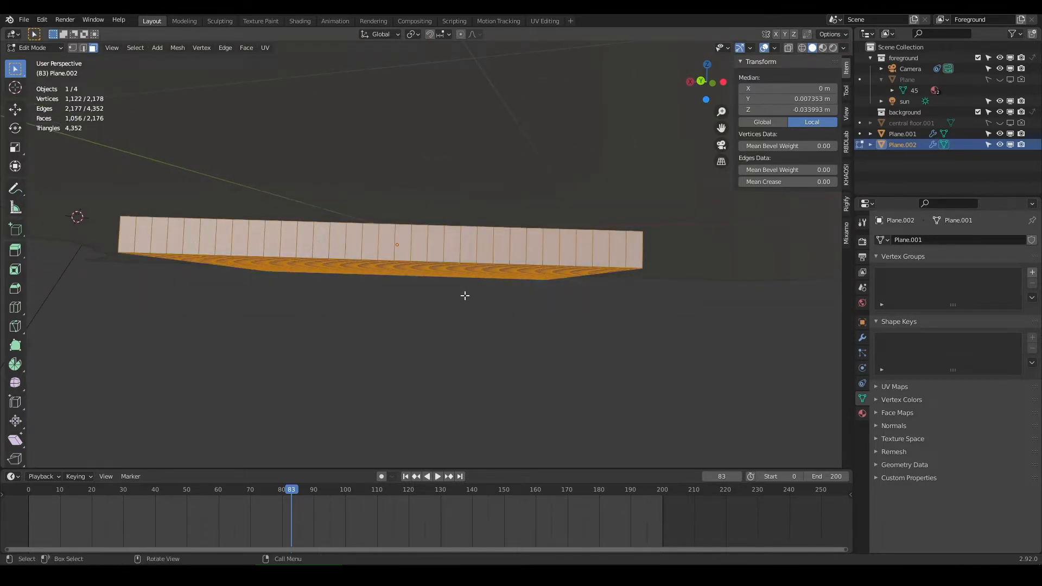
middle_drag(465, 296, 615, 289)
scroll(575, 293, down, 1)
shift+drag(123, 218, 717, 345)
middle_drag(473, 291, 531, 291)
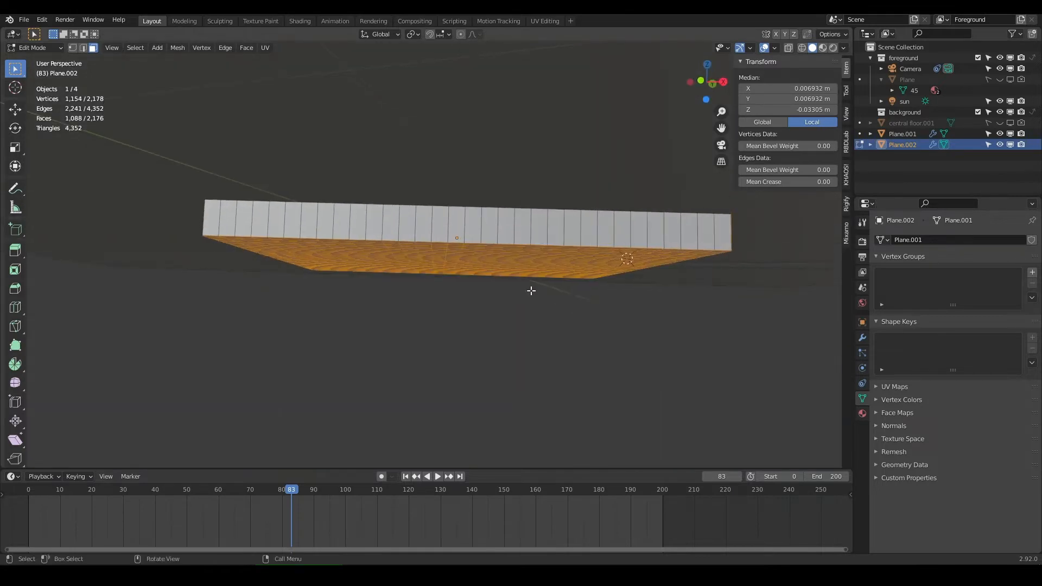
shift+drag(183, 228, 662, 302)
middle_drag(663, 302, 610, 248)
shift+drag(275, 255, 685, 270)
middle_drag(568, 234, 488, 179)
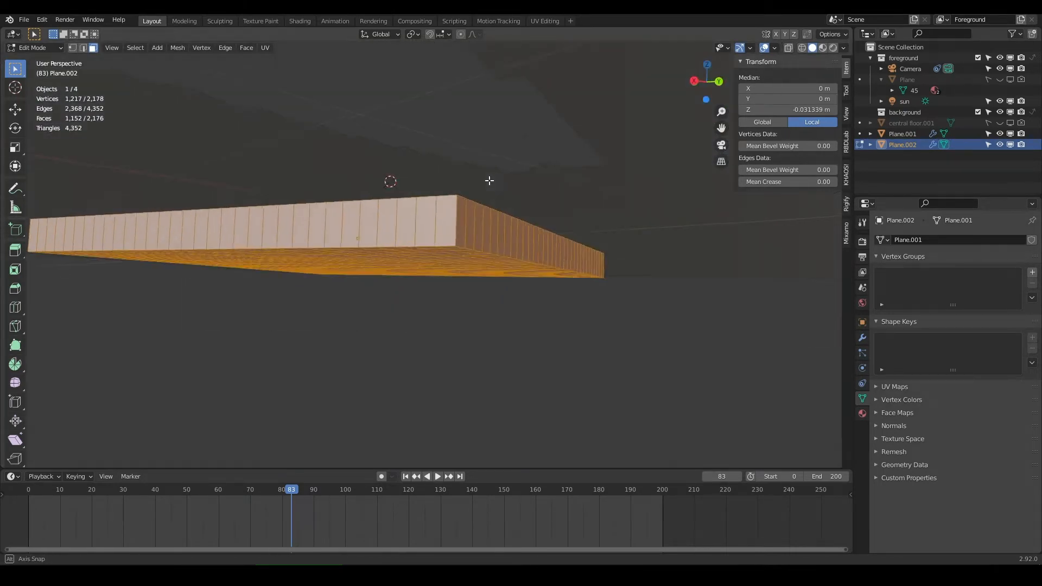
- Give the selected side and underside faces a new second material with a near-black base color, and deselect the mesh
click(863, 414)
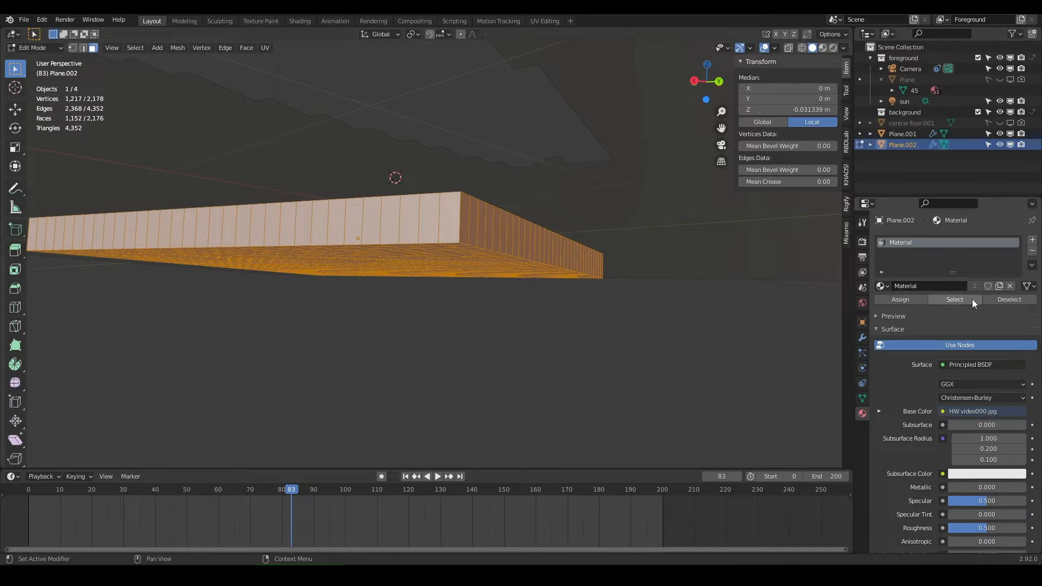
click(1033, 241)
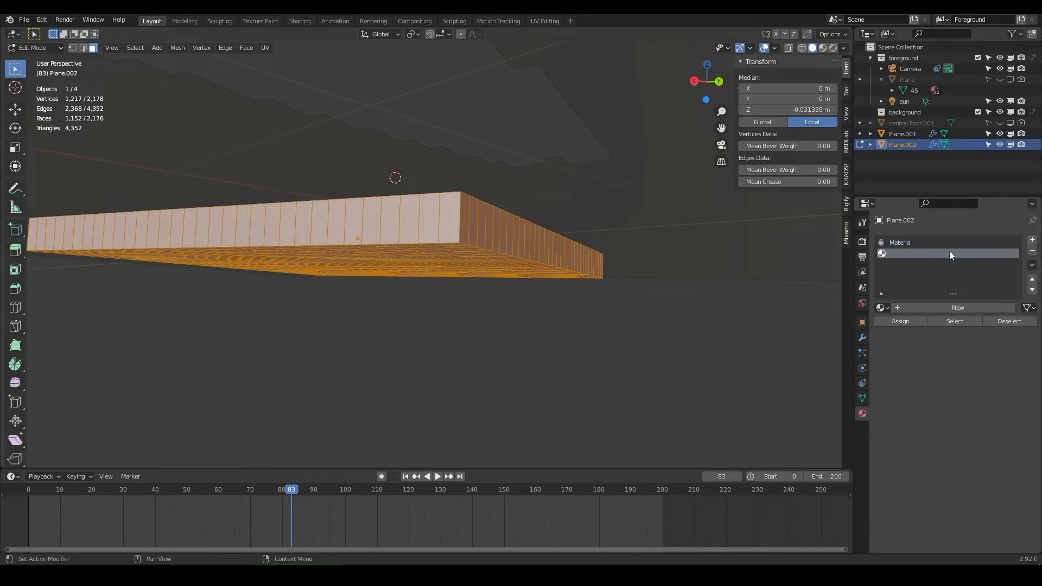
click(942, 306)
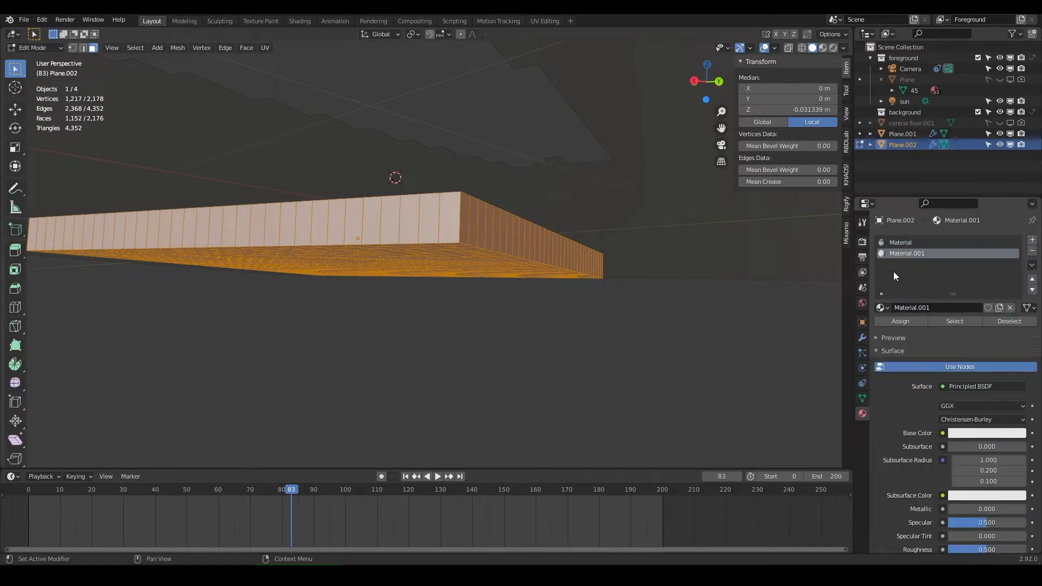
click(987, 433)
click(1018, 341)
drag(1018, 340, 1018, 351)
drag(574, 335, 530, 326)
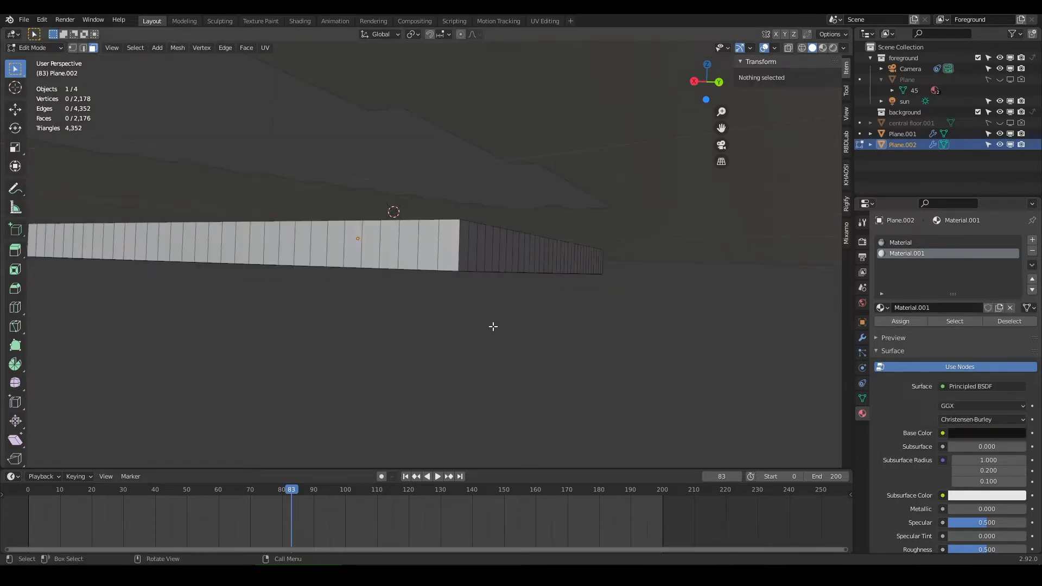
- Set the viewport to rendered shading, view the slab's dark sides from below, and return to Object Mode
middle_drag(493, 326, 429, 278)
click(834, 48)
mouse_move(361, 191)
middle_down()
mouse_move(456, 259)
mouse_move(471, 294)
mouse_move(442, 258)
mouse_move(489, 226)
mouse_move(637, 229)
mouse_move(656, 247)
mouse_move(598, 242)
mouse_move(531, 168)
mouse_move(449, 205)
mouse_move(415, 261)
mouse_move(299, 235)
mouse_move(347, 259)
mouse_move(417, 264)
middle_up()
middle_drag(491, 253, 390, 256)
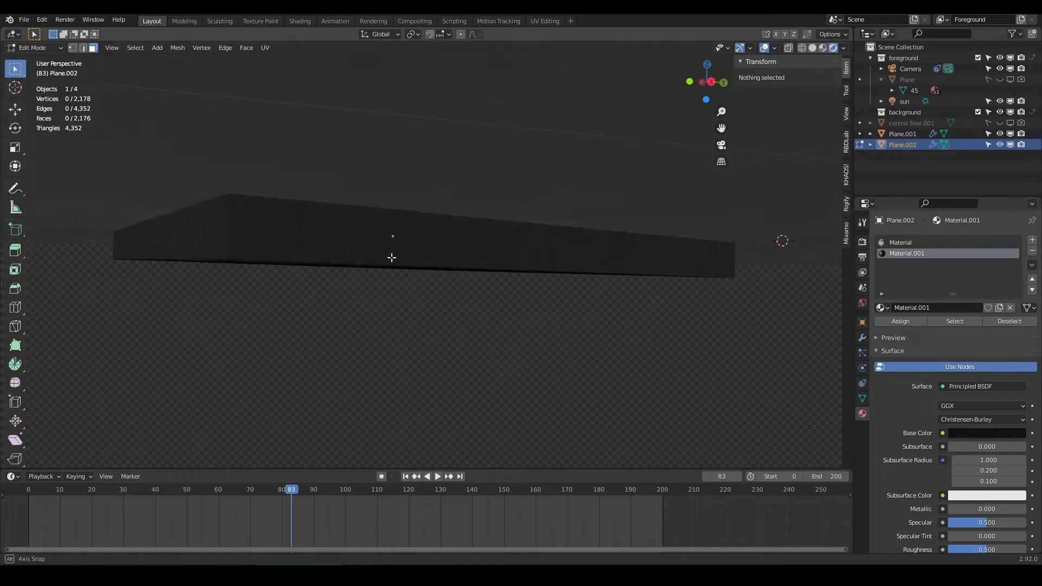
key(Tab)
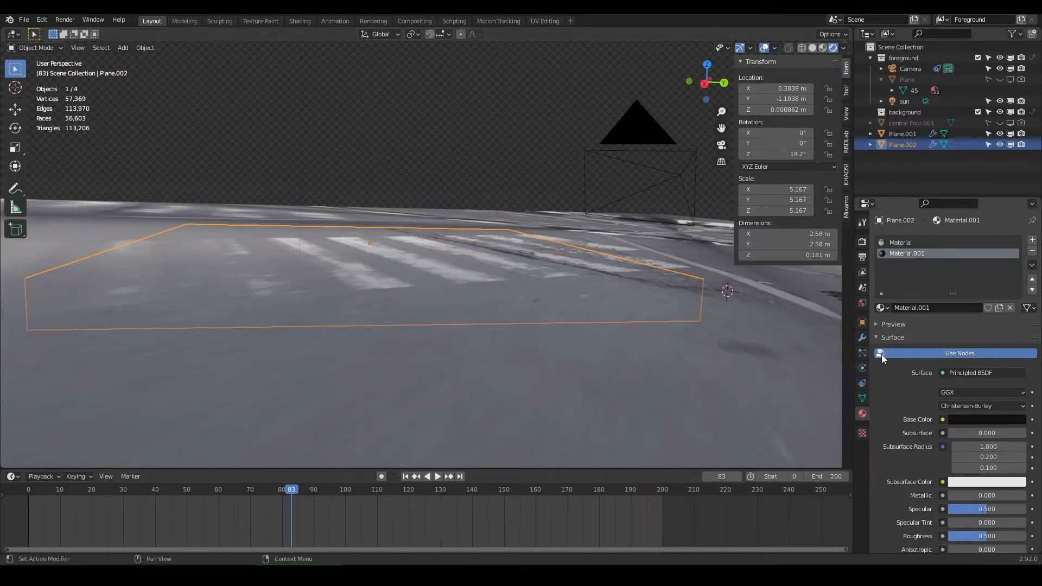
- Review the slab's UV Project modifier, play the animation while viewing the projection from outside, and return to the camera view
click(862, 354)
click(863, 338)
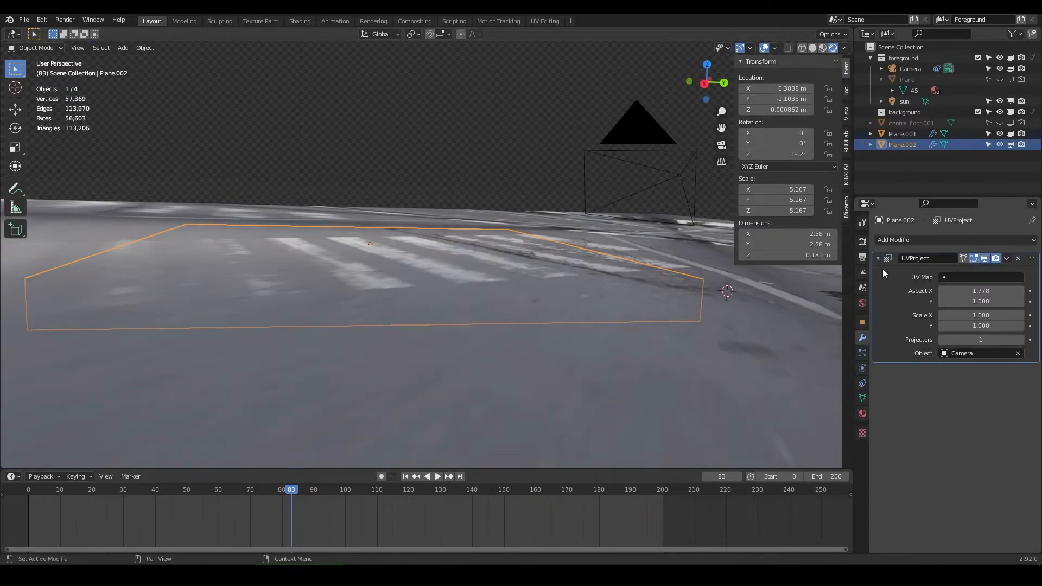
middle_drag(543, 259, 398, 242)
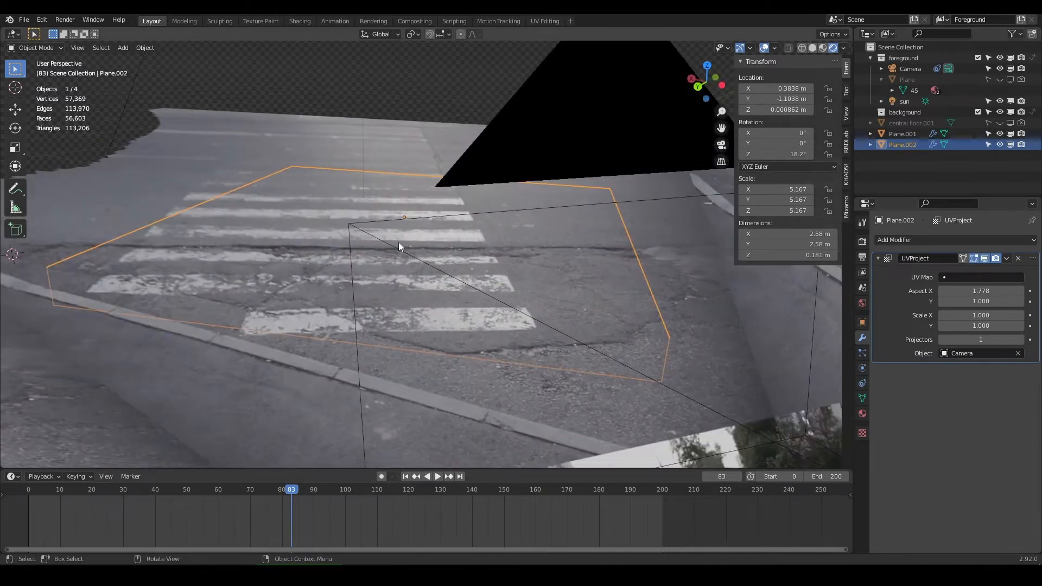
key(space)
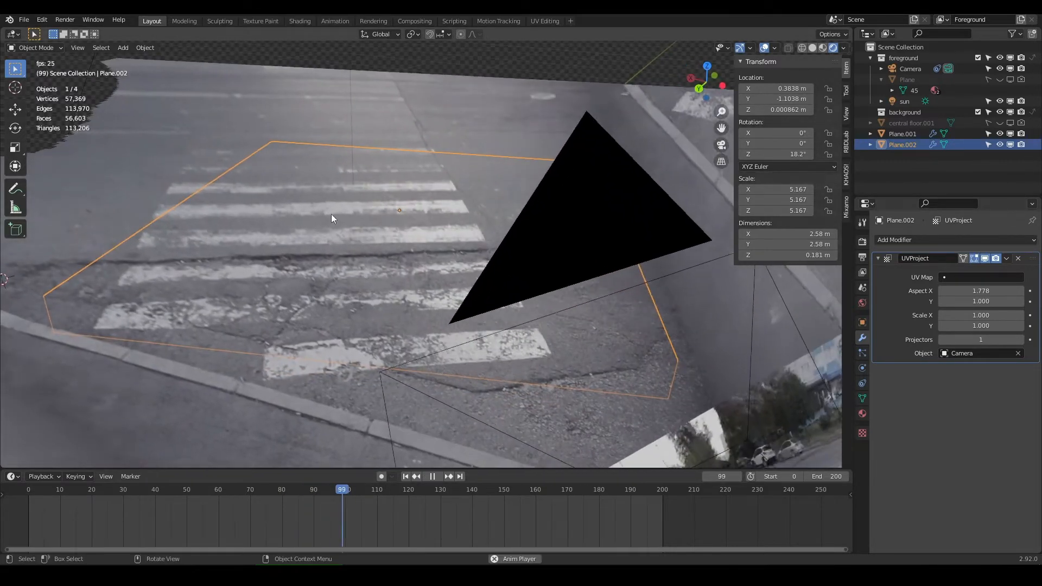
key(space)
middle_drag(352, 249, 420, 256)
key(KP_0)
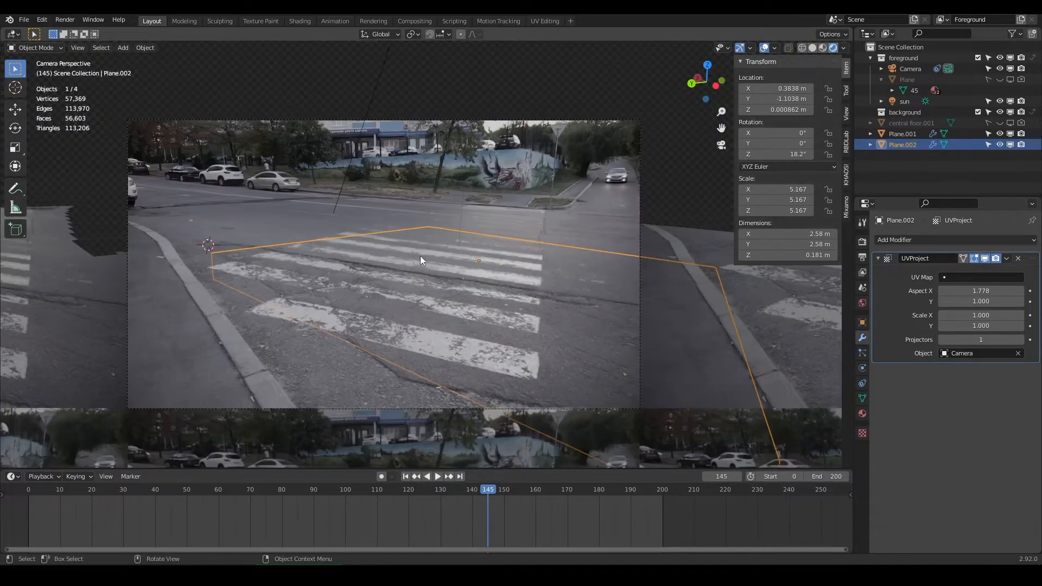
- Scrub back to frame 67 and on to frame 54, examining the footage projected on the slab and ground from several angles
drag(485, 490, 240, 477)
scroll(445, 334, down, 4)
middle_drag(445, 335, 367, 335)
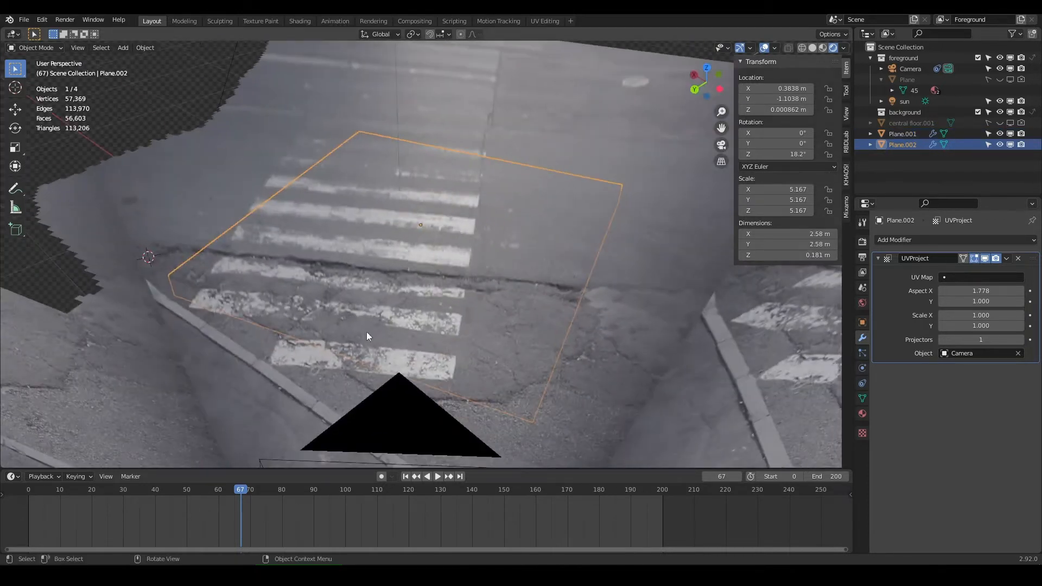
drag(214, 495, 181, 490)
key(space)
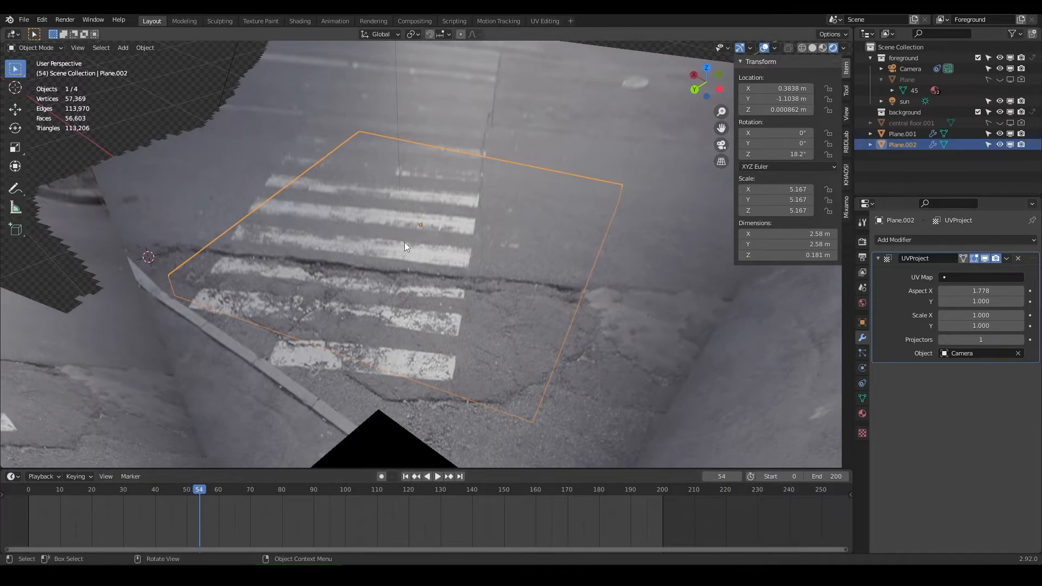
middle_drag(405, 242, 409, 219)
middle_drag(347, 238, 451, 279)
- Compare the projection at frames 153, 68 and 152 from outside the camera, and return to the camera view
drag(206, 496, 513, 505)
middle_drag(462, 356, 395, 354)
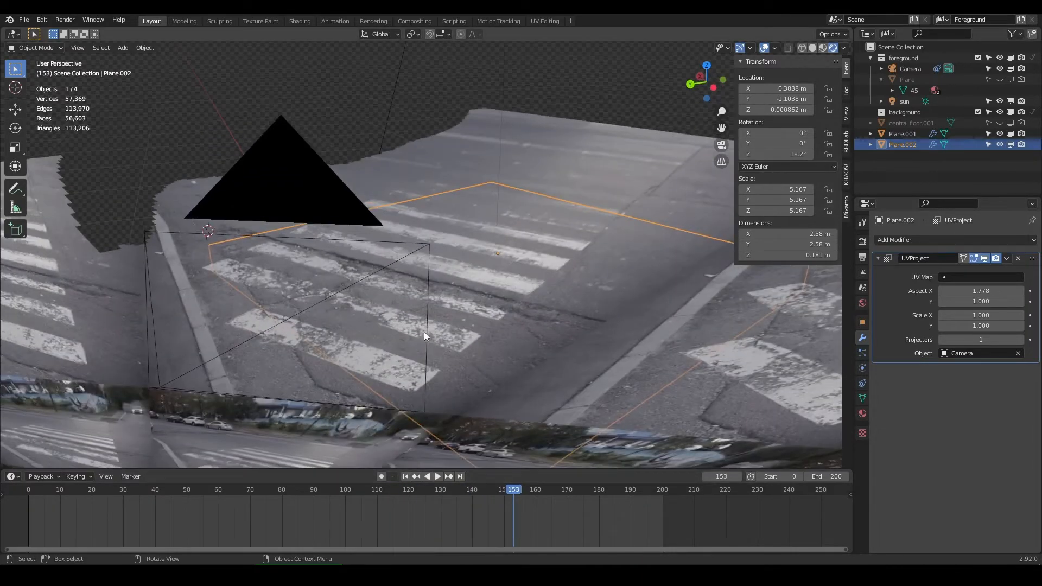
key(space)
drag(526, 489, 244, 490)
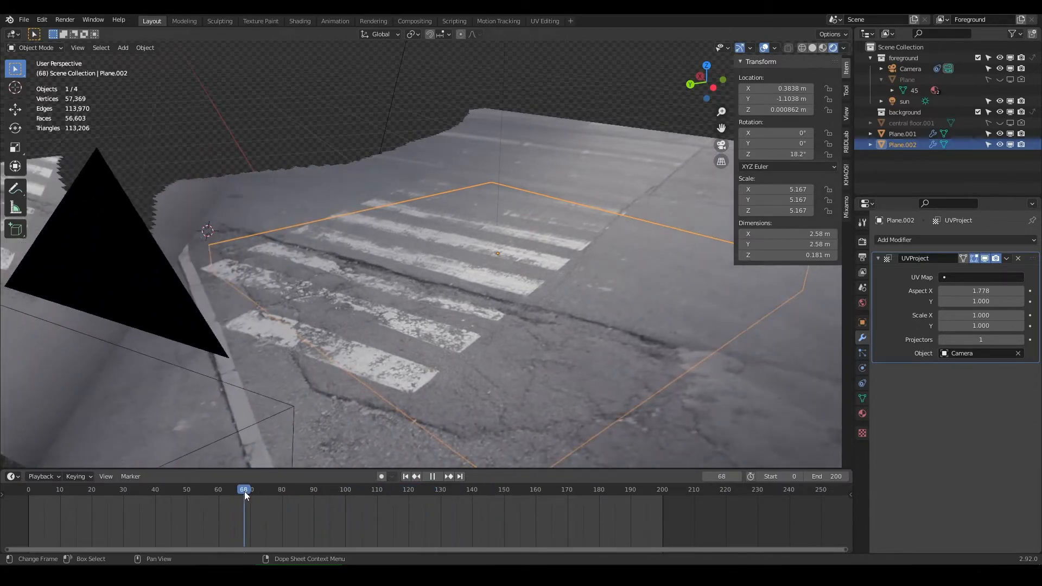
middle_drag(203, 356, 337, 372)
scroll(336, 373, up, 2)
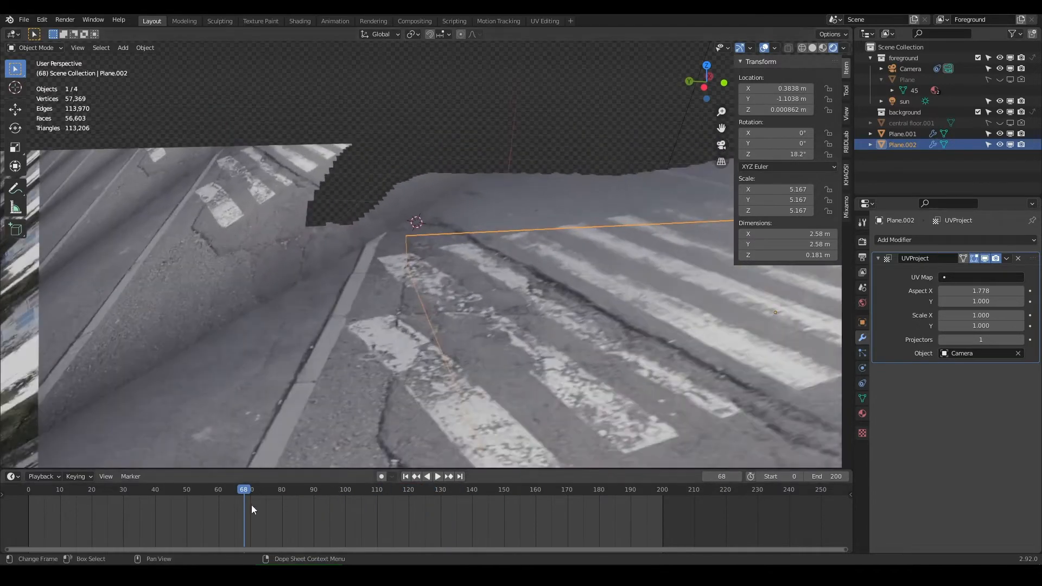
drag(250, 493, 509, 491)
key(space)
mouse_move(477, 337)
middle_down()
mouse_move(547, 331)
mouse_move(484, 350)
middle_up()
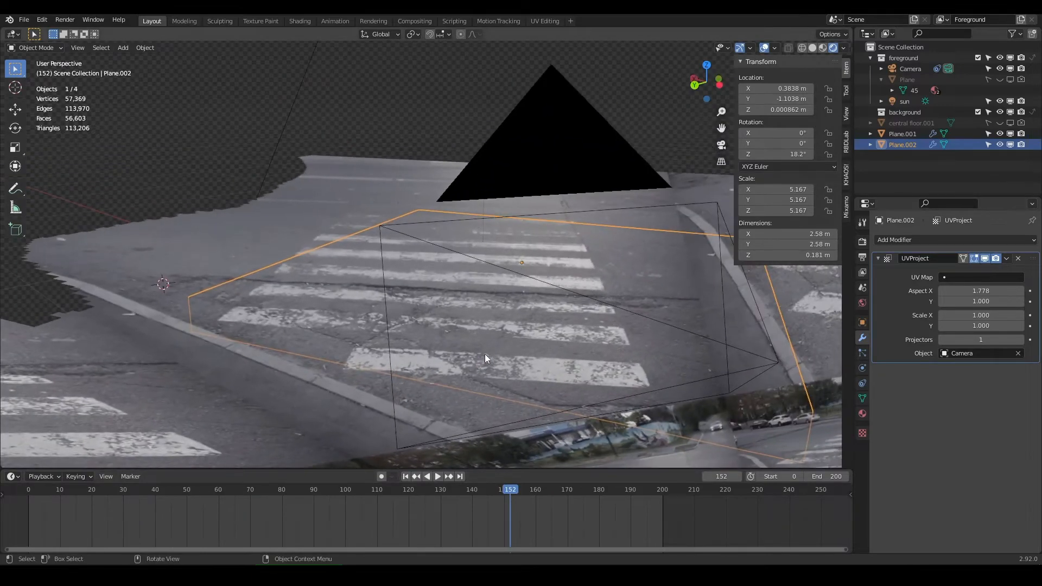
key(KP_0)
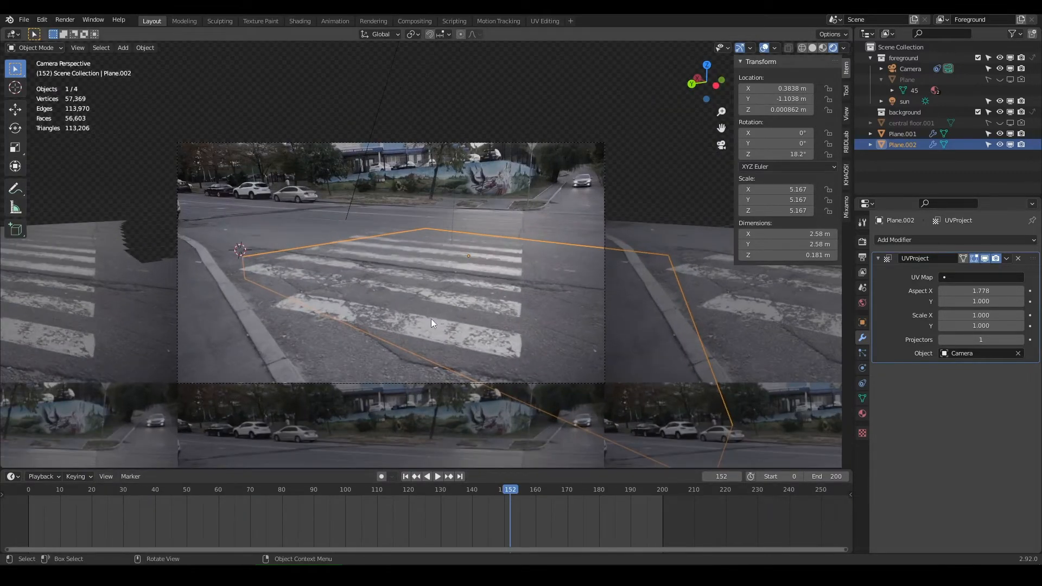
- View the crosswalk slab from outside the camera and bring up the RBDLab fracture tools
middle_drag(431, 318, 865, 94)
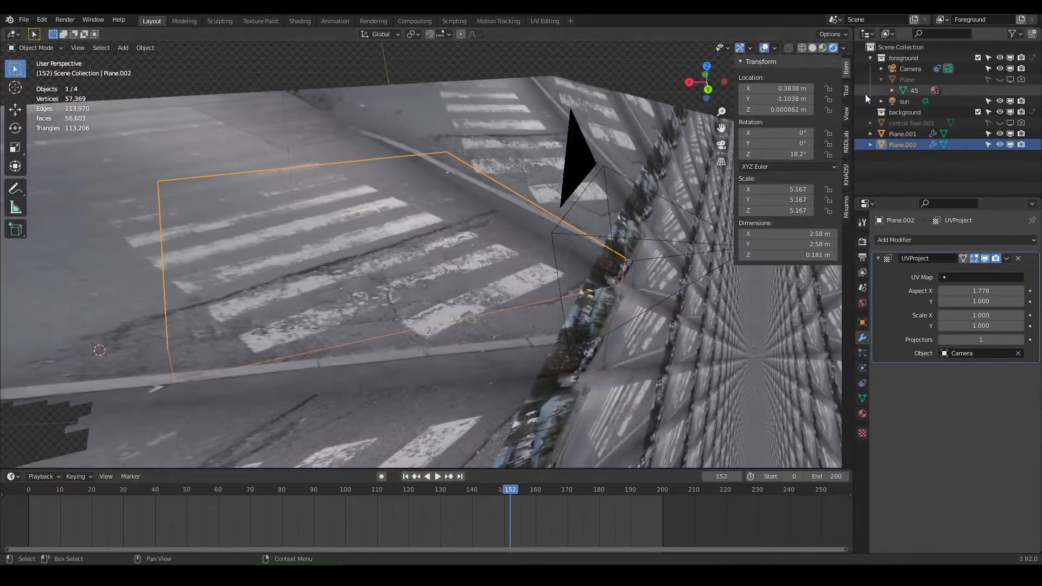
click(846, 142)
key(KP_Decimal)
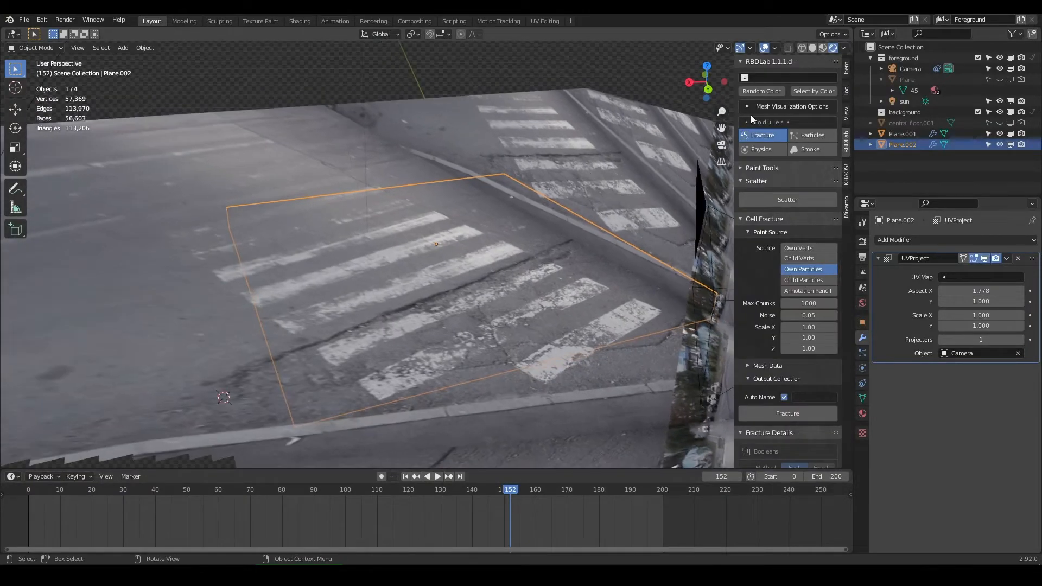
scroll(620, 145, up, 2)
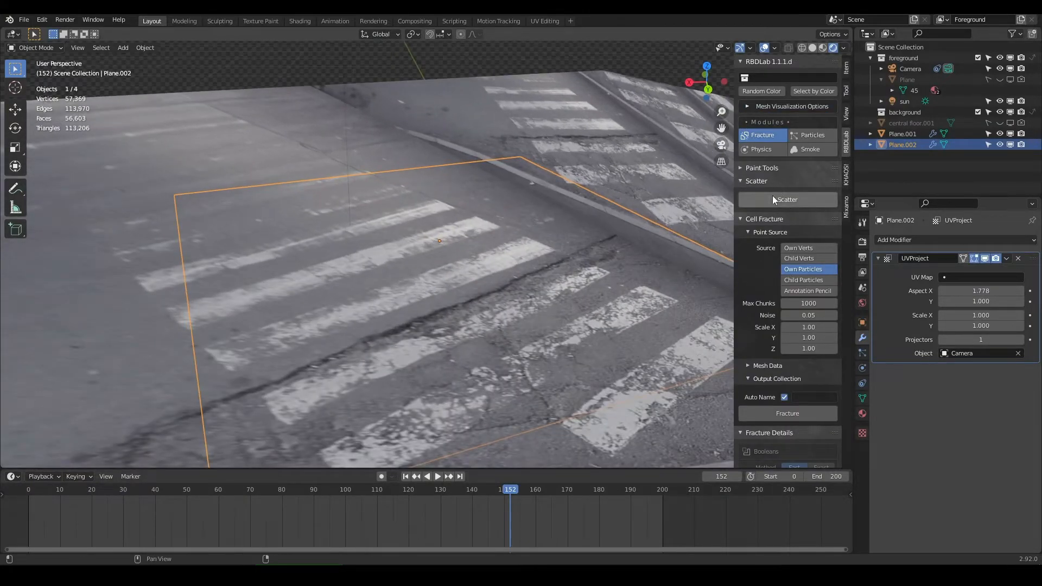
click(774, 199)
click(816, 200)
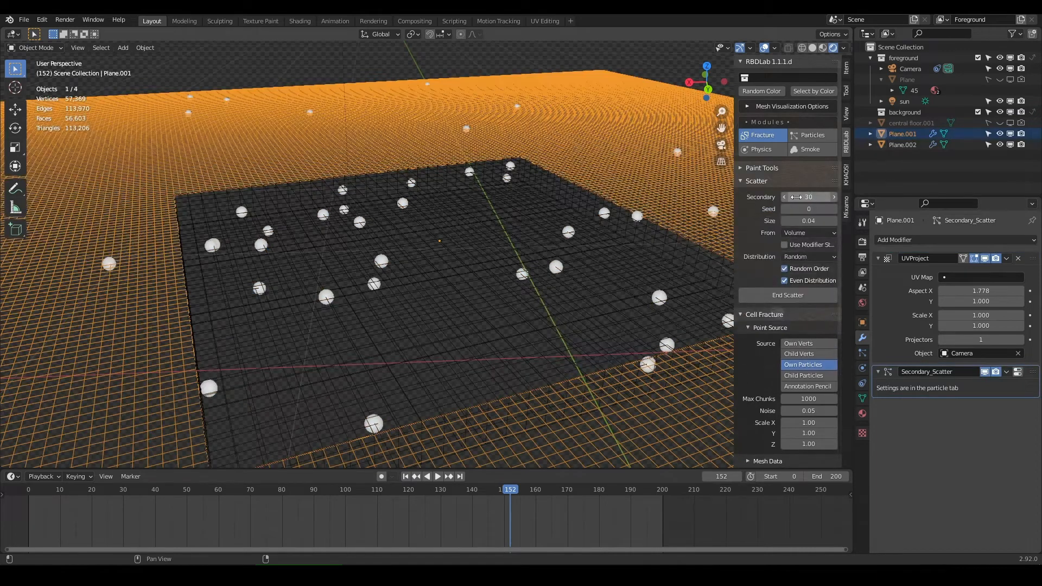
click(474, 174)
scroll(474, 160, down, 2)
key(ctrl+z)
key(ctrl+z)
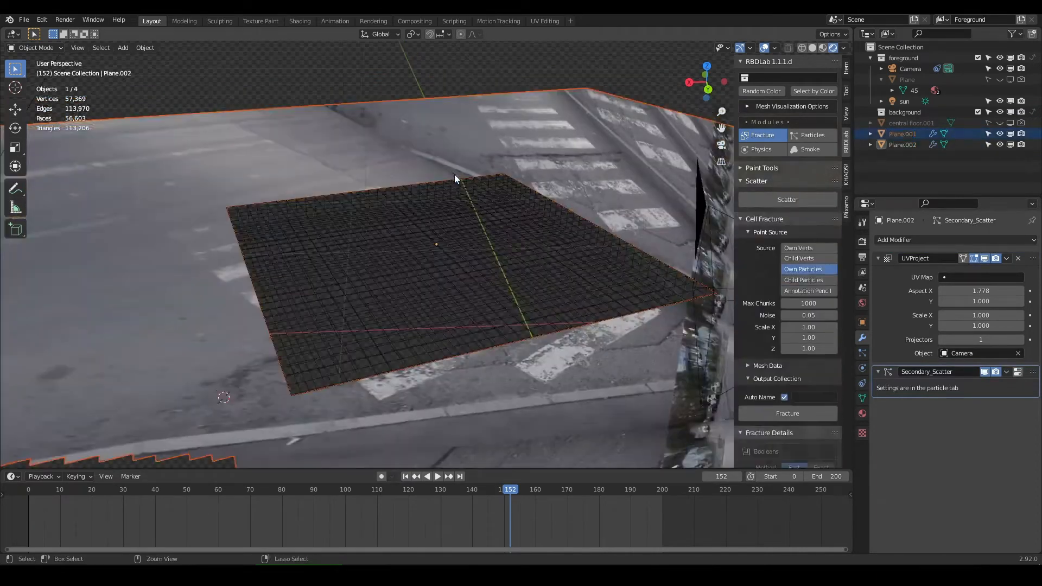
- Scatter 219 secondary points through the crosswalk slab's volume and fracture the slab using its own particles
click(470, 221)
drag(809, 197, 892, 197)
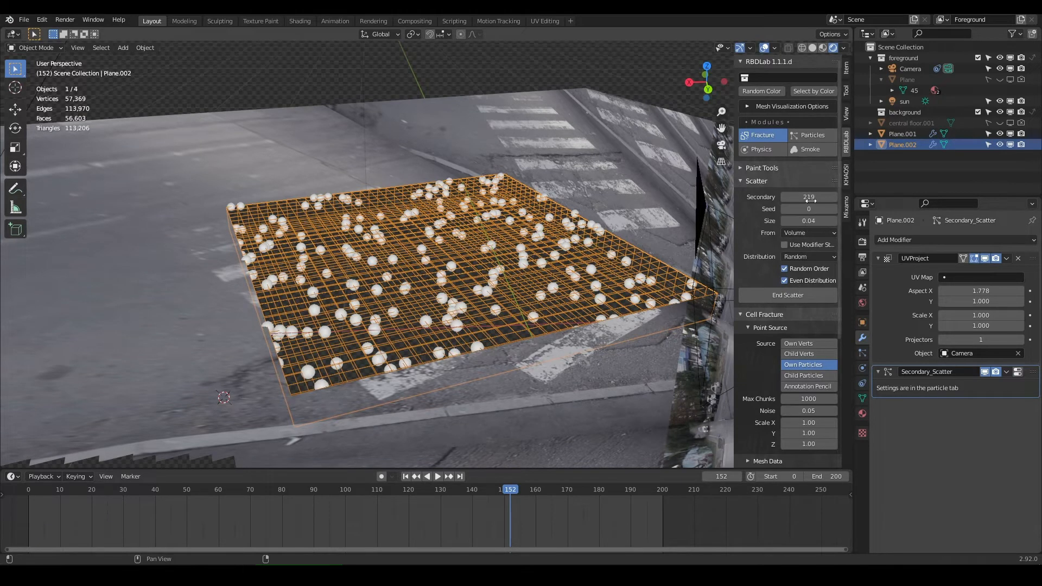
click(781, 296)
scroll(773, 275, down, 3)
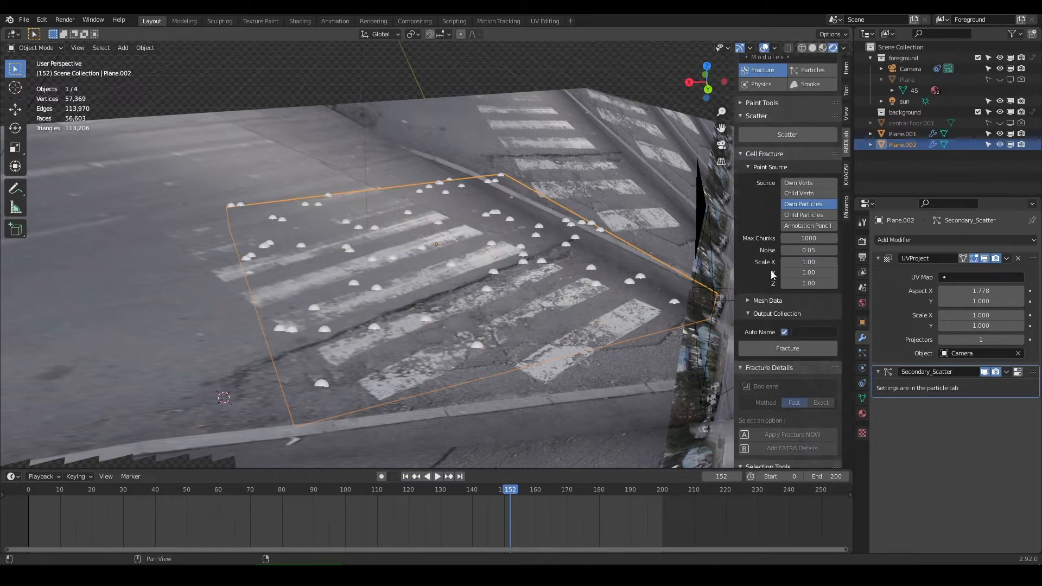
click(793, 350)
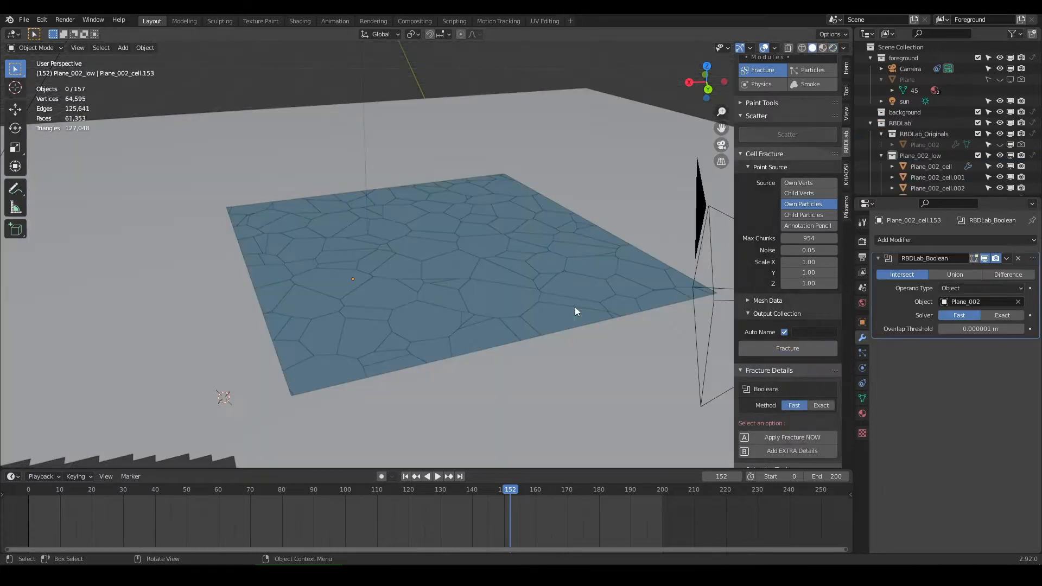
- Inspect individual pieces of the fractured slab and apply the fracture now, without extra details
middle_drag(351, 297, 331, 289)
click(390, 294)
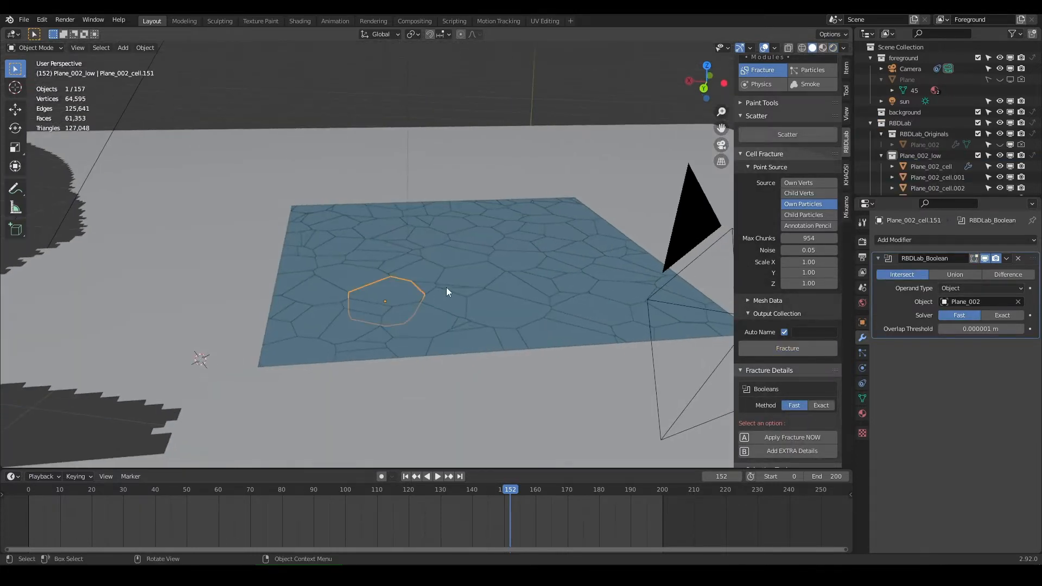
click(453, 275)
shift+middle_drag(575, 297, 535, 291)
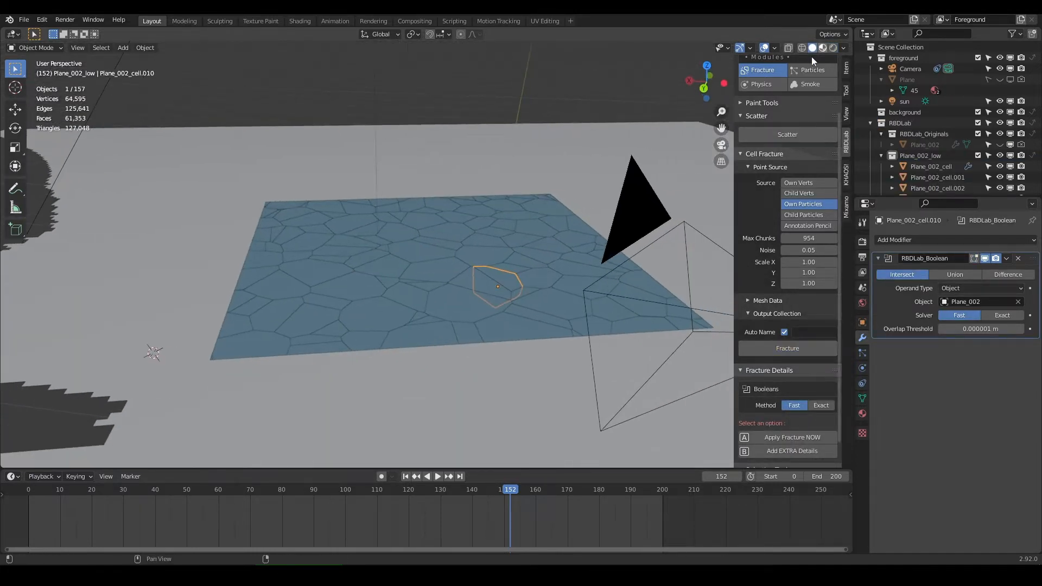
scroll(772, 304, down, 1)
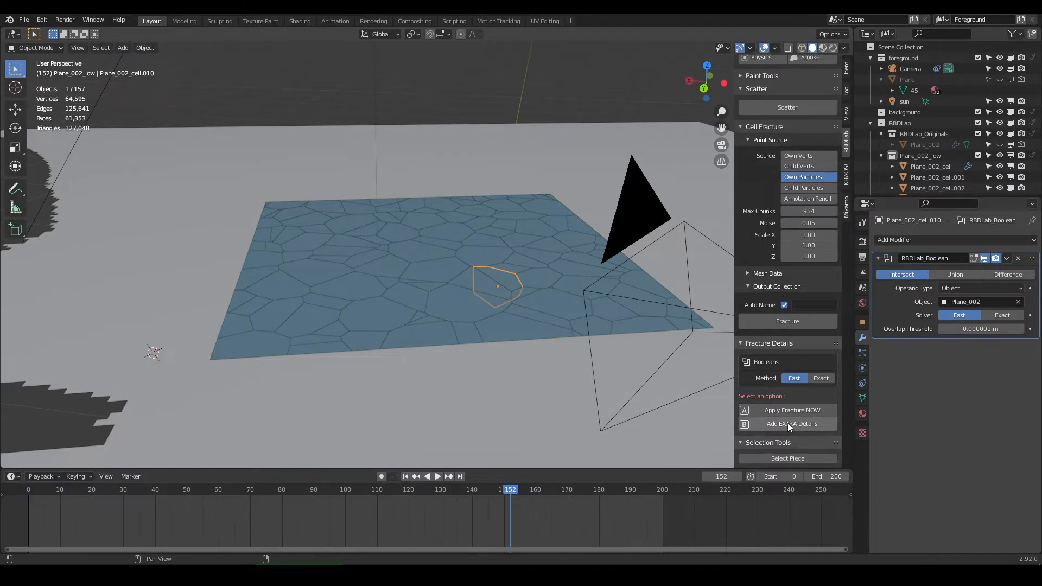
scroll(796, 364, up, 2)
scroll(799, 139, down, 2)
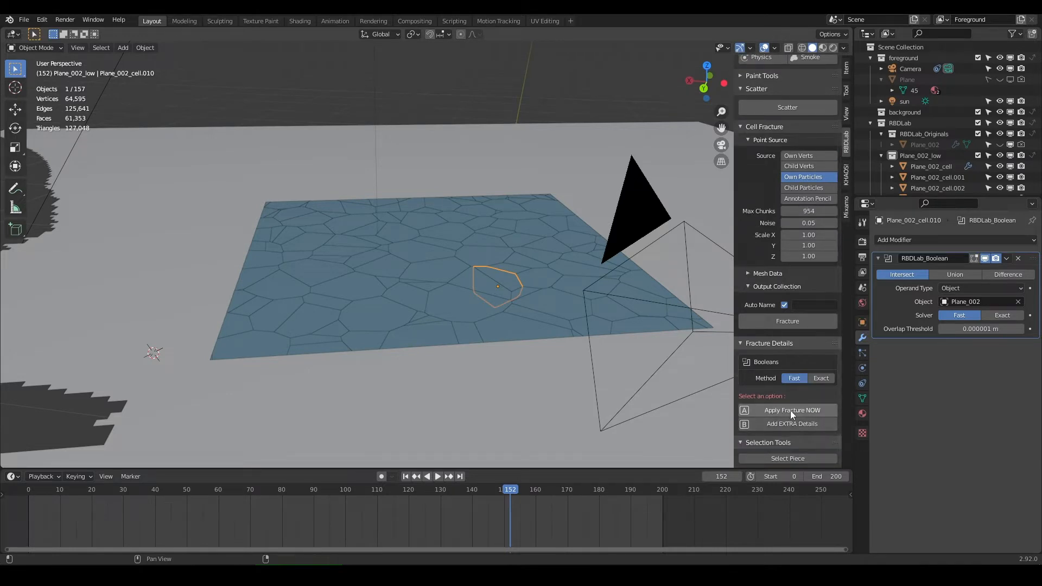
click(791, 411)
scroll(755, 228, up, 4)
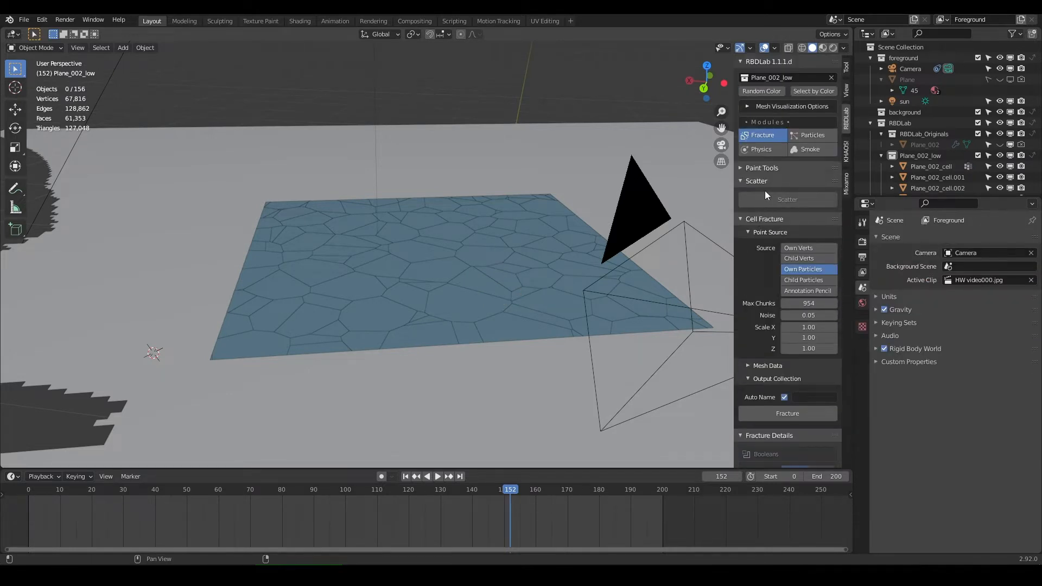
- Switch RBDLab to its Physics module and delete the hidden central floor.001 object from the scene
click(762, 149)
middle_drag(556, 234, 754, 253)
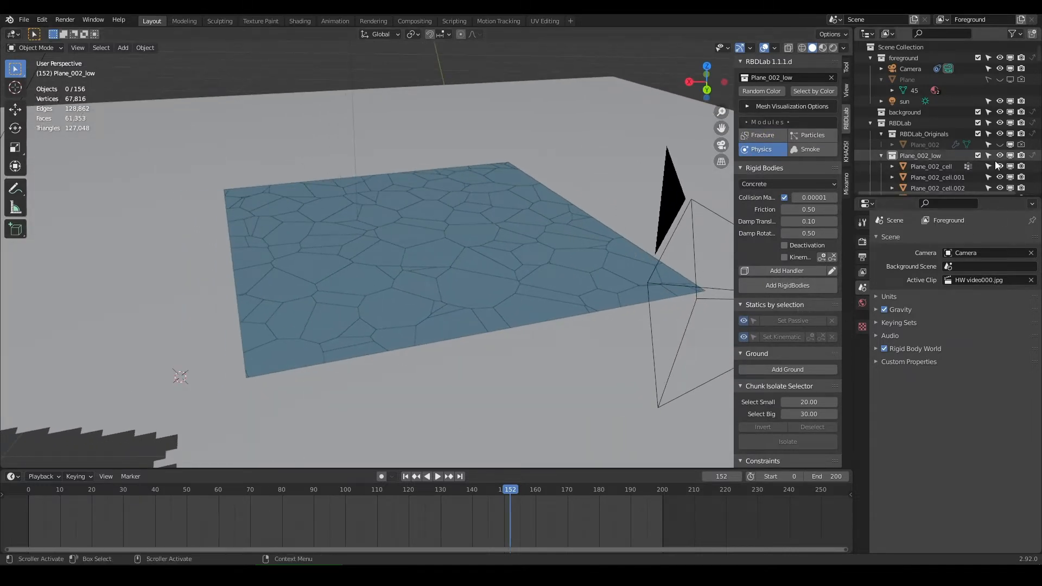
scroll(996, 165, down, 3)
drag(1039, 56, 1039, 189)
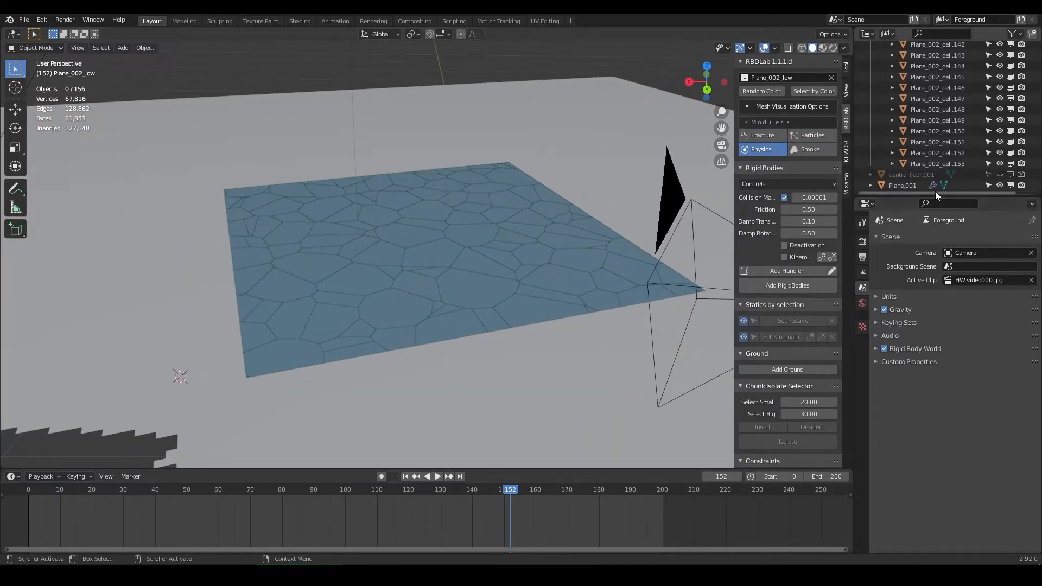
click(912, 176)
key(x)
- Return to frame 0 and examine the footage on individual fractured pieces in rendered shading
click(401, 287)
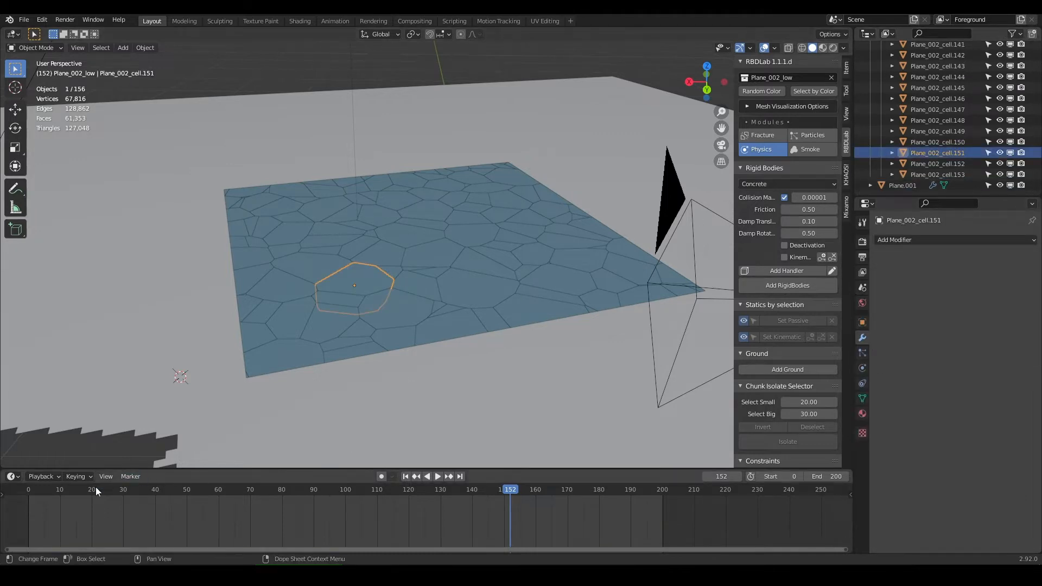
click(29, 491)
mouse_move(492, 238)
middle_down()
mouse_move(495, 225)
mouse_move(448, 259)
middle_up()
click(835, 47)
click(294, 294)
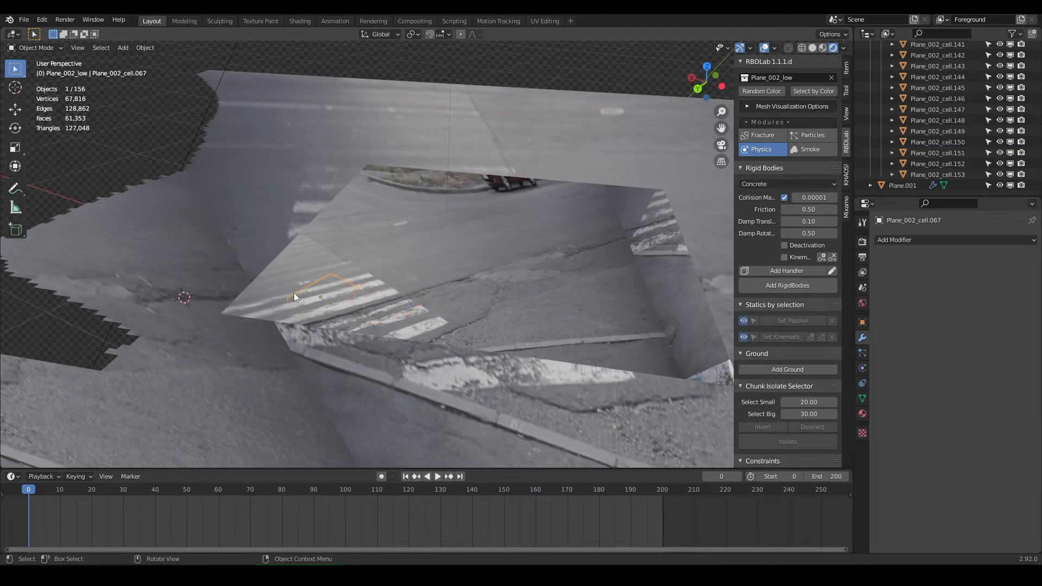
middle_drag(356, 296, 374, 319)
- Select all the fractured pieces and add a UV Project modifier to the active one, with Aspect X 1.778 and Camera as projector
click(951, 175)
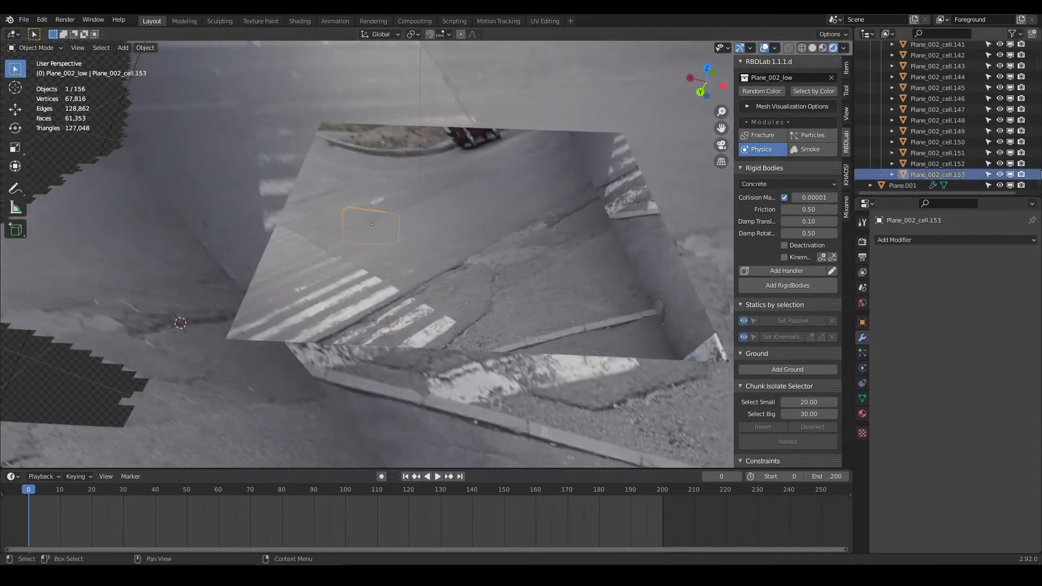
scroll(989, 68, up, 20)
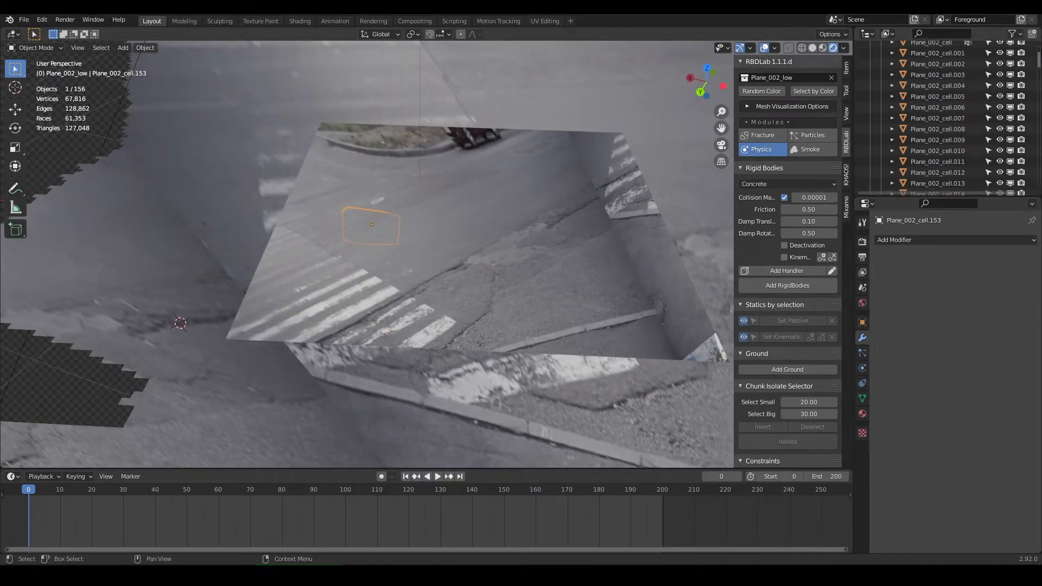
shift+click(919, 101)
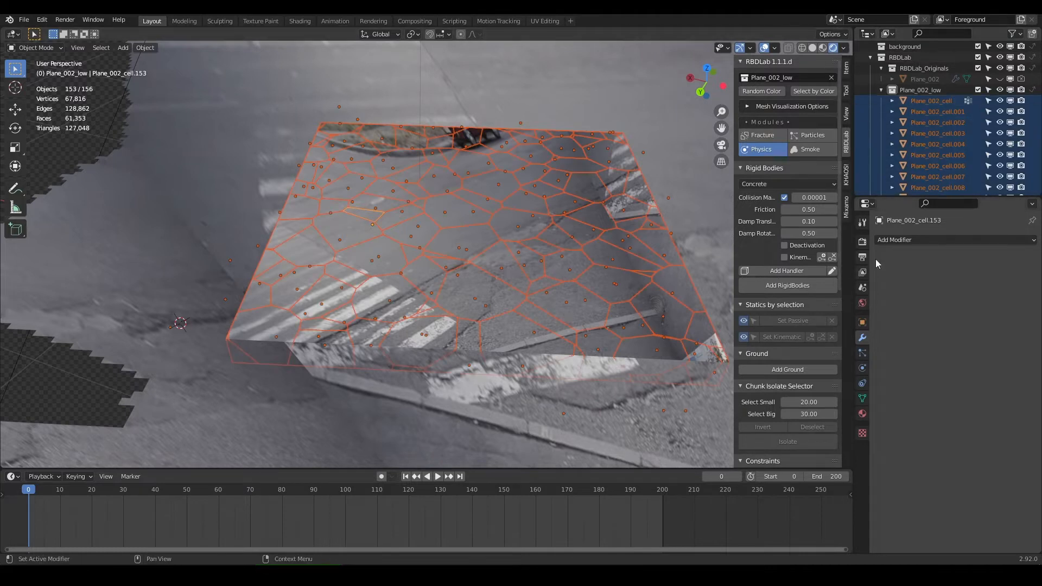
click(884, 241)
click(742, 332)
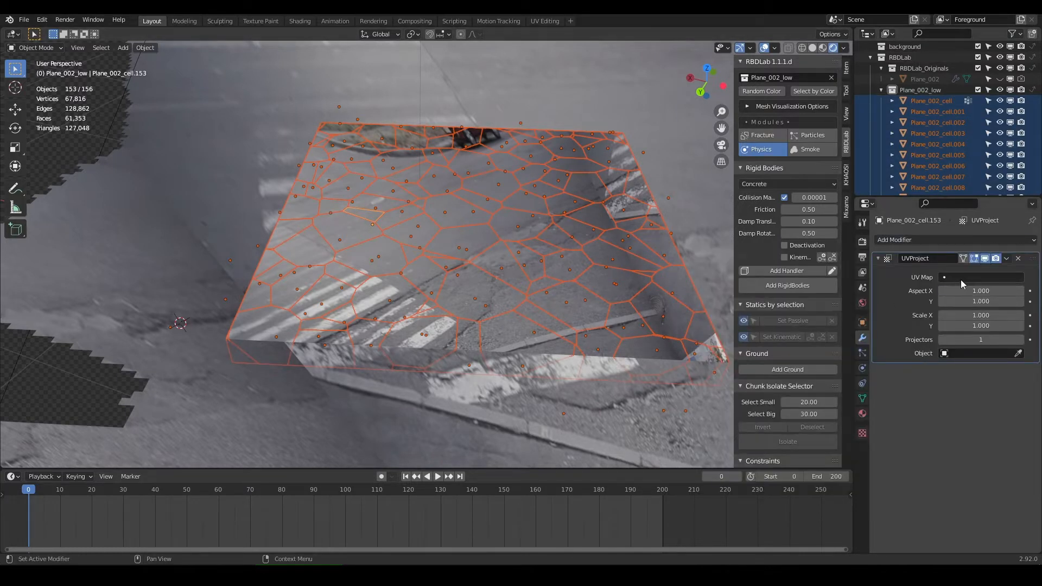
click(957, 353)
click(958, 370)
key(Return)
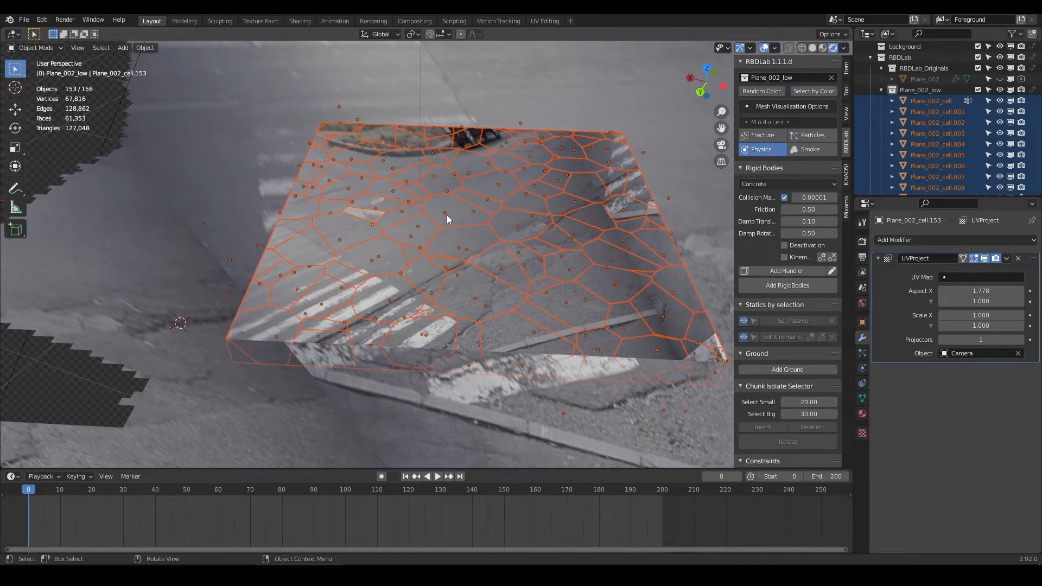
- Link the active piece's modifiers to all the selected fractured pieces
key(ctrl+l)
mouse_move(447, 219)
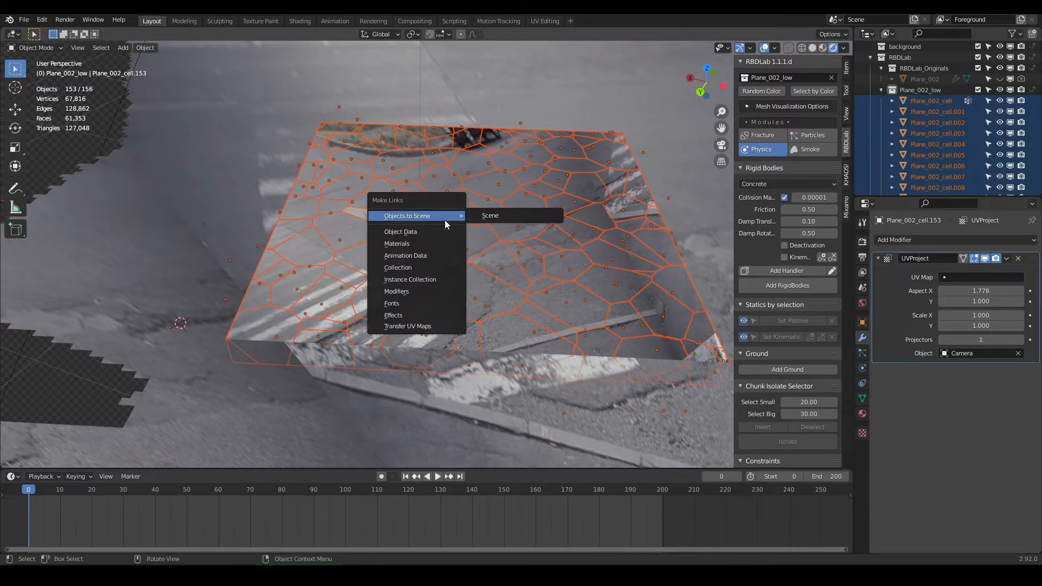
click(399, 294)
middle_drag(398, 293, 481, 204)
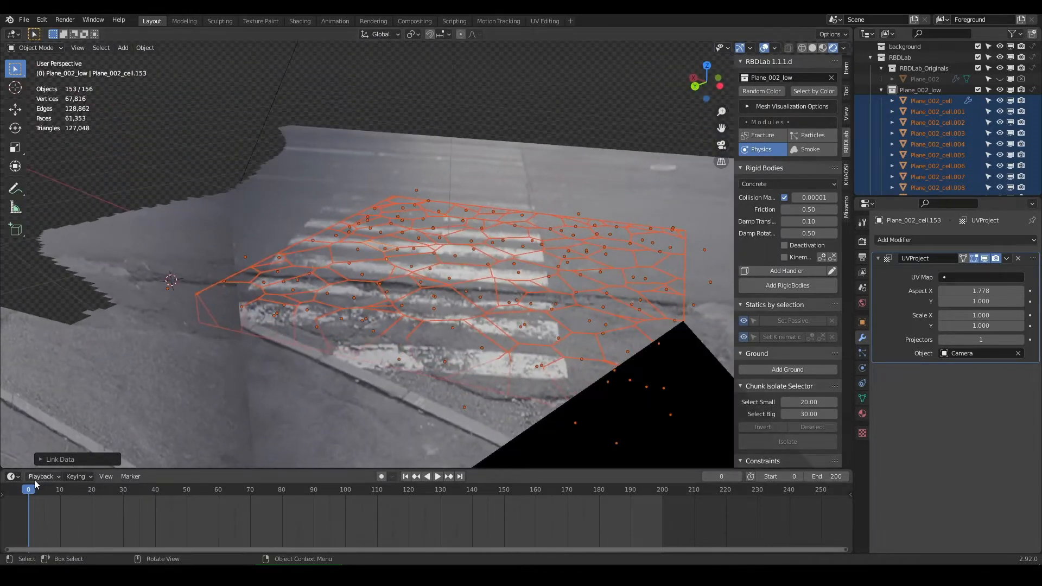
- Play the animation to frame 67, examine the projection on the pieces from outside the camera, and return to frame 0
key(space)
key(space)
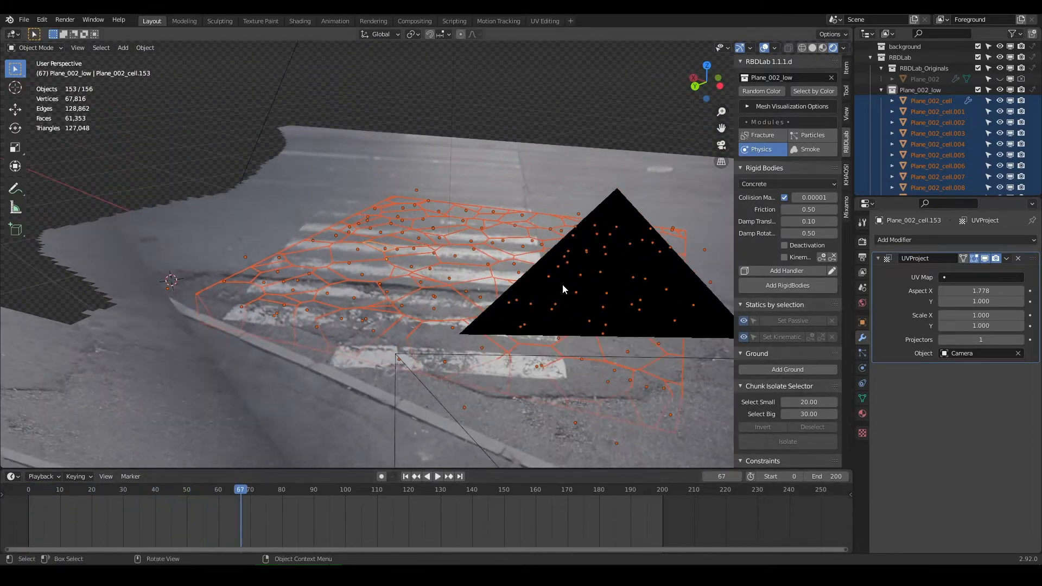
middle_drag(562, 285, 713, 300)
scroll(799, 310, down, 2)
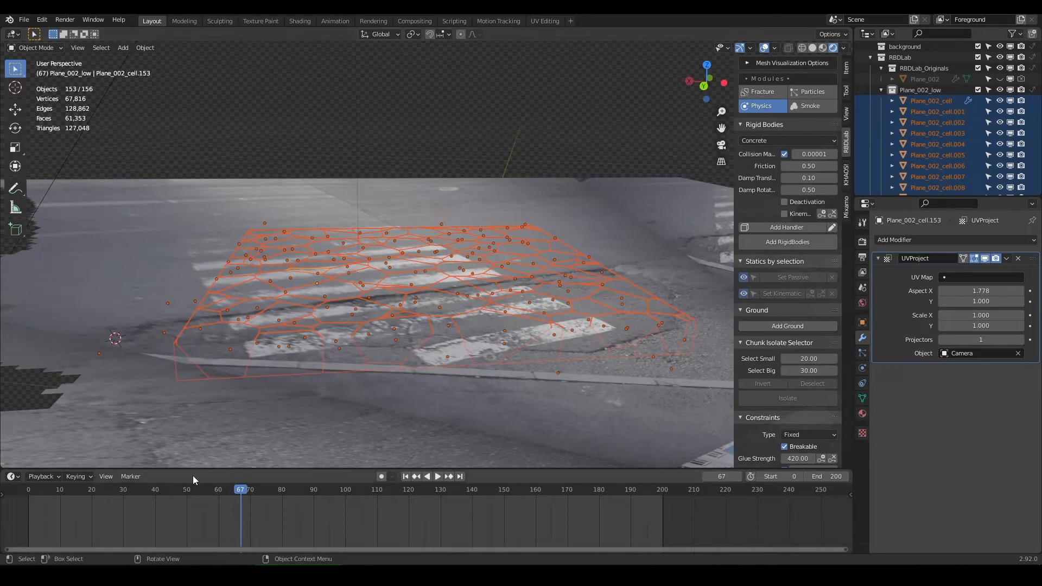
click(35, 495)
key(space)
- Add rigid bodies with the Concrete preset to the fractured pieces and briefly play the simulation in solid shading
click(788, 242)
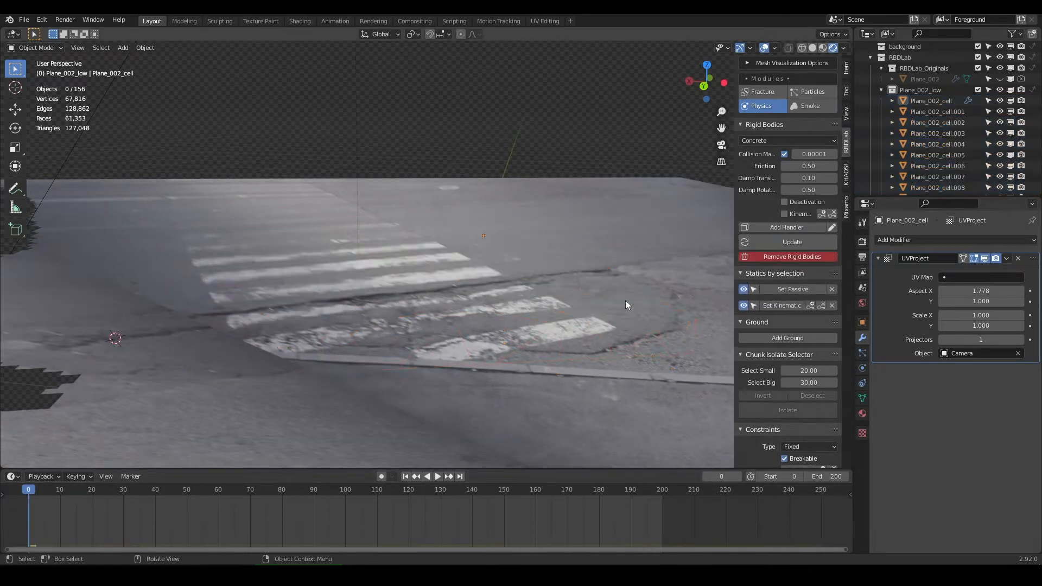
click(812, 47)
key(space)
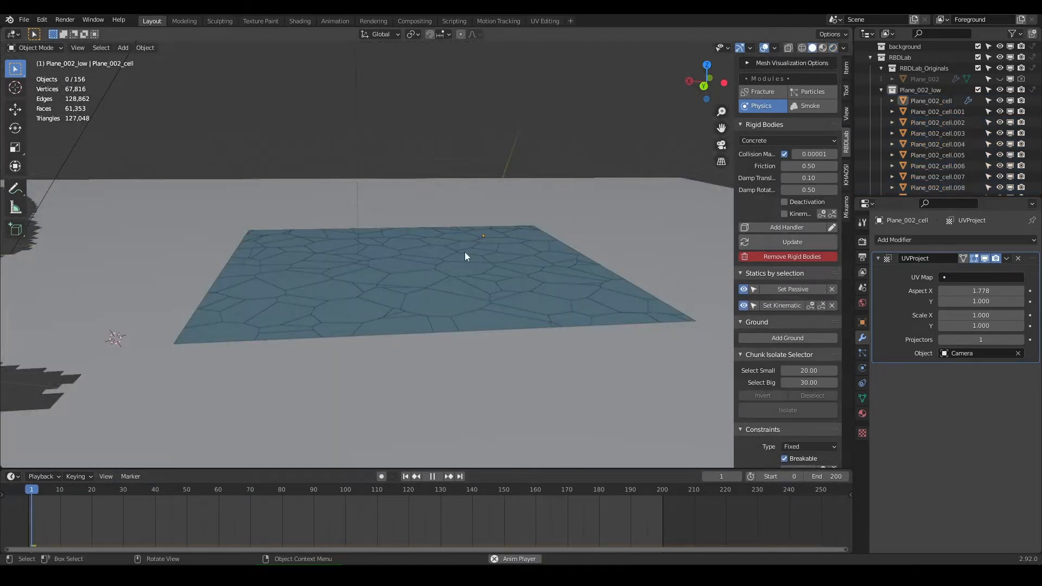
key(Escape)
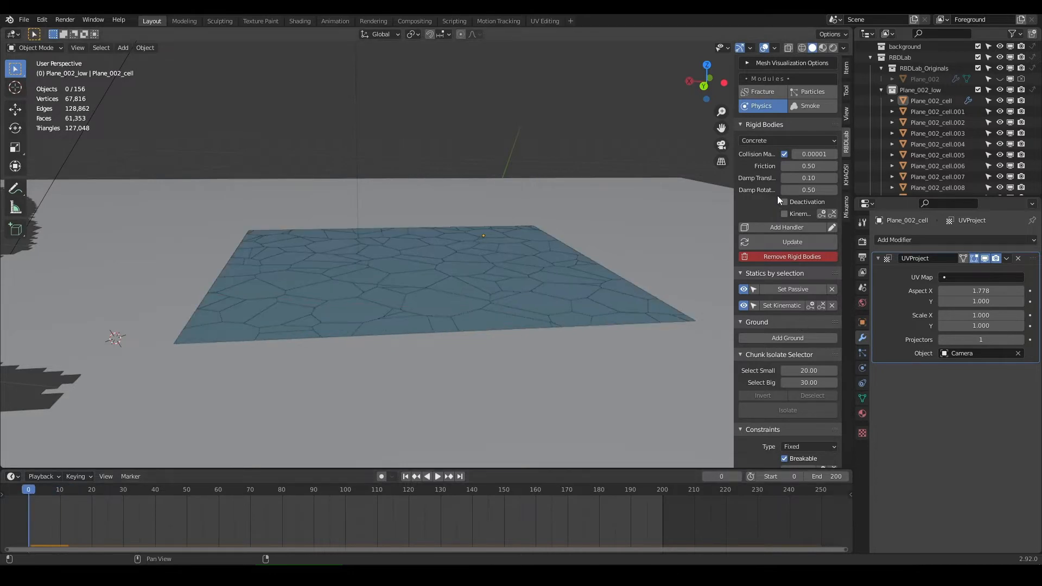
- Circle-select the pieces along all four edges of the fractured slab and set them as passive rigid bodies
scroll(780, 236, down, 1)
middle_drag(450, 281, 412, 344)
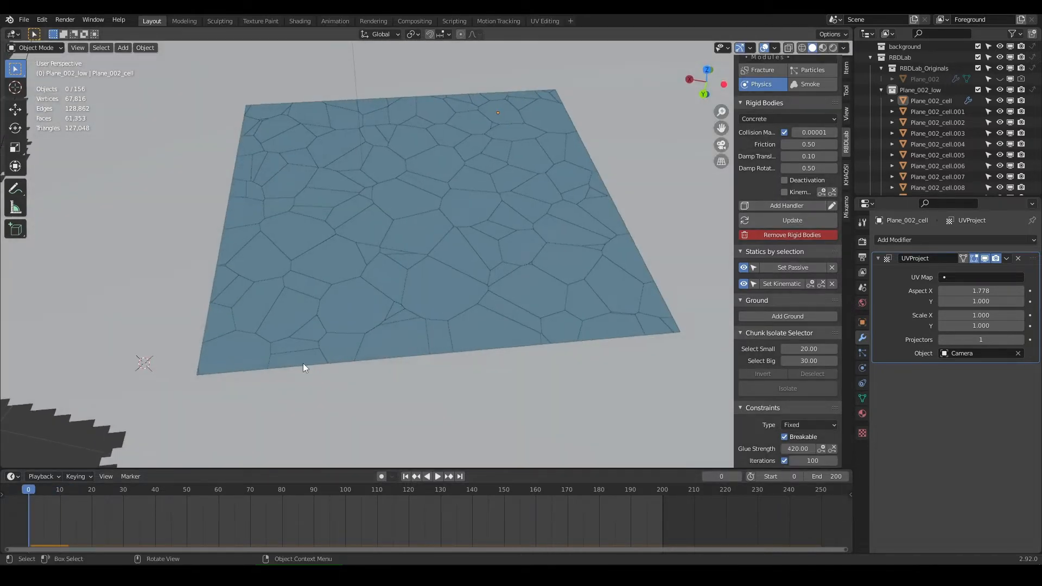
key(c)
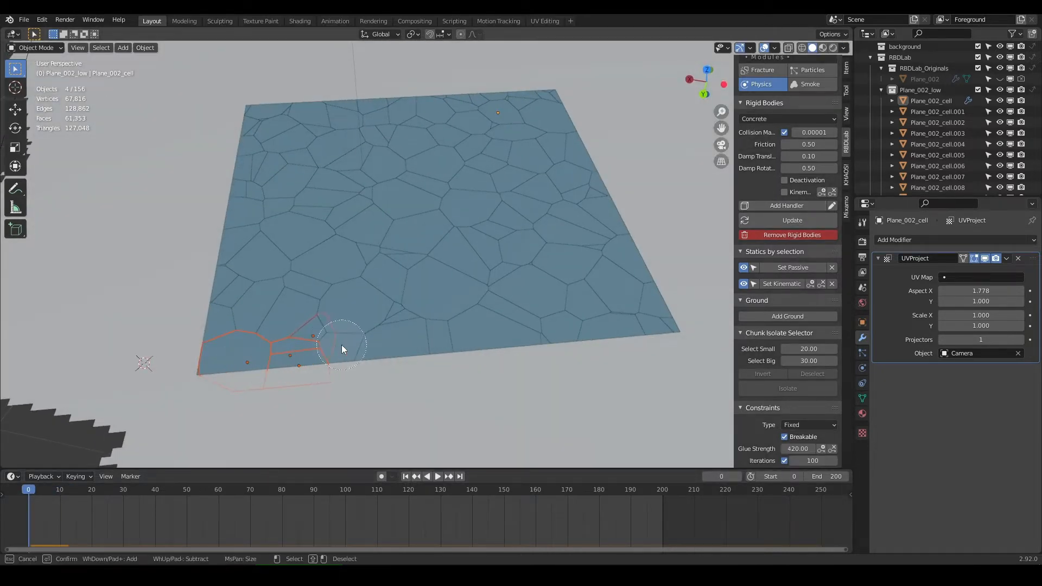
middle_drag(449, 345, 426, 351)
click(426, 352)
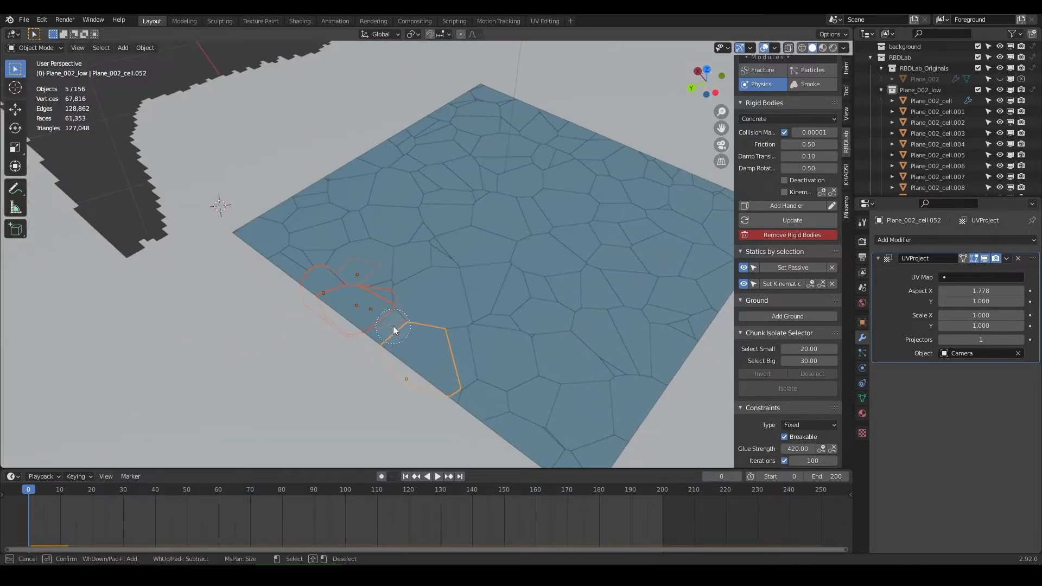
drag(393, 326, 280, 214)
middle_drag(297, 203, 347, 229)
drag(244, 211, 307, 92)
shift+middle_drag(329, 119, 507, 169)
drag(478, 109, 543, 60)
mouse_move(559, 61)
shift+middle_down()
mouse_move(478, 172)
mouse_move(370, 207)
shift+middle_up()
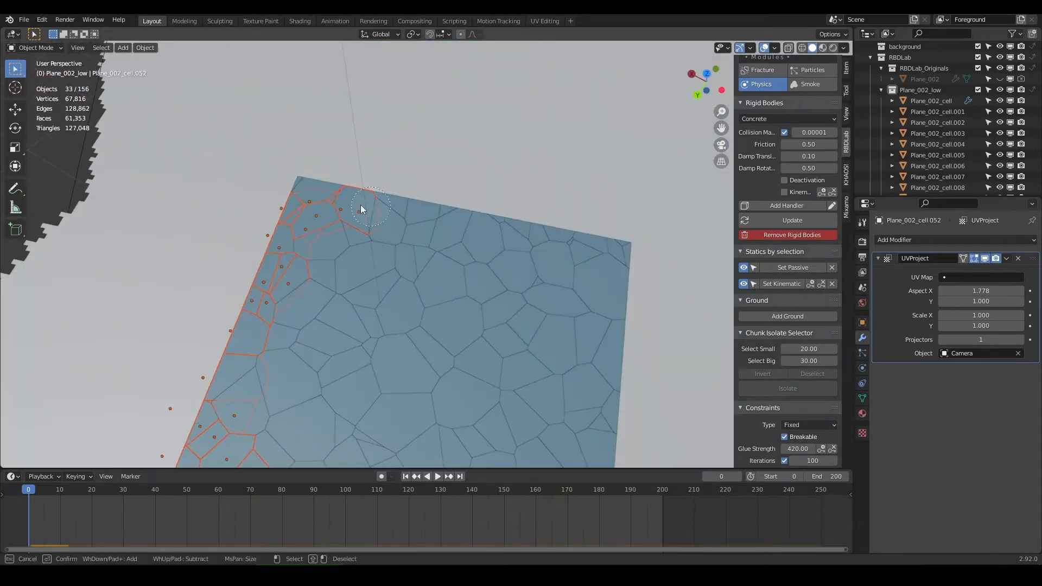
click(602, 358)
shift+middle_drag(602, 359, 530, 200)
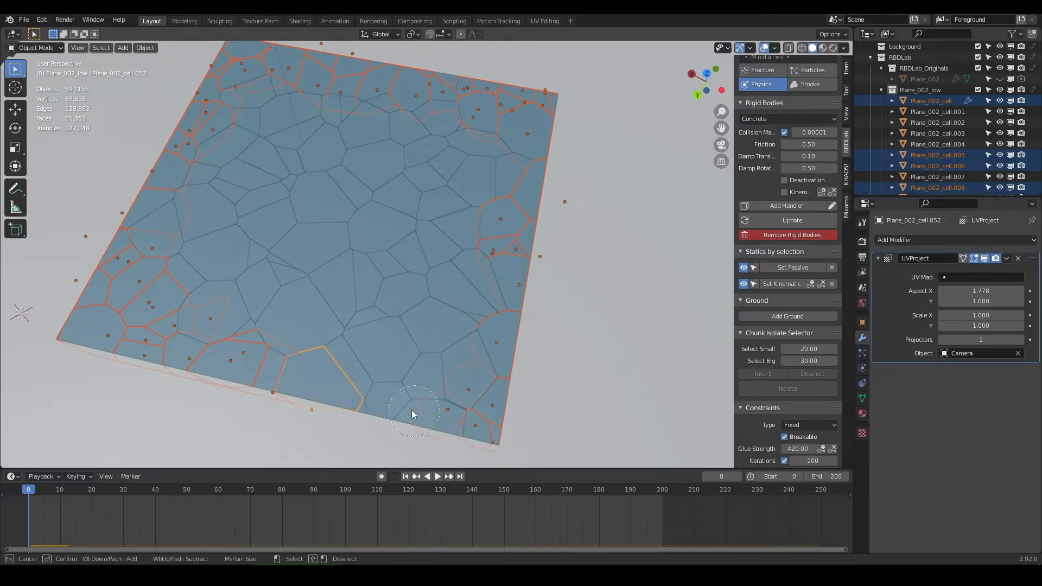
key(Escape)
middle_drag(415, 411, 451, 331)
click(793, 268)
click(698, 259)
- Set the three missed pieces along one edge of the slab, including its corner piece, as passive rigid bodies
click(450, 223)
scroll(489, 218, up, 4)
click(490, 216)
shift+click(370, 212)
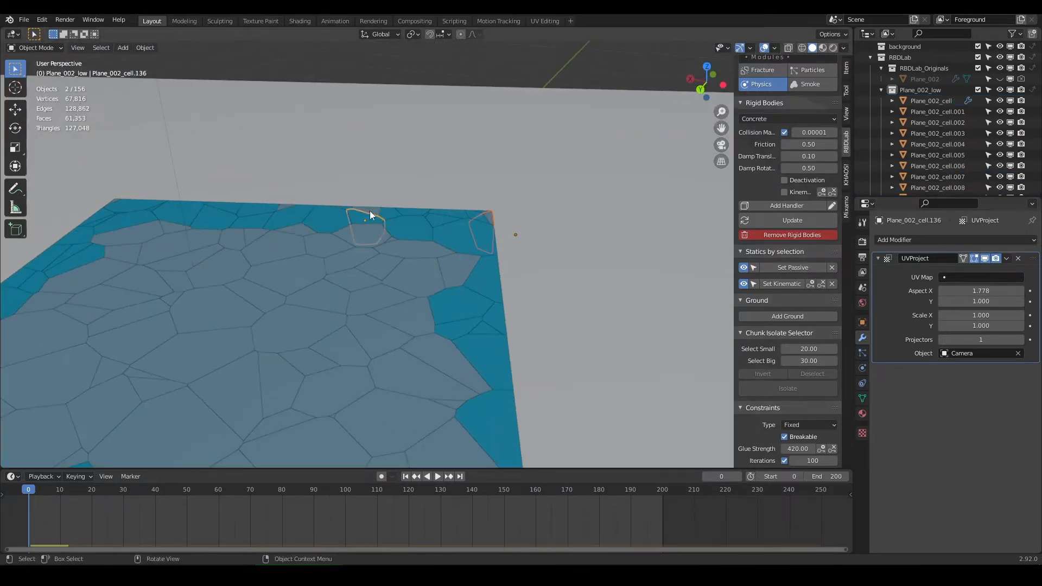
shift+click(284, 206)
click(793, 267)
- Set the remaining missed border pieces, including the opposite corner piece, as passive rigid bodies so the whole slab rim is fixed
middle_drag(478, 223, 347, 234)
click(410, 411)
shift+click(554, 432)
click(793, 267)
middle_drag(260, 222, 339, 232)
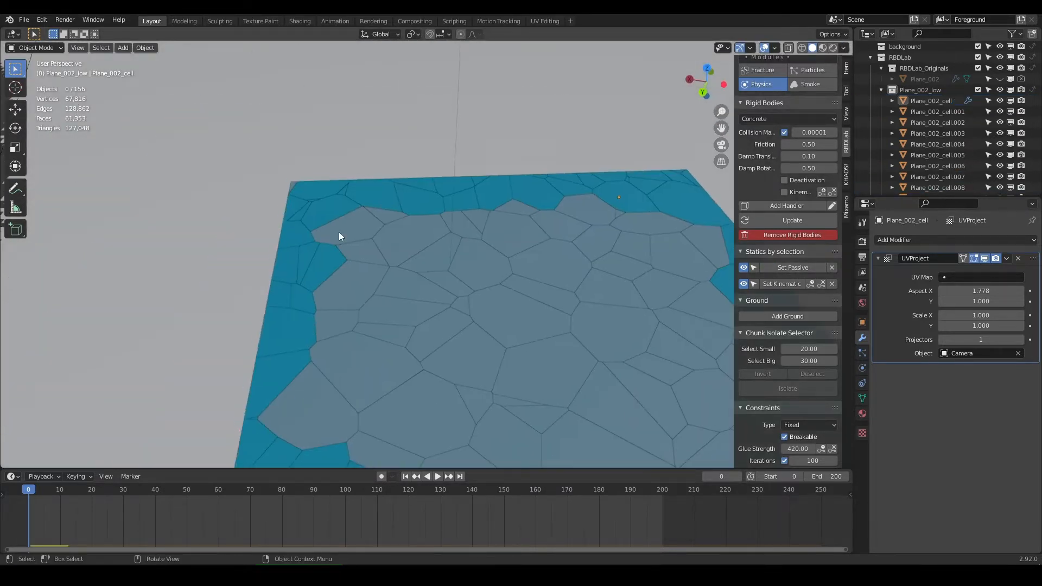
scroll(339, 232, up, 1)
click(275, 170)
click(789, 269)
scroll(511, 322, down, 3)
shift+middle_drag(512, 322, 386, 271)
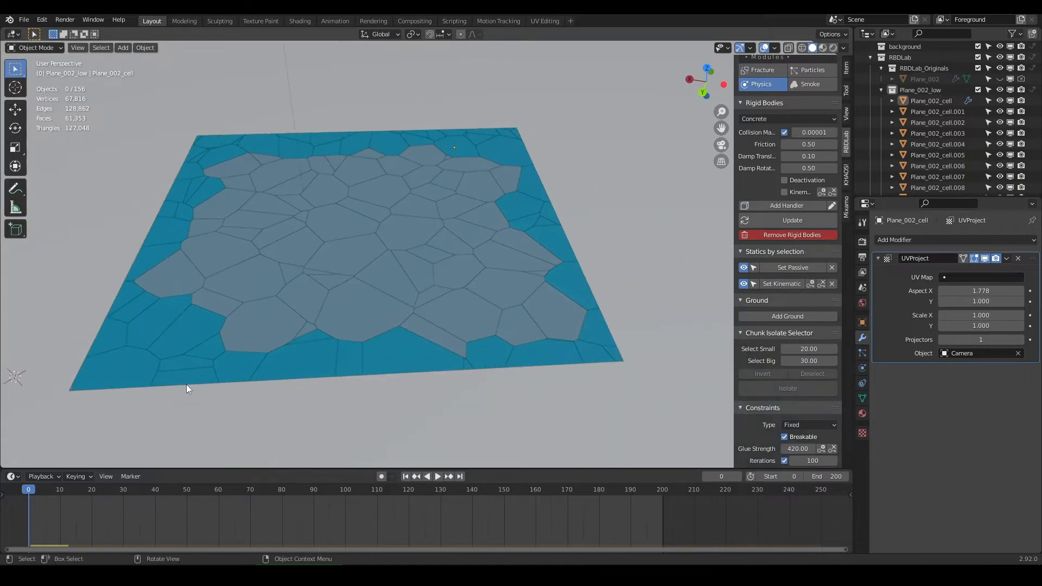
middle_drag(187, 385, 190, 375)
- Add breakable Fixed glue constraints with a strength of 420 to the pieces and play the simulation to frame 69
scroll(791, 331, down, 4)
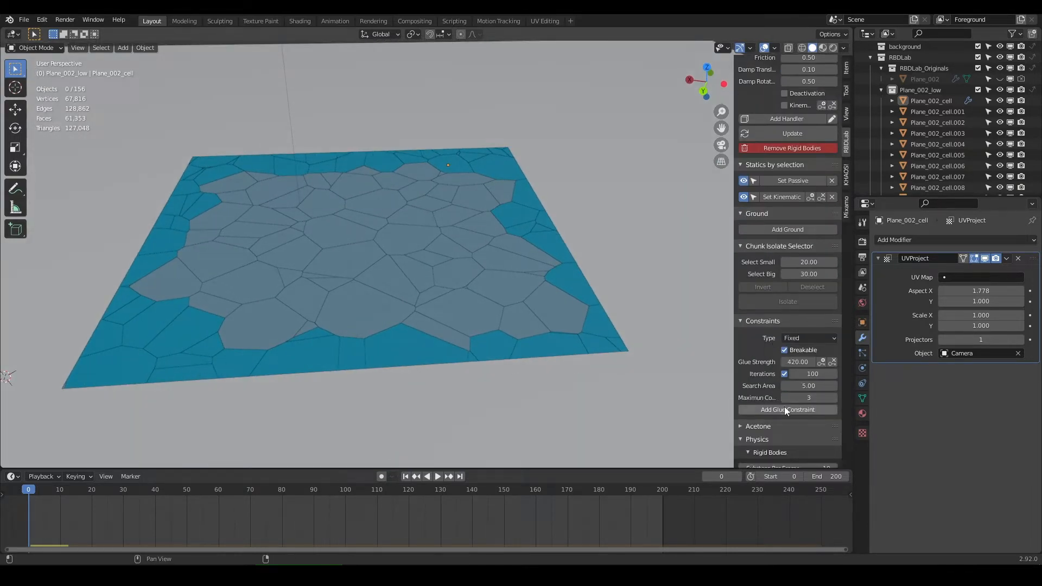
click(787, 411)
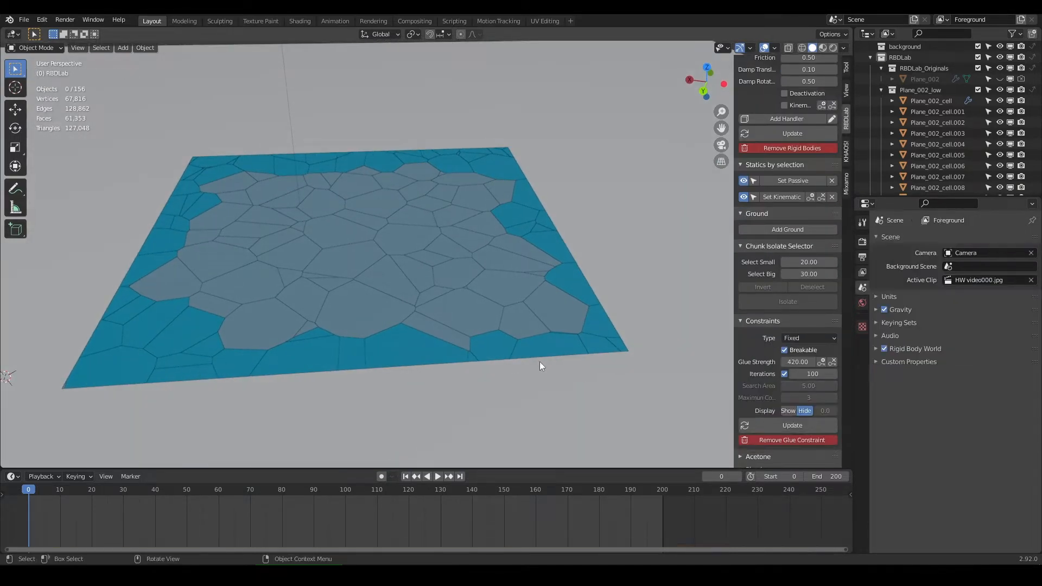
middle_drag(567, 350, 563, 333)
key(space)
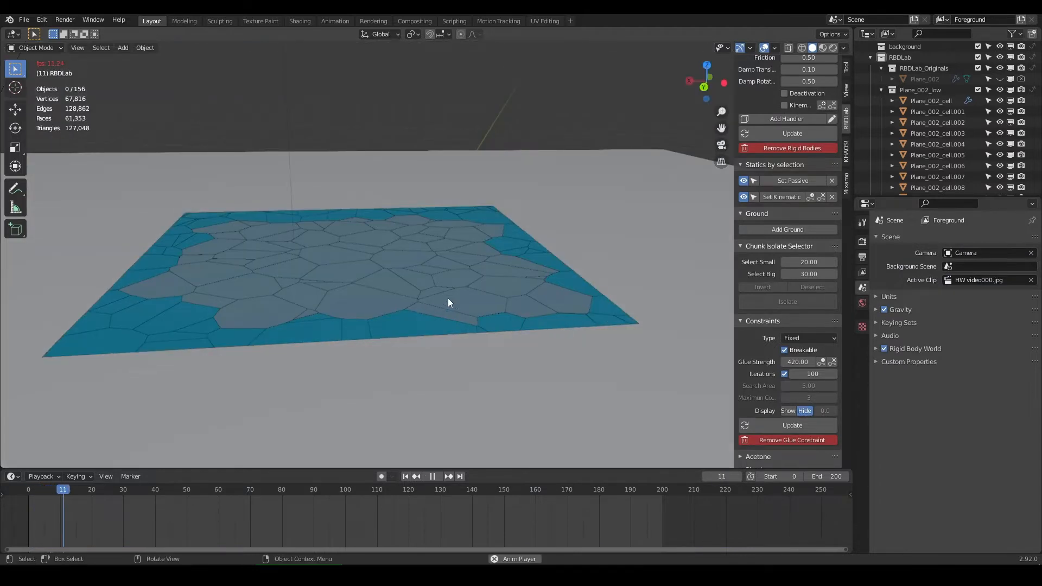
mouse_move(448, 303)
middle_down()
mouse_move(543, 304)
mouse_move(552, 292)
mouse_move(562, 317)
mouse_move(605, 317)
mouse_move(450, 316)
middle_up()
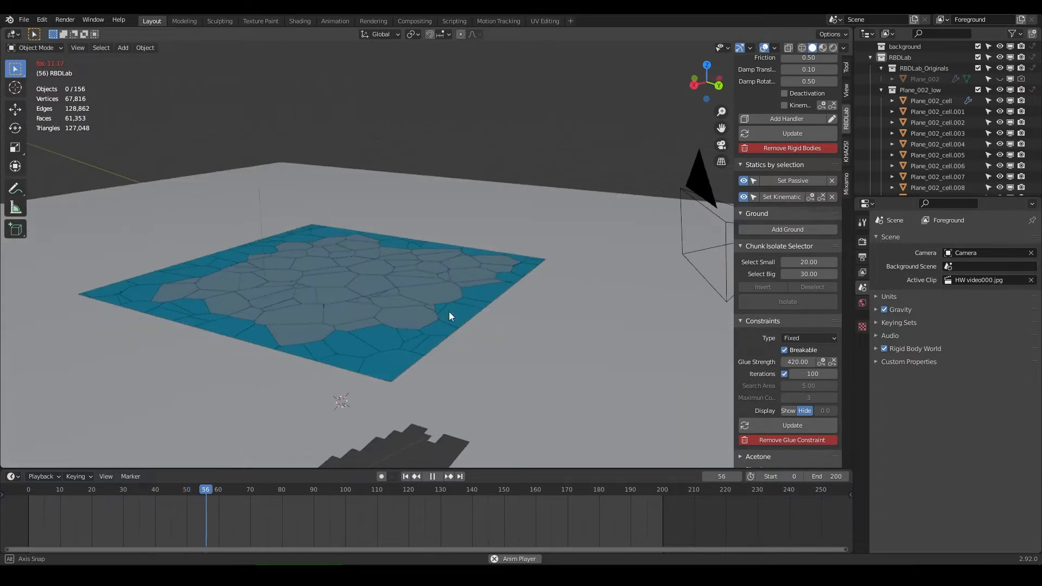
key(space)
middle_drag(561, 344, 272, 297)
middle_drag(333, 310, 385, 283)
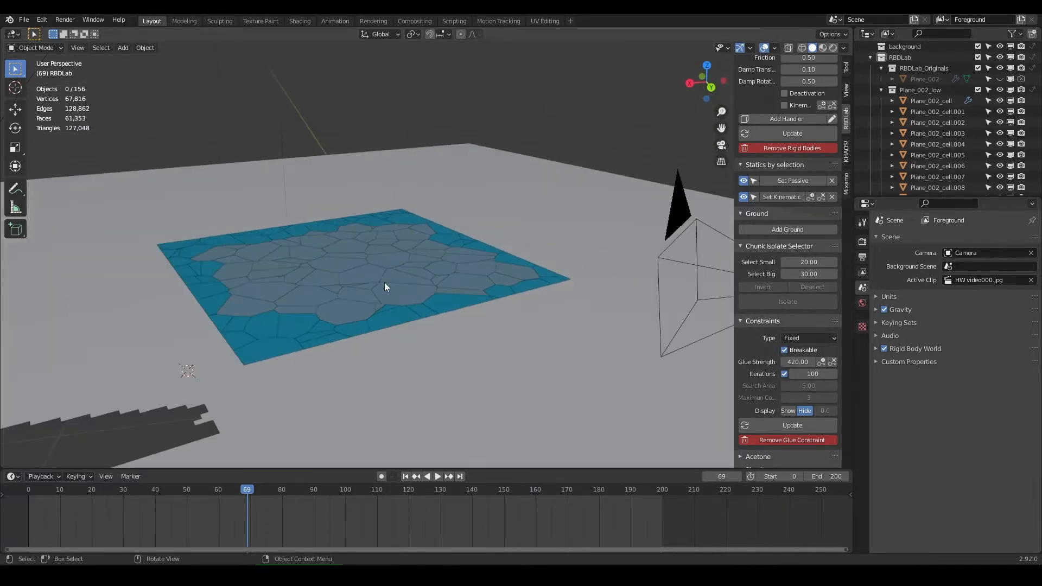
click(131, 48)
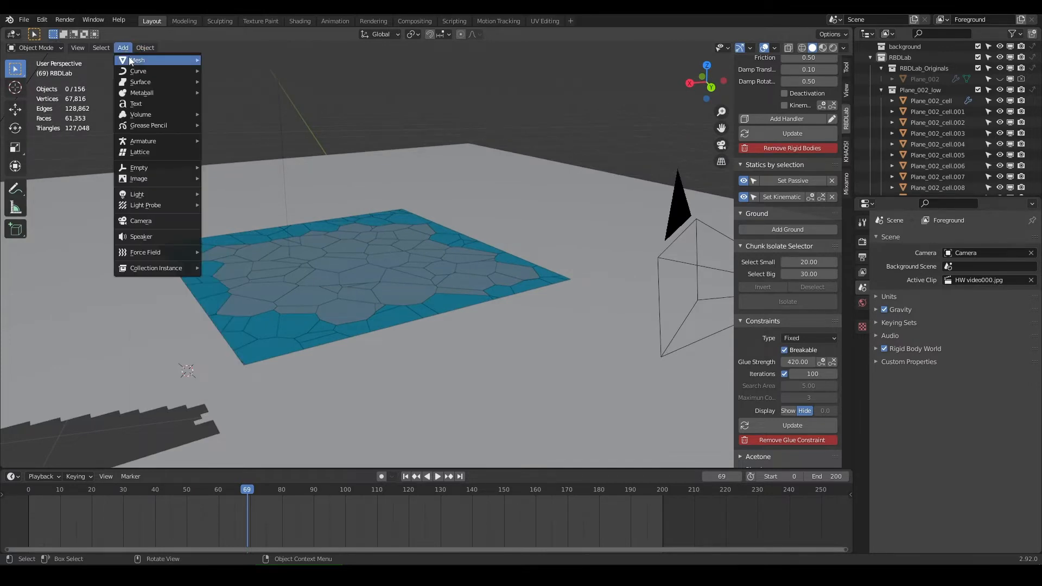
mouse_move(128, 57)
click(205, 61)
key(ctrl+z)
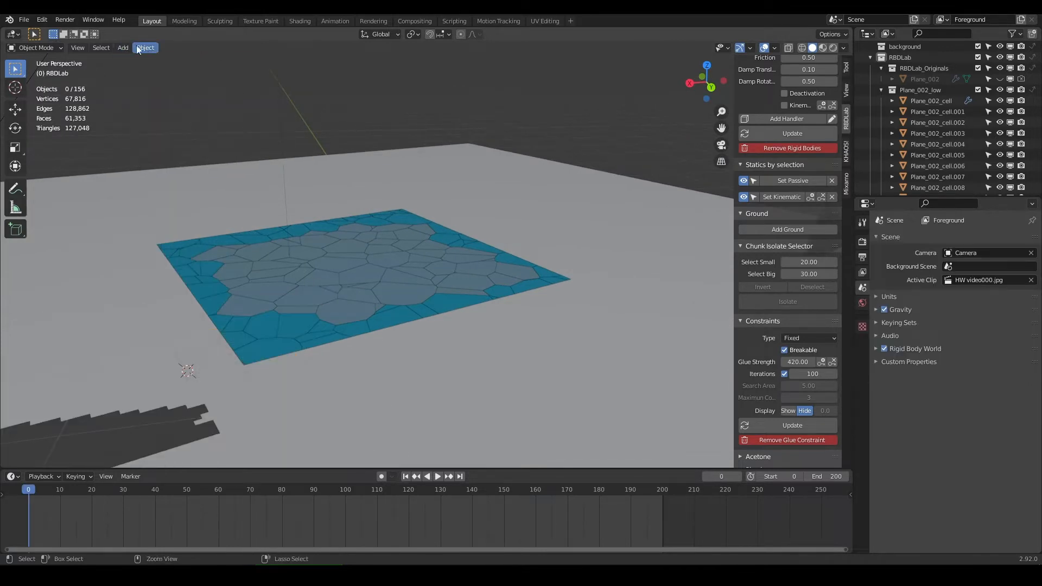
click(122, 48)
click(222, 84)
key(g)
key(z)
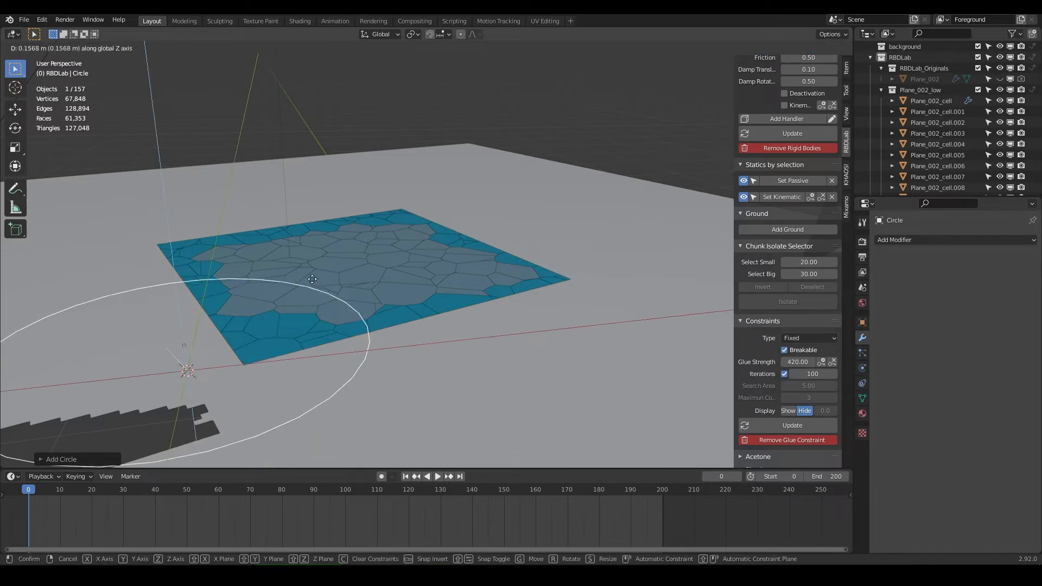
click(287, 229)
key(ctrl+z)
key(ctrl+z)
click(123, 48)
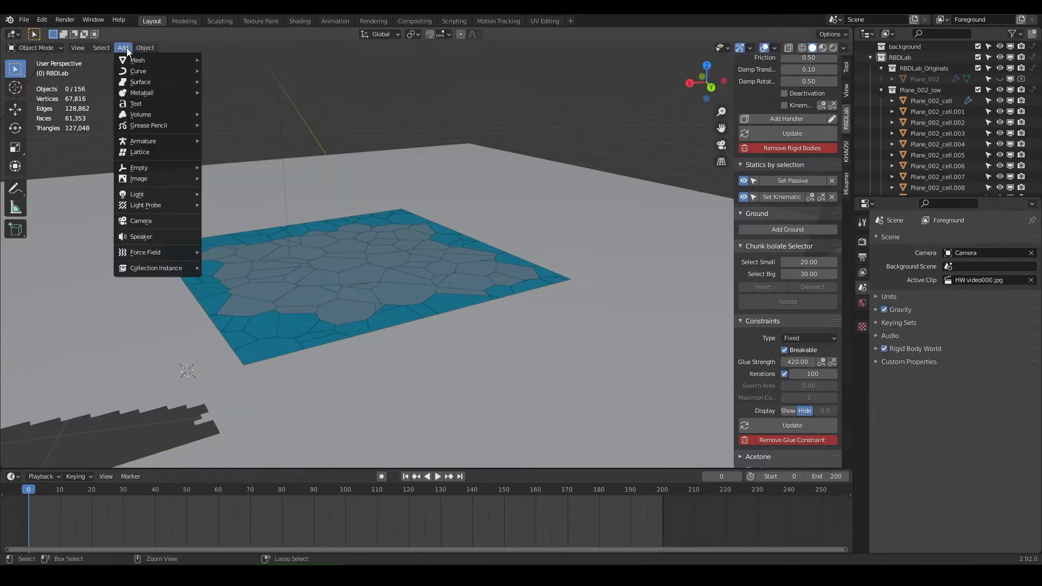
click(233, 92)
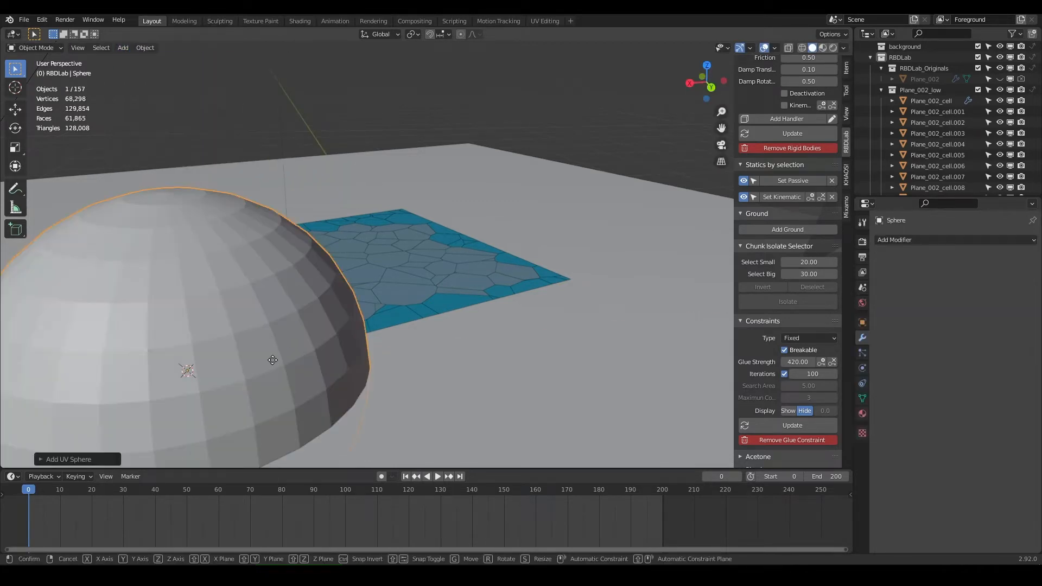
key(g)
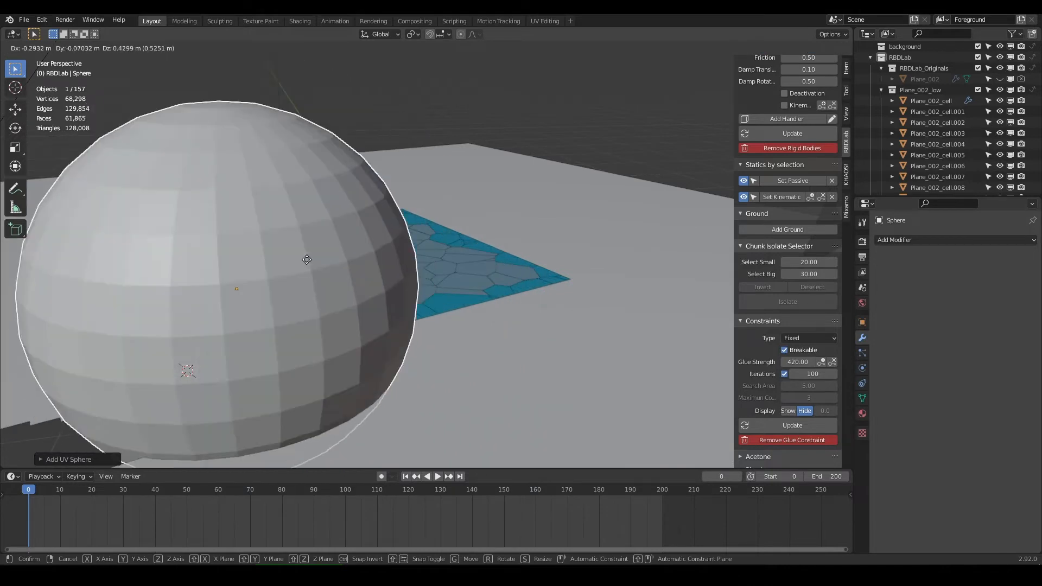
click(291, 248)
key(Delete)
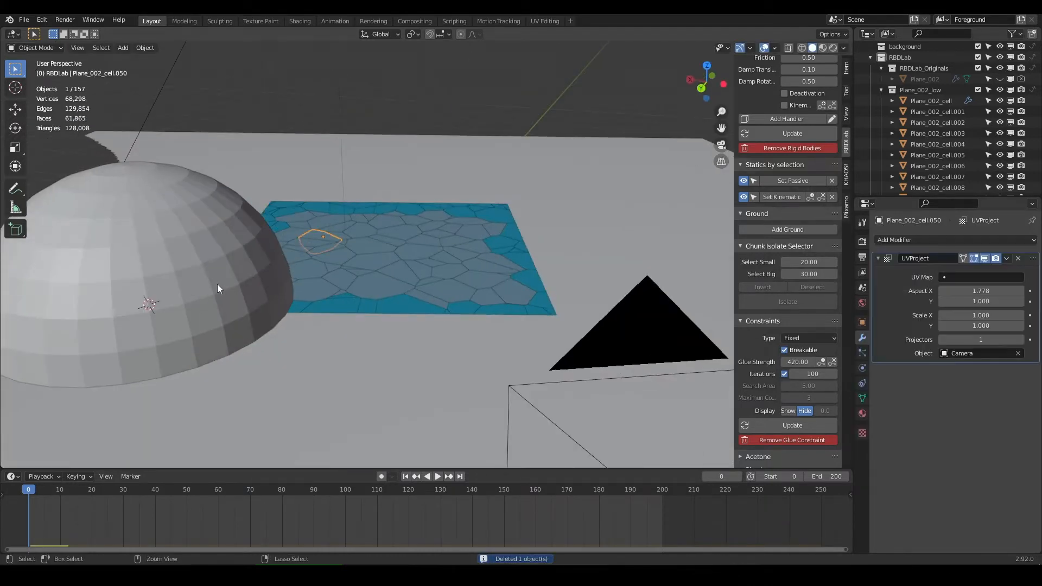
click(141, 230)
key(Delete)
scroll(288, 272, up, 2)
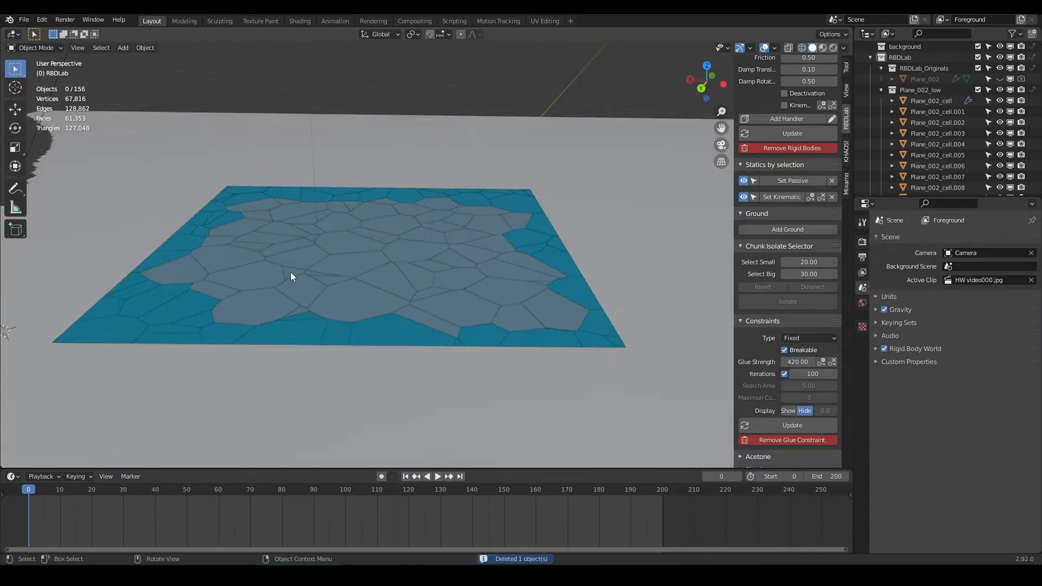
middle_drag(346, 282, 404, 278)
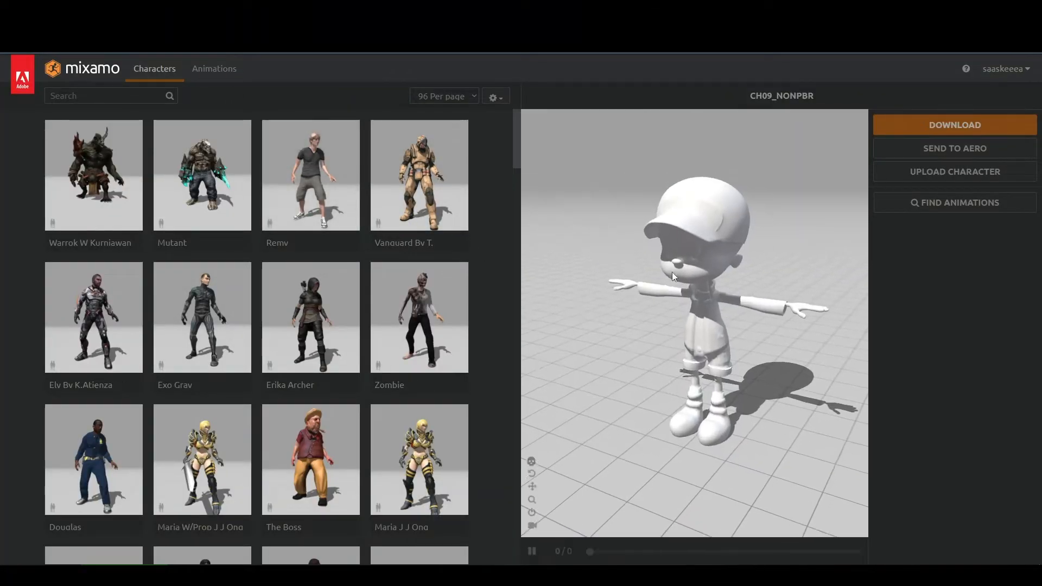
- Switch to Mixamo, choose the Doozy character and inspect it from the side
scroll(337, 316, down, 7)
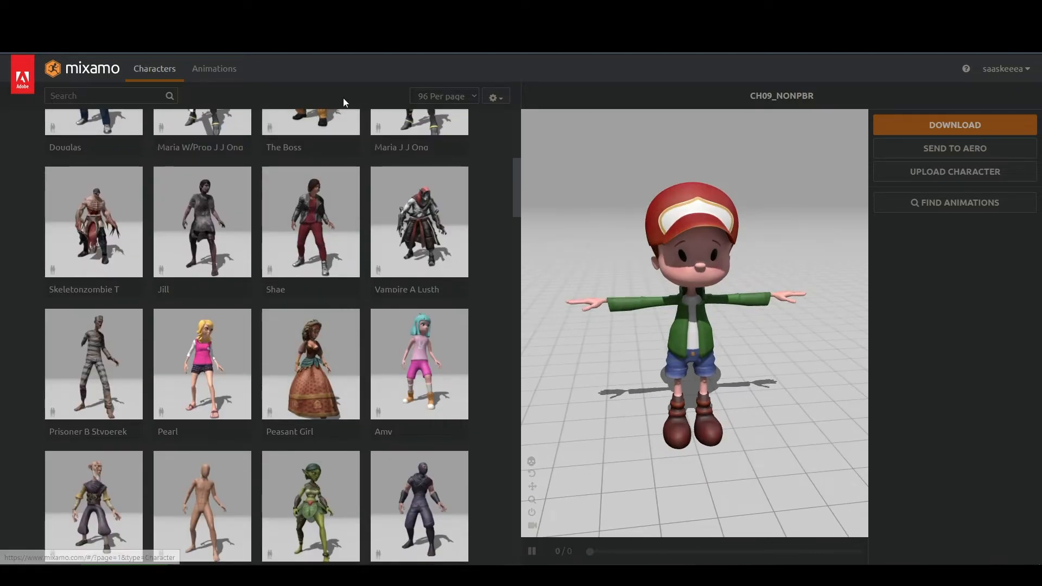
scroll(333, 284, down, 5)
scroll(399, 261, down, 11)
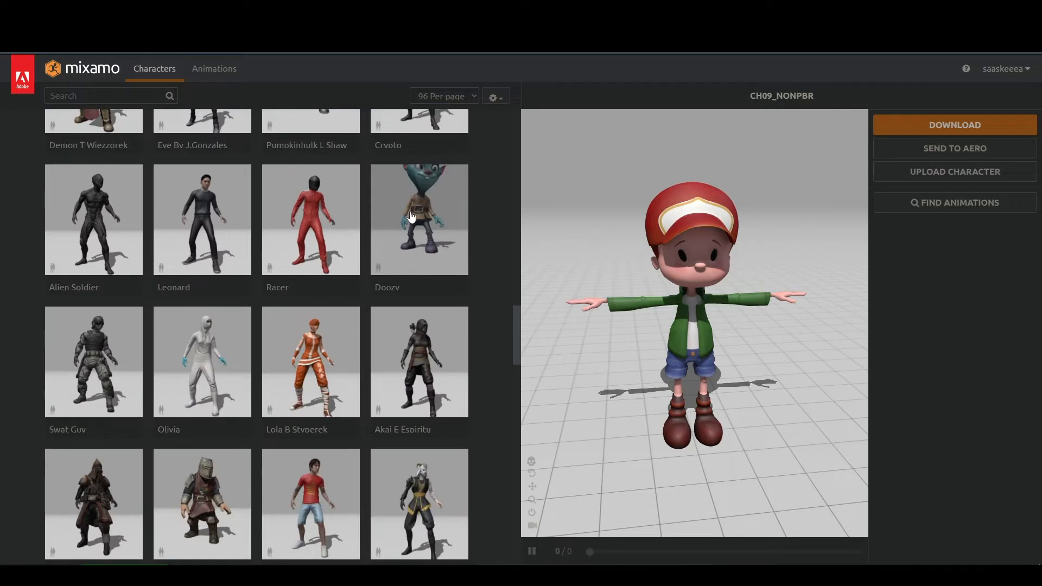
click(415, 244)
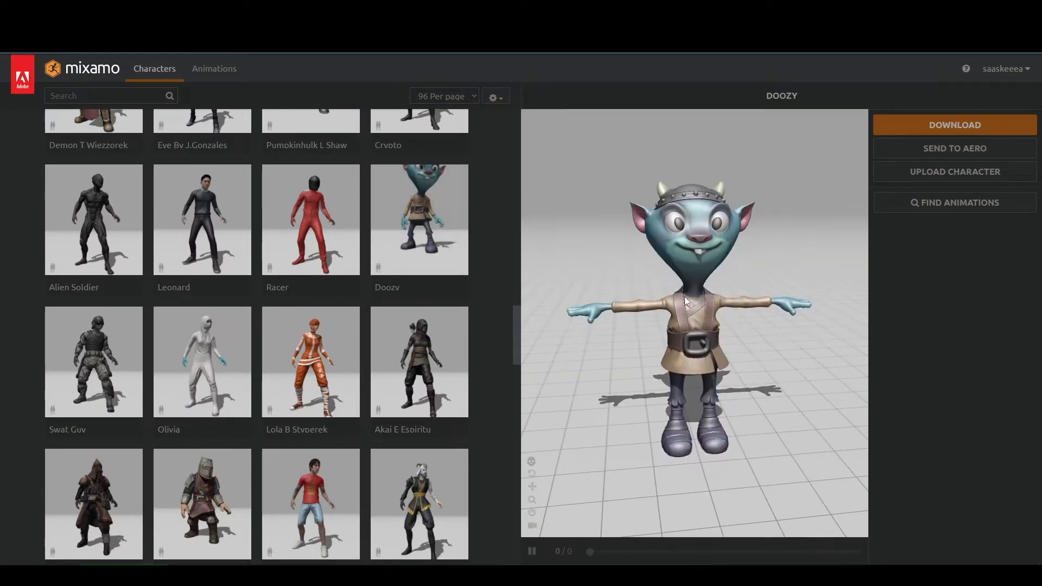
drag(685, 296, 608, 276)
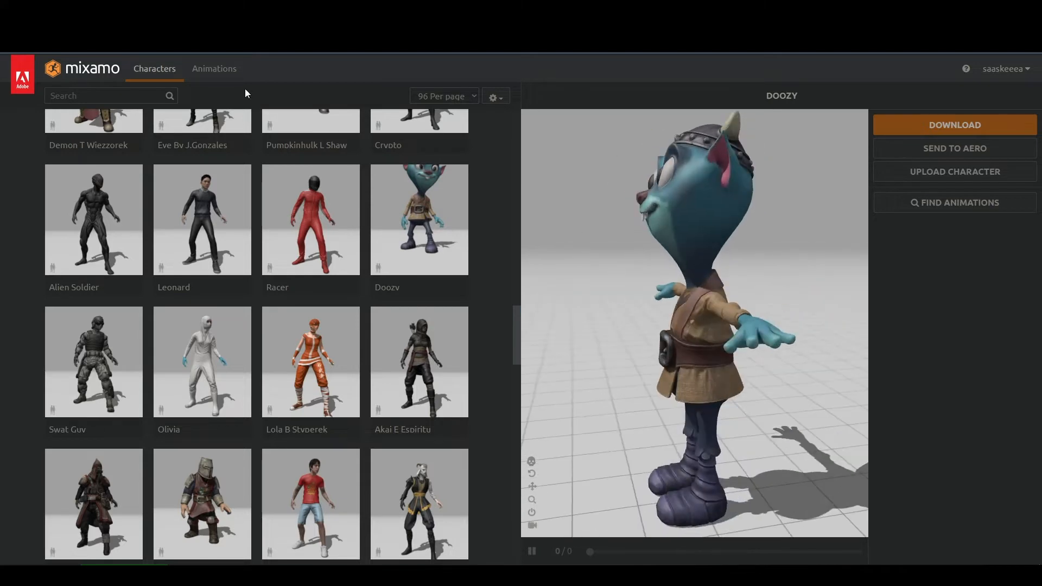
- Search the animations for "hurricane" and apply Hurricane Kick to the Doozy character
click(231, 79)
click(137, 91)
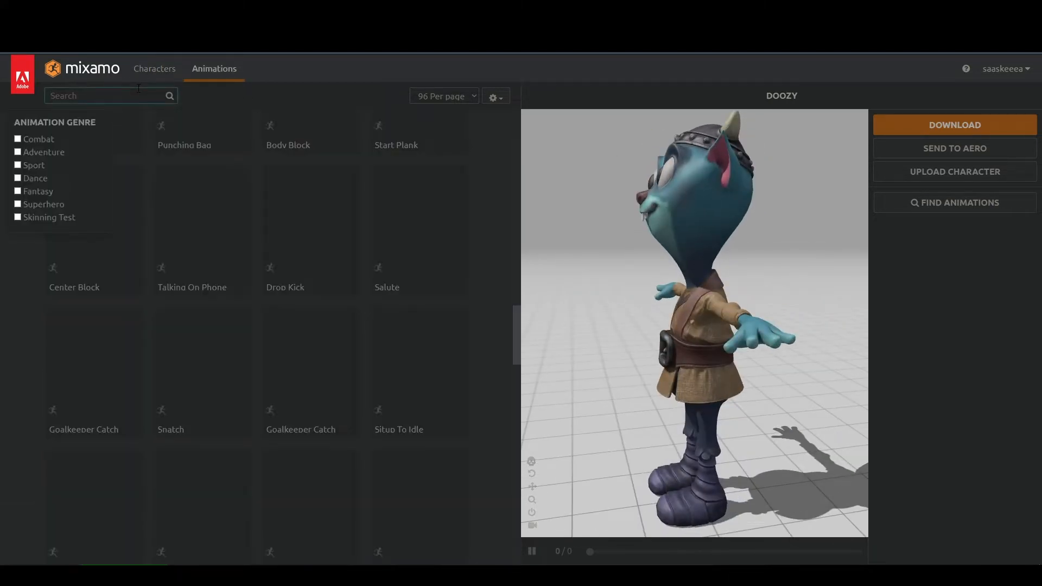
text(hurrican)
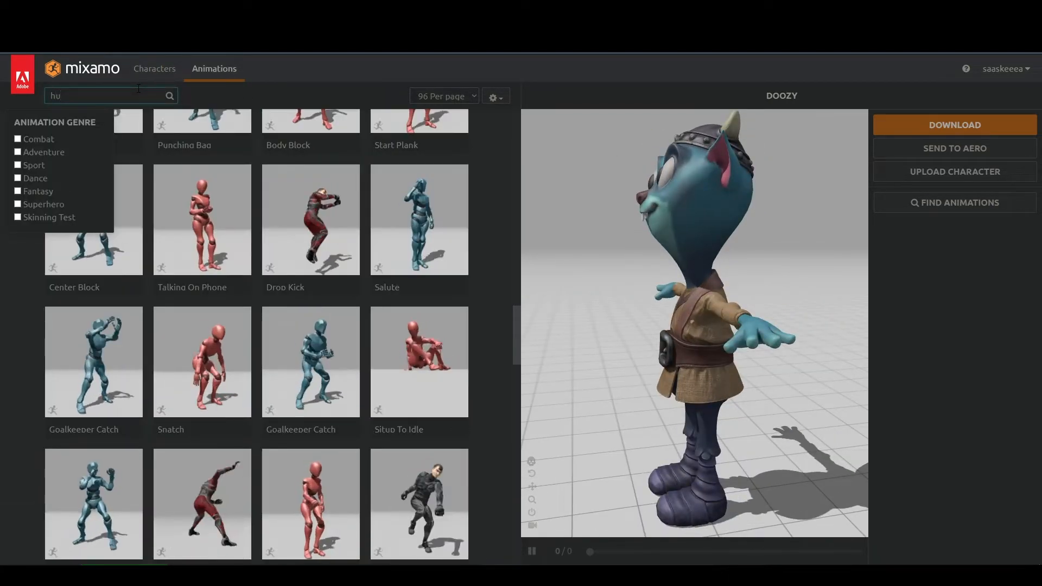
text(e)
key(Return)
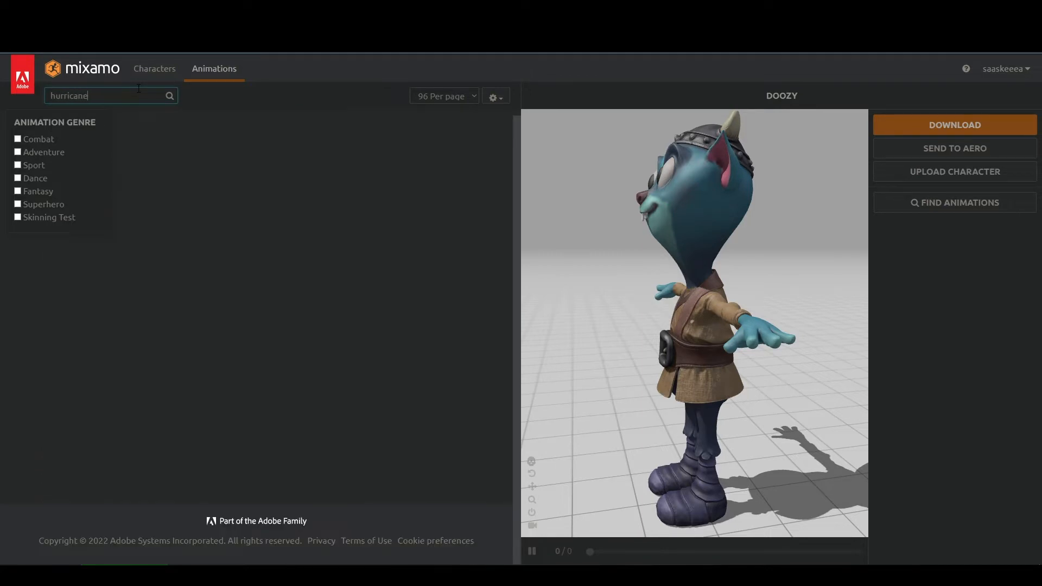
click(291, 221)
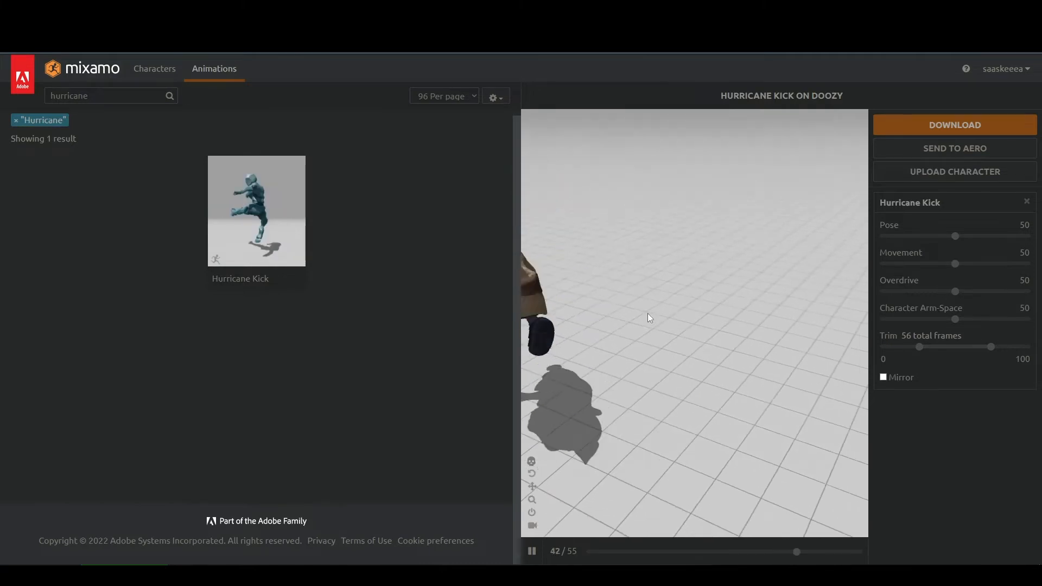
drag(650, 313, 724, 284)
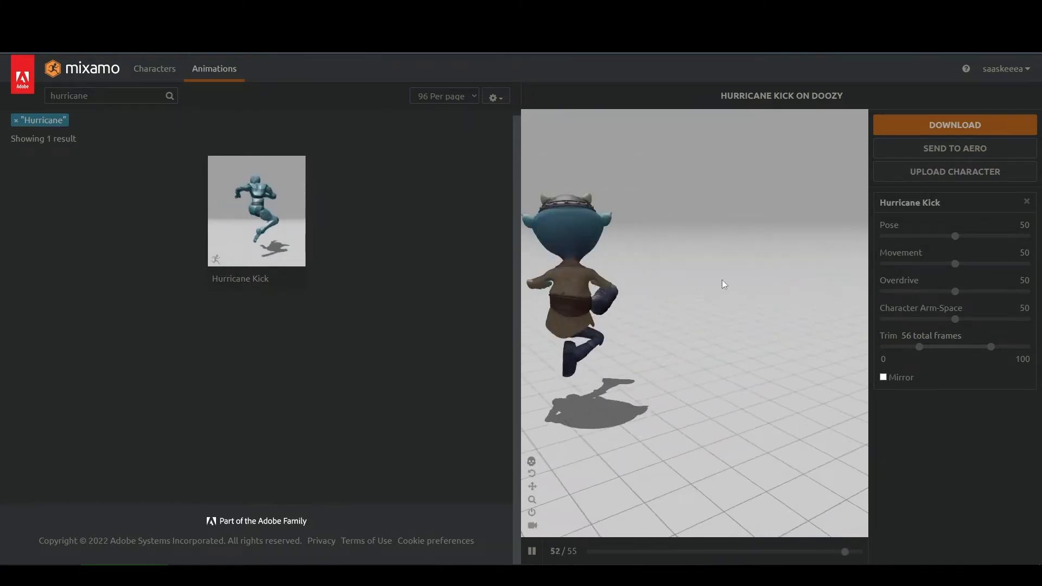
- Set the animation's Movement to 0 and download it as FBX Binary with skin at 30 frames per second
drag(955, 264, 842, 263)
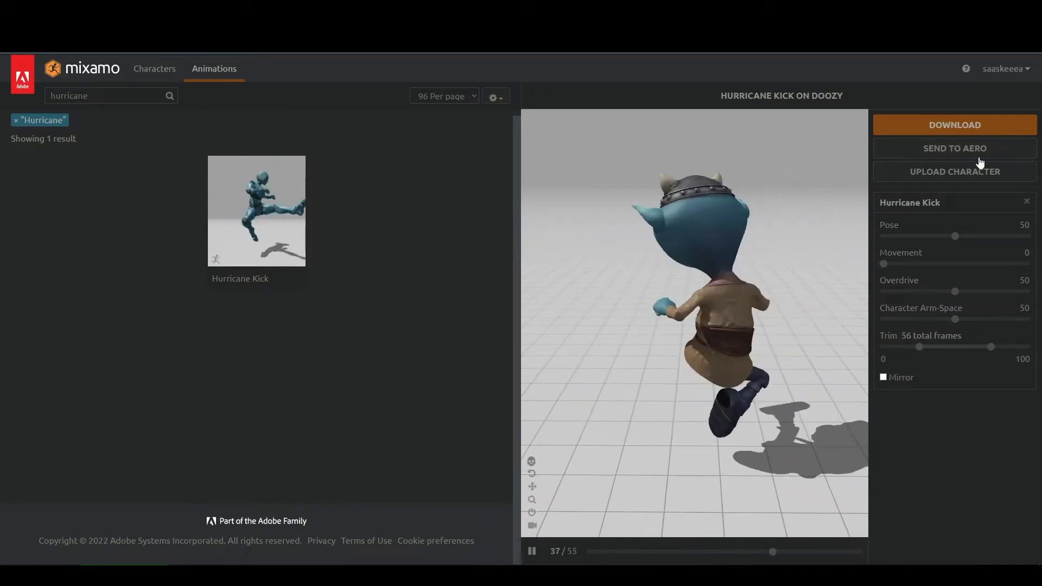
click(942, 129)
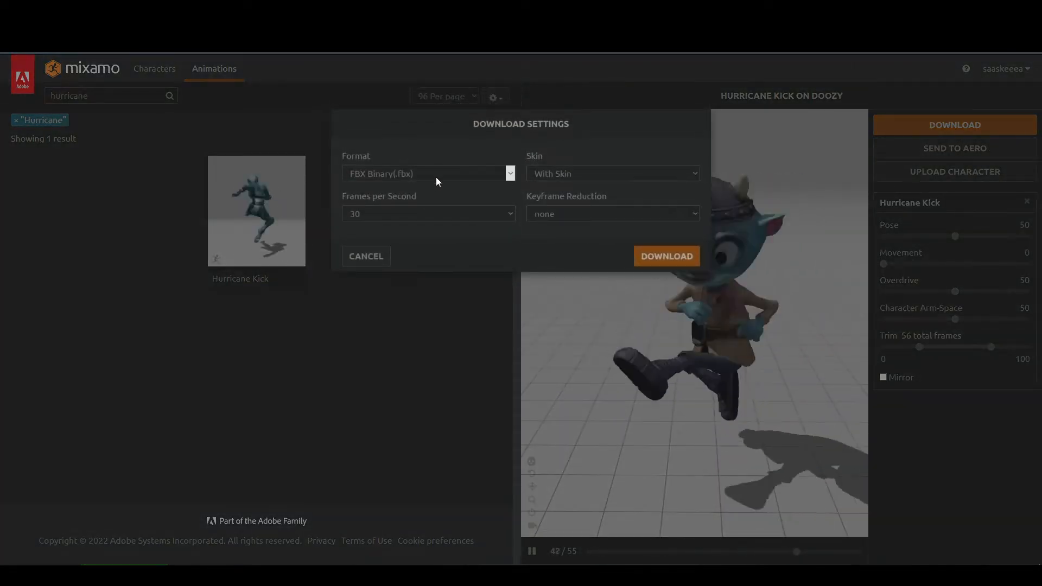
click(653, 258)
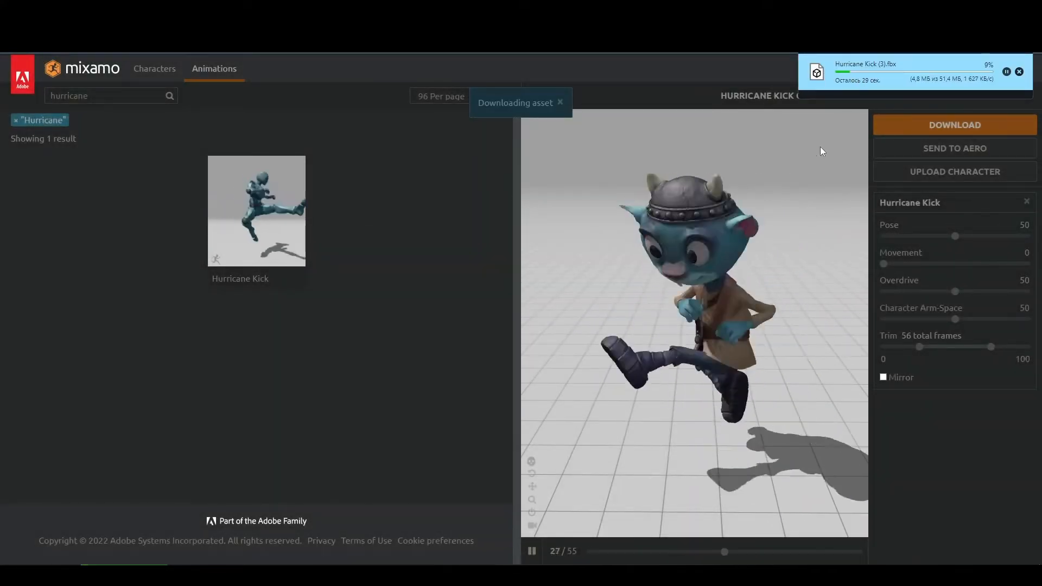
- Switch back to Blender and import Hurricane Kick (3).fbx from the Downloads folder
click(1002, 43)
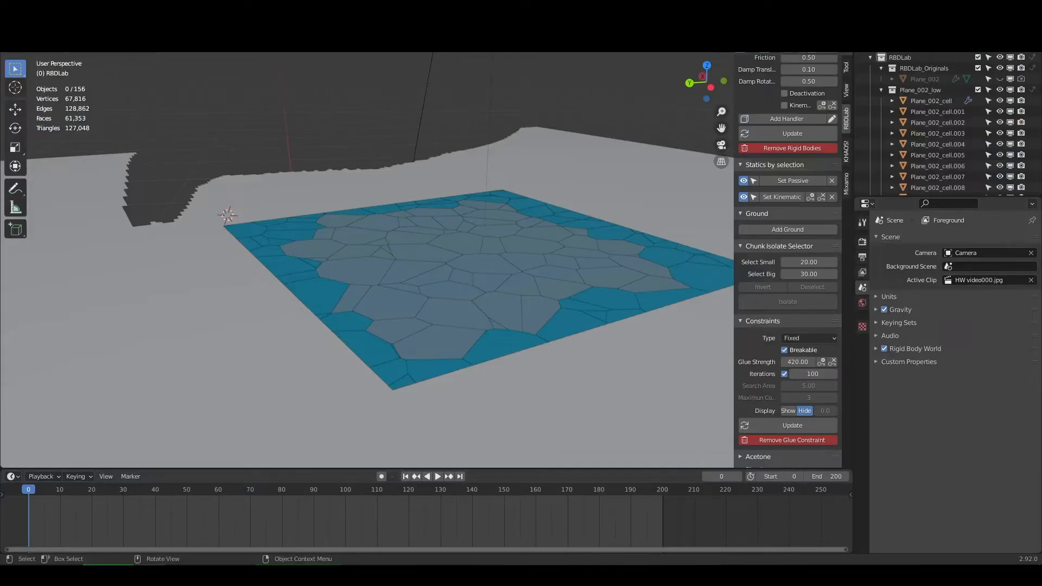
click(21, 48)
click(22, 48)
mouse_move(109, 163)
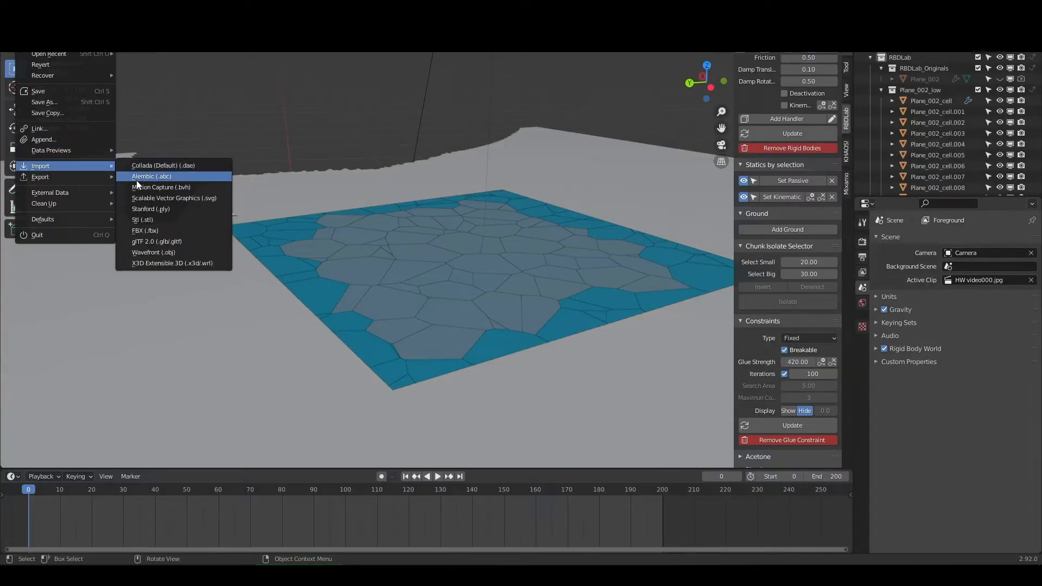
click(152, 231)
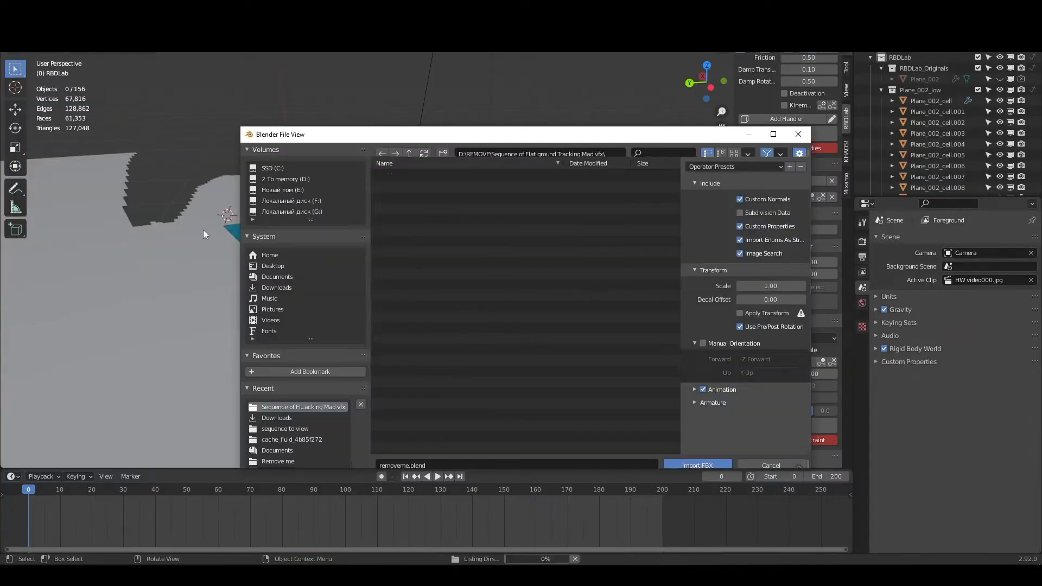
click(291, 429)
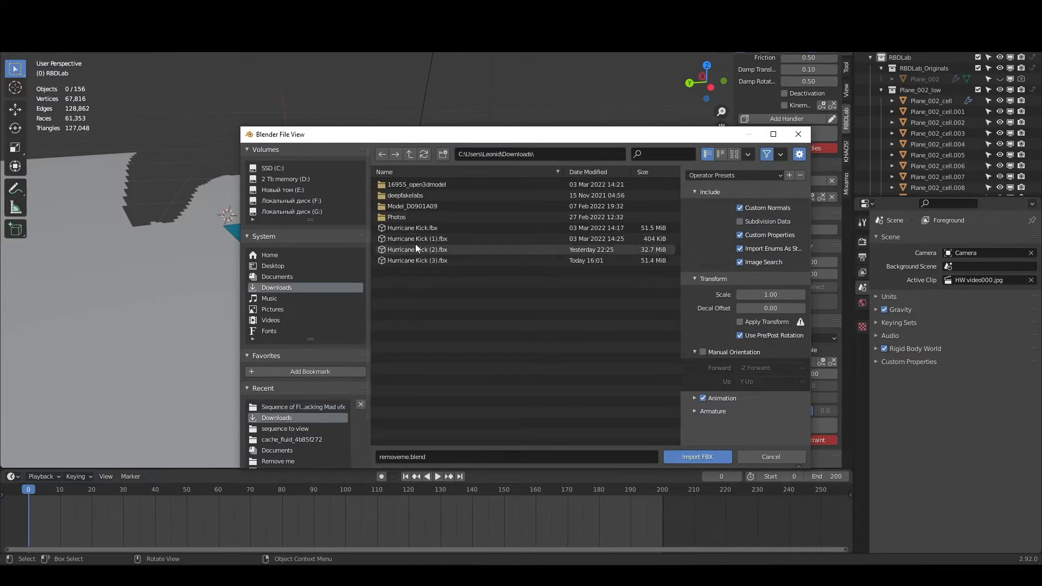
double_click(428, 259)
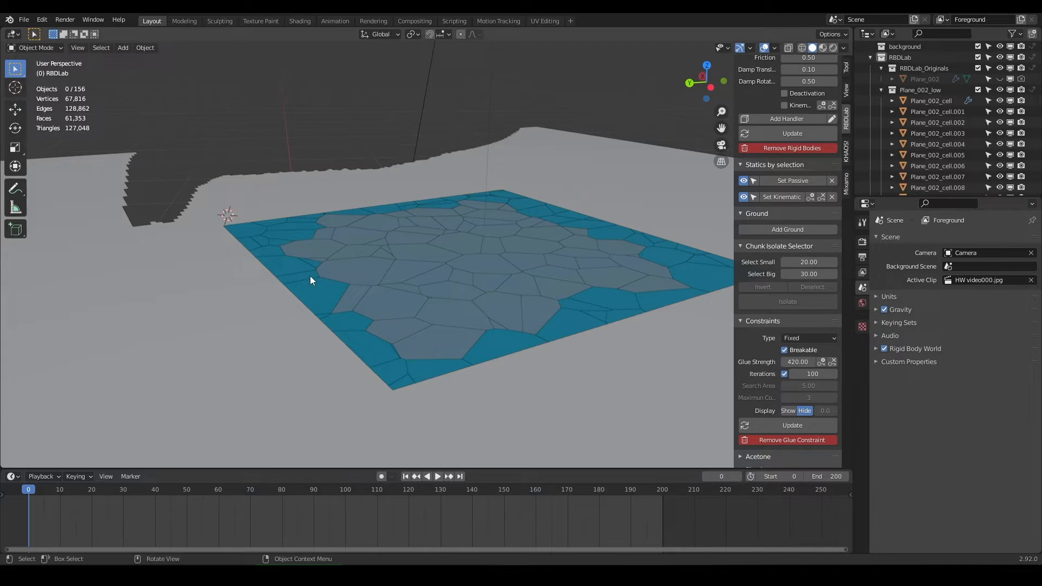
middle_drag(310, 276, 403, 405)
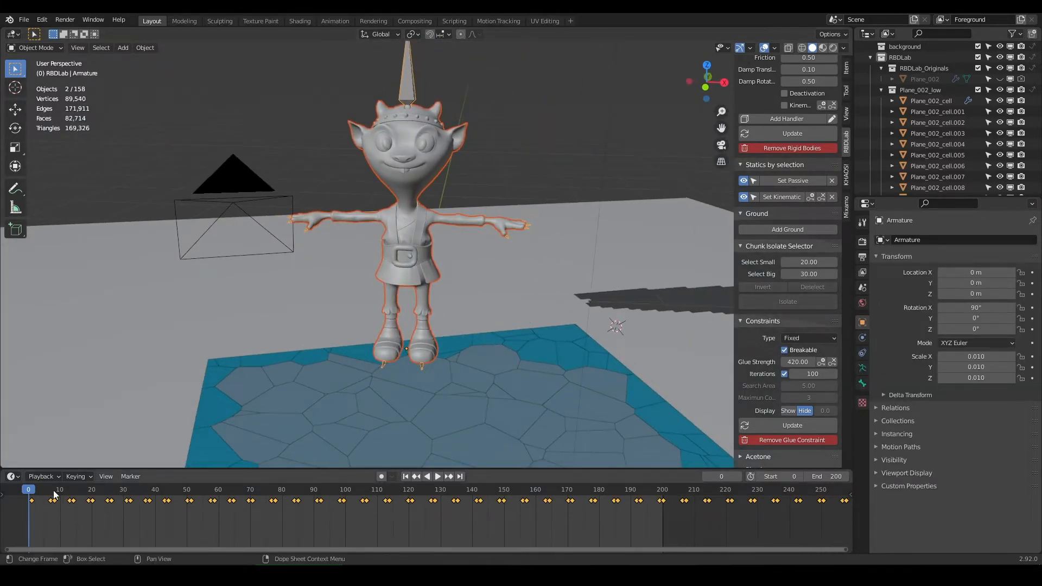
- Delete all animation keyframes of the imported Doozy armature and play the timeline to check its pose
key(space)
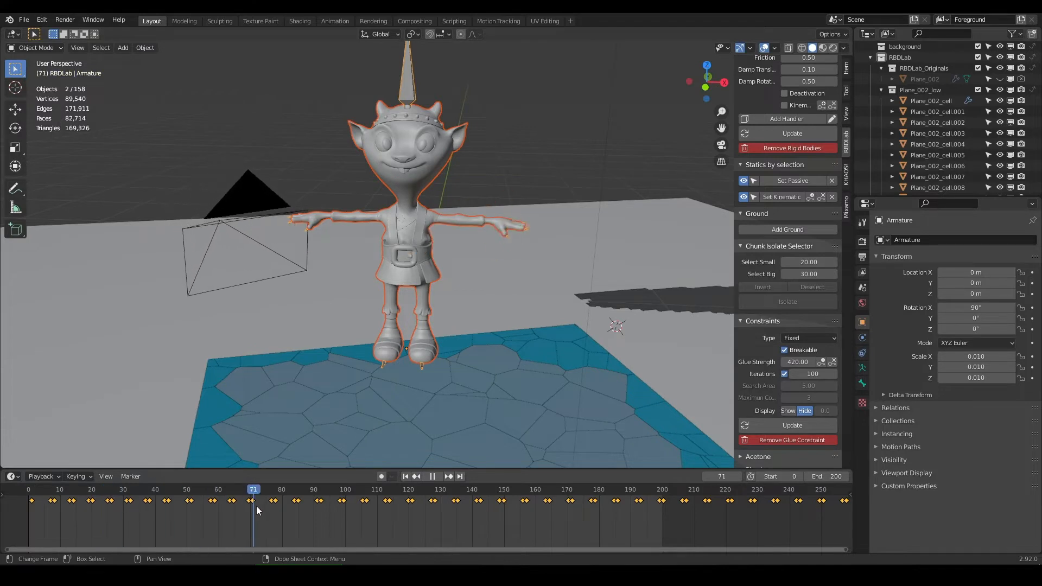
drag(256, 510, 382, 515)
scroll(444, 512, down, 5)
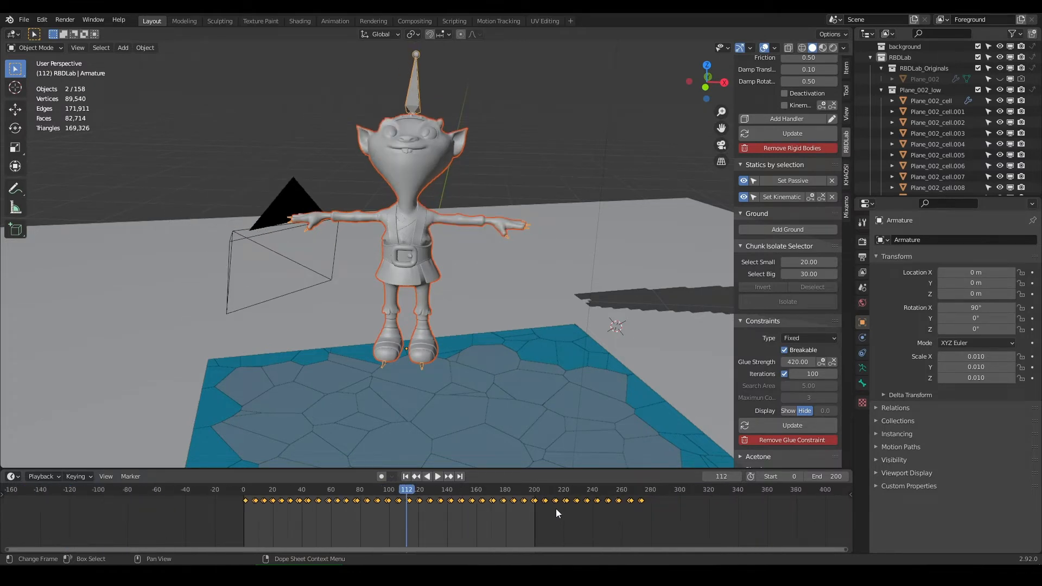
drag(643, 500, 248, 501)
key(ctrl+z)
key(Delete)
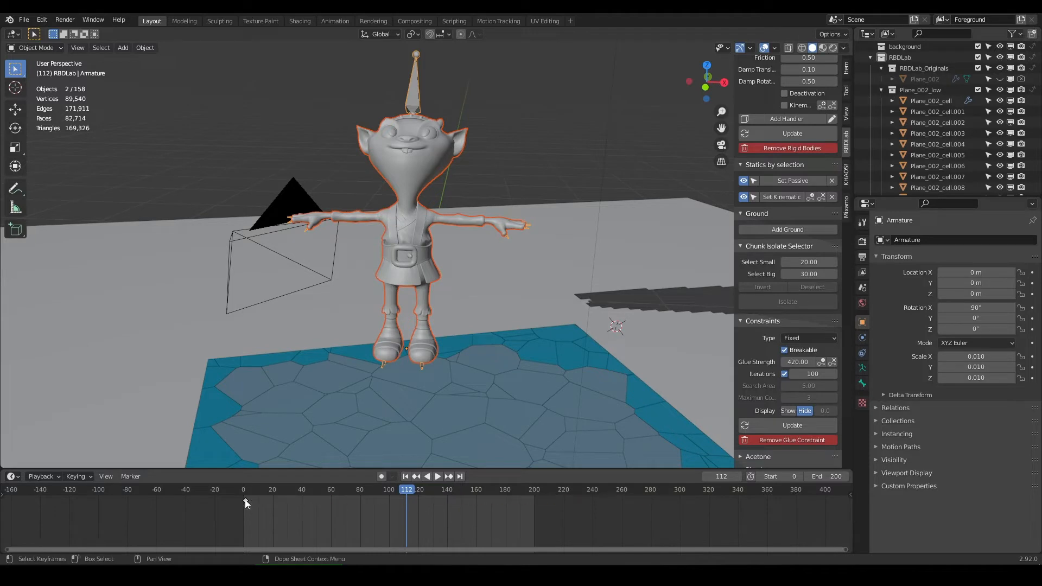
scroll(393, 371, up, 2)
drag(348, 494, 233, 494)
key(space)
key(space)
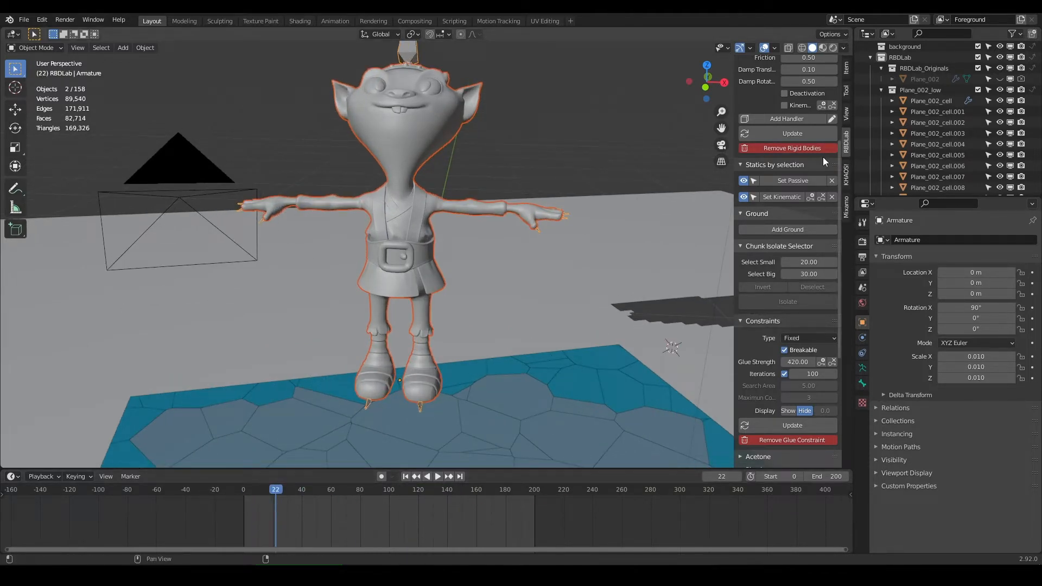
- Switch to Mixamo, reapply Hurricane Kick and download it as FBX Binary without skin at 30 frames per second
click(846, 207)
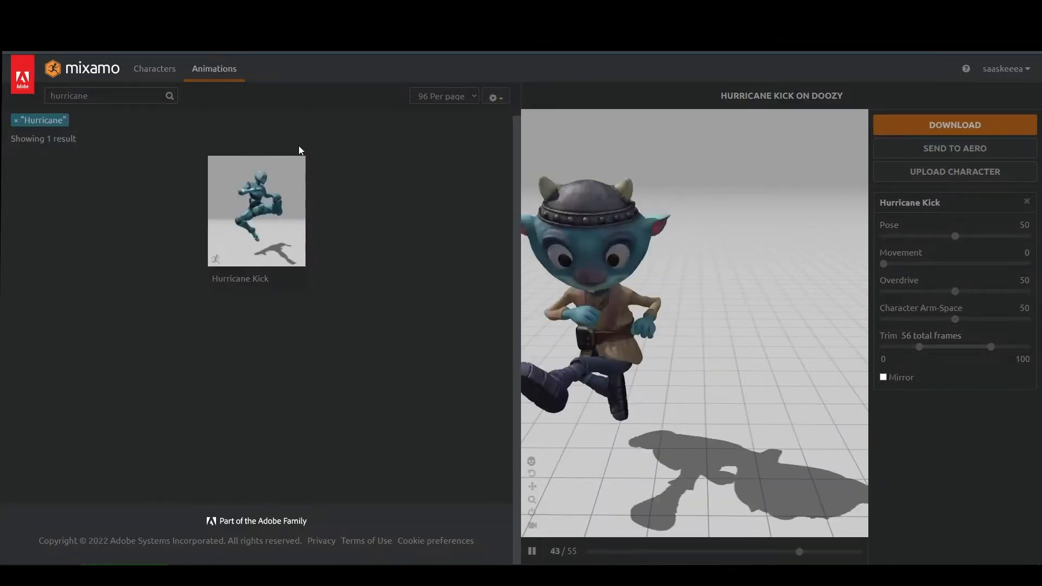
click(263, 196)
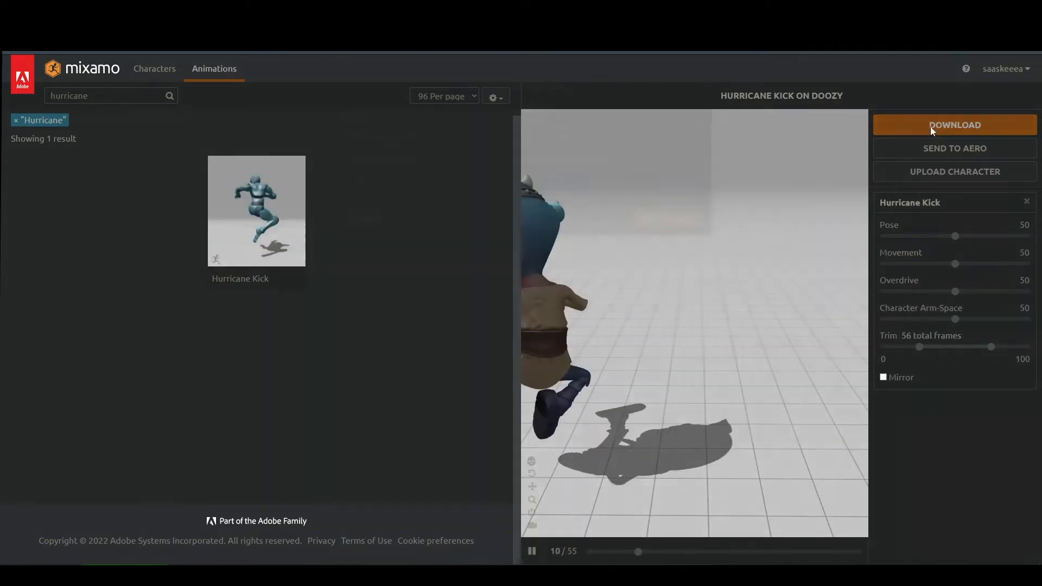
click(955, 124)
click(564, 174)
click(566, 190)
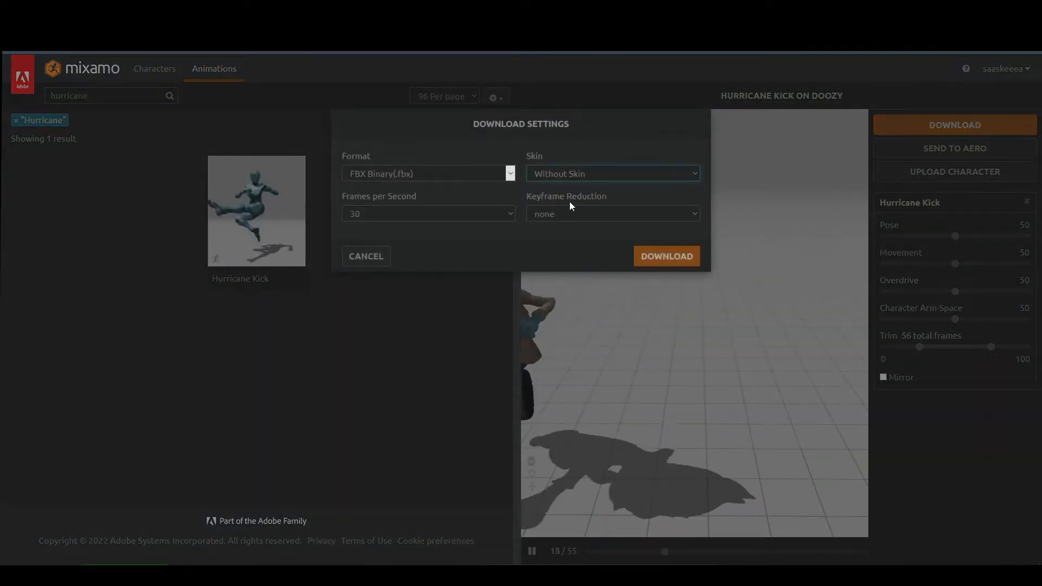
click(666, 257)
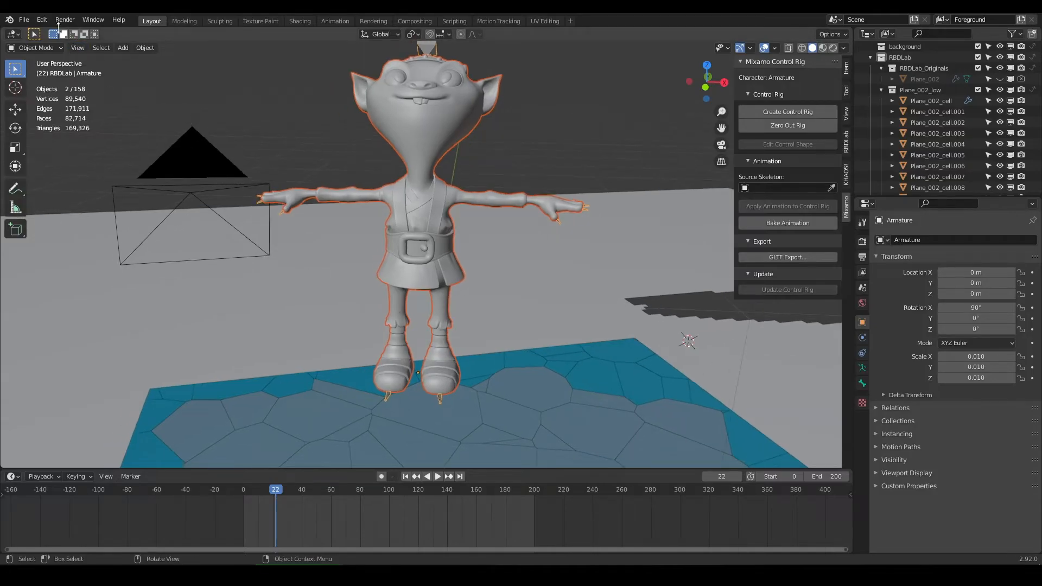
- Switch to Blender, import Hurricane Kick (4).fbx and move its skeleton about 1.2 m along X, beside the character
click(24, 20)
mouse_move(52, 169)
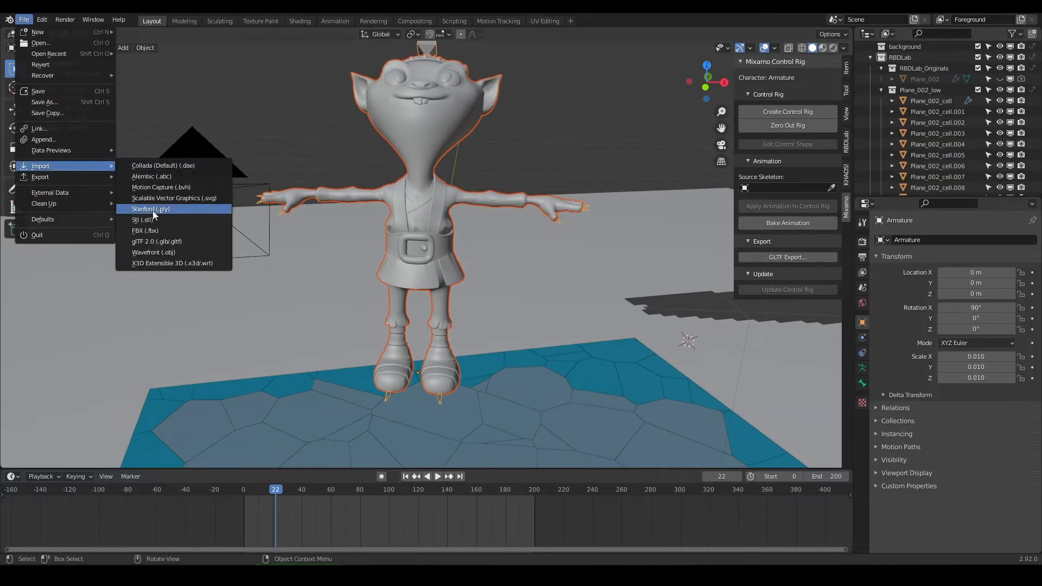
click(155, 233)
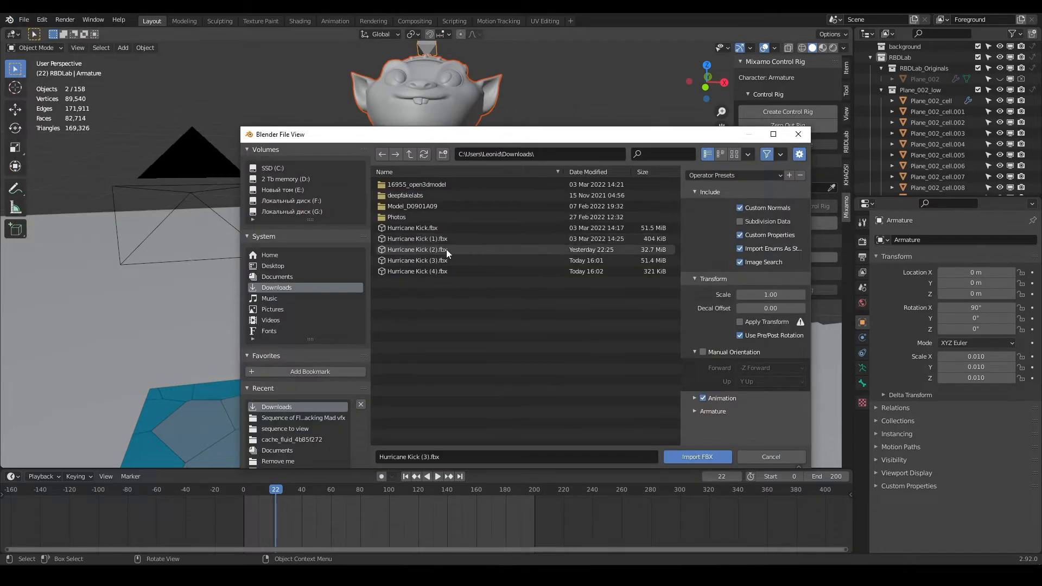
double_click(438, 271)
key(g)
key(x)
click(614, 352)
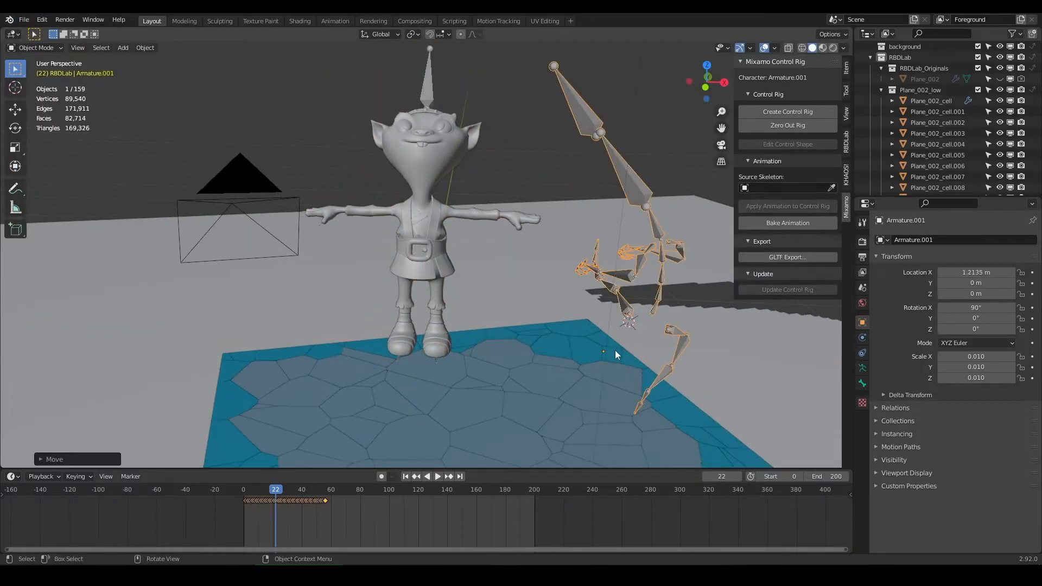
shift+middle_drag(615, 352, 549, 349)
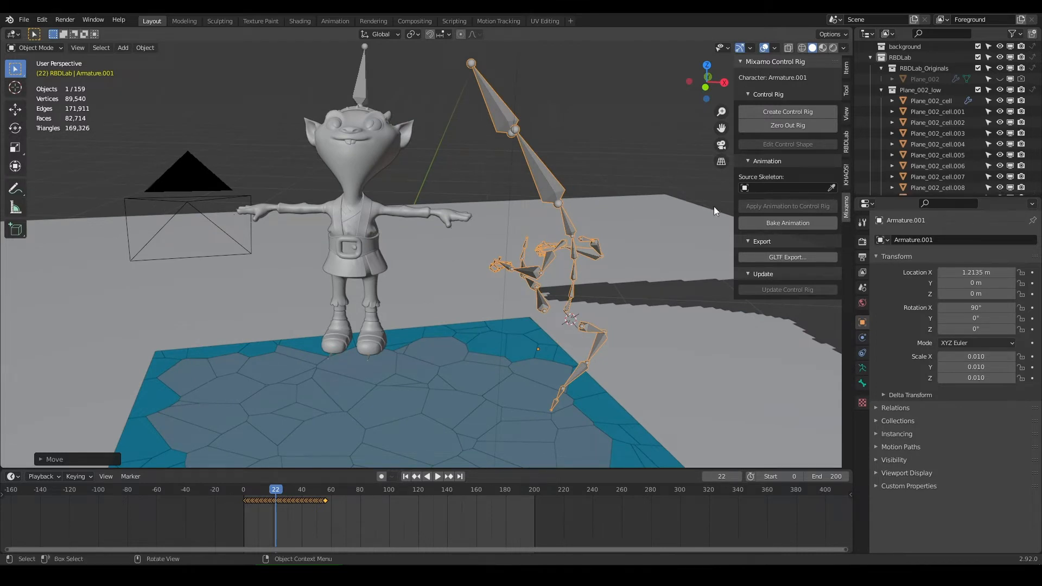
- Select the Doozy character's armature and set the newly imported Armature.001 as its Mixamo source skeleton
click(363, 78)
click(496, 104)
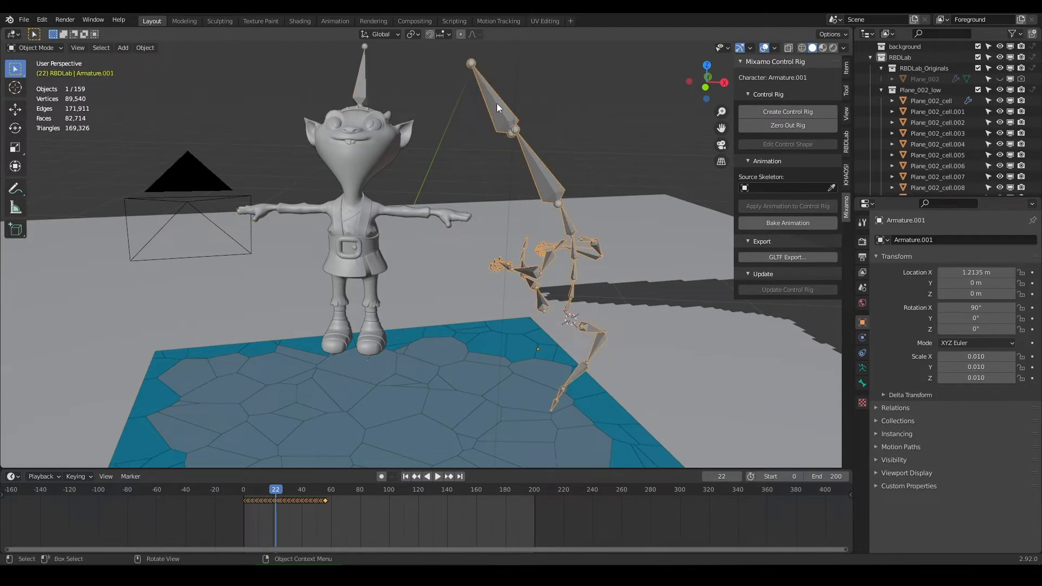
click(359, 87)
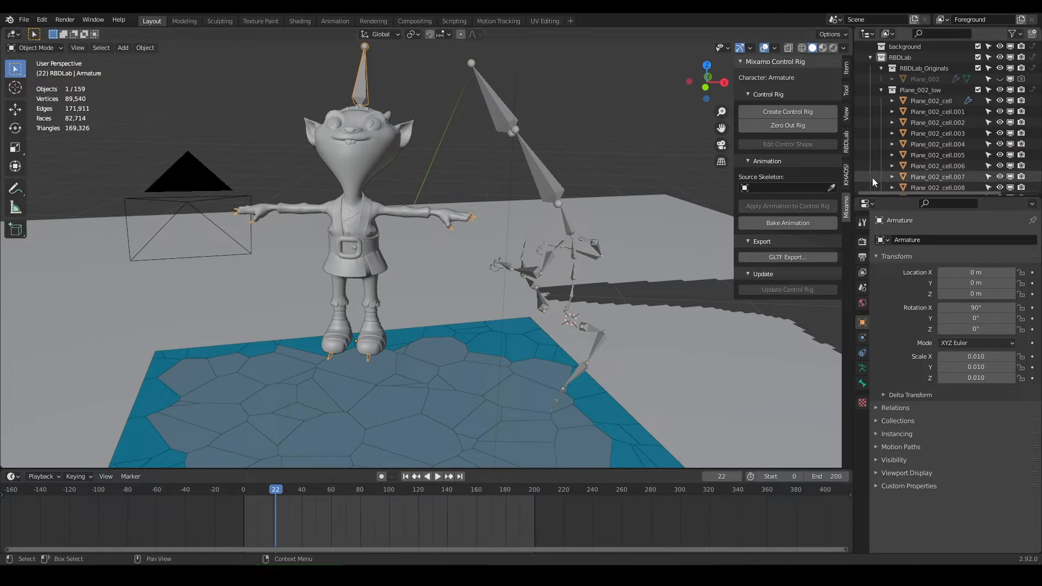
click(832, 188)
click(500, 114)
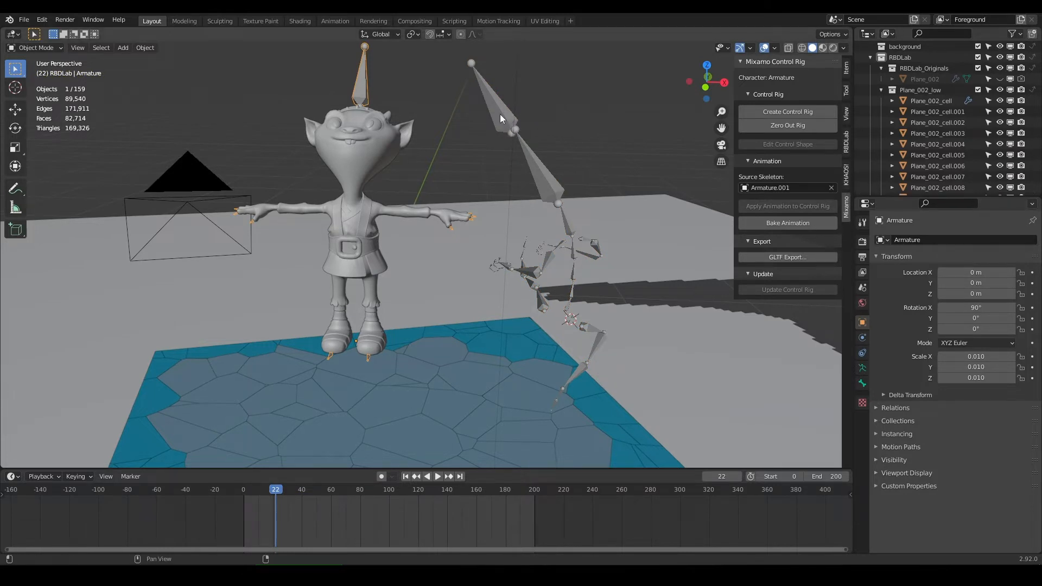
- Try to bake the source skeleton's animation onto the character and check it near the timeline's start
click(804, 223)
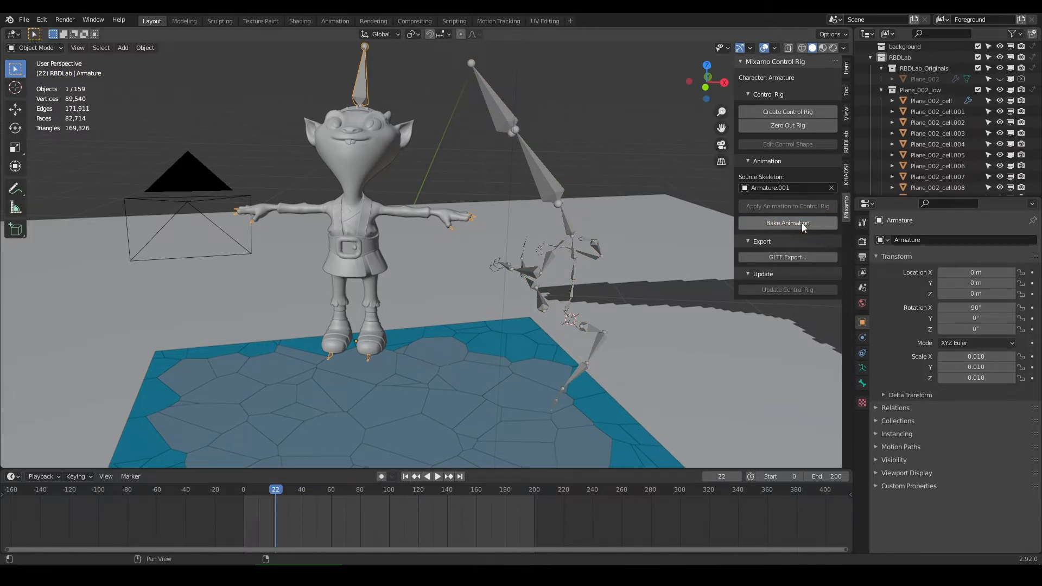
click(256, 491)
key(space)
key(Escape)
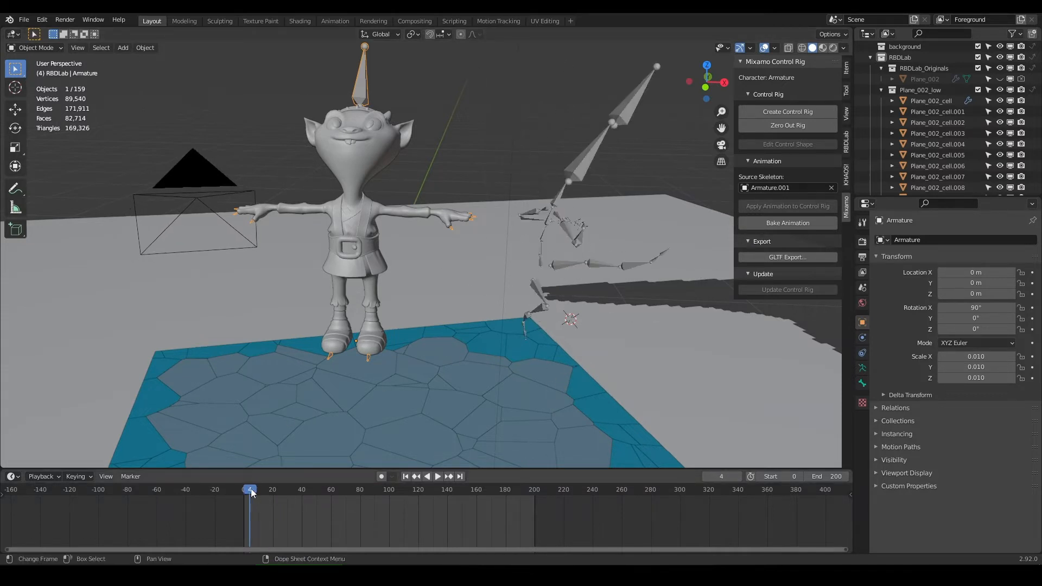
- Create a Mixamo control rig for the character with Apply Animation, IK Arms and IK Legs, and apply the source skeleton's animation to it
click(549, 199)
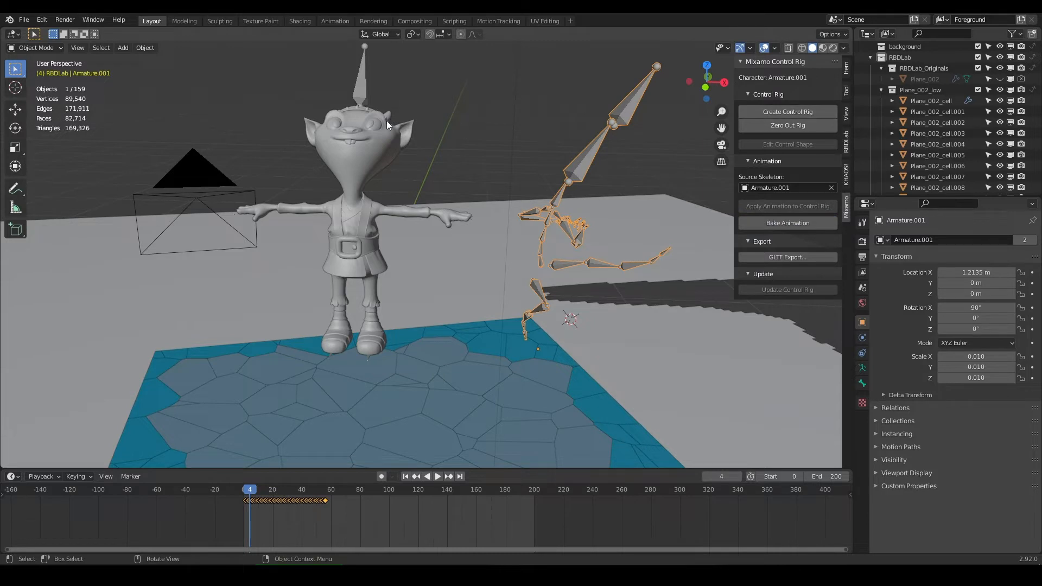
click(782, 111)
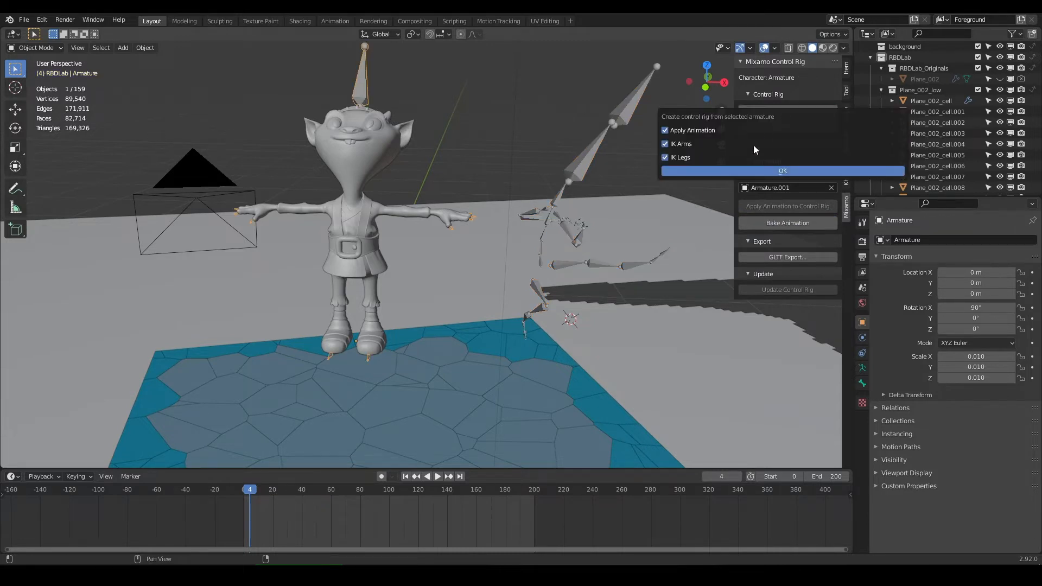
click(748, 173)
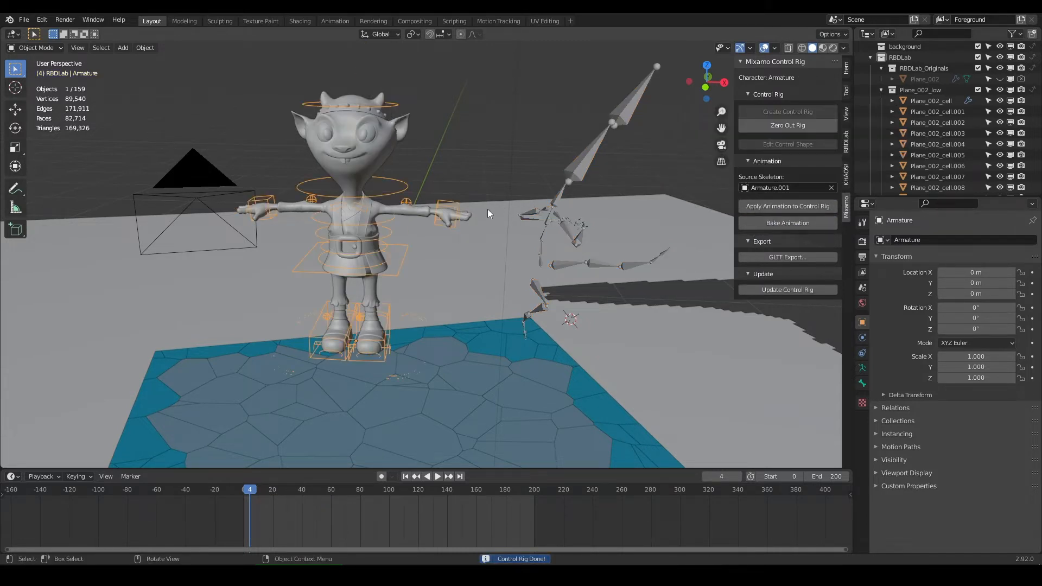
click(773, 210)
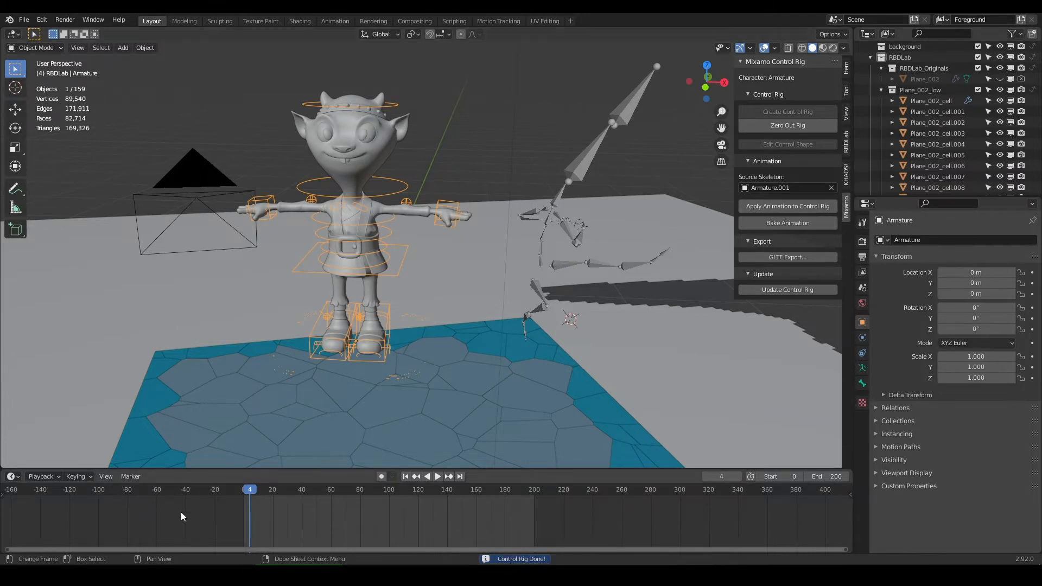
click(767, 205)
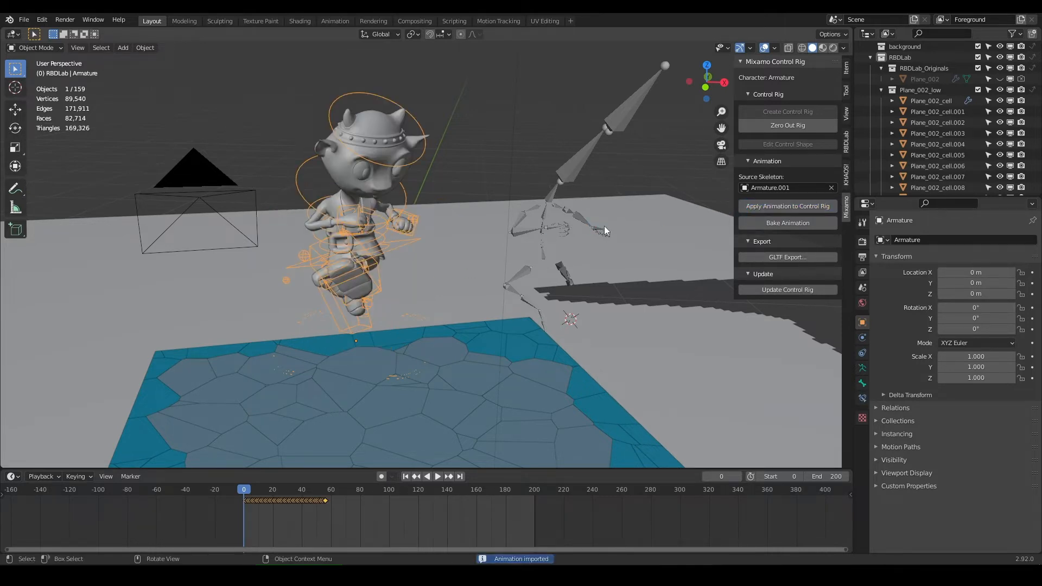
- Play and scrub through the character's Hurricane Kick up to frame 50 to inspect the transferred motion
scroll(412, 339, up, 5)
middle_drag(476, 273, 508, 282)
key(space)
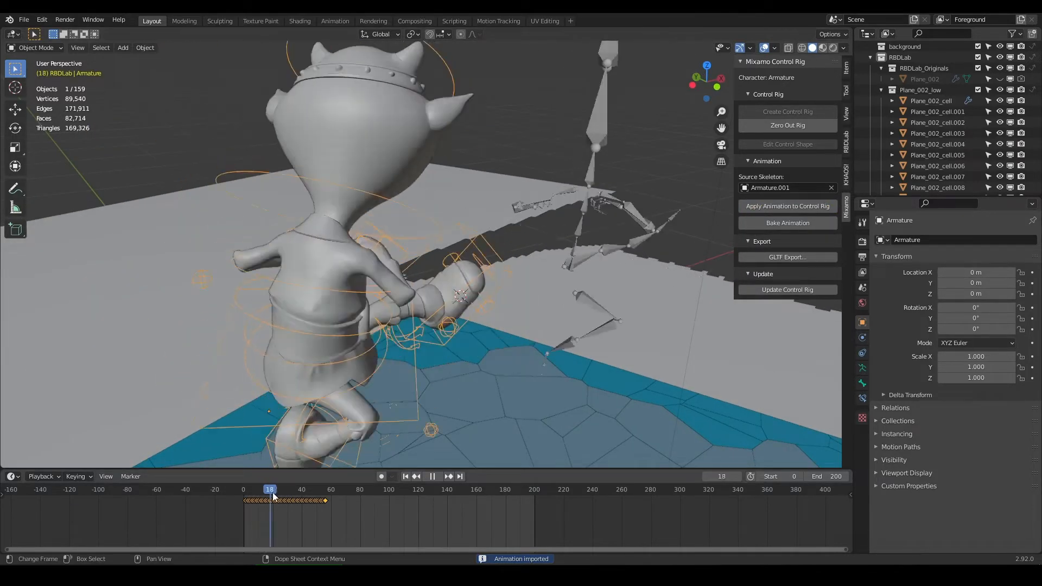
key(space)
scroll(390, 343, down, 6)
drag(284, 491, 315, 494)
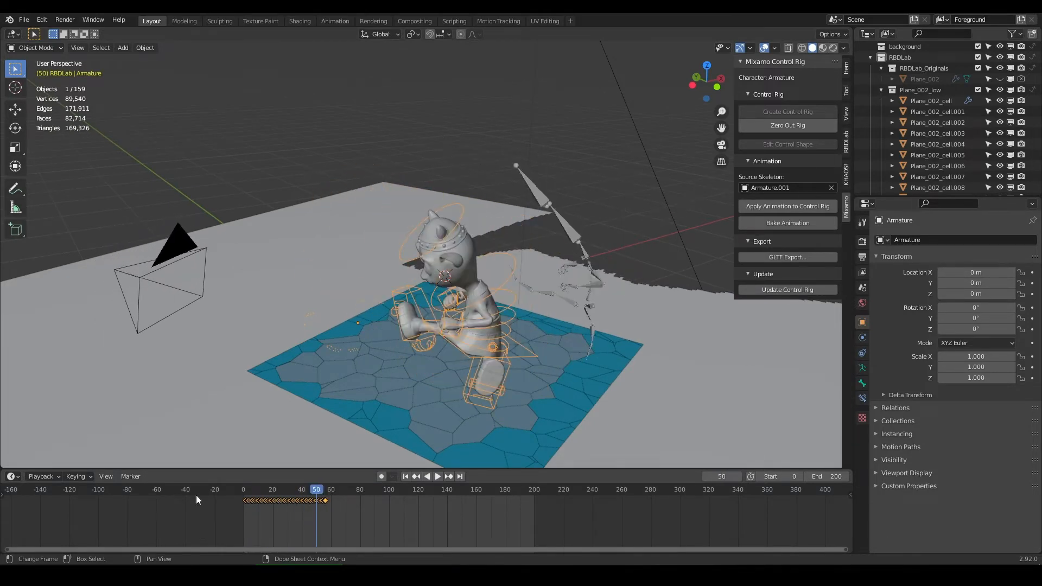
- Show the timeline's channel list, enlarge the timeline area and examine the control rig's keyframed bone channels
drag(3, 494, 76, 505)
click(6, 501)
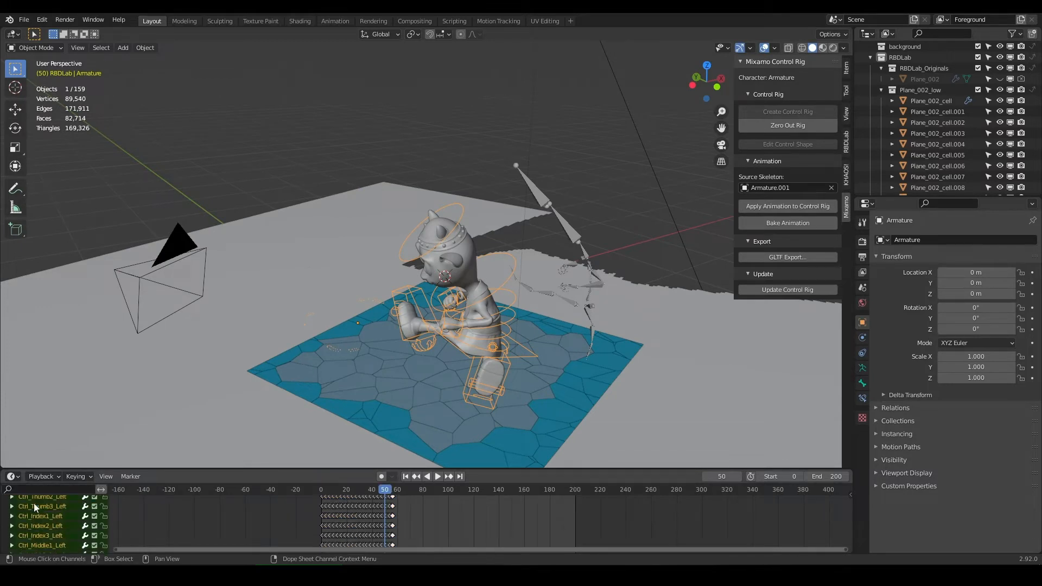
scroll(89, 513, down, 5)
scroll(87, 513, down, 3)
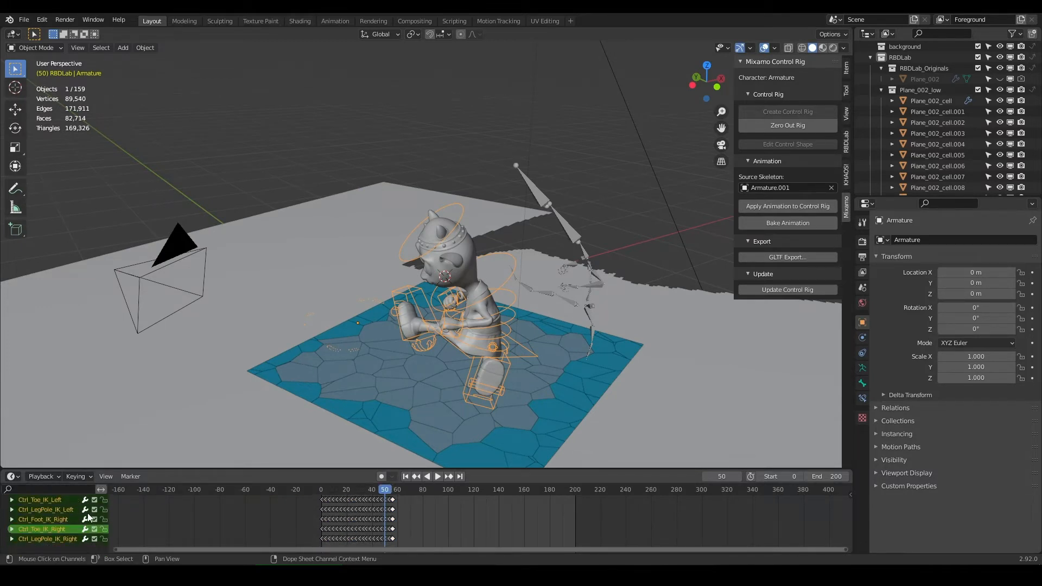
scroll(460, 385, up, 2)
shift+middle_drag(450, 385, 477, 346)
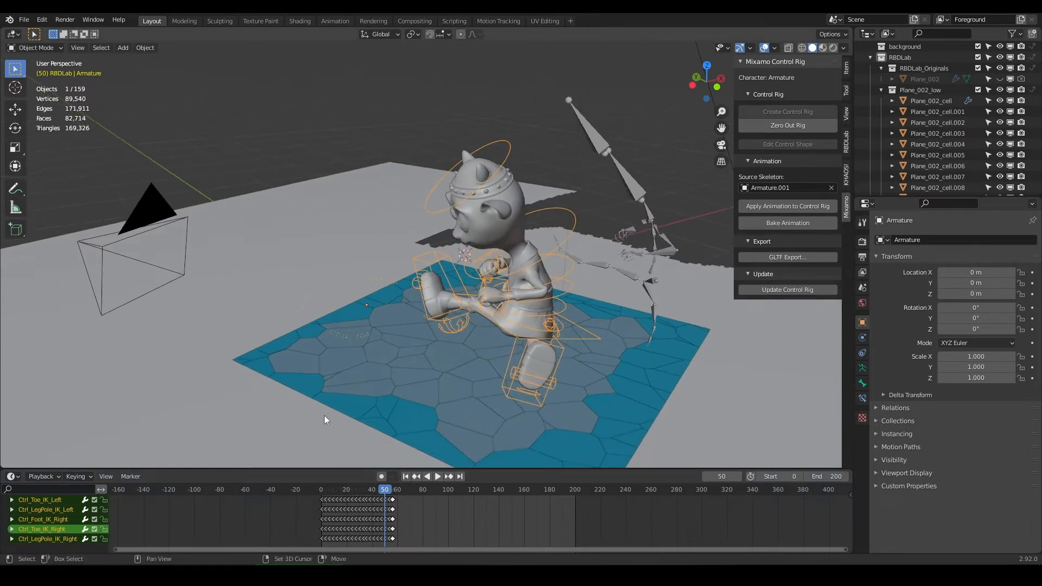
drag(98, 470, 99, 351)
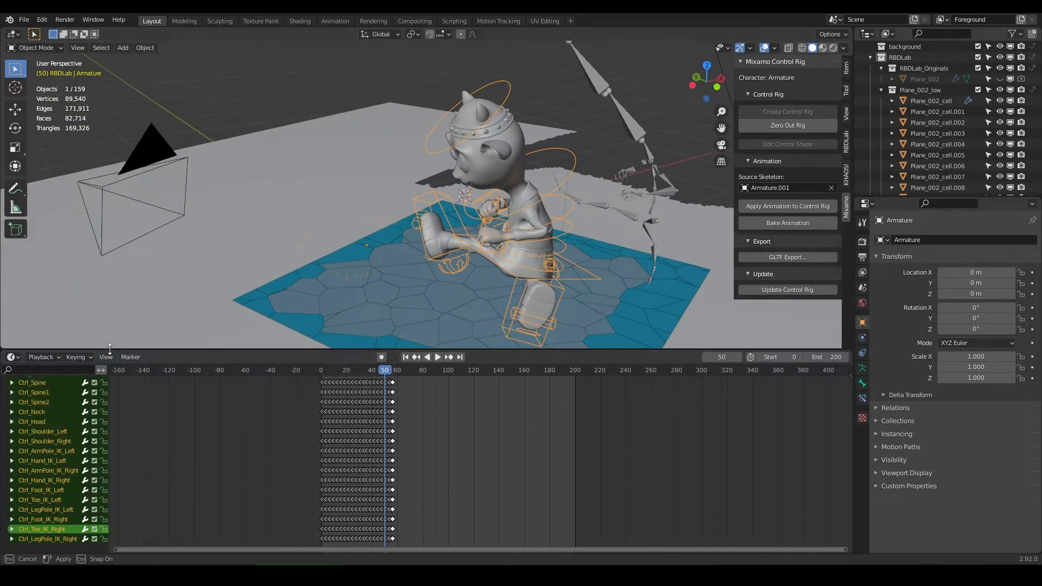
scroll(77, 417, up, 10)
scroll(55, 429, up, 4)
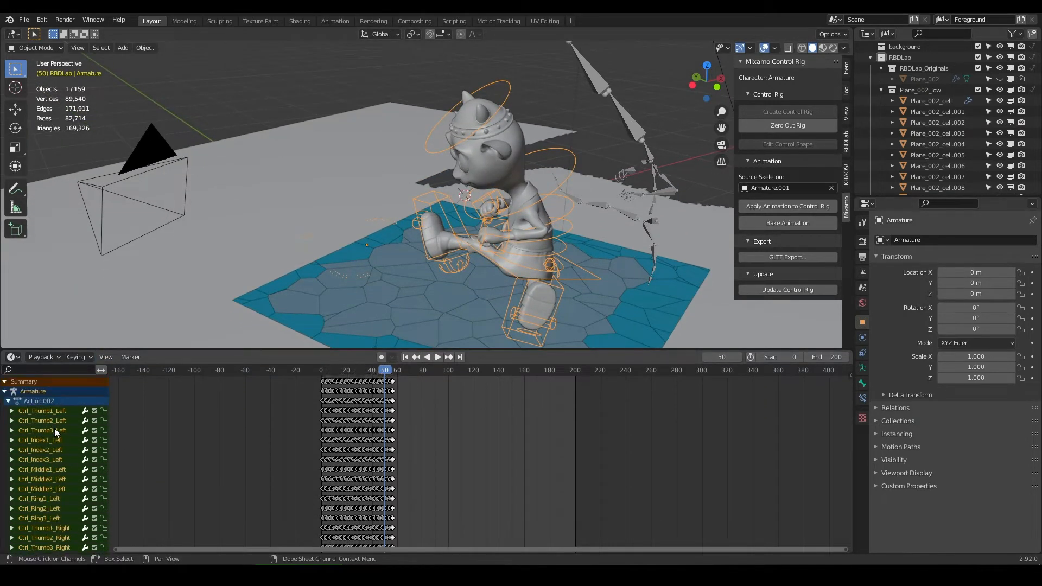
scroll(55, 428, down, 4)
scroll(61, 458, down, 1)
scroll(61, 457, down, 6)
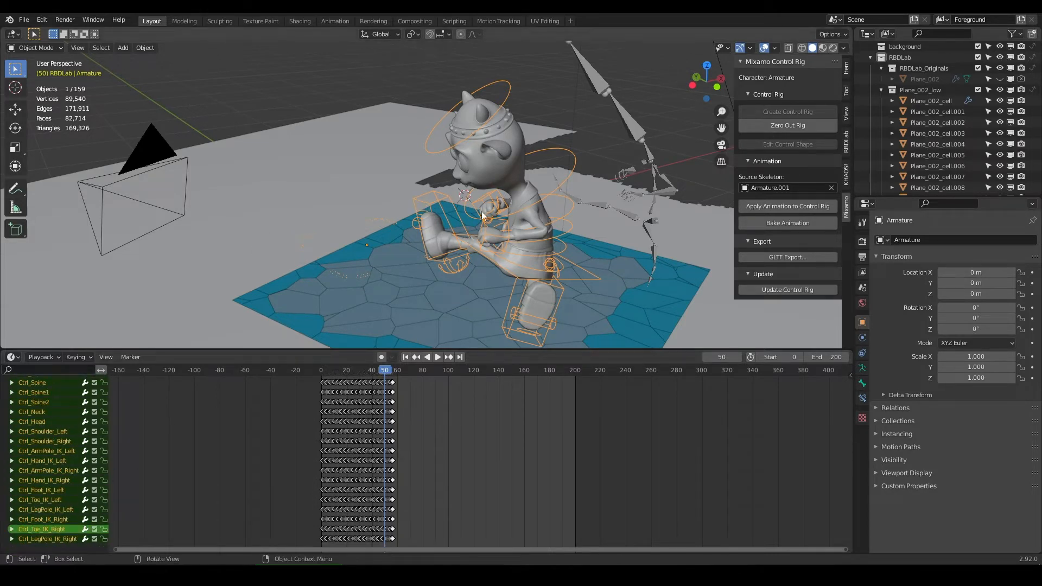
- At frame 0, raise the character's control rig along Z high above the slab and delete the leftover source skeleton
mouse_move(481, 211)
middle_down()
mouse_move(433, 204)
mouse_move(491, 213)
middle_up()
scroll(448, 217, down, 3)
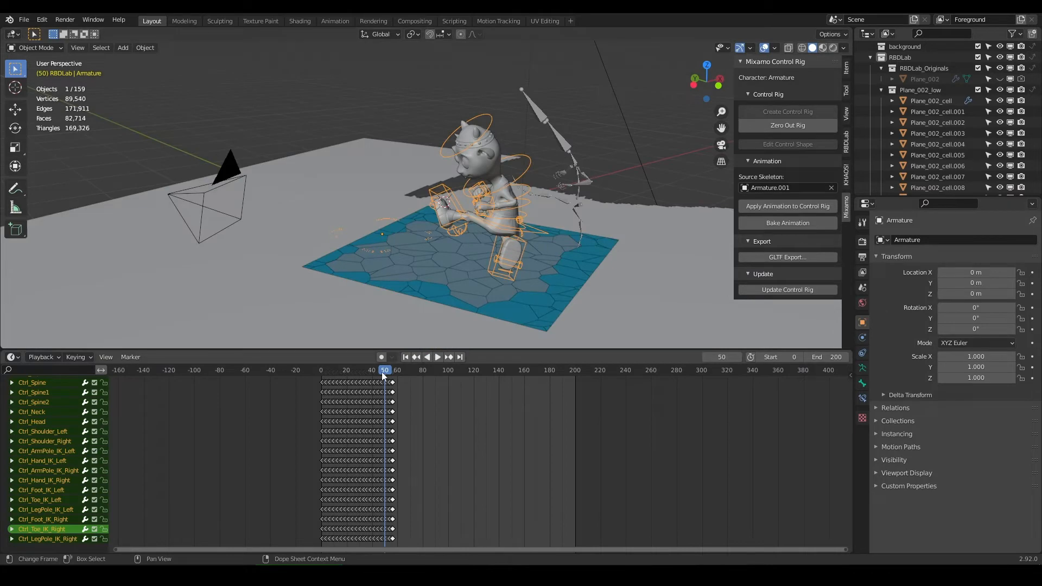
click(311, 372)
middle_drag(394, 231, 428, 222)
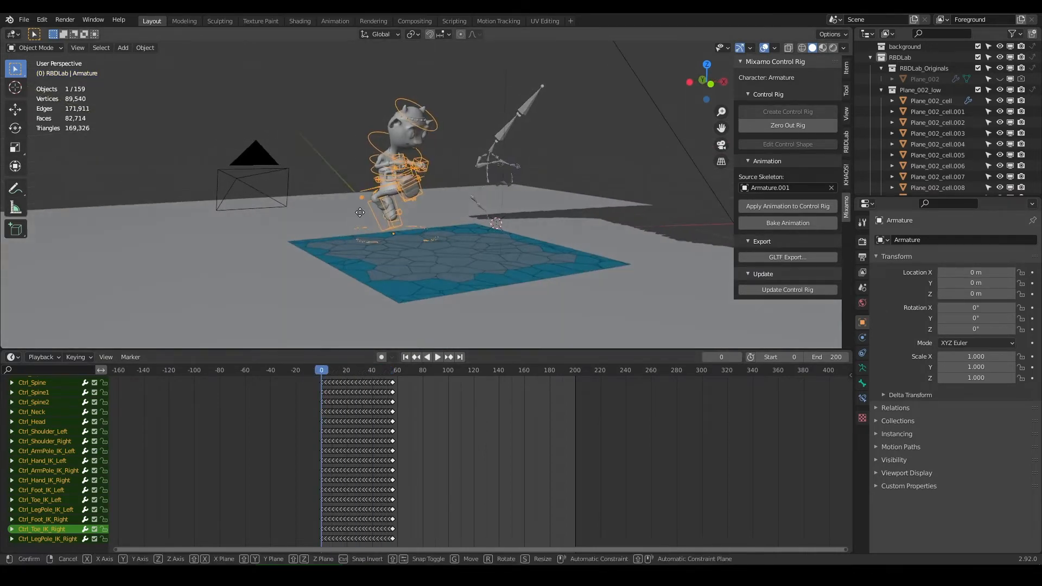
key(g)
key(z)
click(524, 107)
click(524, 106)
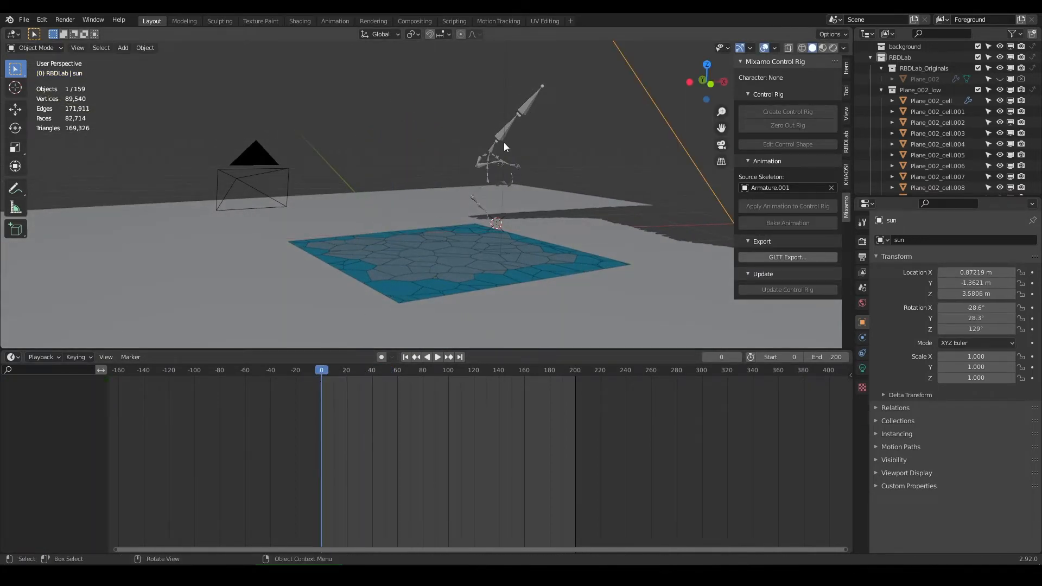
key(Delete)
- Select the character mesh together with its control rig and reposition both freely above the scene
middle_drag(439, 247, 357, 174)
drag(357, 174, 447, 255)
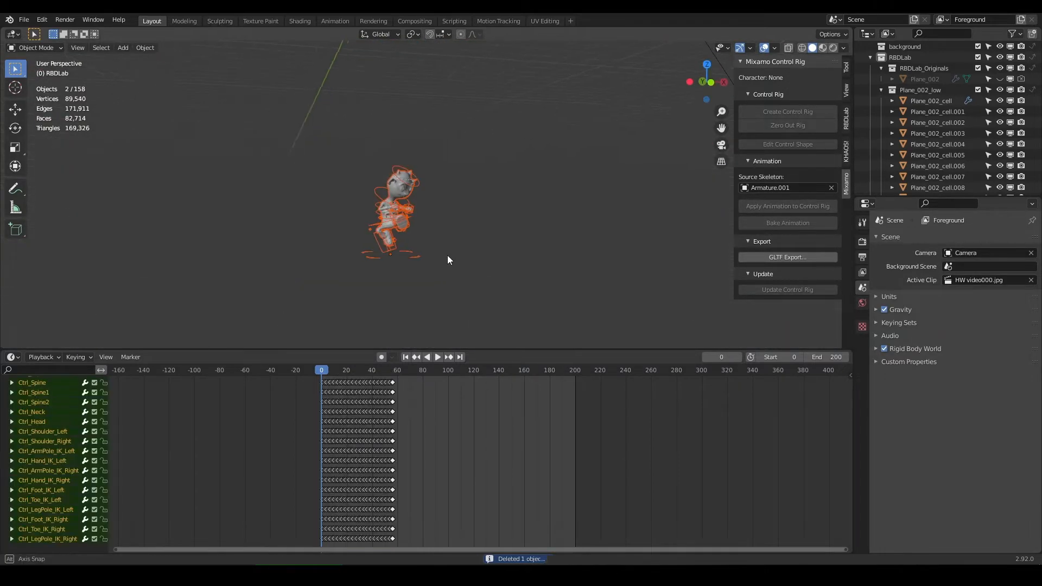
middle_drag(447, 255, 591, 239)
key(g)
click(620, 158)
middle_drag(621, 157, 666, 176)
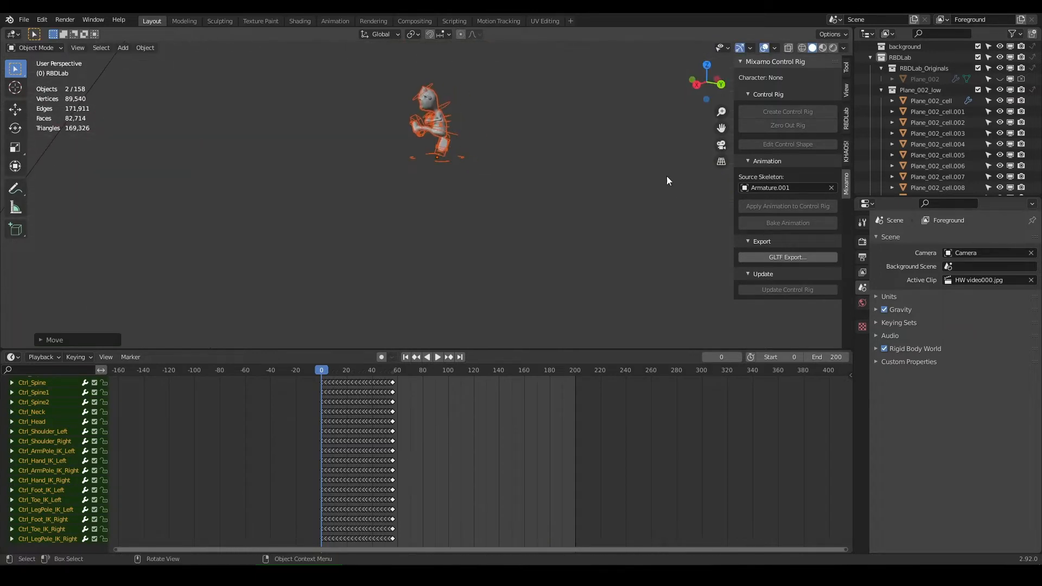
- Move the selected character and control rig freely to a new spot away from the fractured slab
shift+middle_drag(581, 130, 592, 243)
key(g)
click(558, 224)
- Play the kick animation up to frame 53 to inspect the character's travel, and examine the keyframed channels of Action.002
key(space)
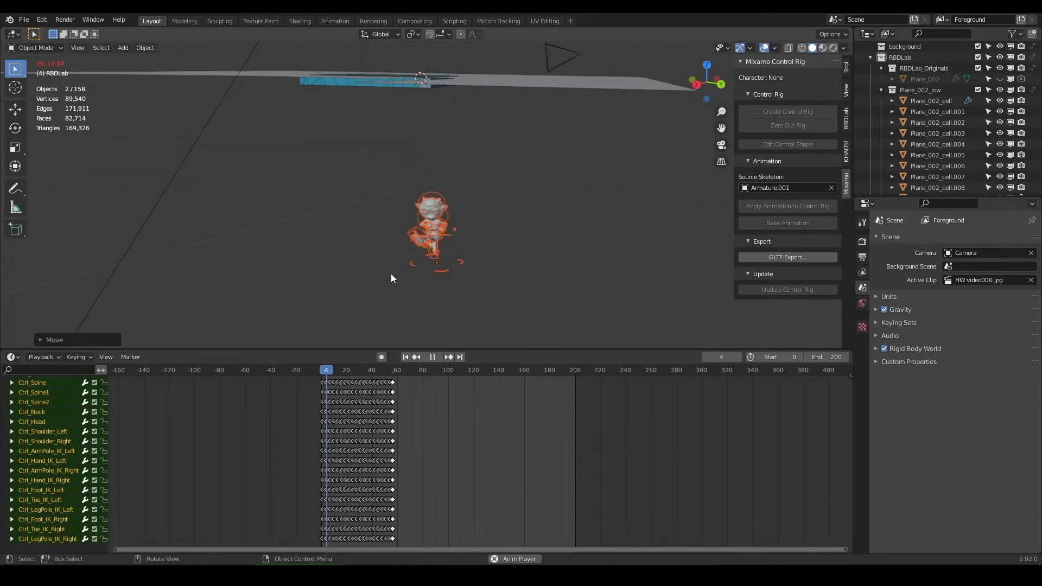
scroll(388, 252, up, 4)
middle_drag(440, 287, 461, 323)
shift+middle_drag(387, 260, 532, 288)
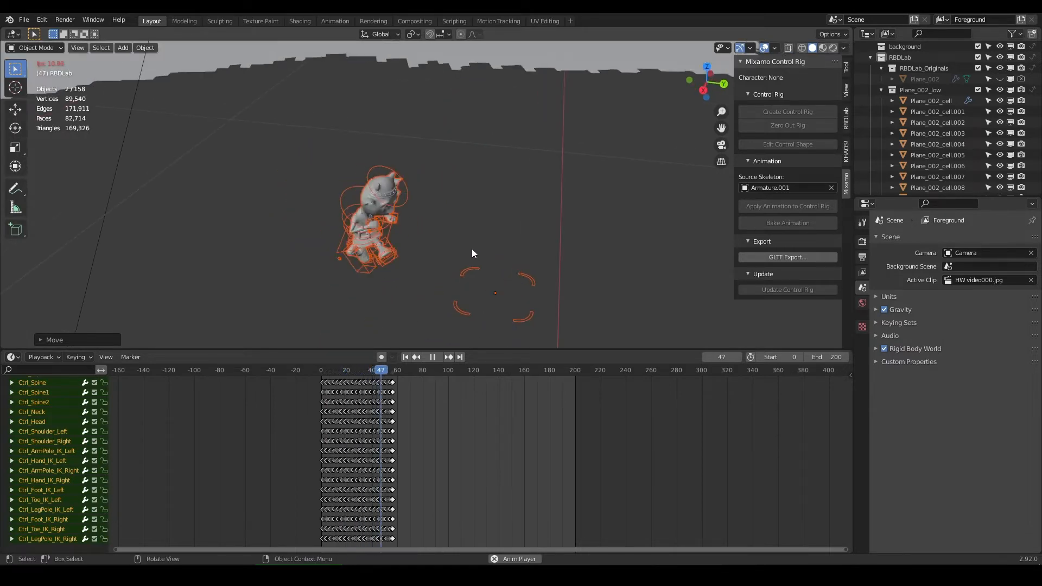
key(space)
middle_drag(471, 249, 445, 246)
scroll(273, 440, up, 2)
scroll(272, 440, up, 1)
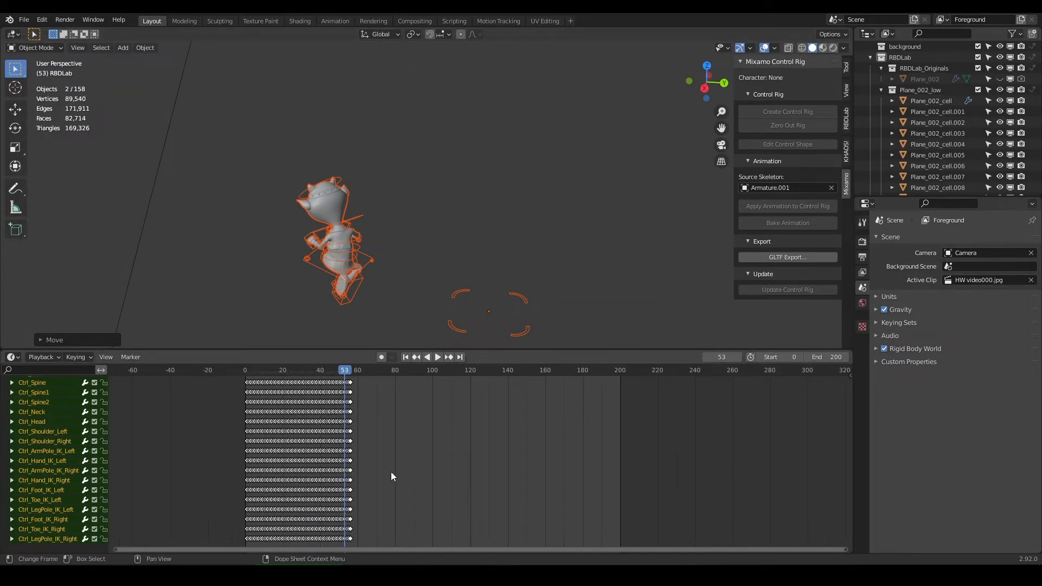
drag(850, 502, 845, 383)
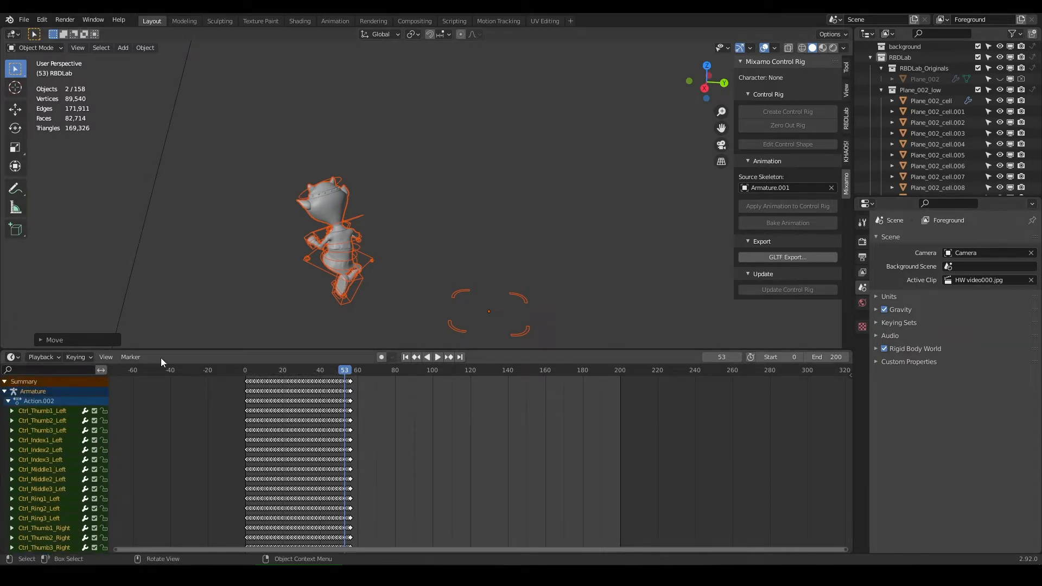
- Change the timeline area to the Nonlinear Animation editor and set the current frame to 1, where the armature's action begins
click(7, 361)
click(157, 432)
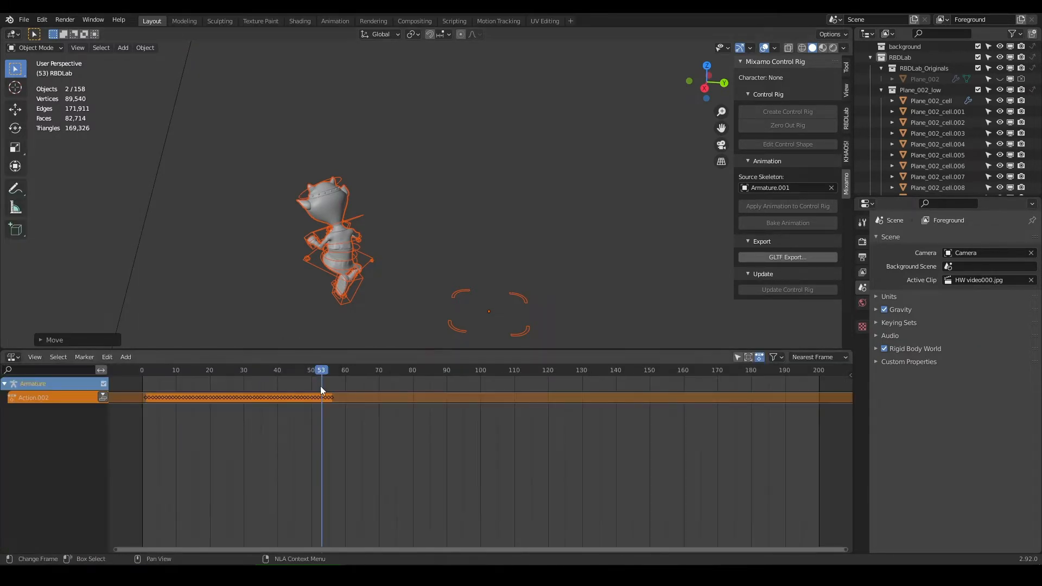
drag(321, 389, 146, 382)
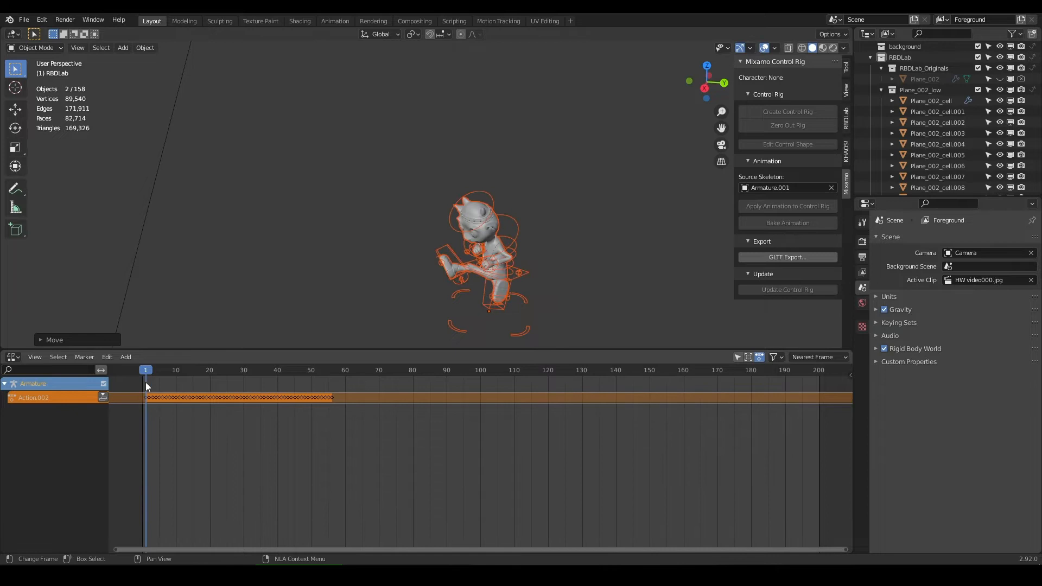
- Push the armature's baked action down into an NLA strip and show the Action.002 strip's properties
click(103, 399)
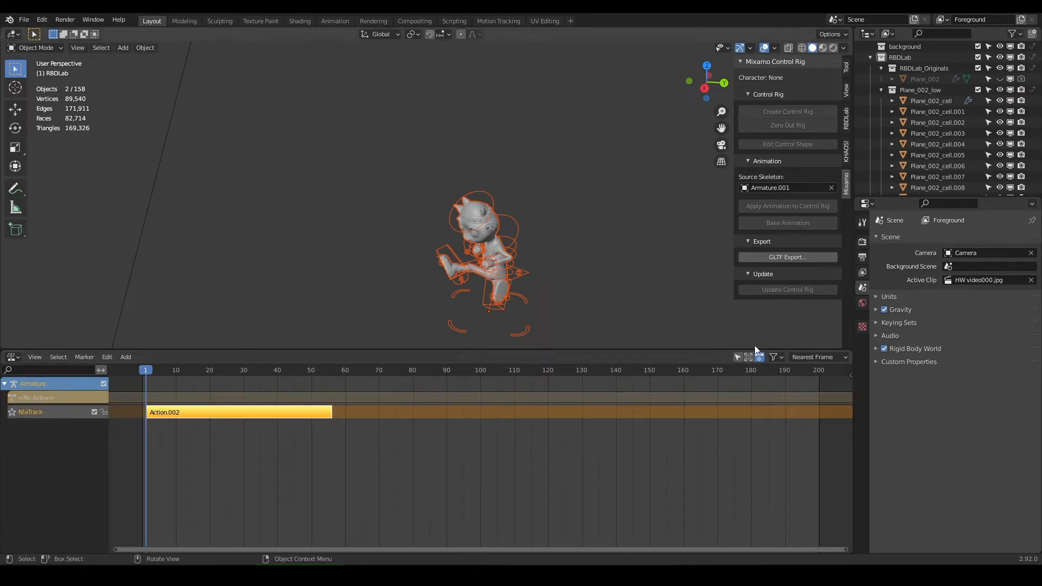
click(848, 376)
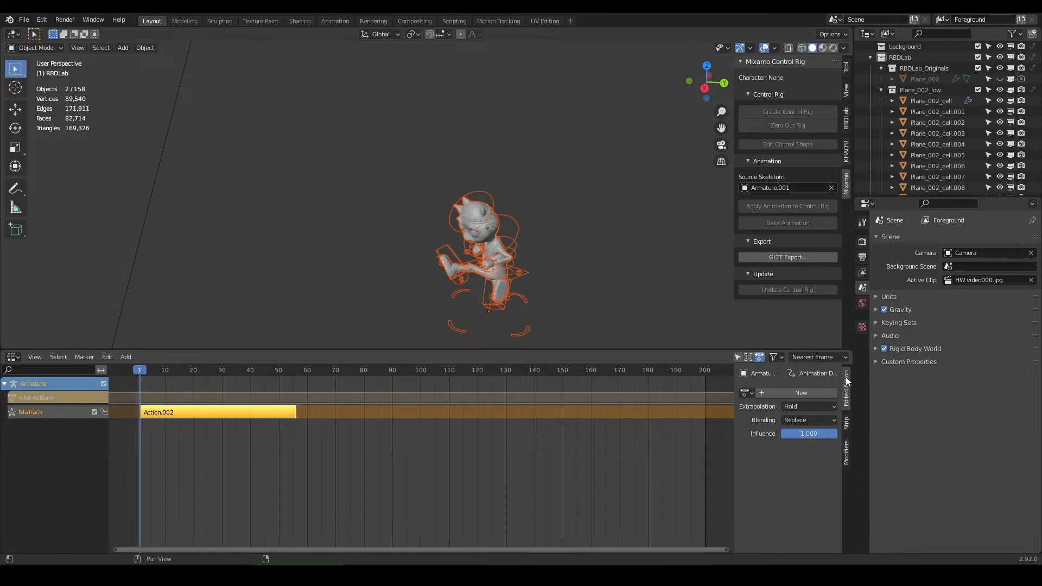
click(845, 413)
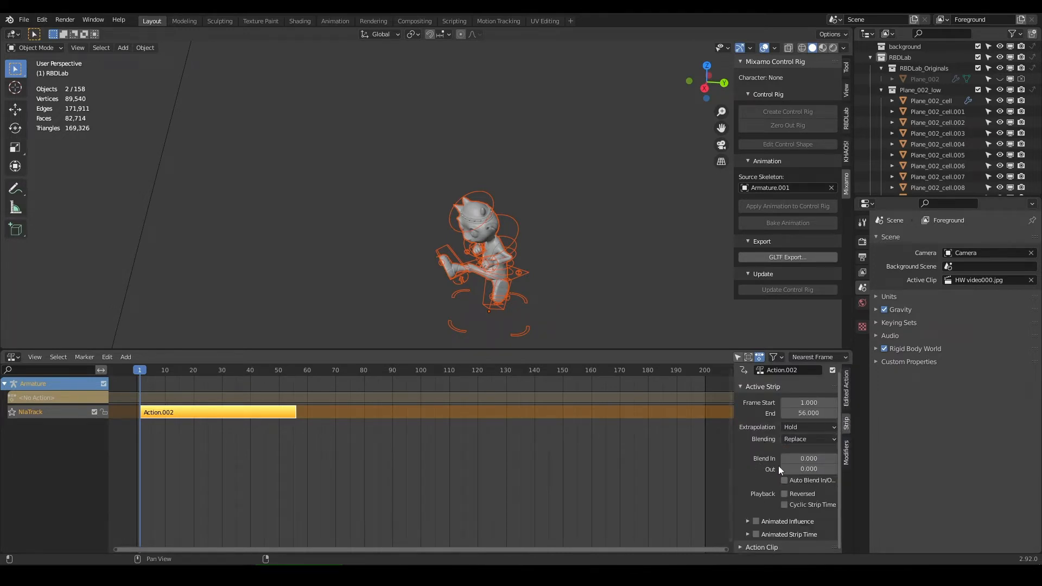
click(846, 446)
click(845, 427)
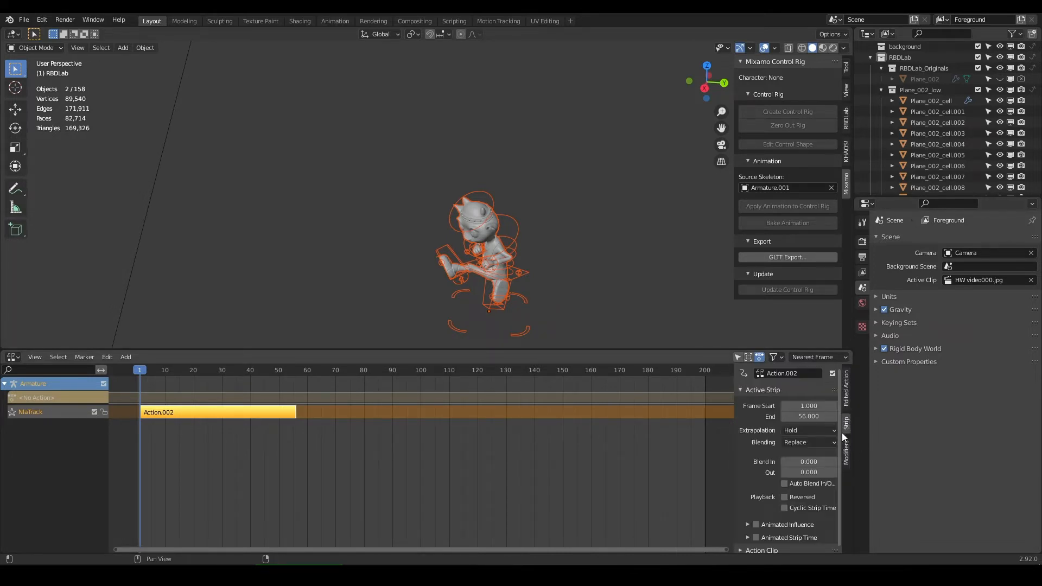
- Set the repeat count of the Action.002 strip to 4
scroll(784, 519, down, 1)
scroll(767, 516, down, 4)
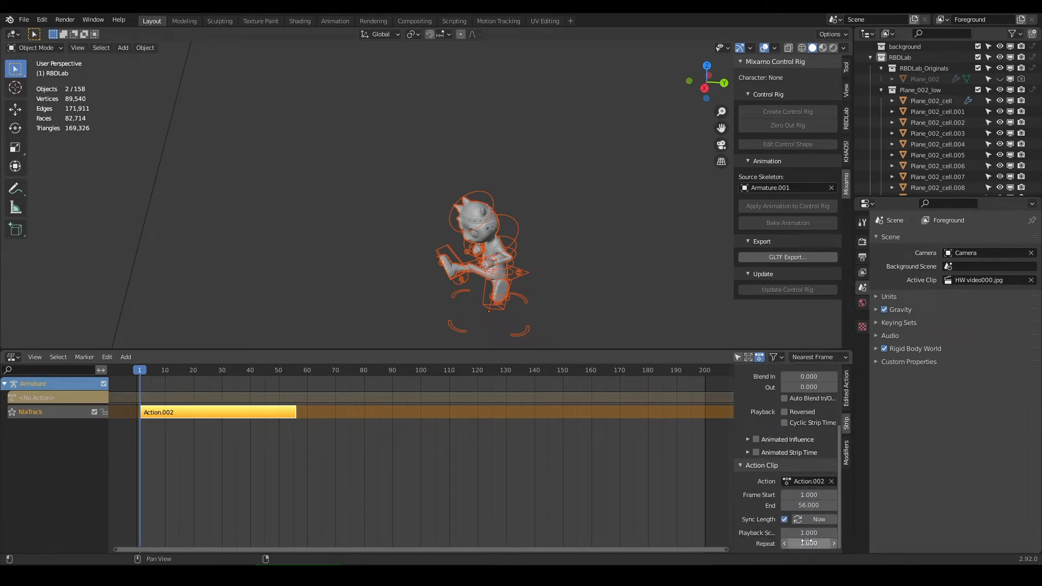
click(834, 544)
click(836, 544)
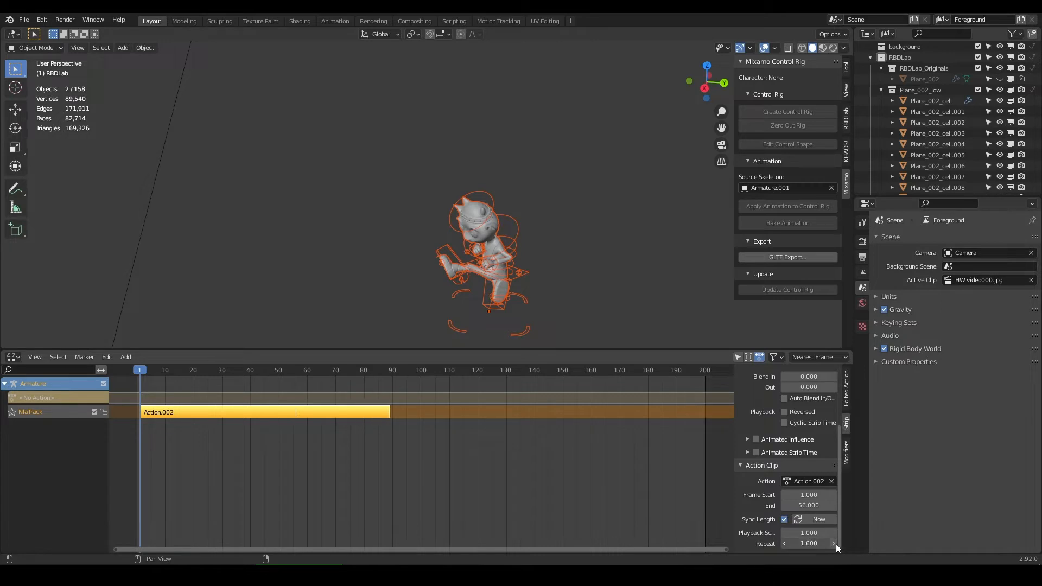
click(836, 544)
click(836, 544)
drag(809, 544, 831, 544)
- Scrub the timeline to frame 45 to check the repeated kick, and review the strip's frame range and clip settings
click(228, 371)
drag(239, 374, 266, 372)
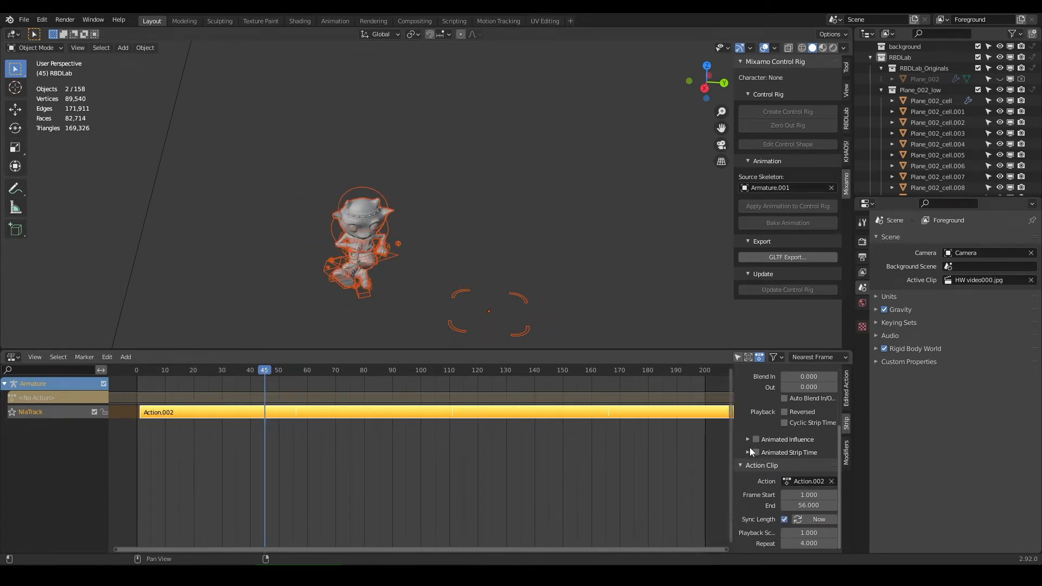
scroll(750, 448, up, 2)
scroll(797, 459, up, 1)
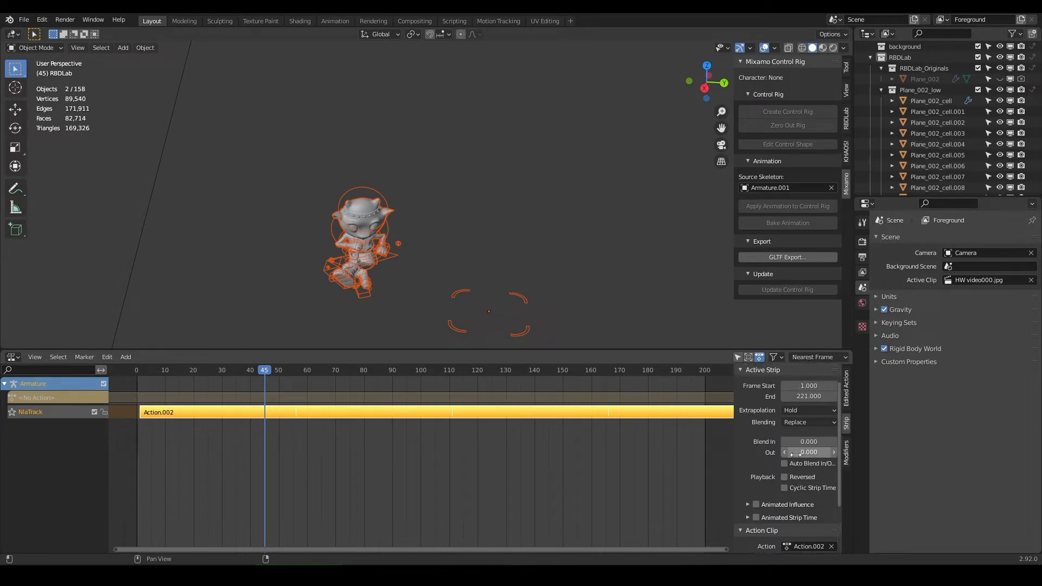
scroll(792, 406, up, 1)
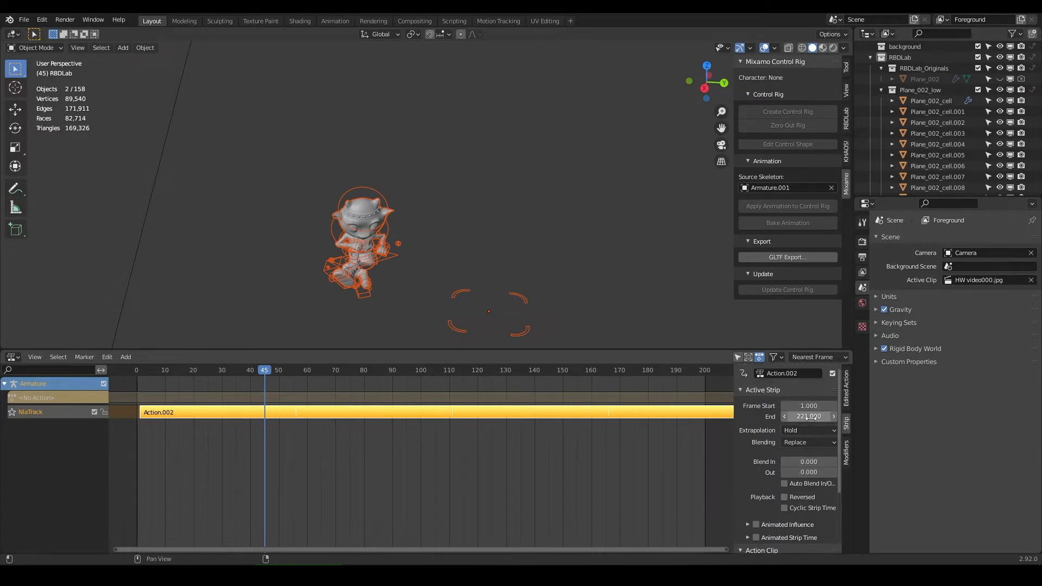
scroll(764, 472, down, 4)
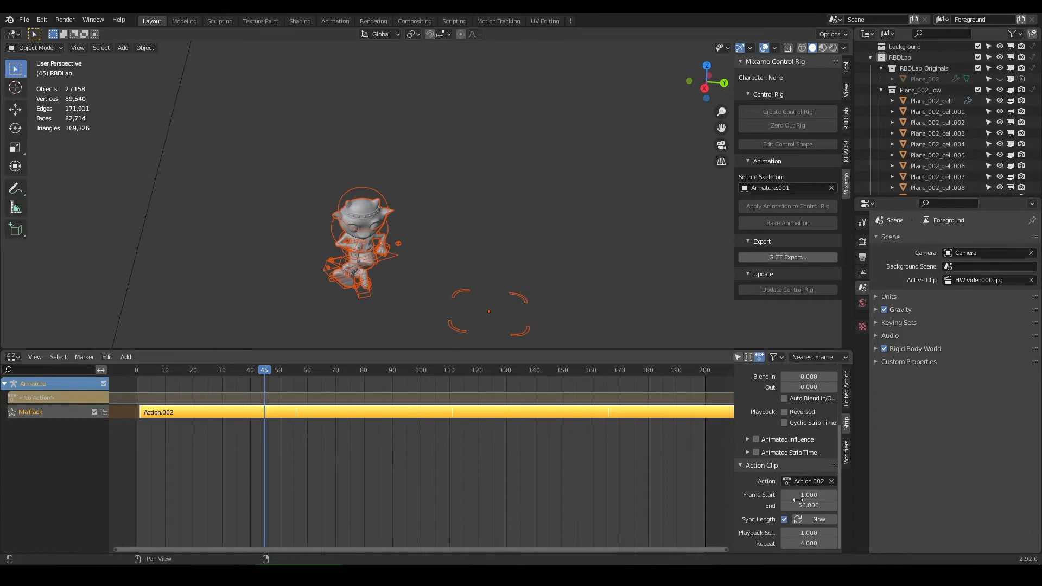
middle_drag(507, 275, 489, 214)
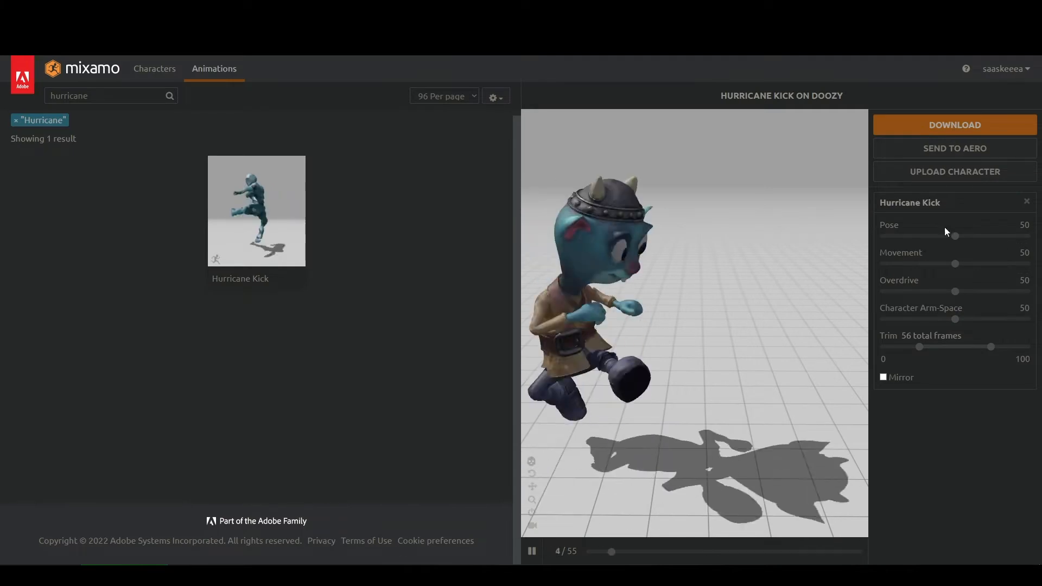
- Switch to Mixamo, set the Hurricane Kick's Pose to 49 and Movement to 0, and download the adjusted animation
click(954, 237)
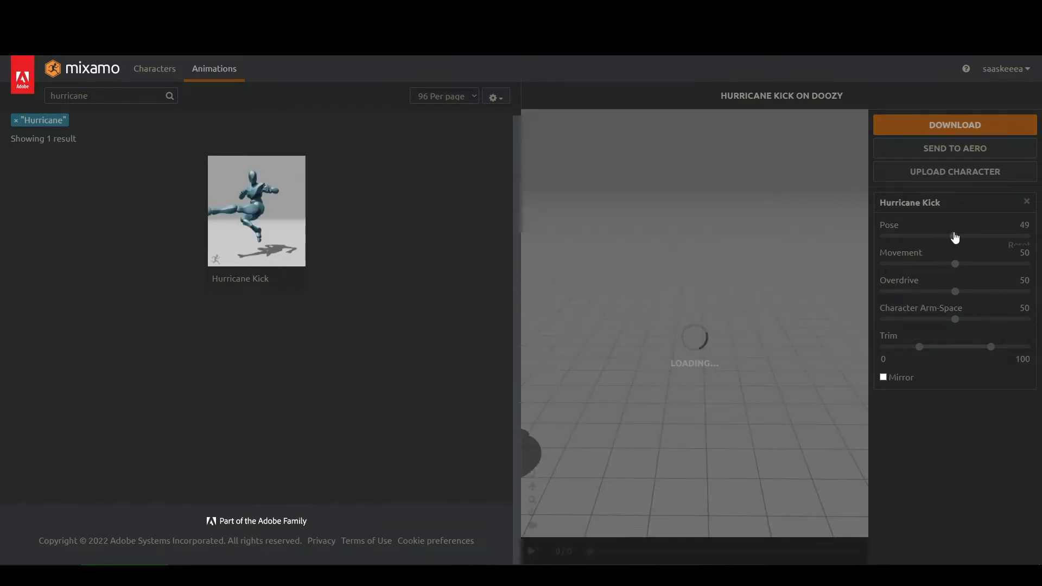
drag(954, 265, 884, 264)
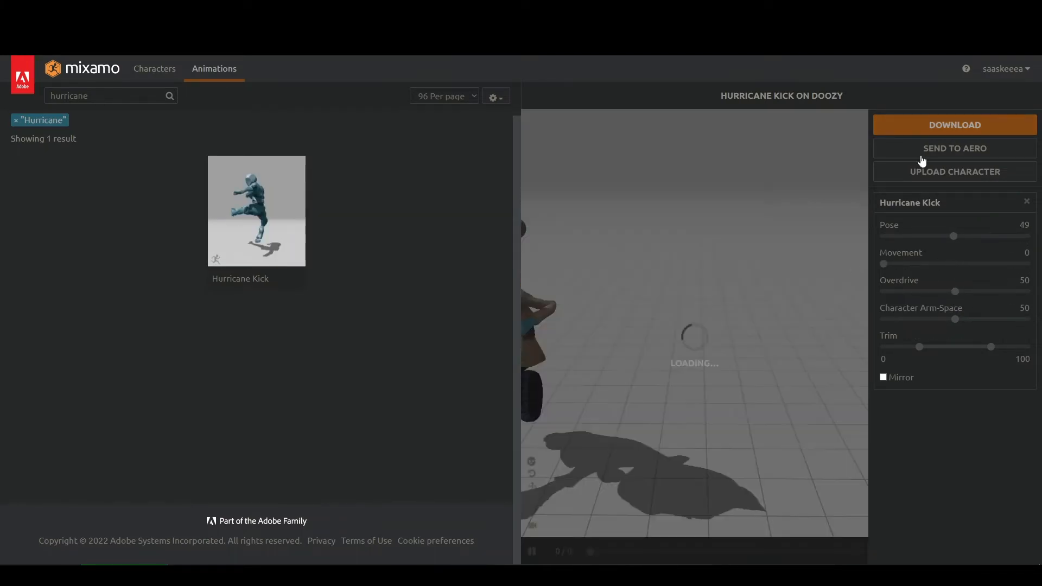
click(935, 126)
click(659, 224)
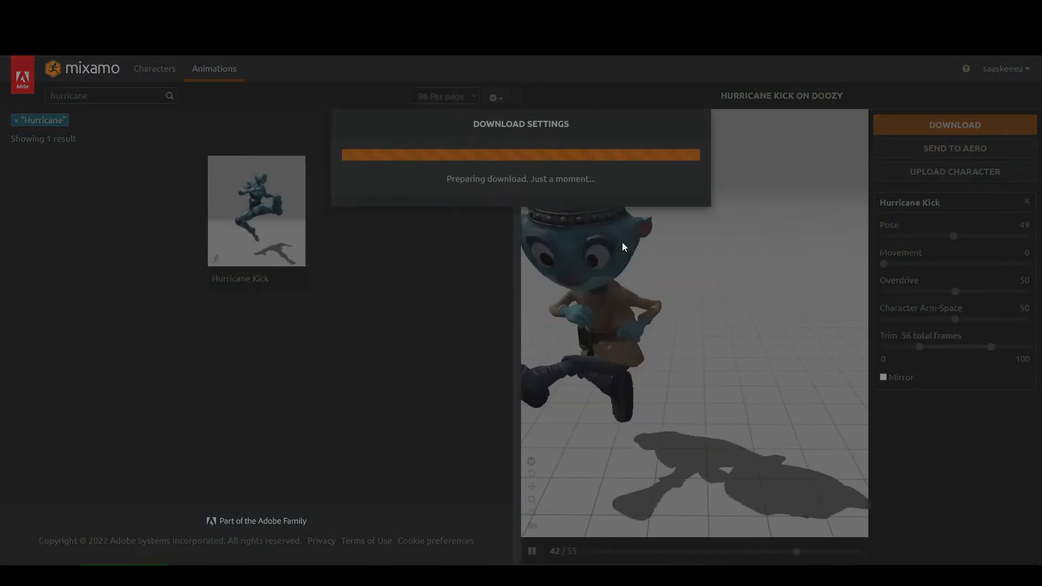
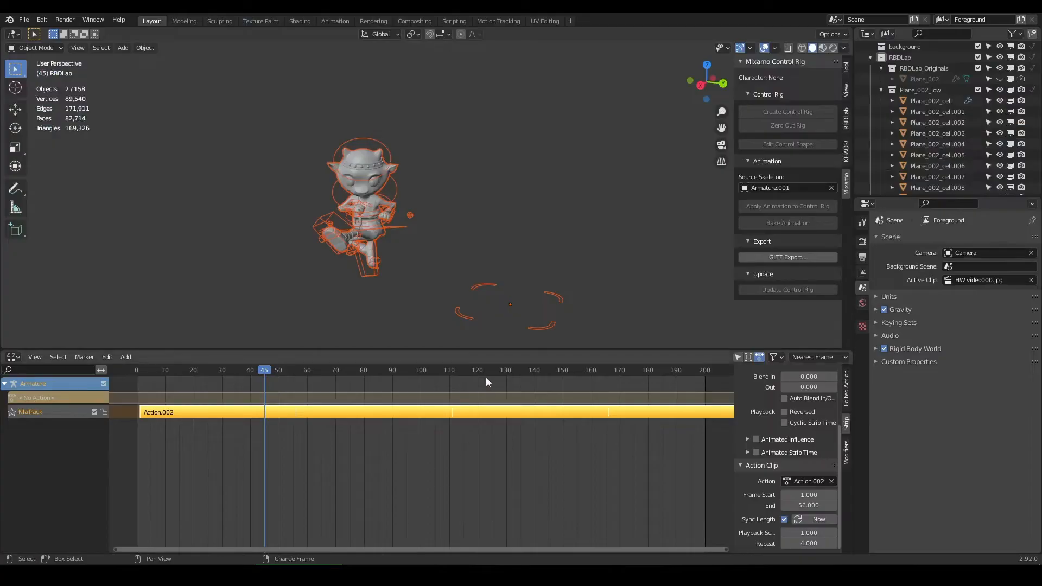
- Switch to Blender and import the downloaded Hurricane Kick FBX from the Downloads folder
click(24, 20)
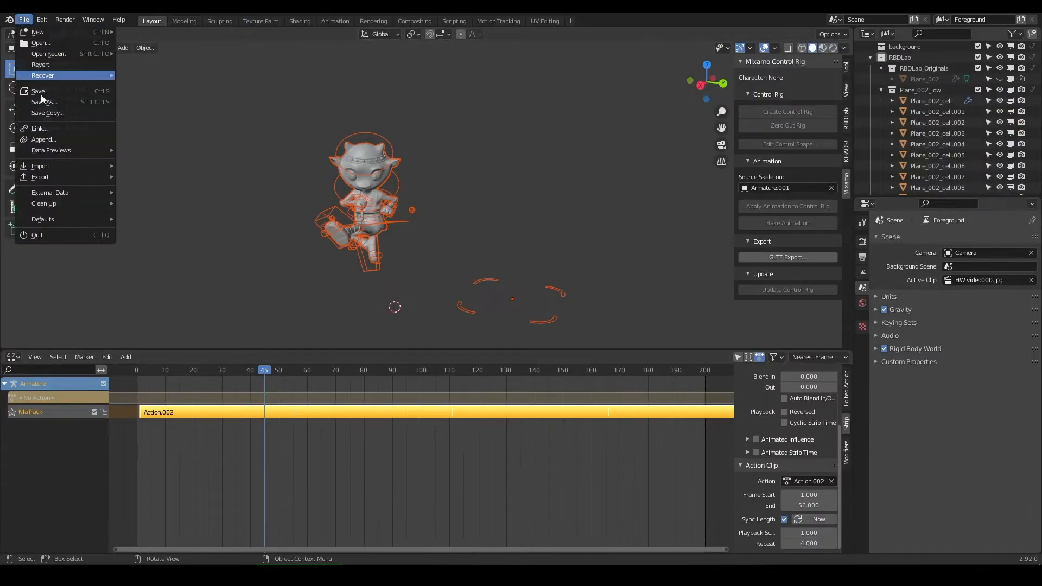
mouse_move(52, 166)
click(163, 230)
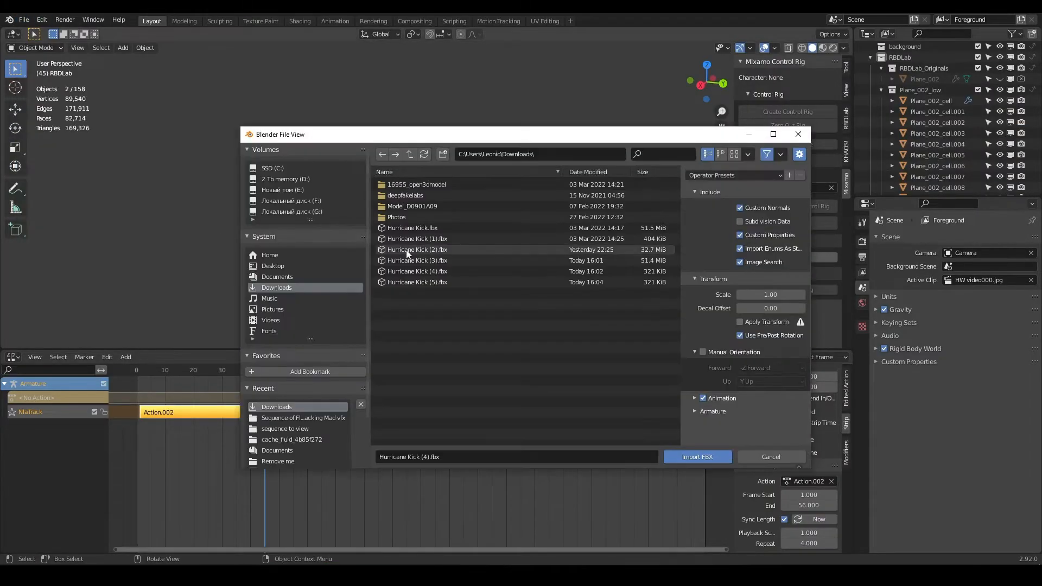
double_click(425, 277)
- Move the imported armature beside the horned character, to about X 1.27 m, Y 0.15 m, Z -3.38 m
middle_drag(448, 279, 425, 253)
scroll(389, 277, down, 4)
scroll(389, 277, up, 4)
scroll(426, 251, down, 6)
key(g)
click(412, 307)
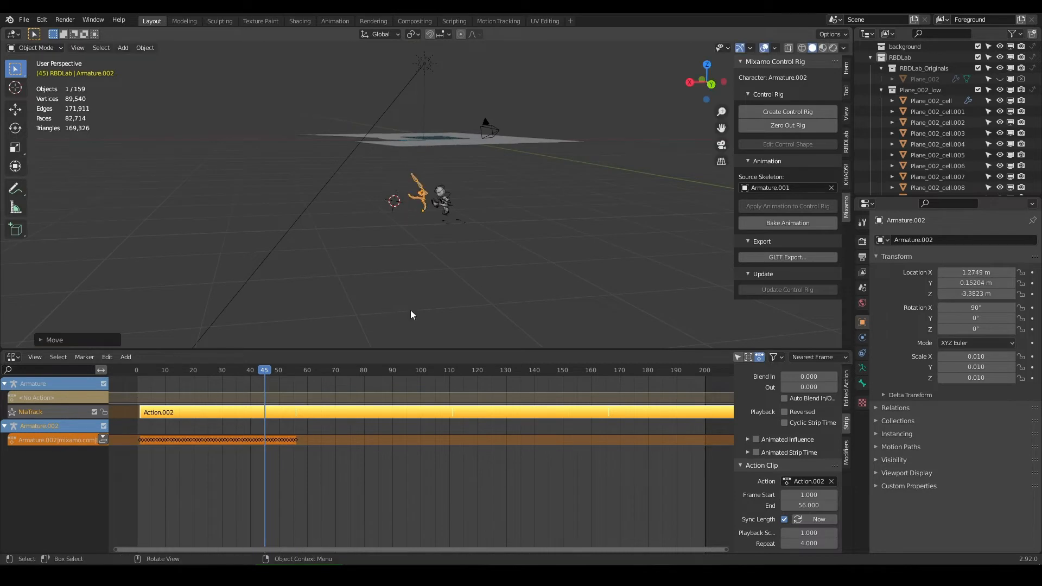
- Select the character's control rig, set the imported Armature.002 as its source skeleton, and apply that animation to the control rig
scroll(445, 271, up, 5)
click(504, 173)
click(397, 156)
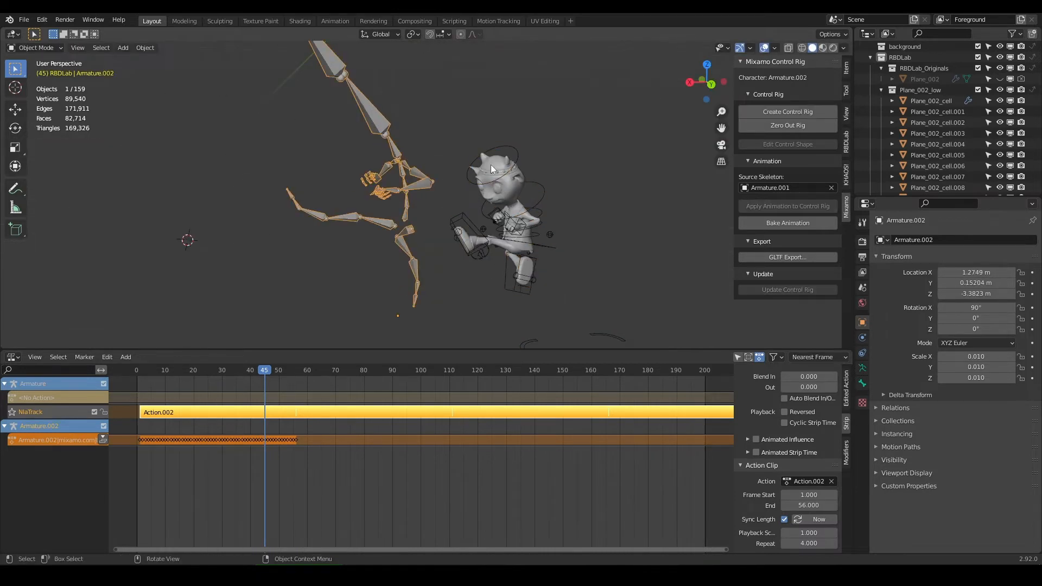
click(501, 165)
click(516, 165)
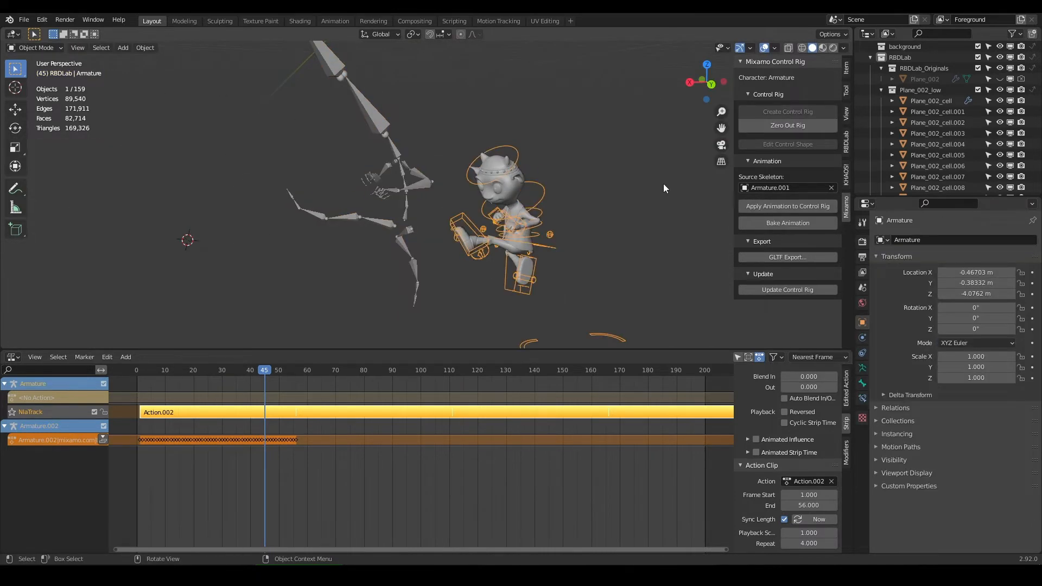
click(784, 189)
click(830, 188)
click(831, 188)
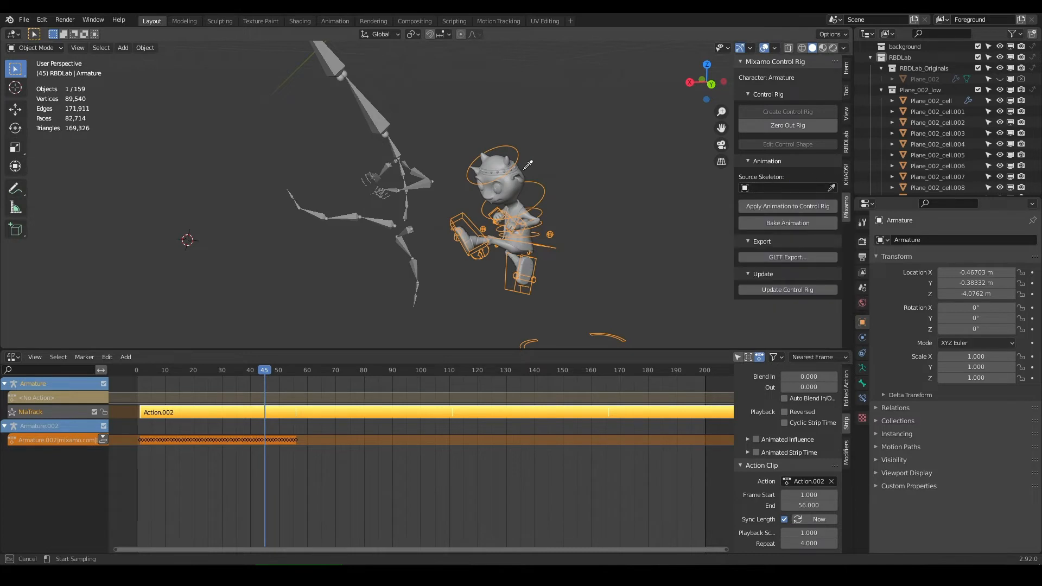
click(385, 134)
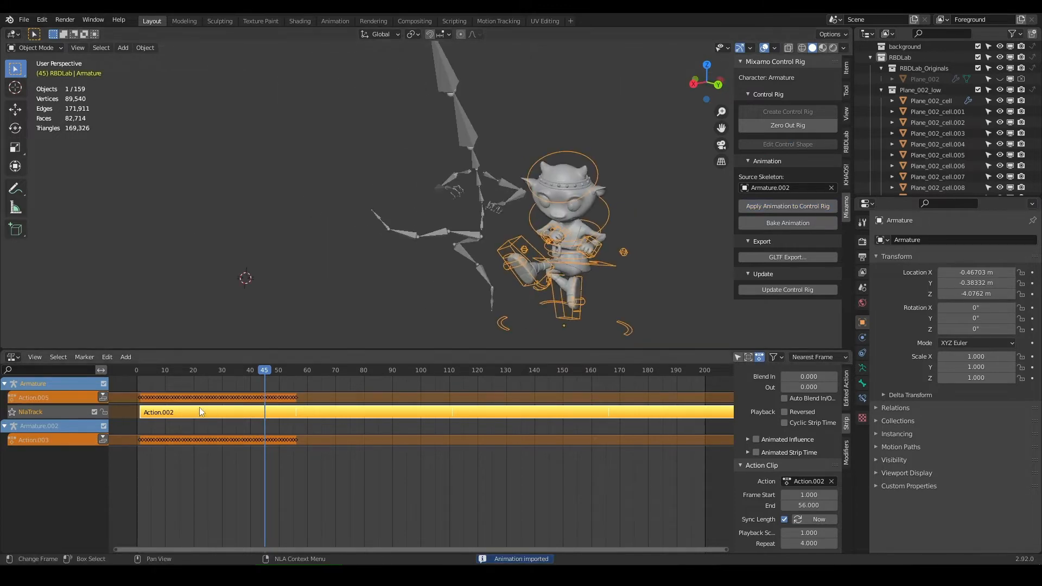
- Scrub through the newly applied animation and push Action.005 down into its own NLA strip
click(149, 375)
drag(145, 375, 264, 374)
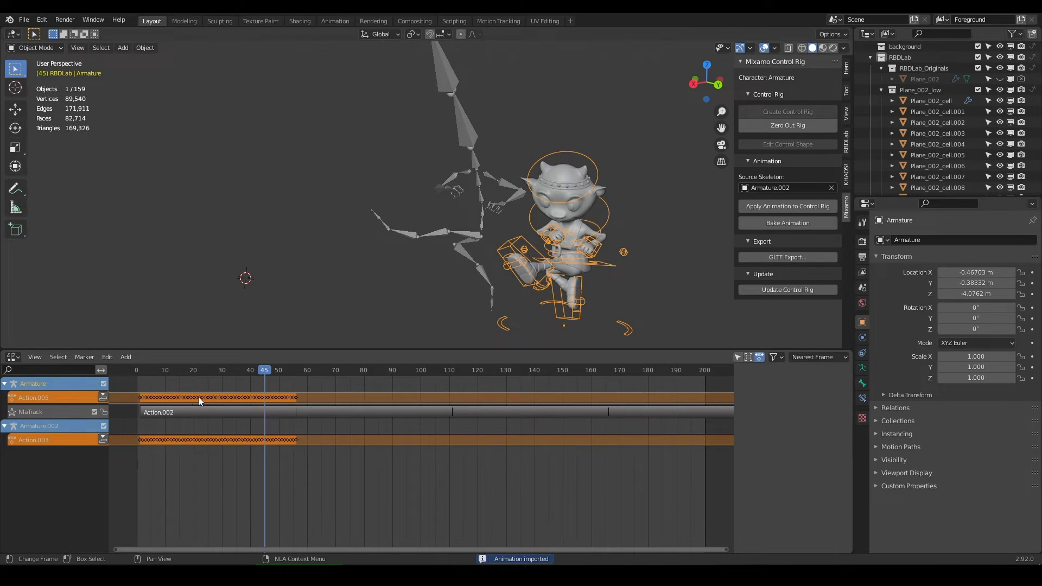
click(103, 397)
- Delete the imported Armature.002 skeleton standing beside the character
click(582, 220)
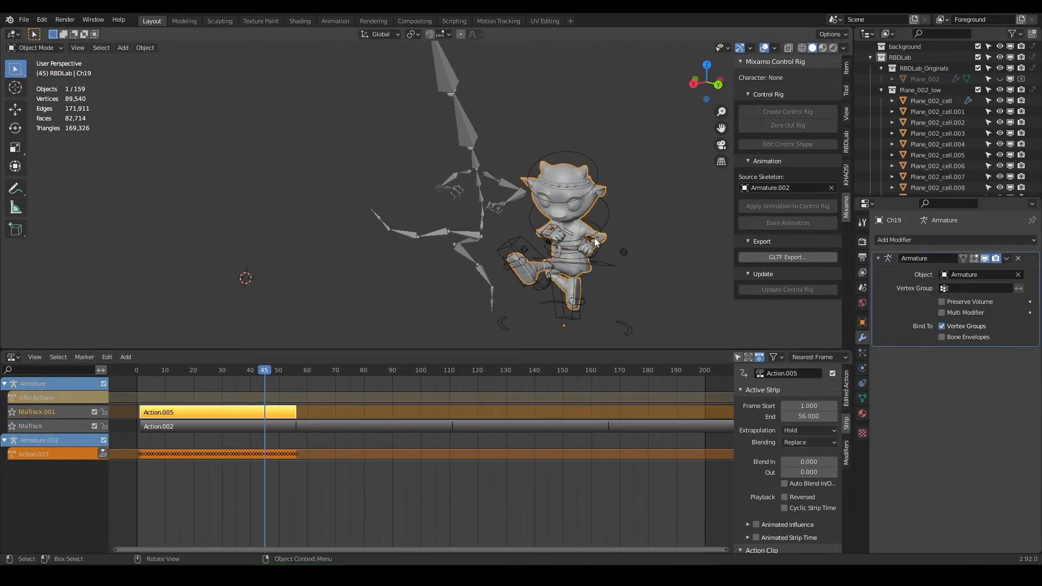
click(595, 239)
shift+middle_drag(627, 255, 558, 251)
click(397, 192)
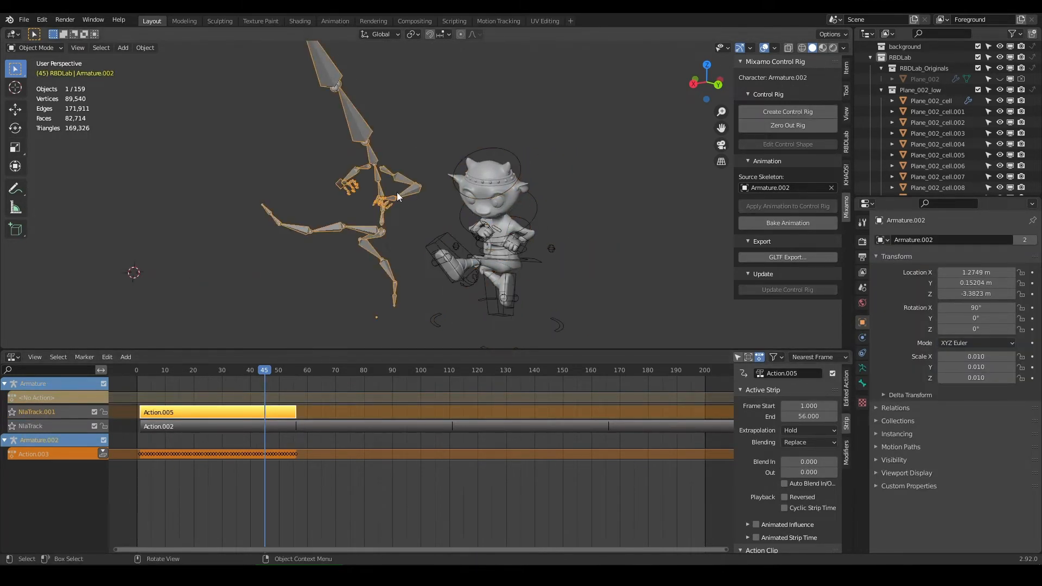
key(Delete)
- Select the character's control rig, set the Action.005 strip's repeat to 4.5, and play the animation from frame 0
click(514, 235)
click(510, 281)
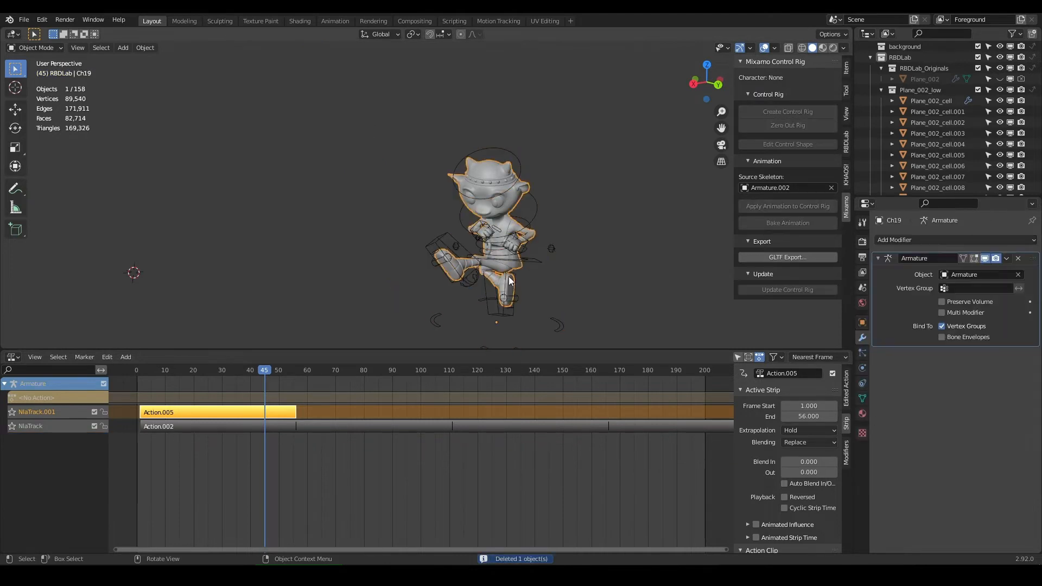
click(501, 226)
drag(288, 393, 137, 380)
scroll(775, 473, down, 5)
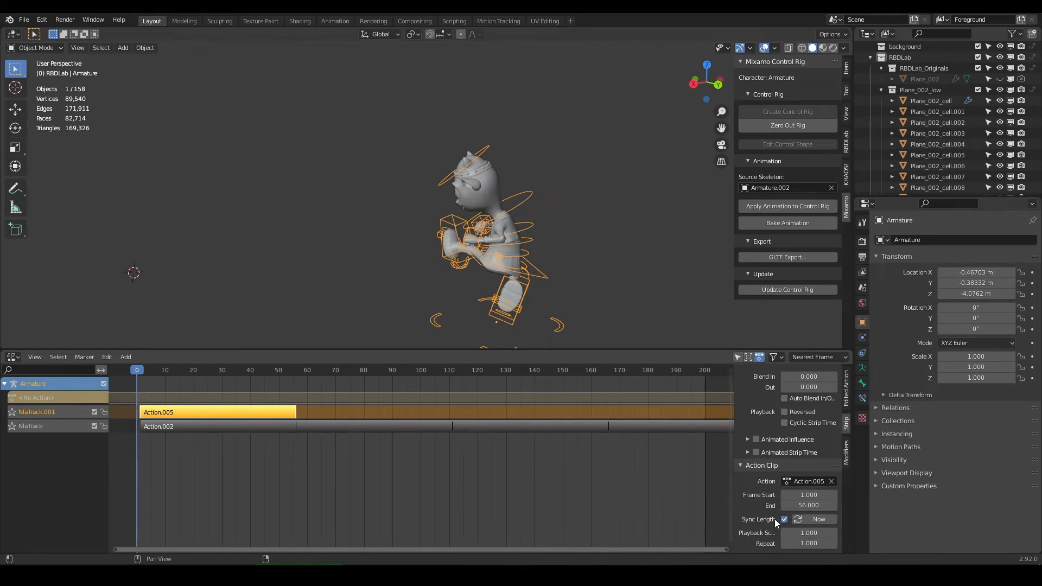
drag(809, 544, 869, 543)
key(space)
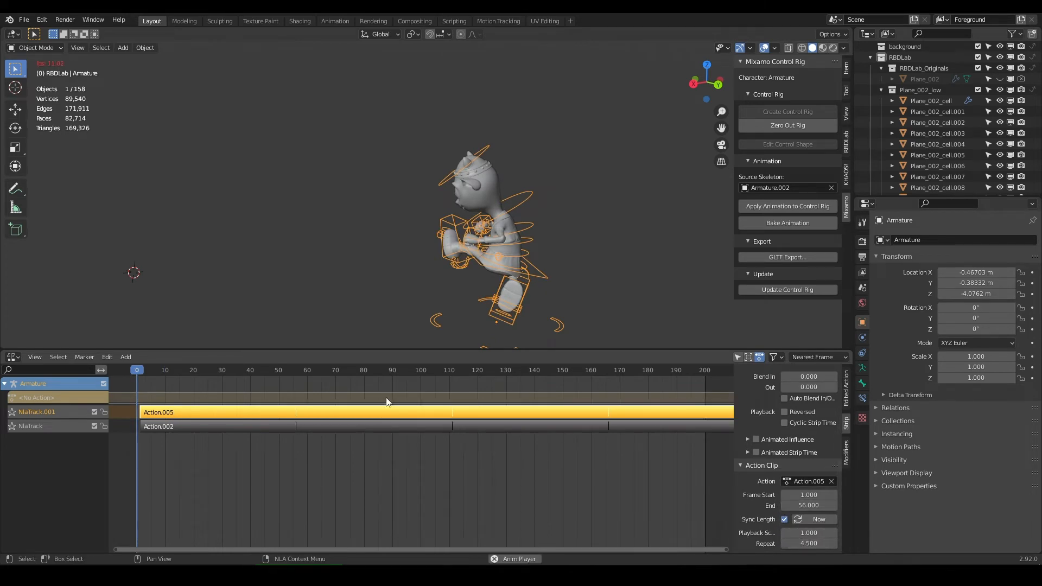
scroll(479, 222, down, 2)
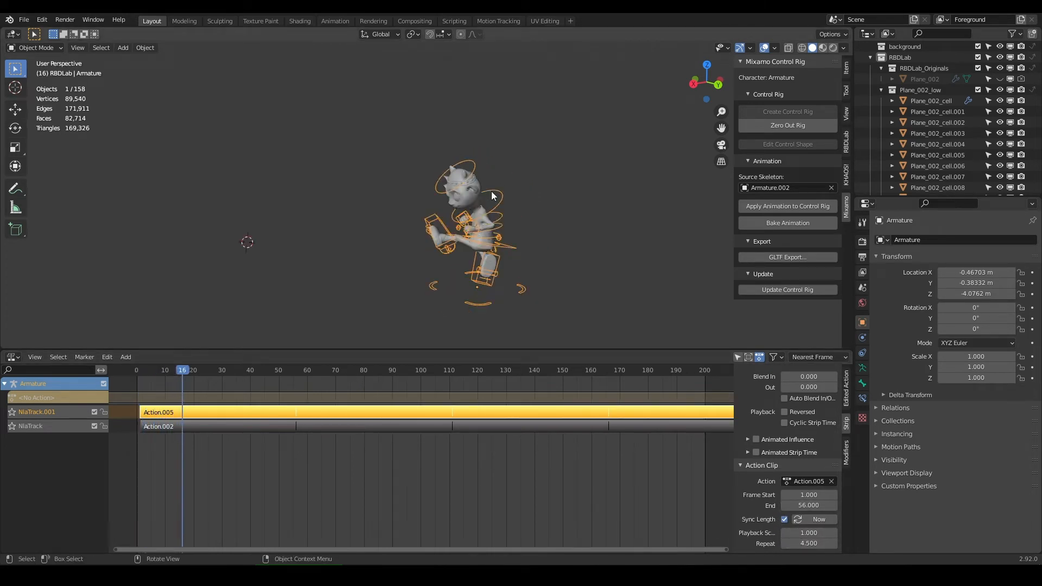
- Hide the control rig to preview the character's animation without it, and undo the hiding
key(h)
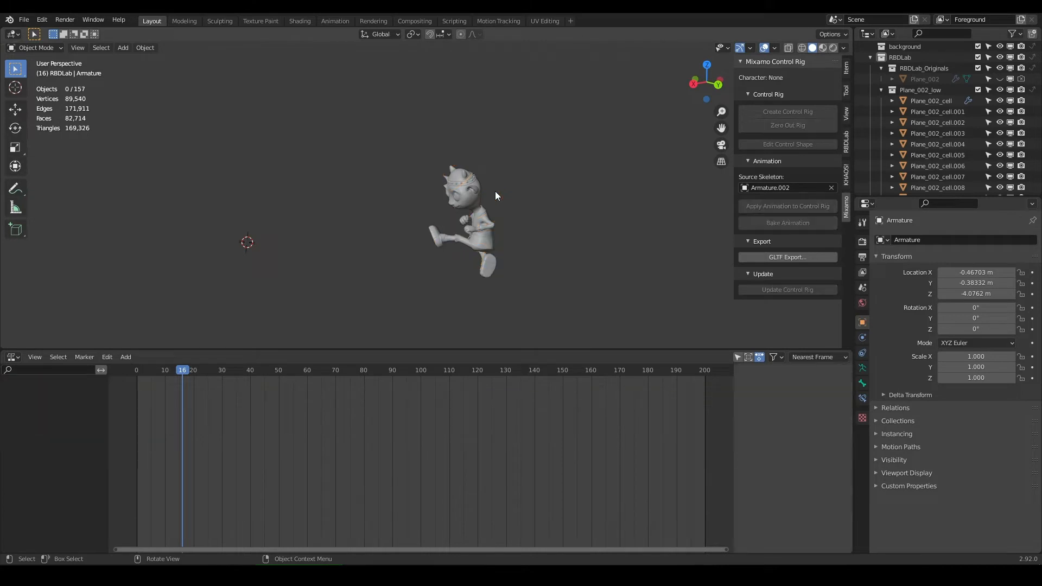
scroll(484, 204, up, 1)
click(485, 205)
key(space)
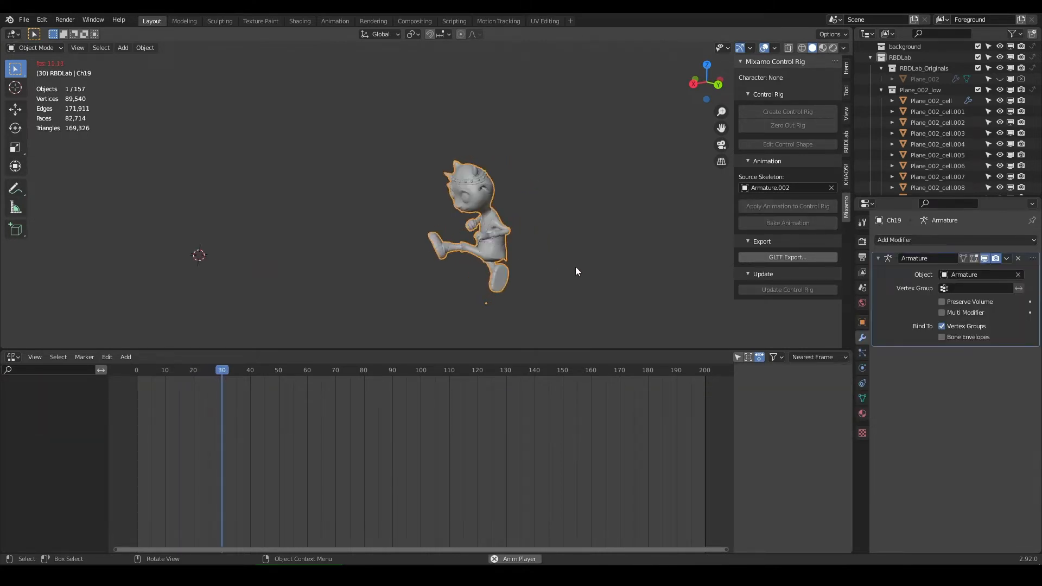
key(space)
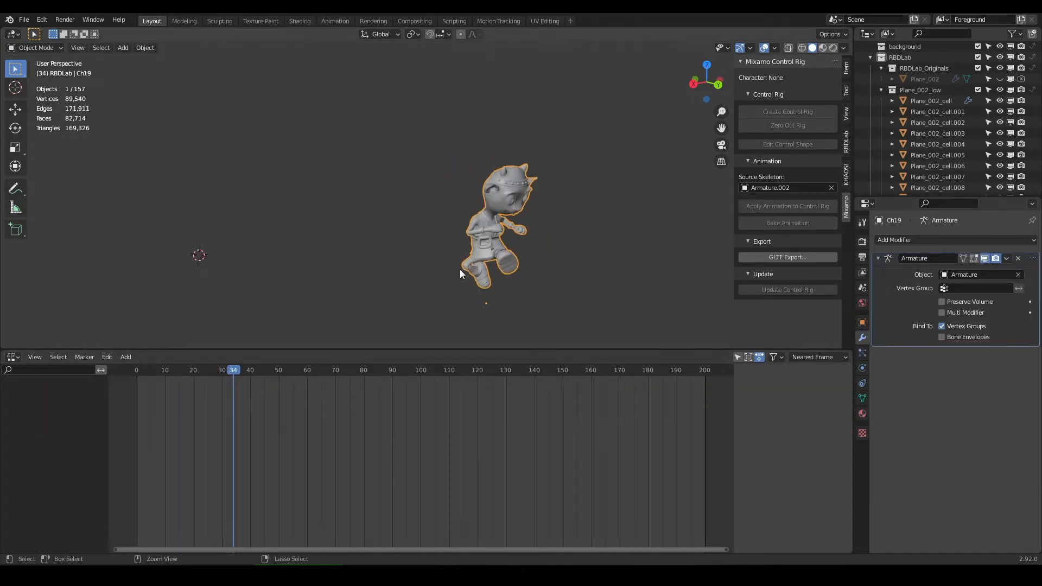
key(ctrl+z)
key(ctrl+z)
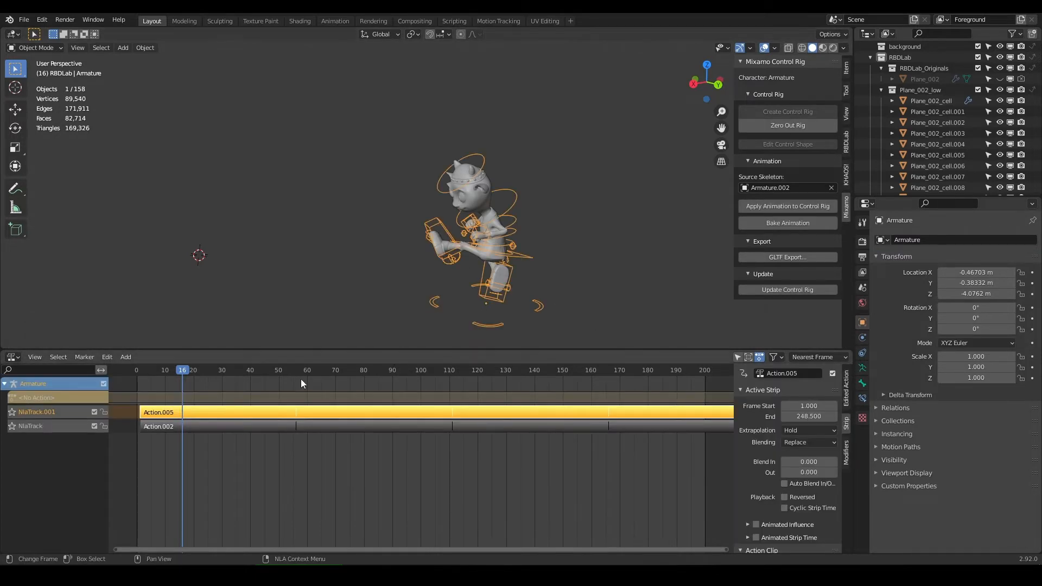
- Play the looped animation with the control rig shown and stop at frame 50
key(space)
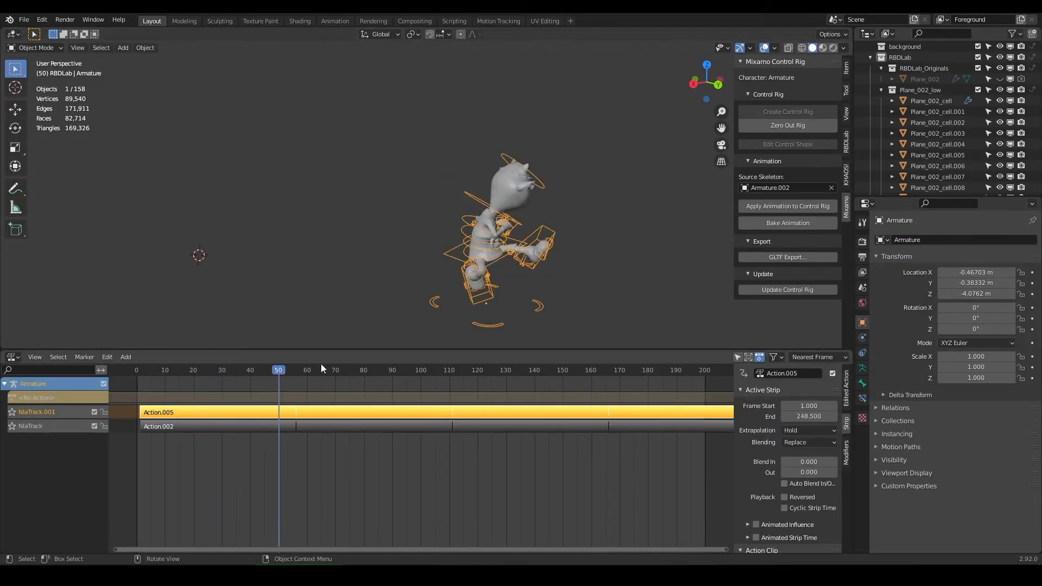
key(space)
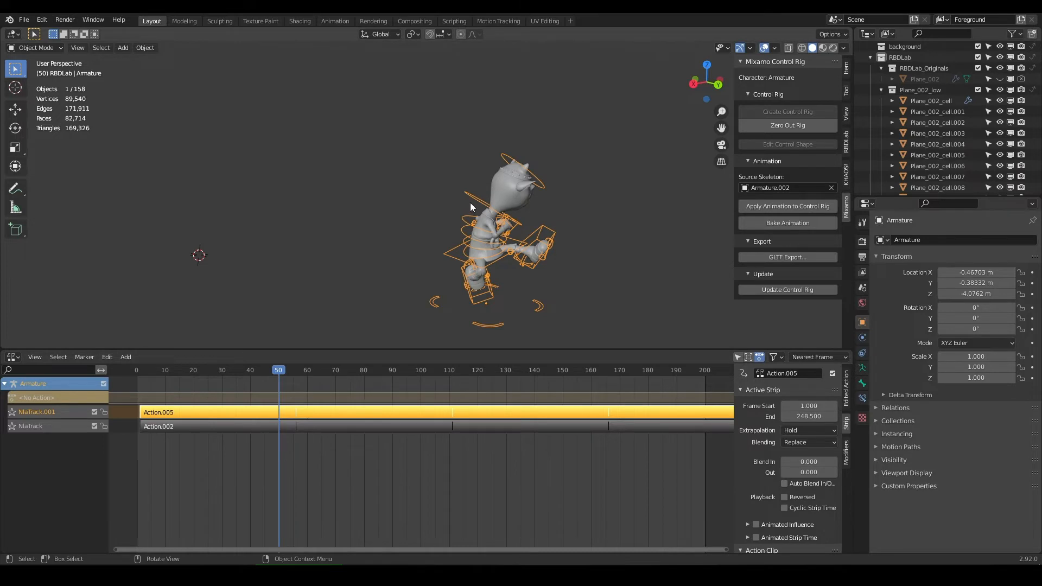
- Hide the control rig and scrub the animation to frame 61
key(h)
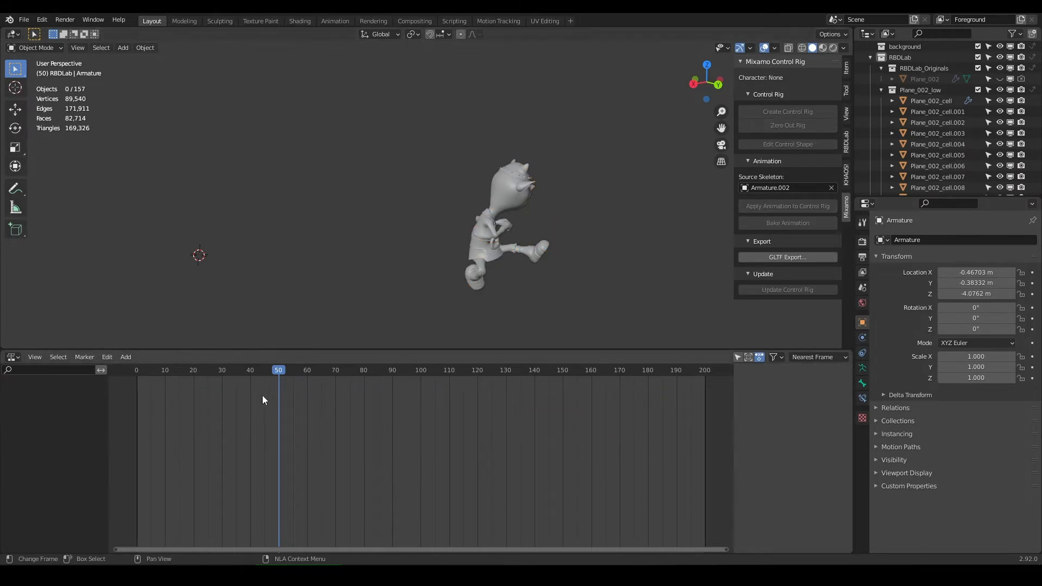
drag(269, 372, 310, 378)
scroll(436, 260, down, 4)
scroll(435, 259, down, 4)
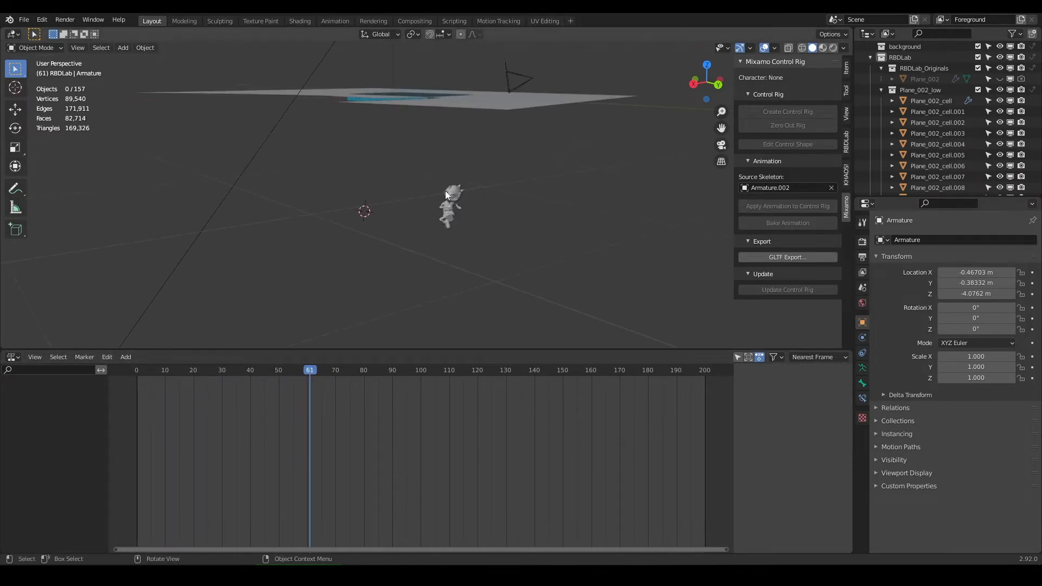
- Try to move the character mesh on its own while the rig is hidden, undoing each move
scroll(445, 191, up, 4)
click(477, 197)
scroll(477, 197, down, 4)
middle_drag(477, 196, 399, 199)
key(g)
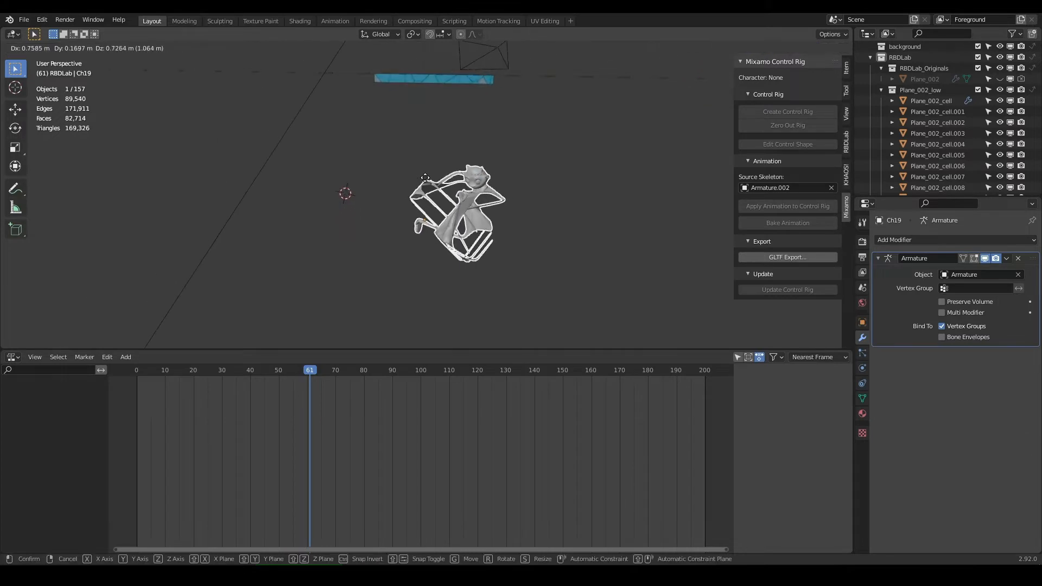
click(445, 198)
key(ctrl+z)
middle_drag(500, 233, 545, 242)
scroll(545, 242, up, 2)
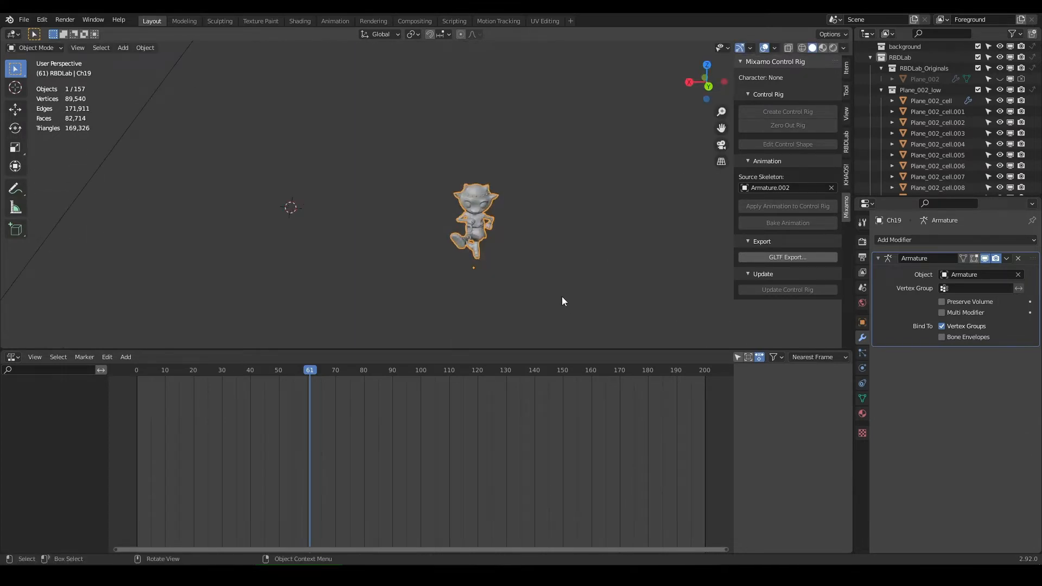
key(g)
click(511, 288)
key(ctrl+z)
- Reveal all hidden objects and move the character mesh together with its control rig below the fractured floor
key(alt+h)
scroll(544, 240, up, 2)
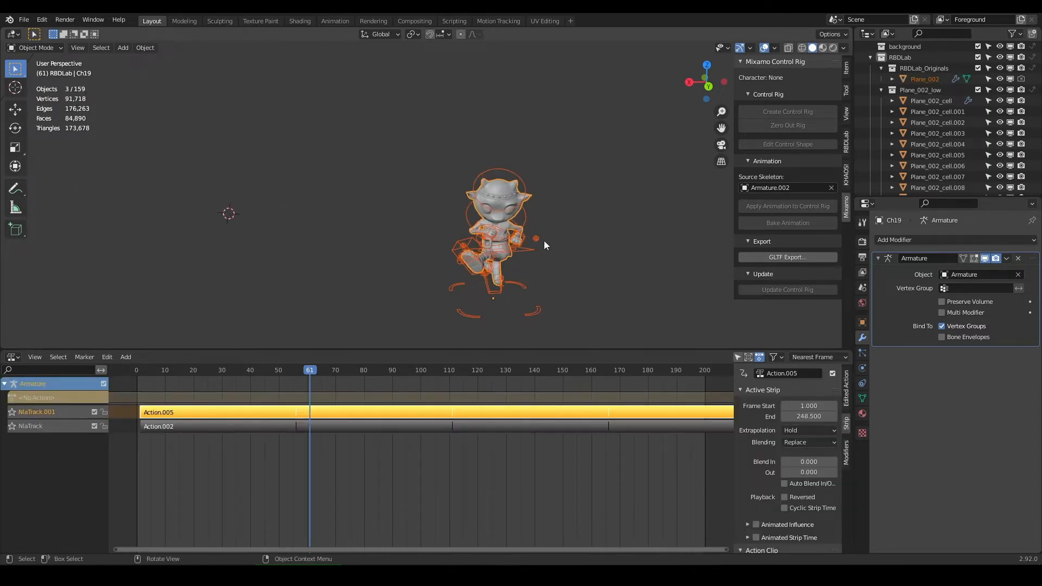
drag(385, 115, 577, 318)
key(g)
click(459, 236)
middle_drag(466, 215, 356, 249)
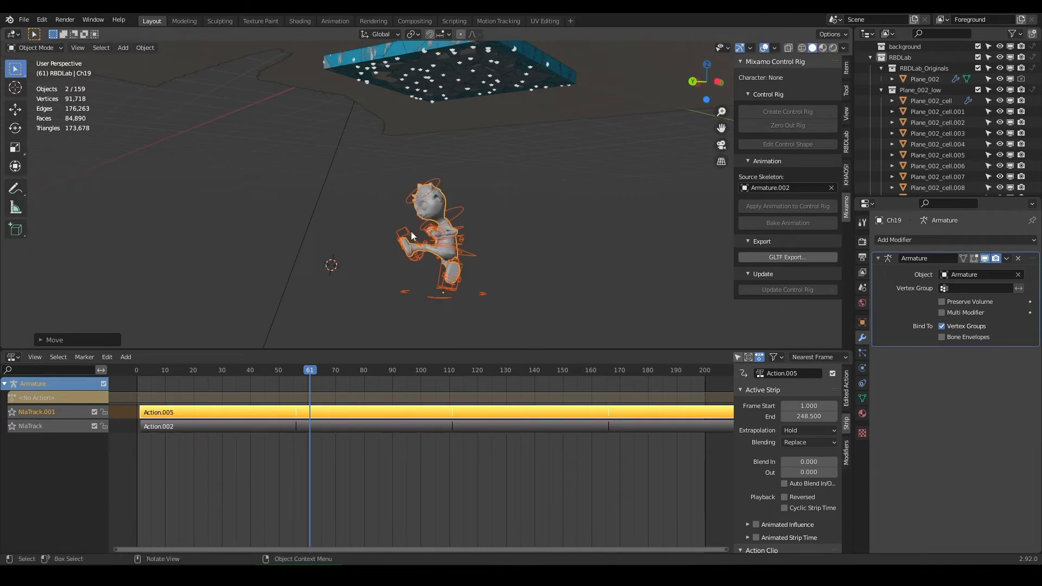
- Hide the original Plane_002 object in the RBDLab_Originals collection so that only the fractured floor pieces are shown
middle_drag(412, 231, 461, 266)
click(457, 166)
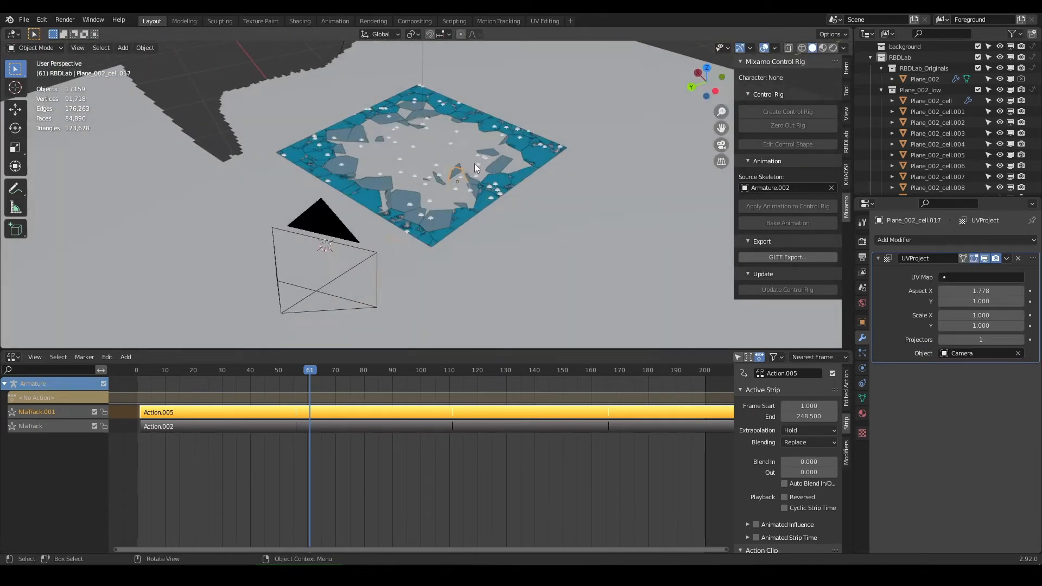
scroll(474, 164, up, 3)
middle_drag(475, 164, 378, 173)
click(282, 190)
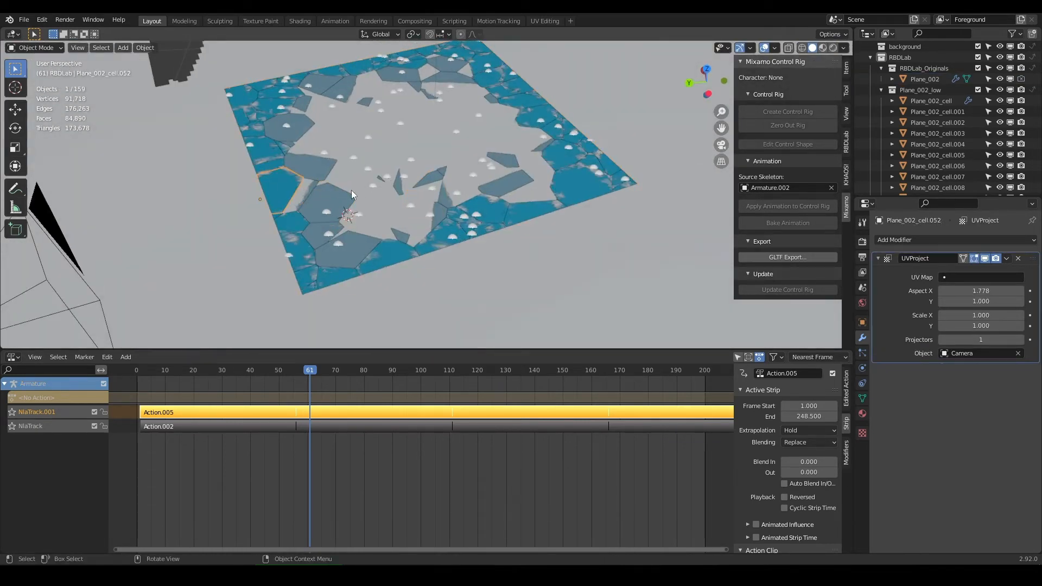
scroll(957, 107, up, 5)
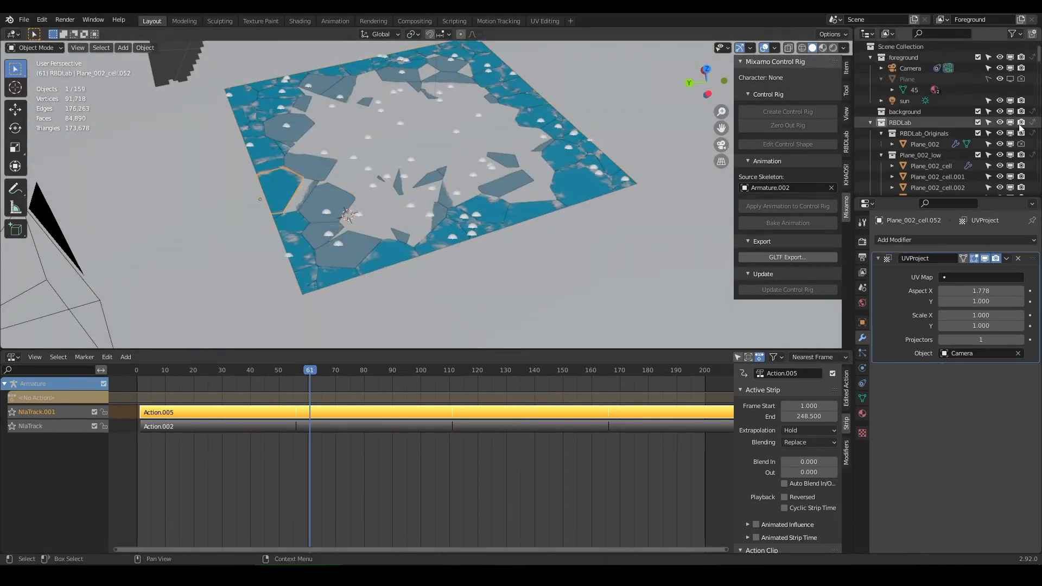
click(1000, 145)
middle_drag(543, 244, 481, 273)
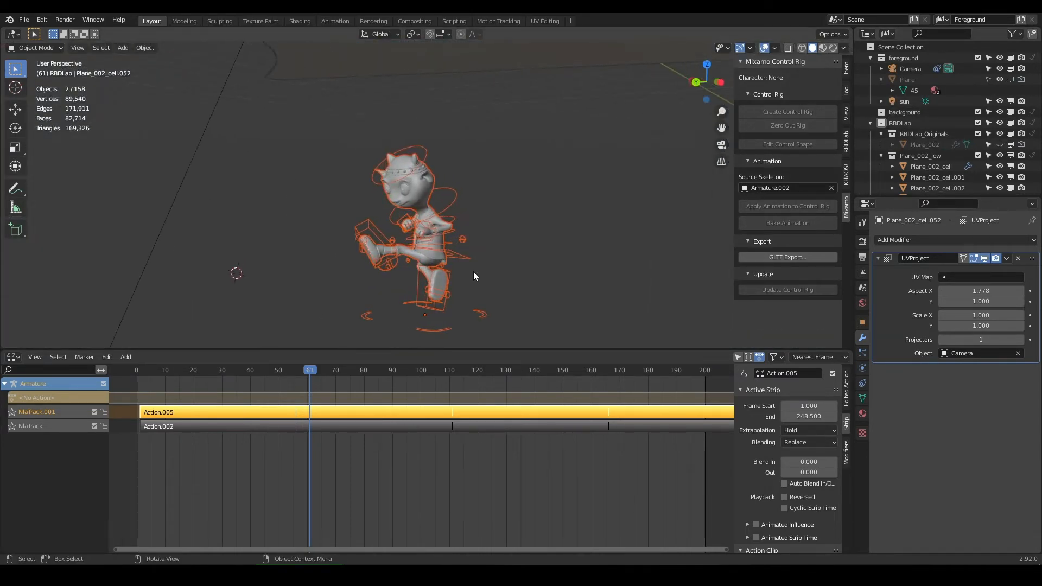
- Switch the Nonlinear Animation editor to the Timeline and insert Location & Rotation keyframes for the character mesh and rig at frame 0
drag(157, 369, 137, 372)
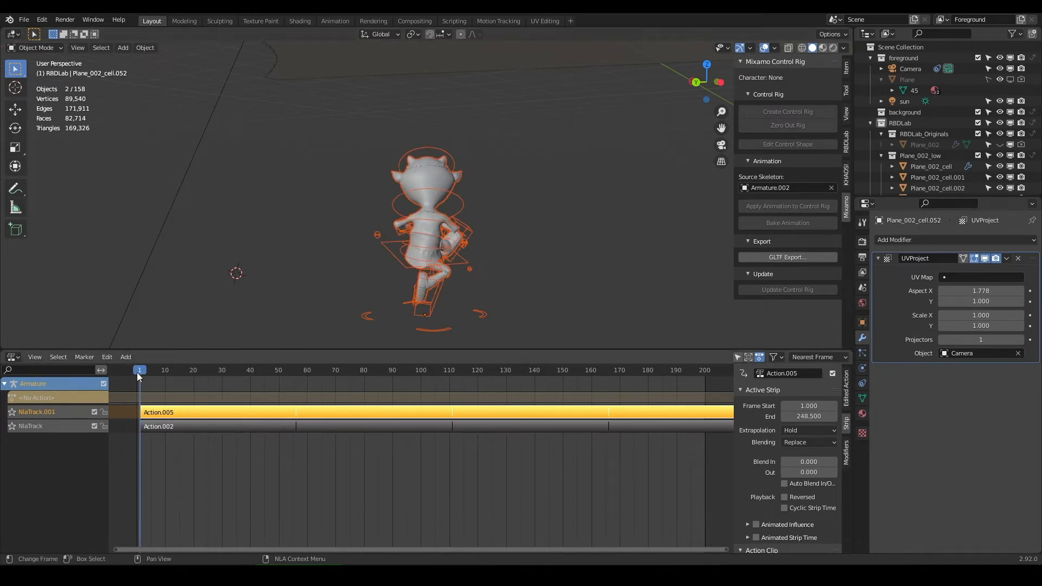
click(434, 204)
middle_drag(518, 333, 447, 192)
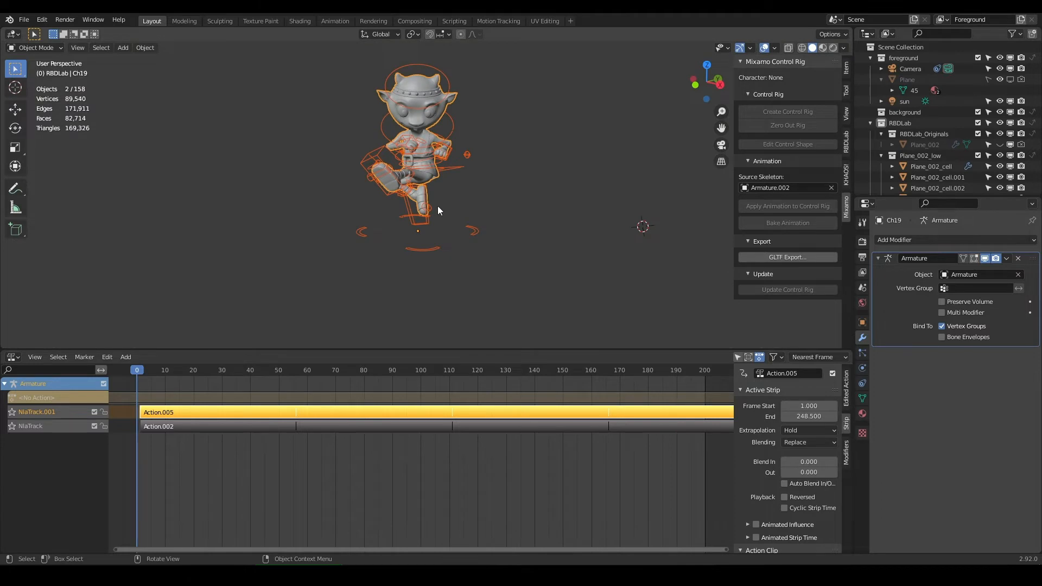
click(13, 357)
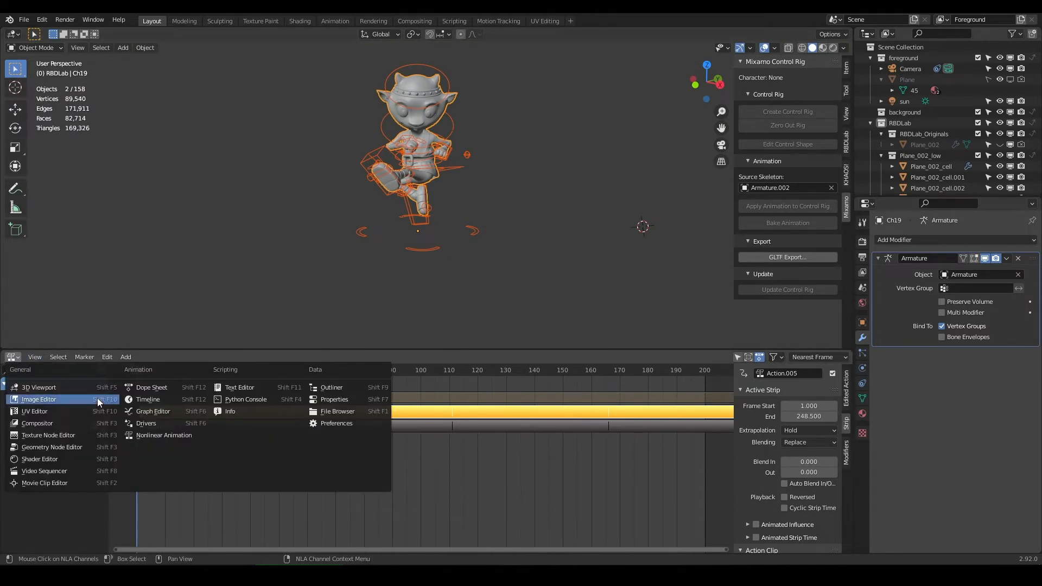
click(144, 411)
middle_drag(390, 201, 411, 209)
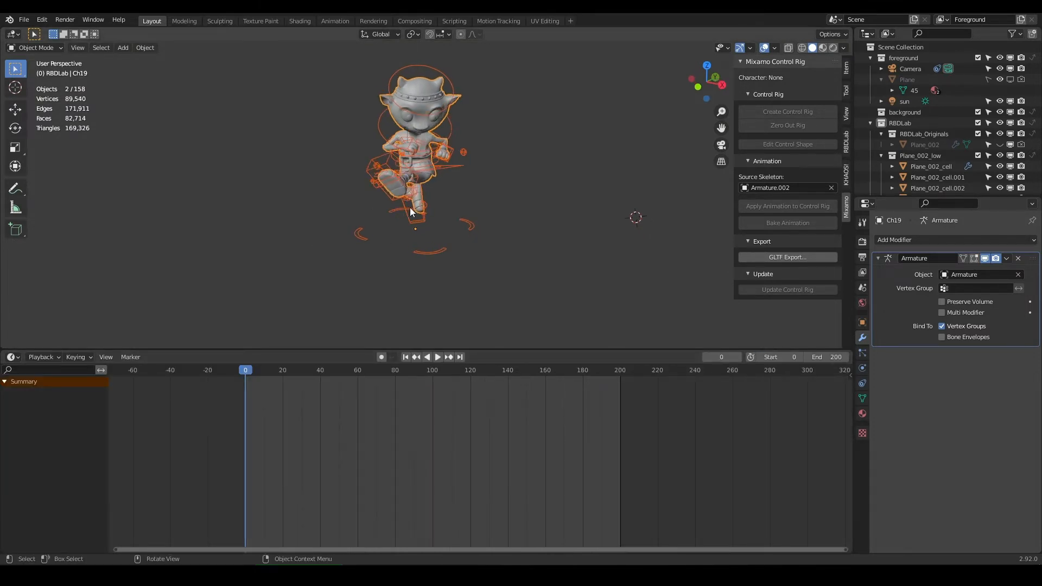
key(i)
scroll(427, 196, down, 4)
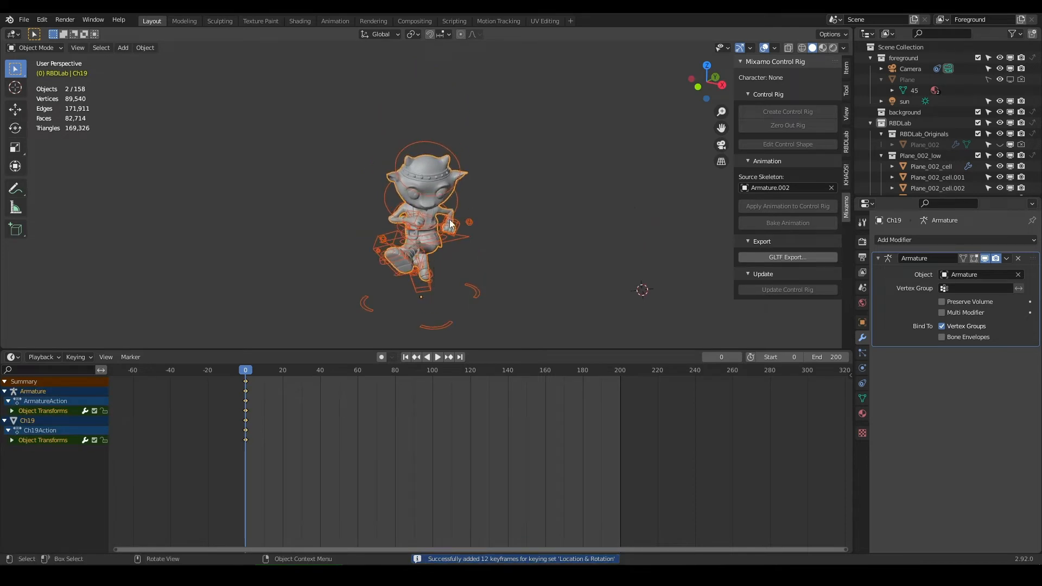
- At frame 40, move the character mesh and rig up onto the middle of the fractured floor and keyframe their location and rotation
key(space)
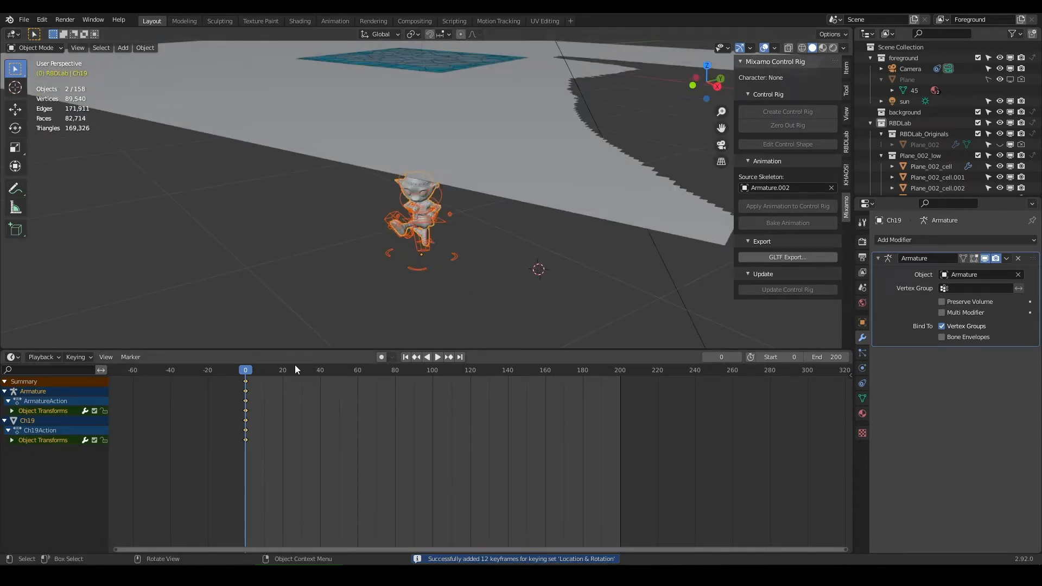
click(304, 369)
key(space)
middle_drag(428, 177, 450, 179)
click(321, 369)
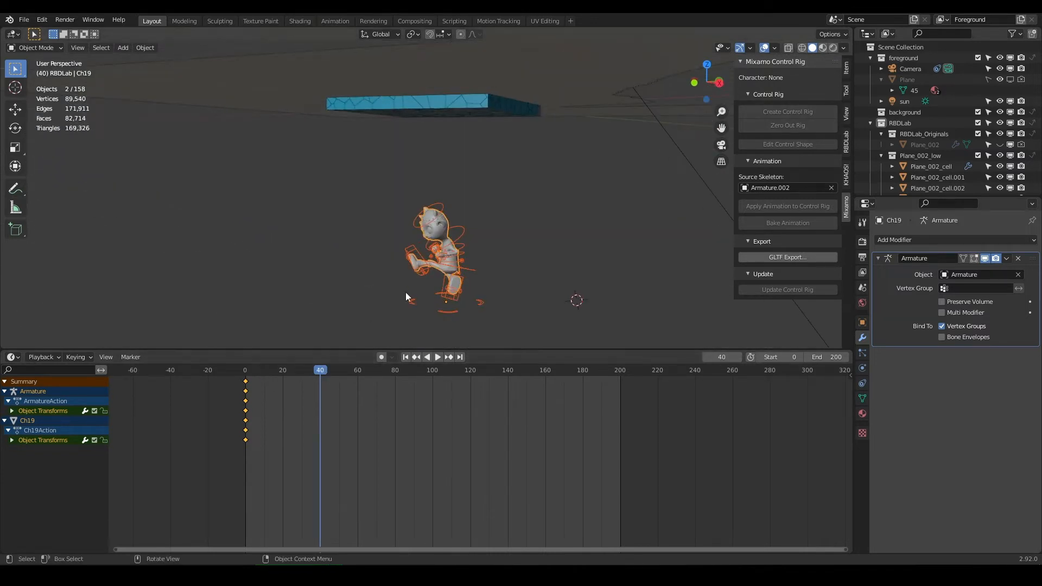
key(g)
click(482, 74)
middle_drag(482, 74, 409, 198)
key(g)
click(400, 193)
key(g)
click(500, 202)
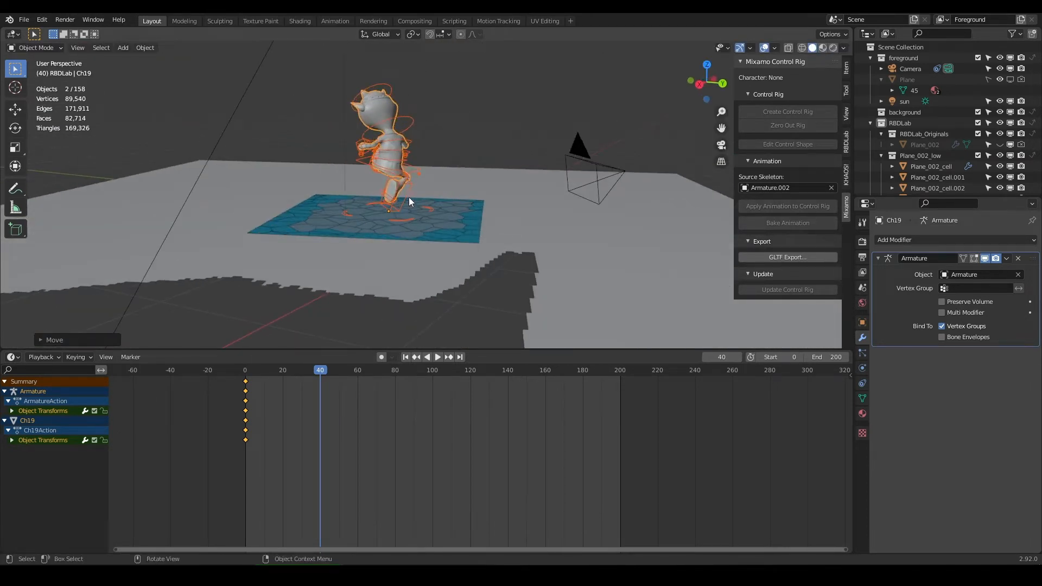
key(i)
- Preview the keyframed character animation, select only the character mesh, and stop at frame 40
key(space)
mouse_move(332, 372)
mouse_down()
mouse_move(251, 378)
mouse_move(317, 375)
mouse_up()
click(394, 104)
scroll(395, 103, up, 2)
shift+middle_drag(399, 104, 395, 142)
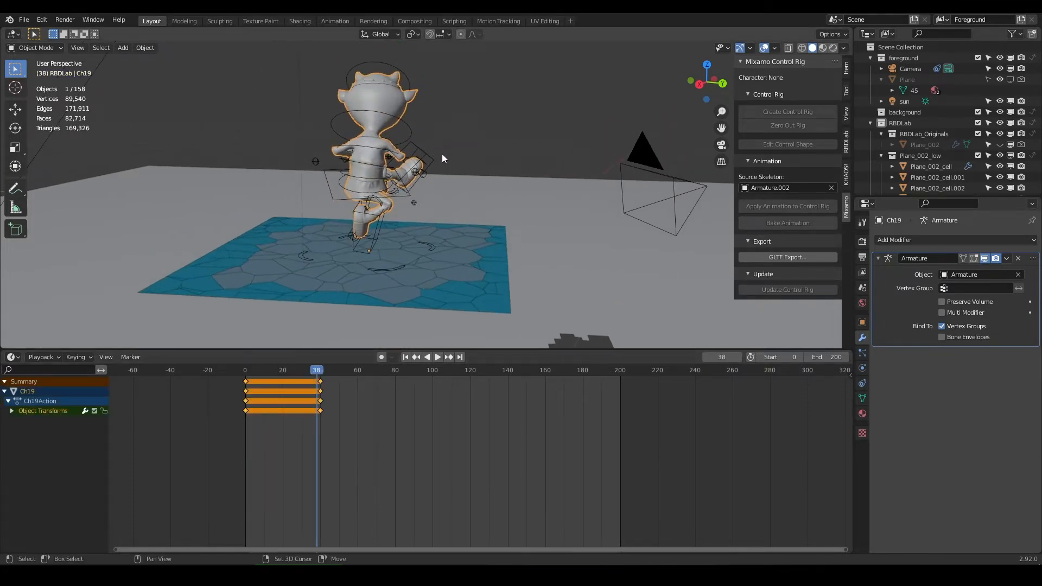
key(space)
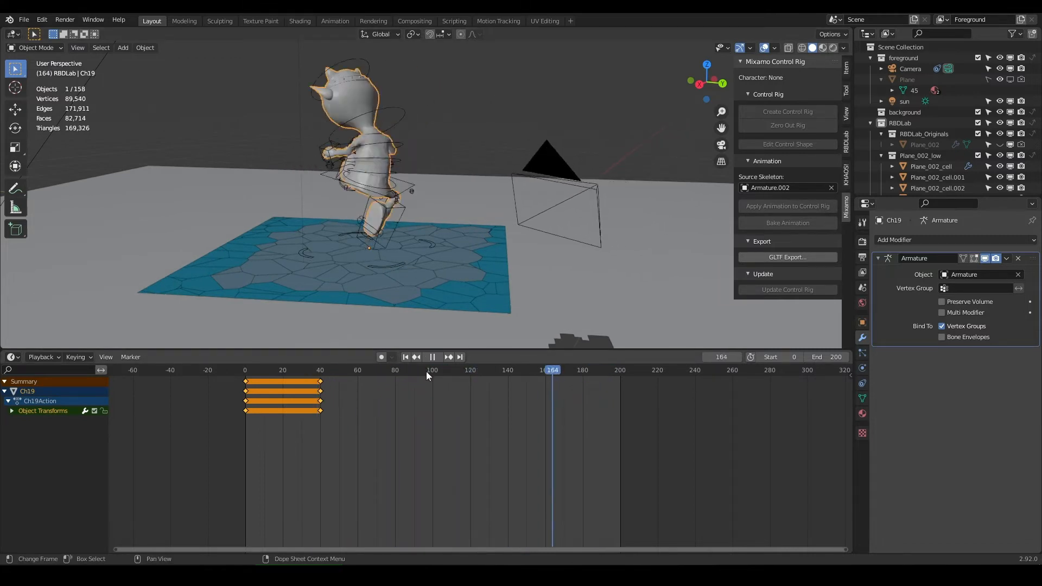
click(318, 373)
key(space)
scroll(425, 103, up, 3)
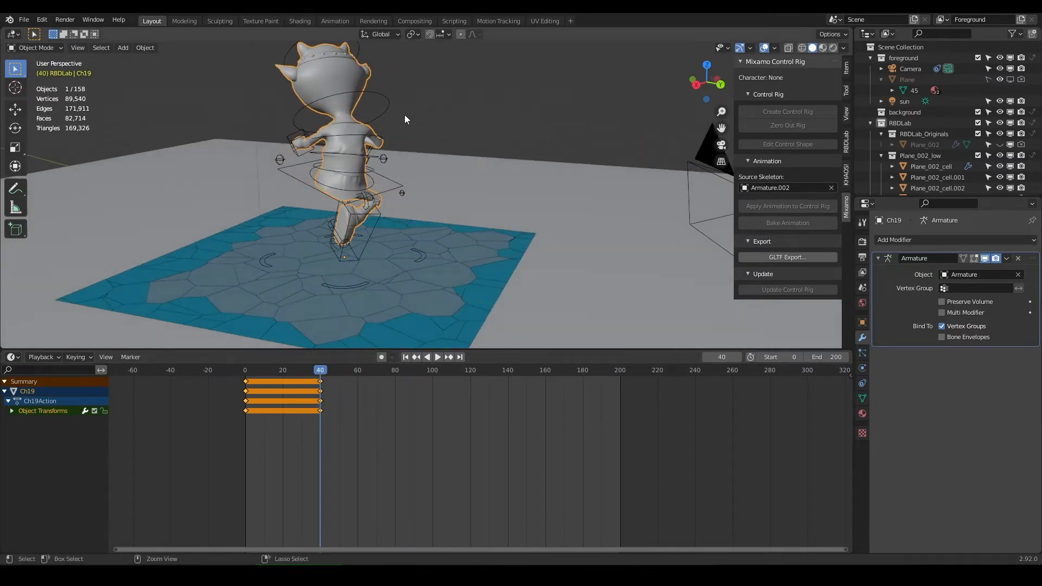
- Save the file and give the character mesh a Passive, Animated rigid body with the Mesh collision shape
key(ctrl+s)
click(862, 368)
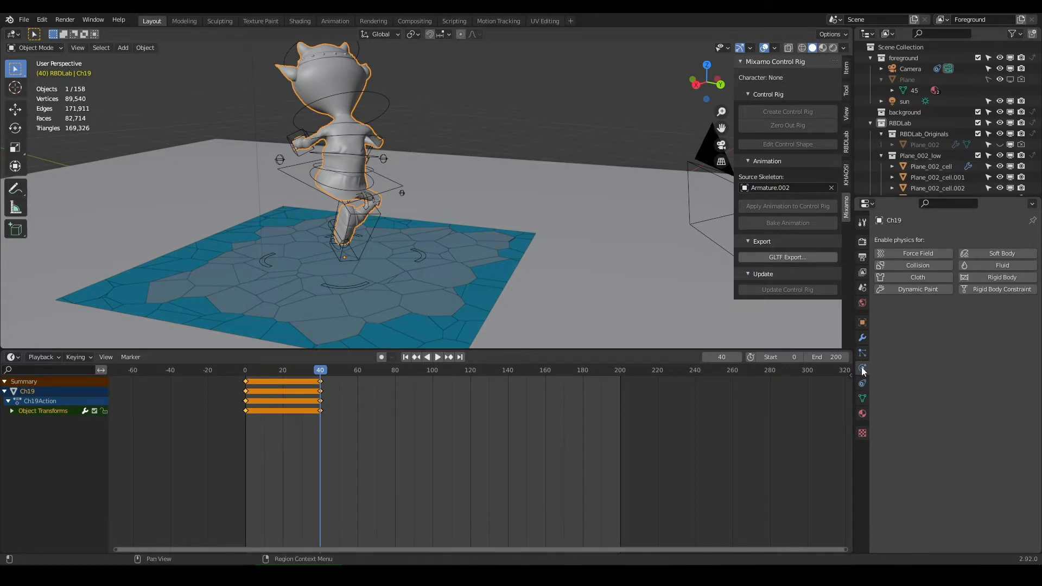
click(988, 276)
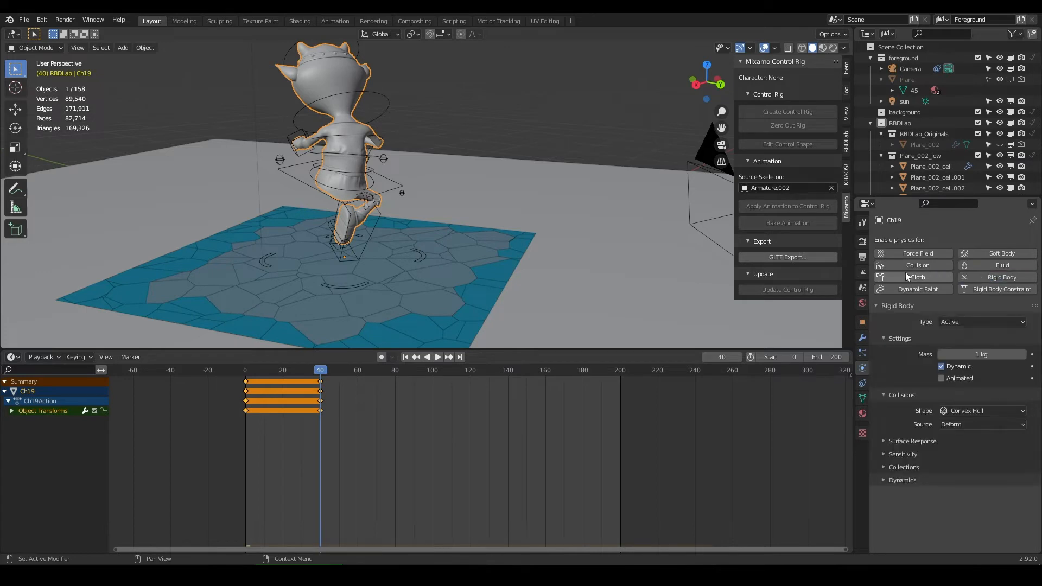
click(951, 324)
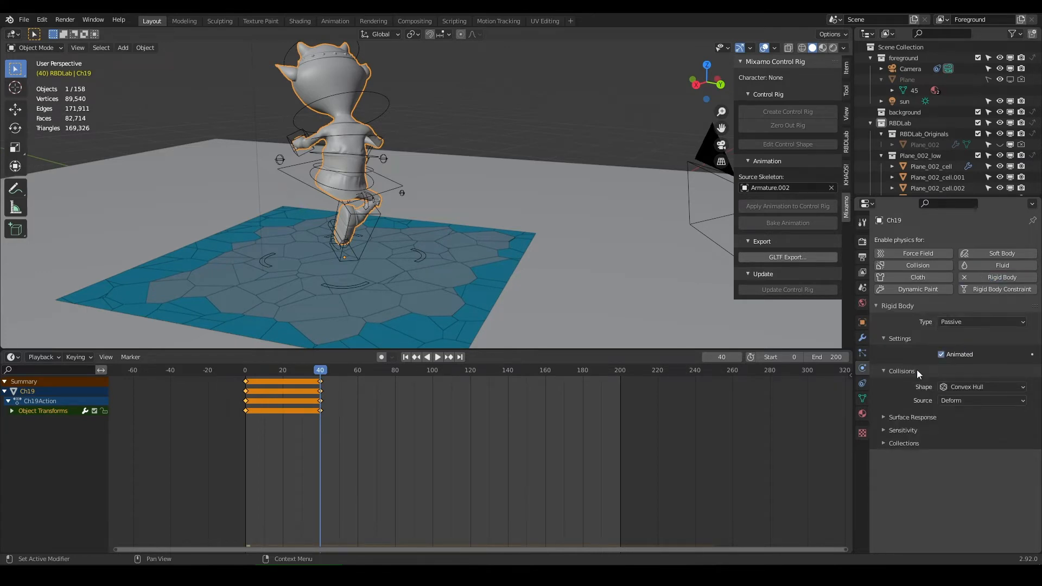
click(972, 388)
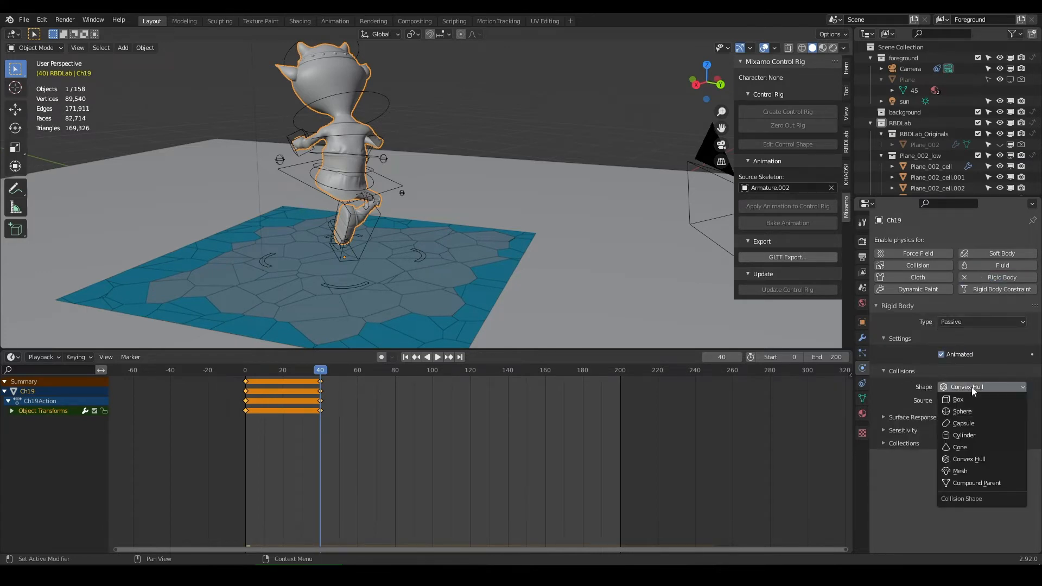
click(975, 472)
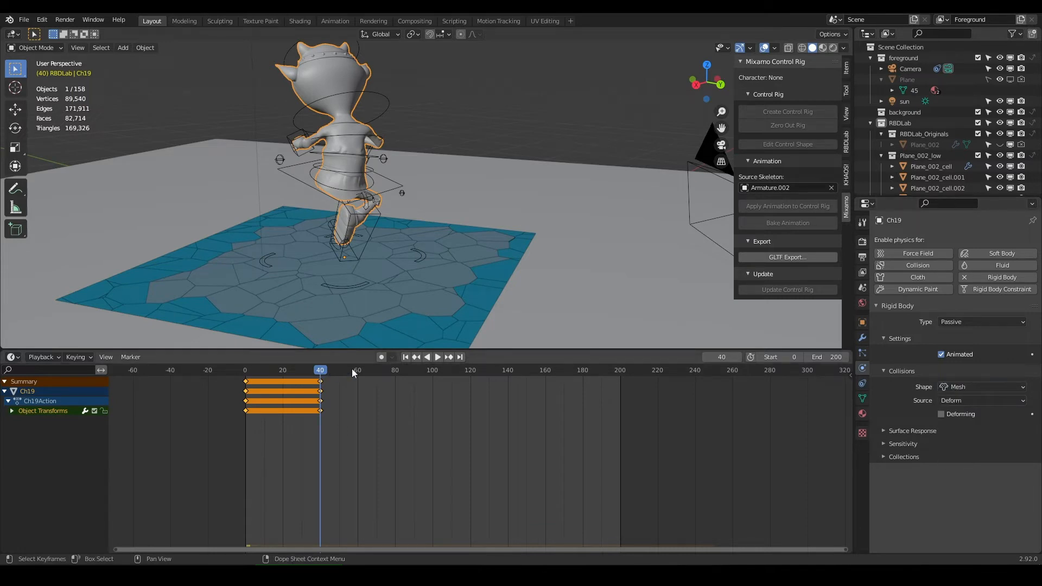
- Play the rigid body simulation from frame 0 to frame 26 to examine how the character breaks through the floor
drag(277, 372, 227, 377)
middle_drag(234, 304, 285, 226)
key(space)
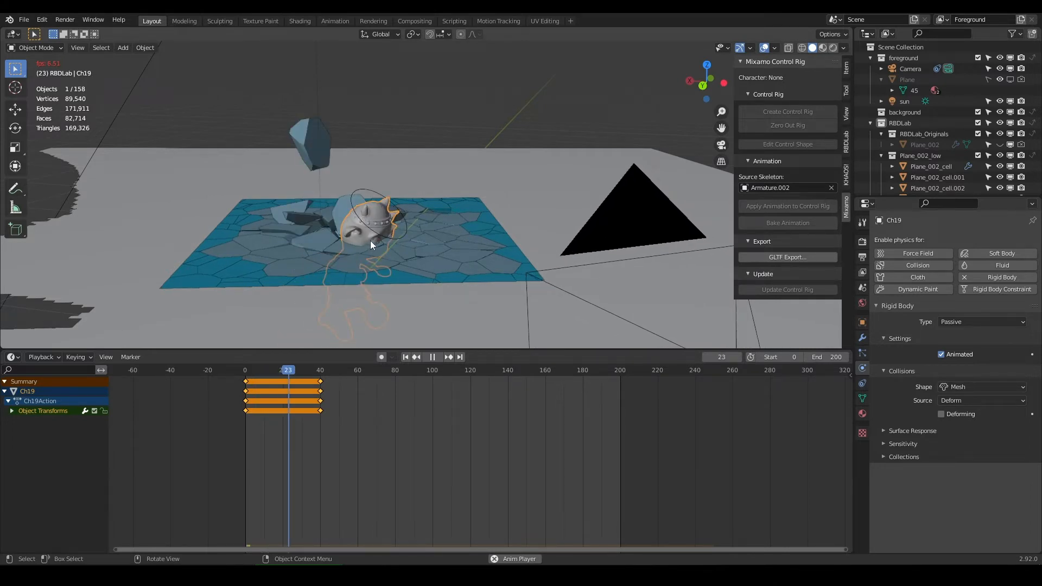
key(space)
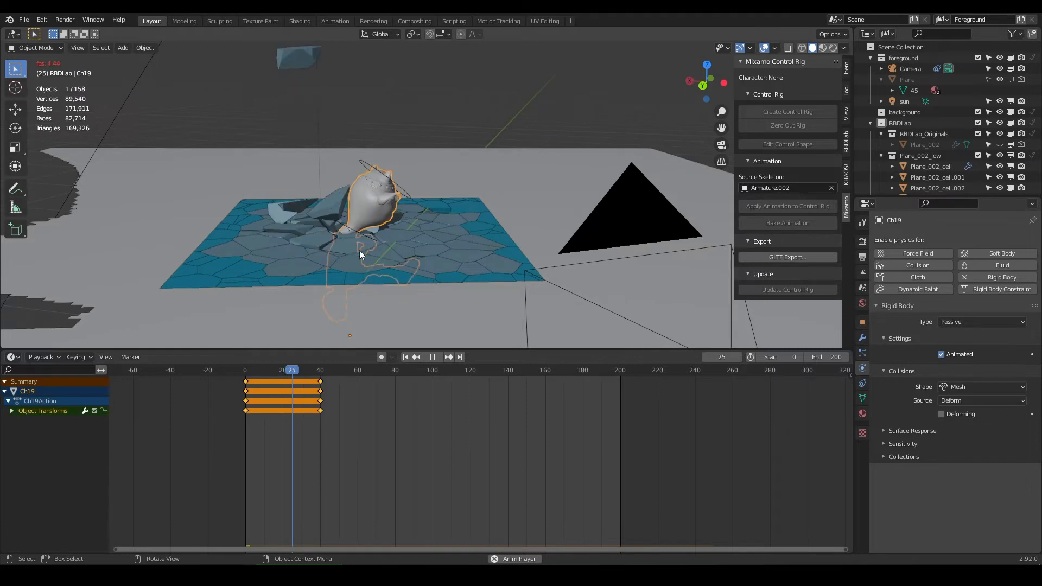
middle_drag(359, 250, 428, 255)
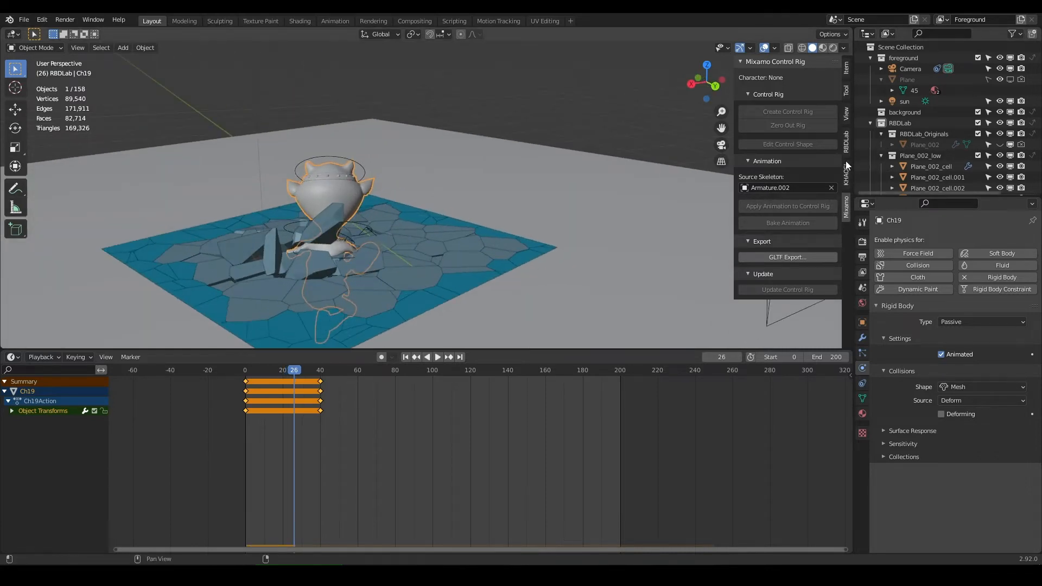
- Set the RBDLab constraints' glue strength to 19.44, update them, and play the simulation to frame 15
click(846, 142)
scroll(782, 237, down, 7)
scroll(791, 261, down, 7)
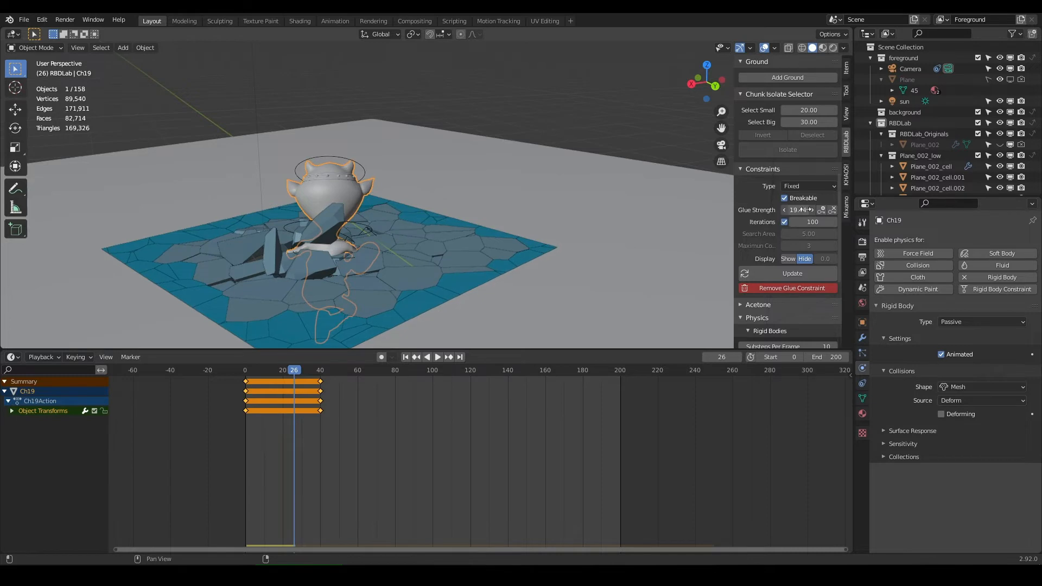
click(802, 274)
key(space)
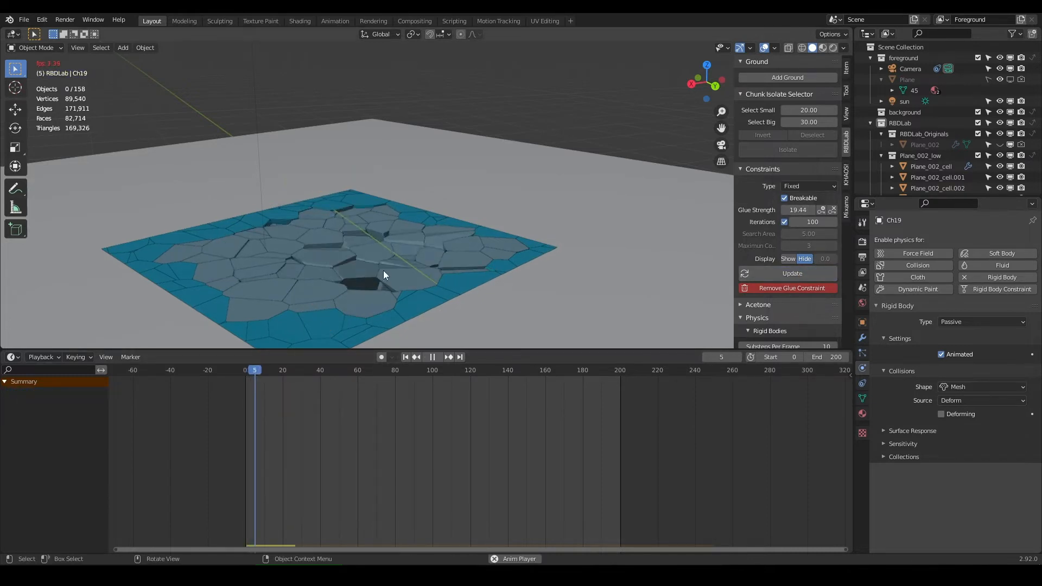
key(space)
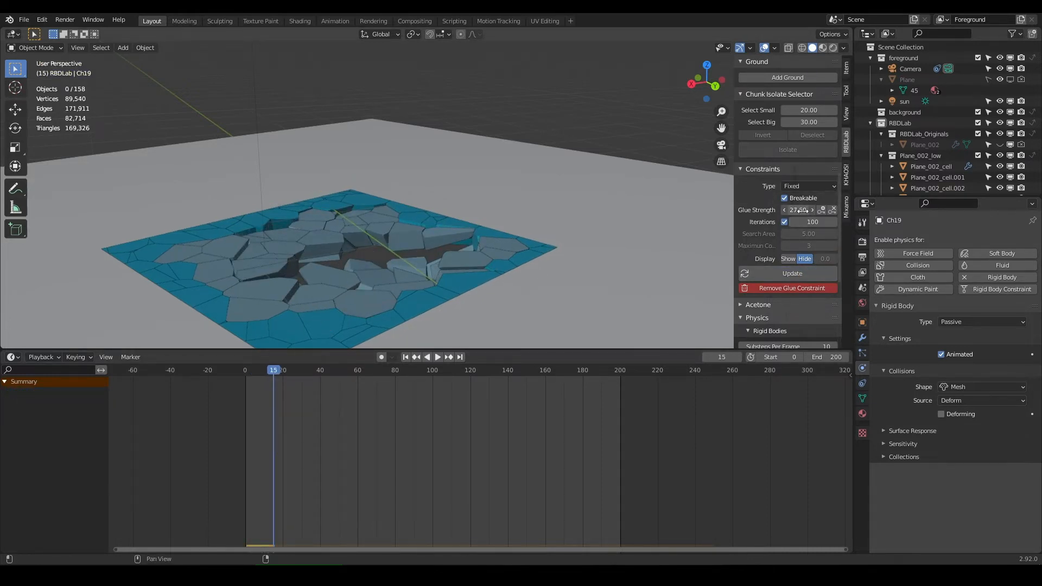
- Set the glue strength to 44.94, update the constraints, and replay the simulation to frame 16
click(780, 276)
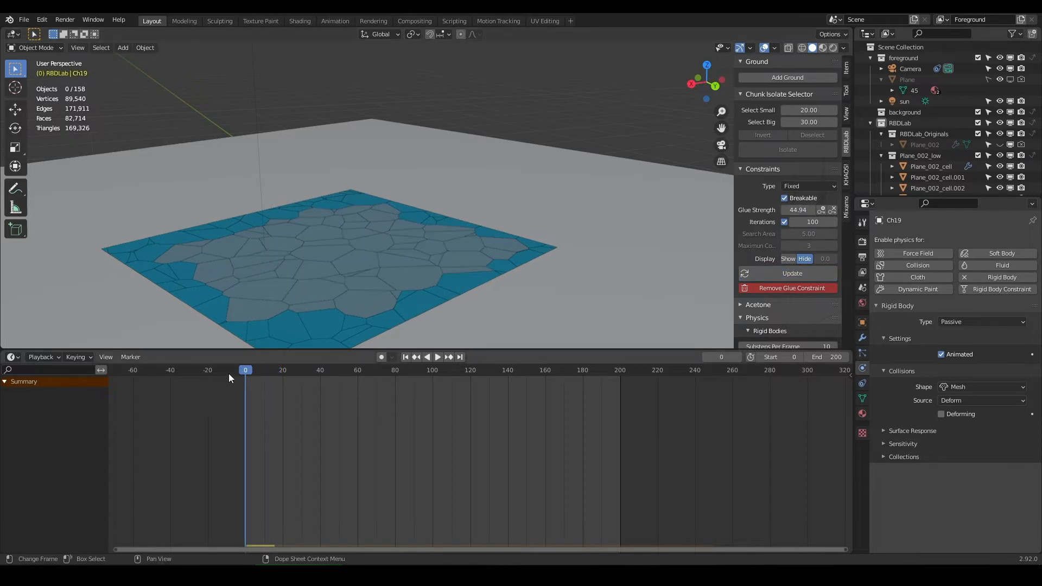
key(space)
key(space)
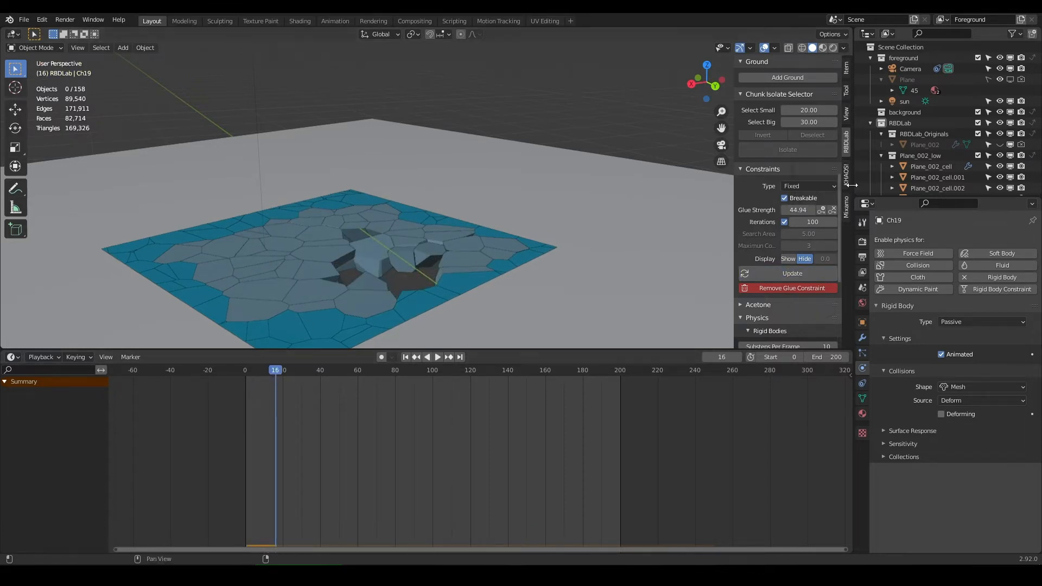
- Set the glue strength to 67.29, update the constraints, and play the simulation again
middle_drag(686, 249, 849, 216)
click(808, 273)
key(space)
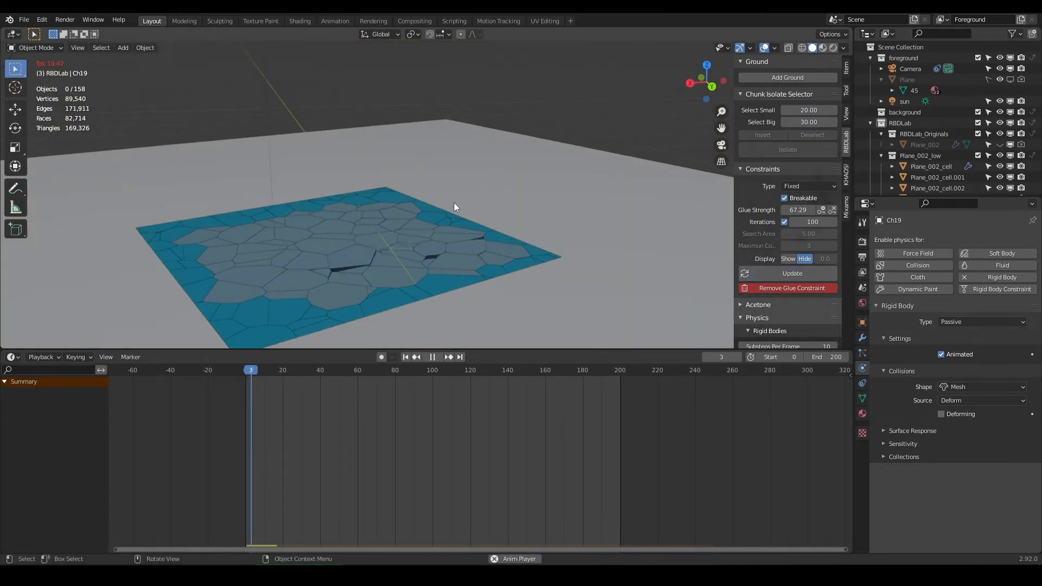
- Play the simulation to frame 111 and examine the broken floor from around the character and through the scene camera
middle_drag(404, 220, 379, 220)
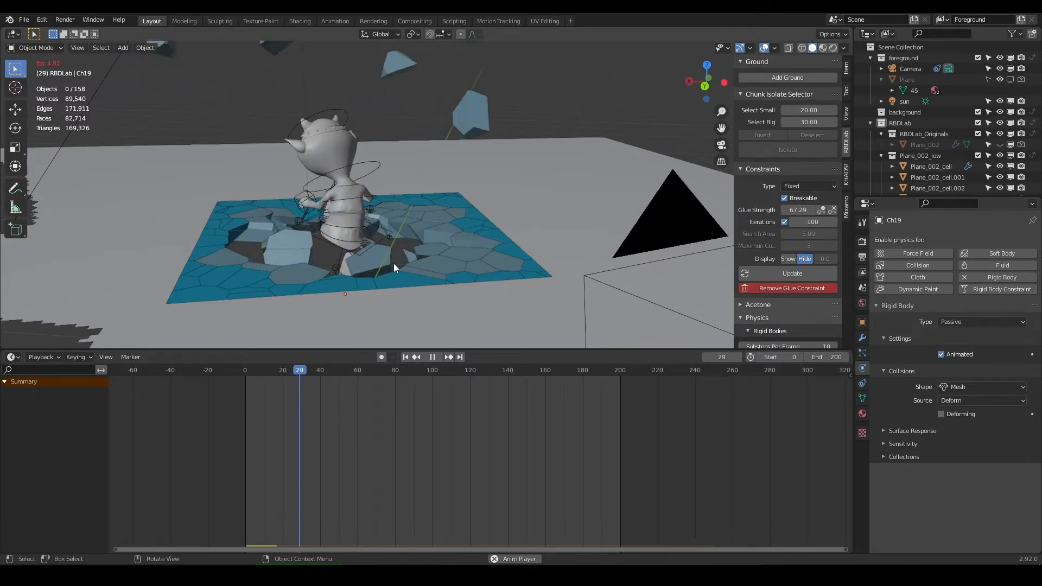
middle_drag(390, 227, 355, 259)
key(KP_0)
key(space)
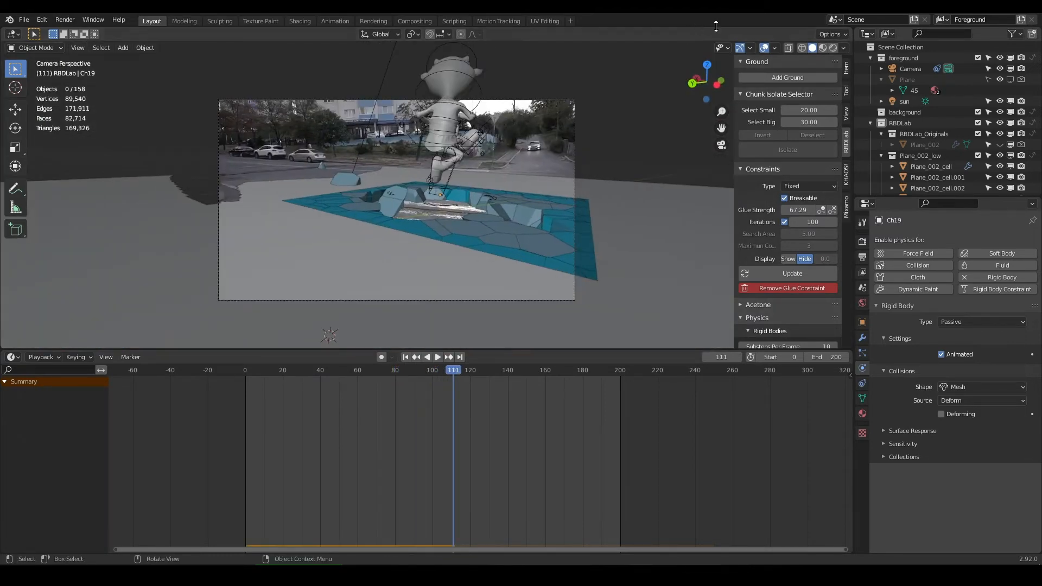
- Preview the animation in rendered shading, replaying it through the camera to frame 39 and inspecting the hole around the character
click(834, 48)
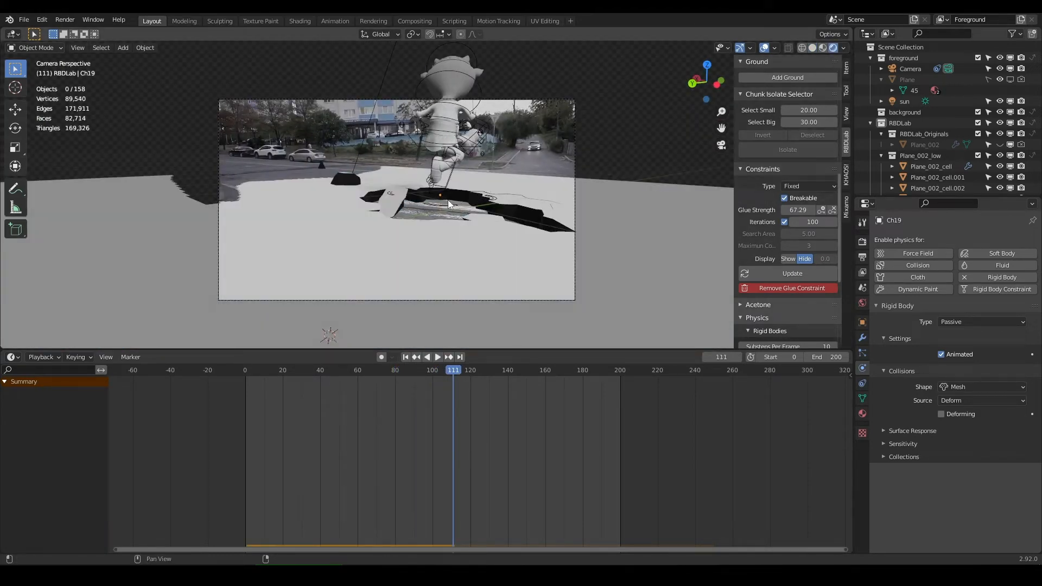
key(space)
key(space)
drag(451, 372, 266, 375)
key(space)
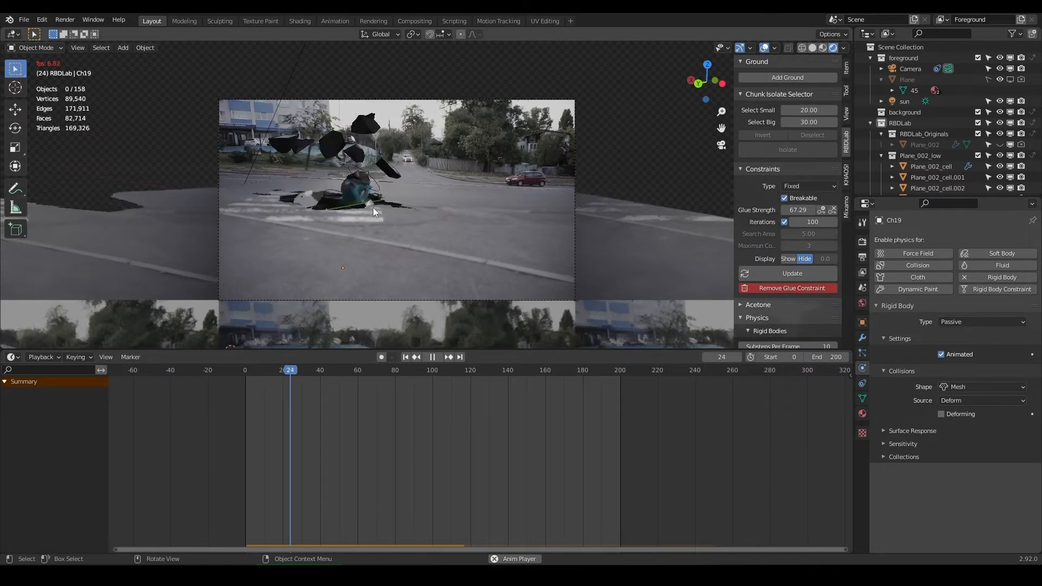
scroll(390, 223, up, 1)
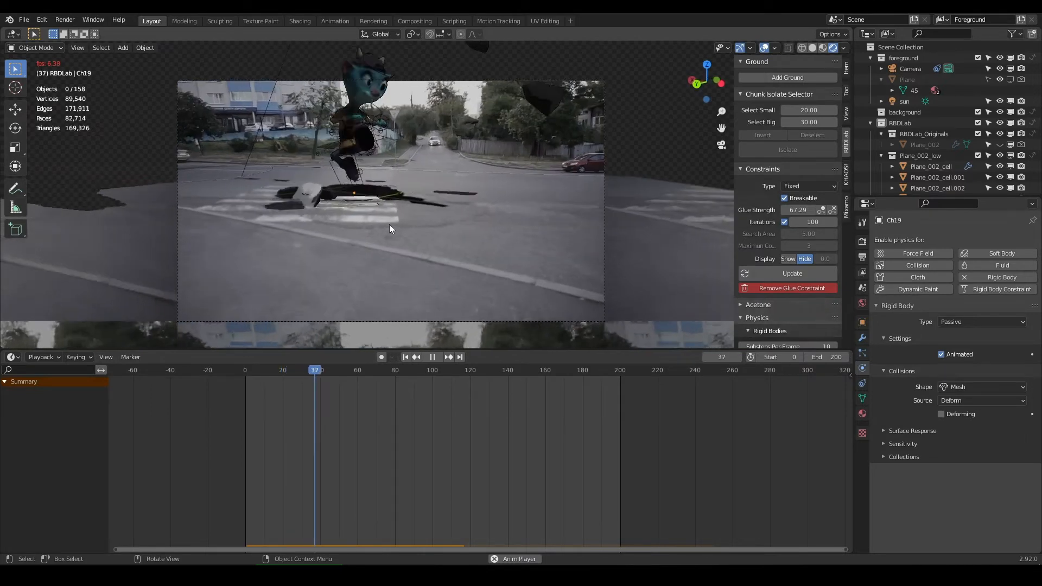
key(space)
scroll(389, 223, up, 2)
middle_drag(389, 223, 422, 223)
scroll(421, 223, down, 3)
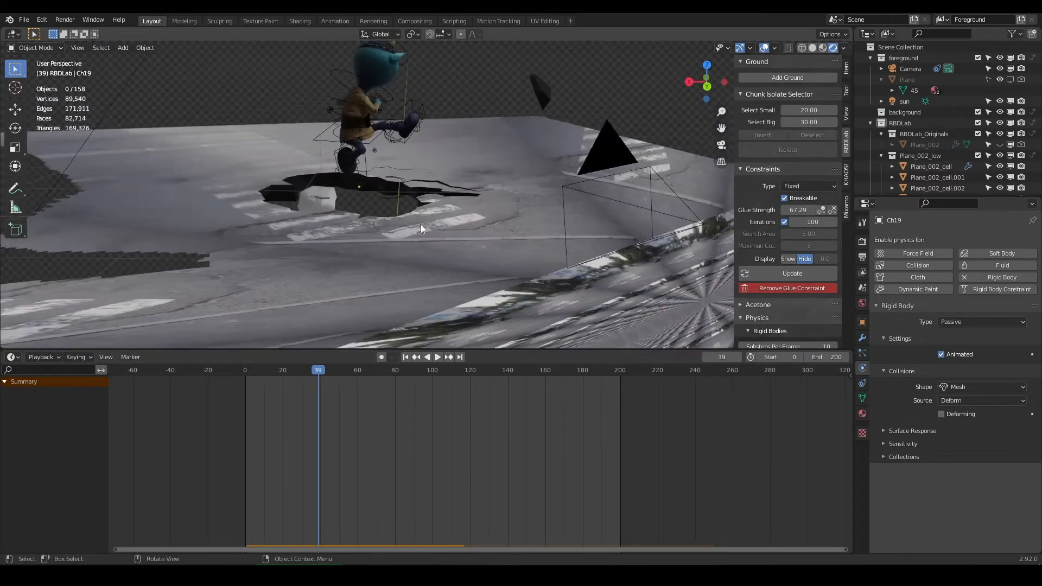
- Set the glue strength to 73.53, update the constraints, and play the simulation from frame 0 in solid shading
middle_drag(358, 204, 415, 208)
drag(793, 209, 799, 209)
click(793, 273)
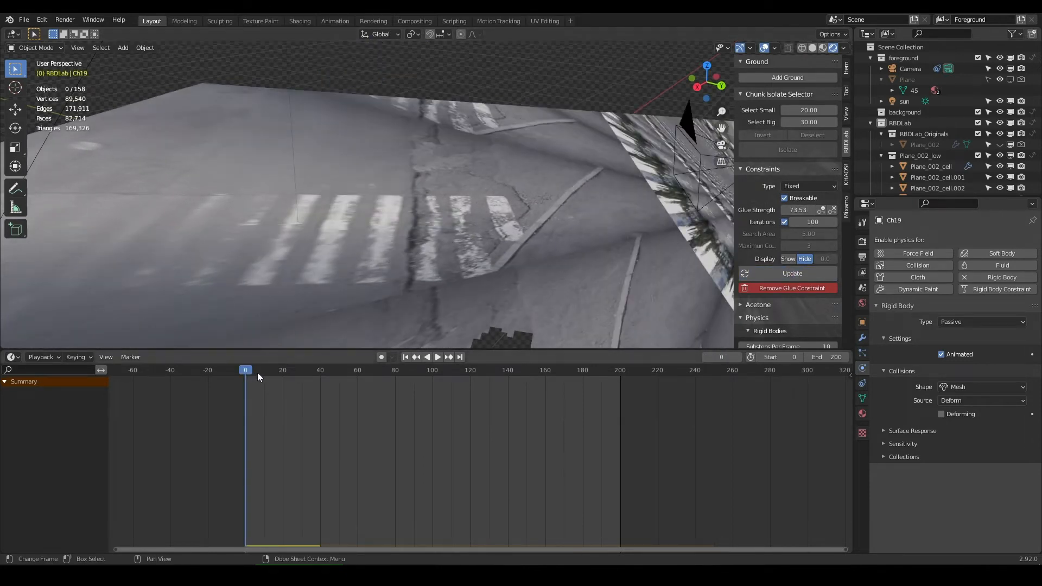
key(space)
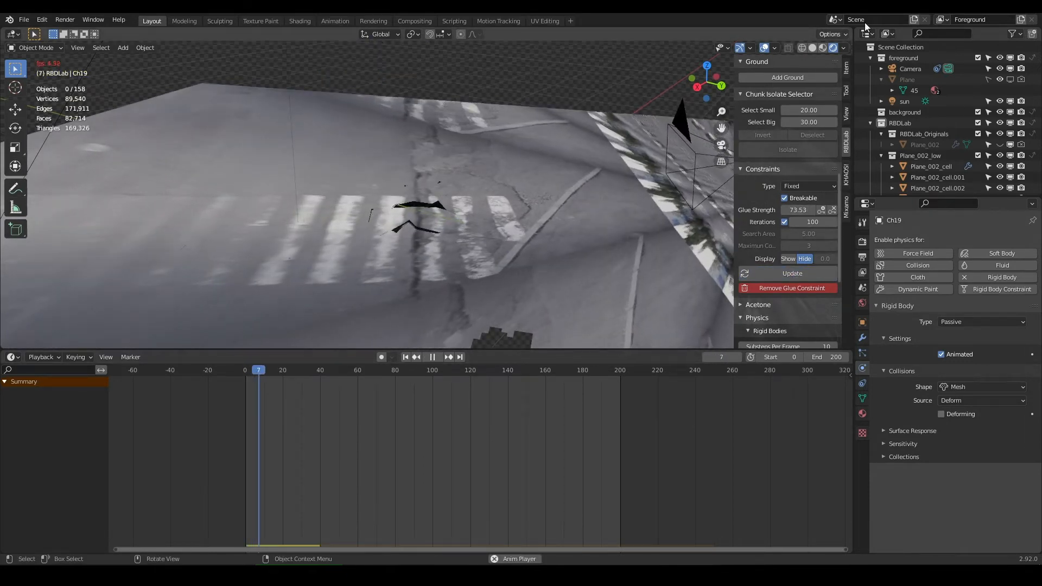
click(813, 47)
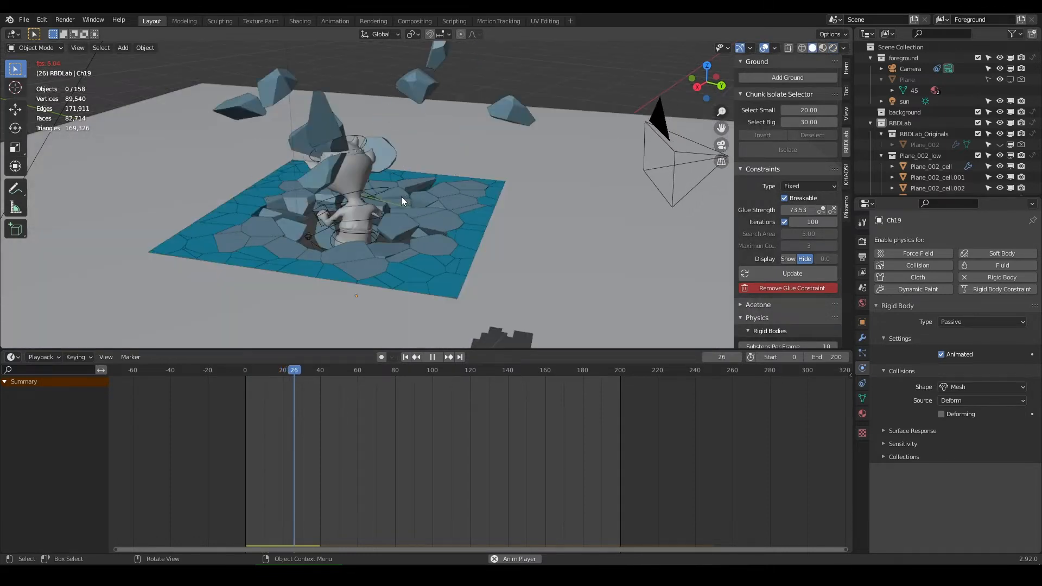
middle_drag(402, 197, 440, 192)
key(space)
- Return to frame 0 and add a Force force field at the character's feet beneath the floor
click(245, 372)
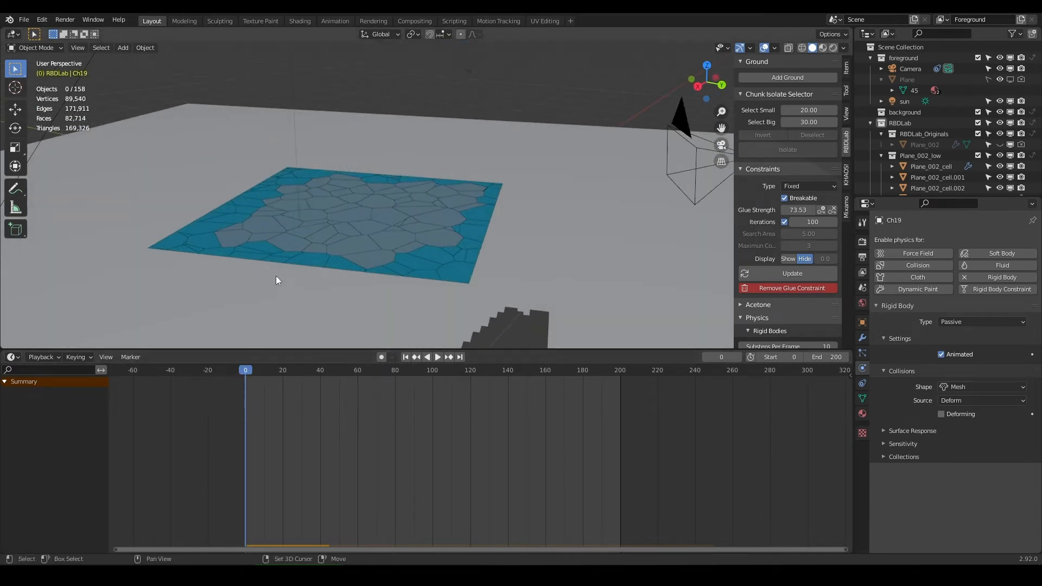
middle_drag(278, 277, 296, 247)
shift+middle_drag(298, 244, 351, 91)
shift+middle_drag(440, 333, 398, 208)
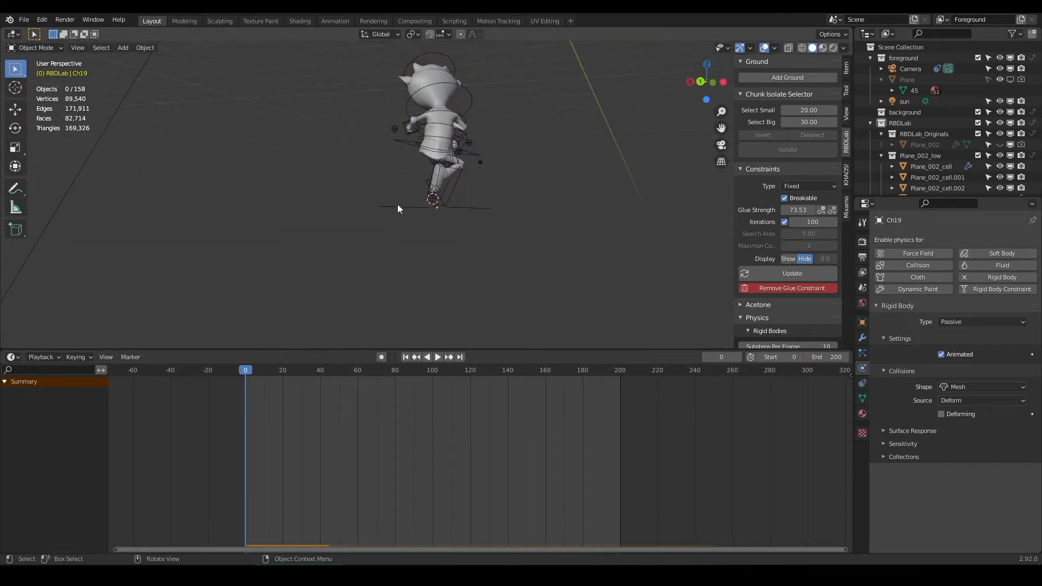
click(124, 48)
mouse_move(161, 254)
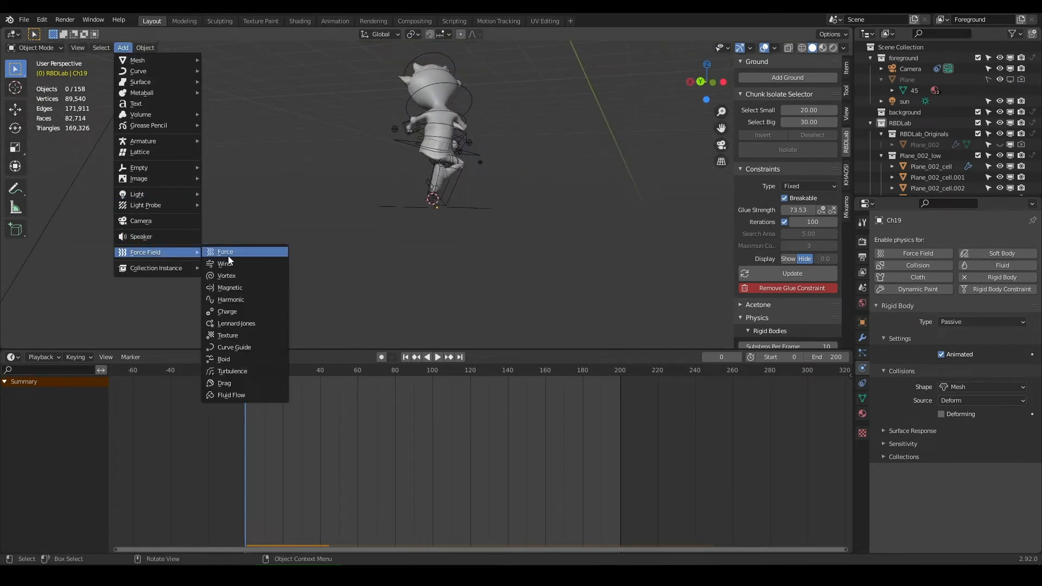
click(230, 254)
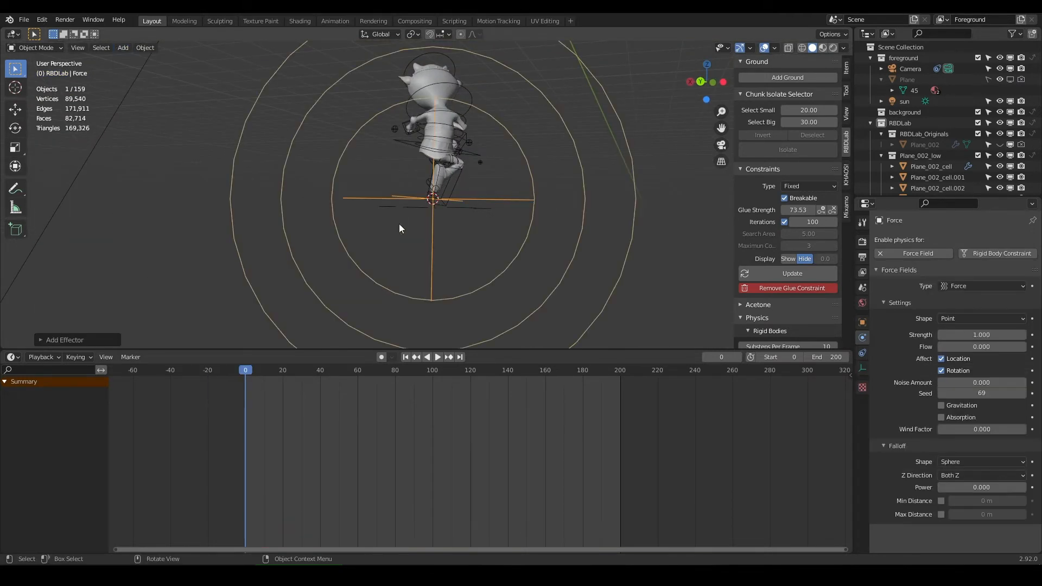
- Limit the force field's maximum distance to 0.38 m, keyframe it at frame 0, and set the strength to 500000
click(941, 514)
scroll(598, 295, up, 1)
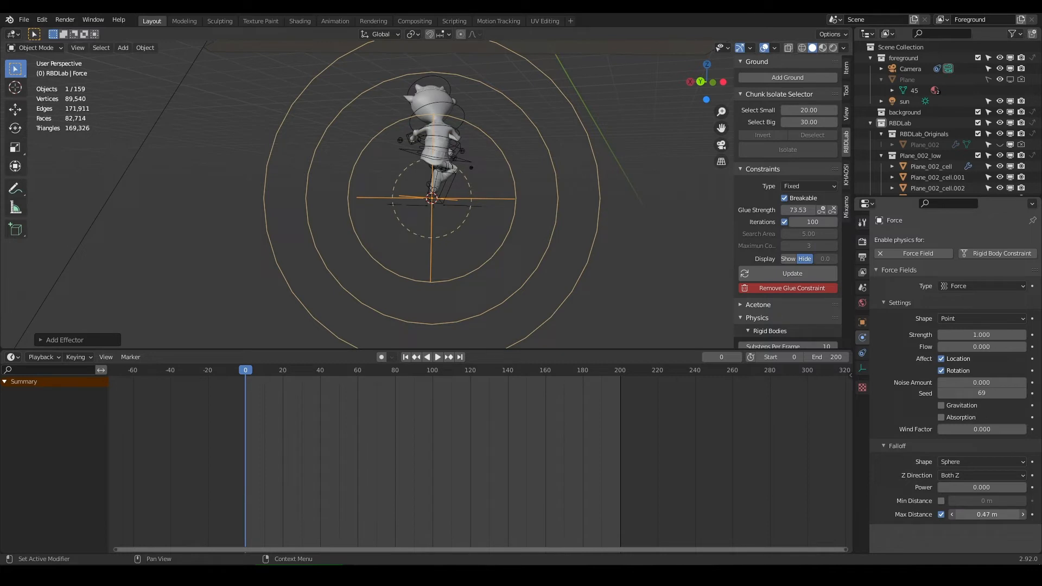
click(1032, 514)
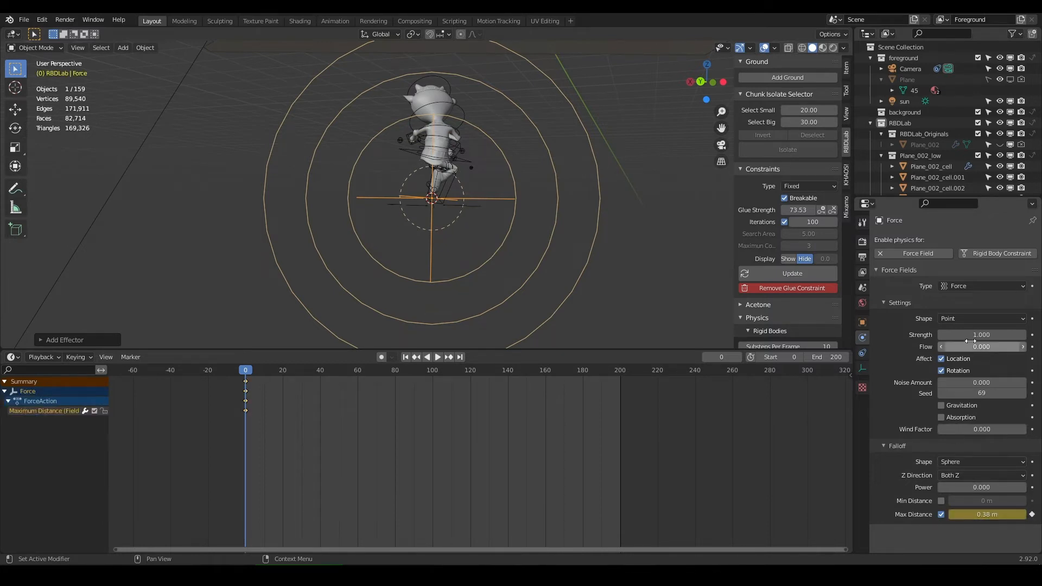
click(967, 335)
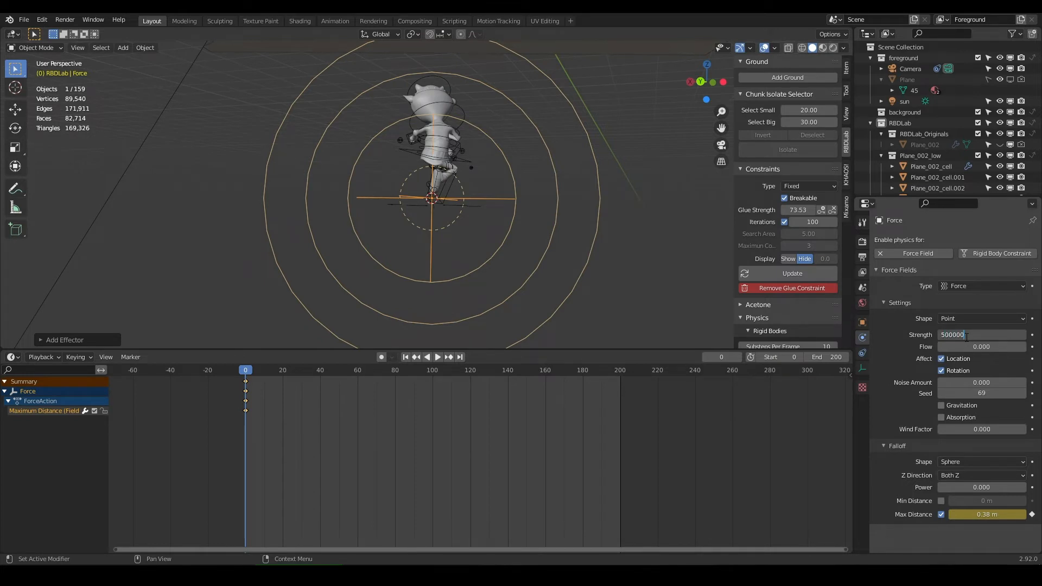
- Parent the force field to the character's armature
shift+middle_drag(559, 248, 496, 267)
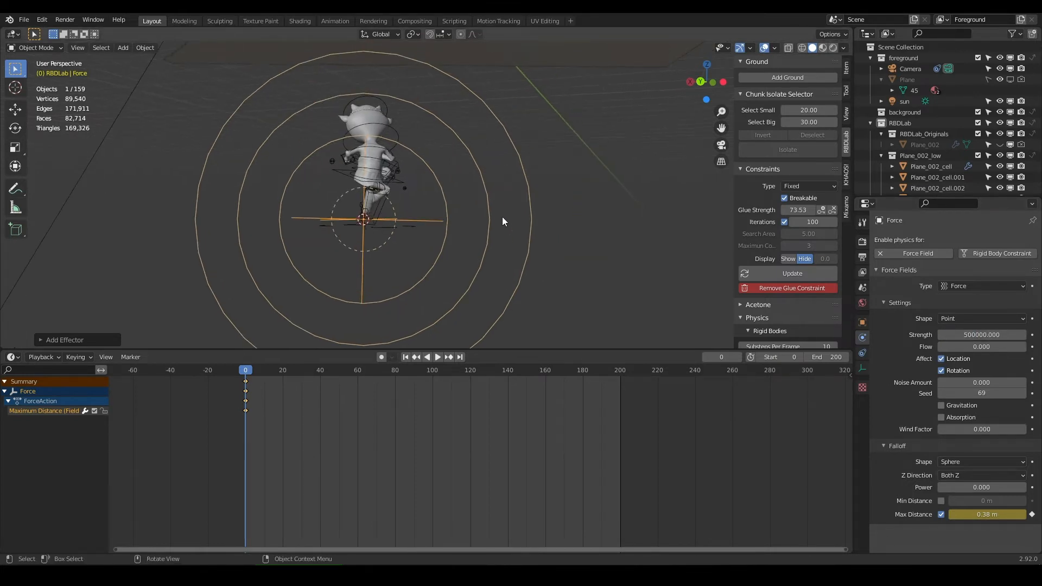
shift+middle_drag(502, 217, 499, 275)
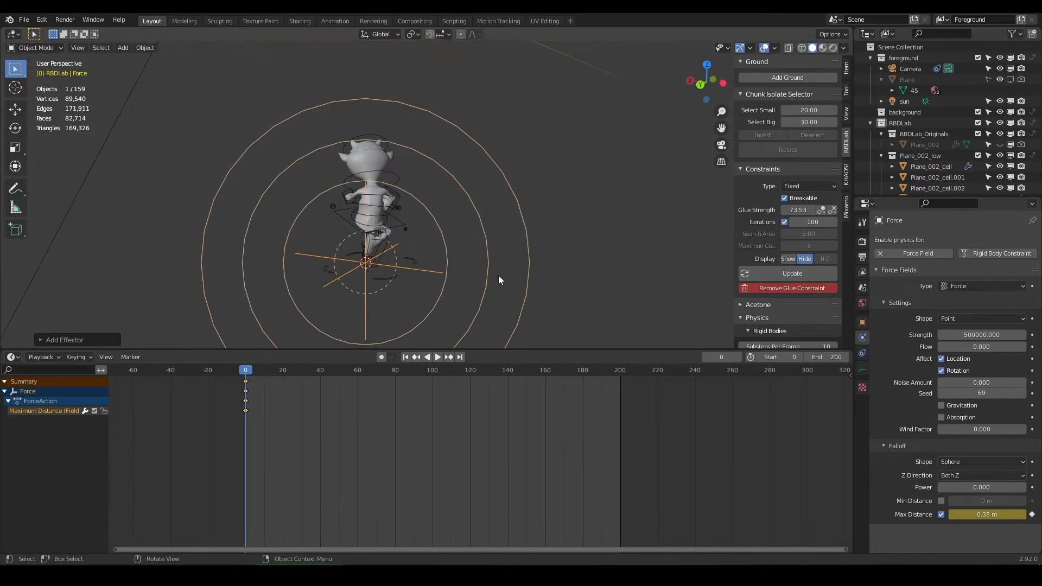
shift+click(378, 212)
key(ctrl+p)
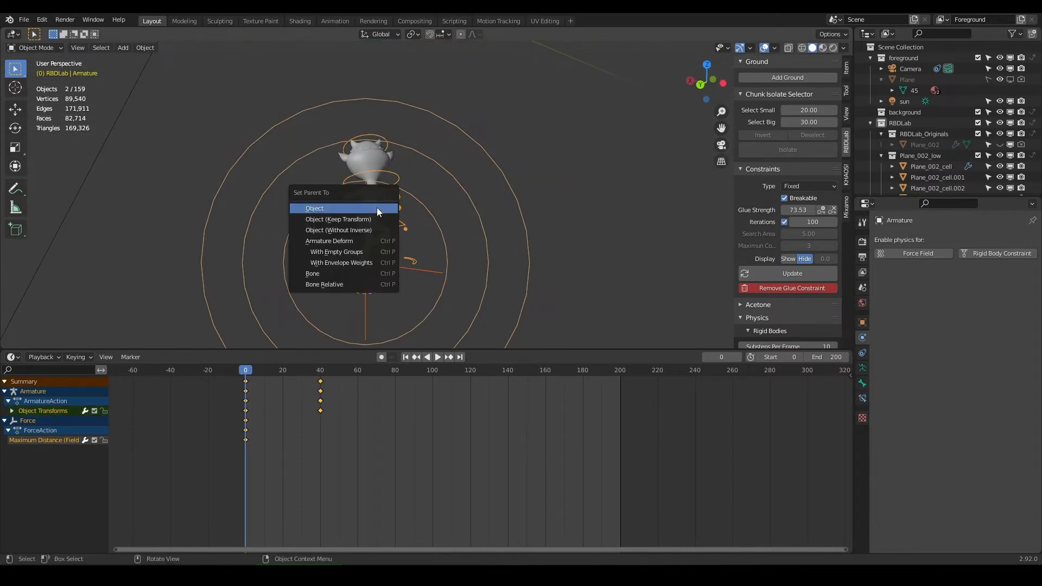
click(373, 217)
- Play the simulation from frame 0 to examine how the force field travels with the character and pushes the floor chunks
key(space)
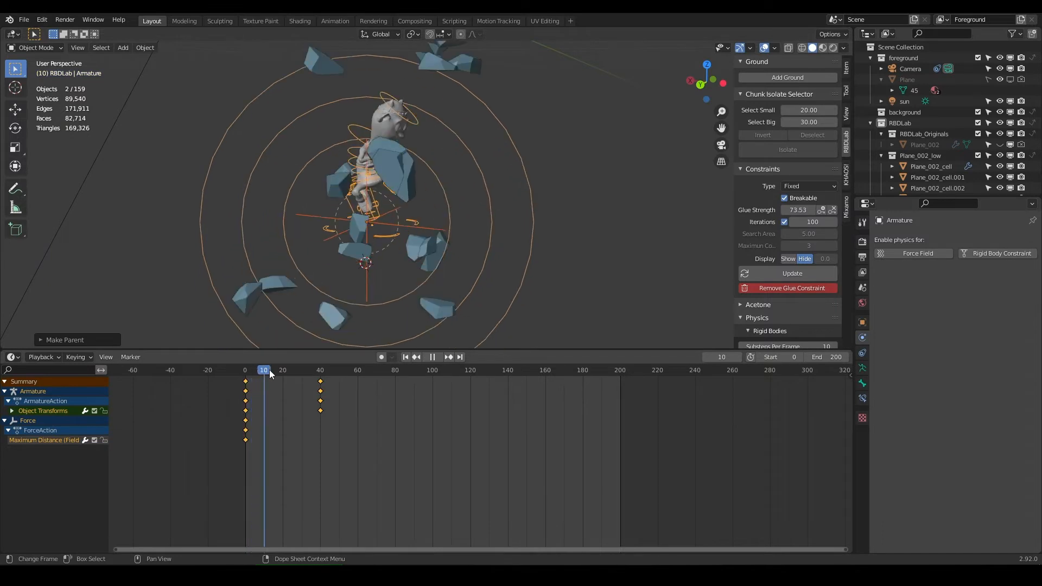
key(space)
drag(281, 371, 230, 367)
click(612, 181)
scroll(612, 181, down, 2)
shift+middle_drag(605, 173, 582, 227)
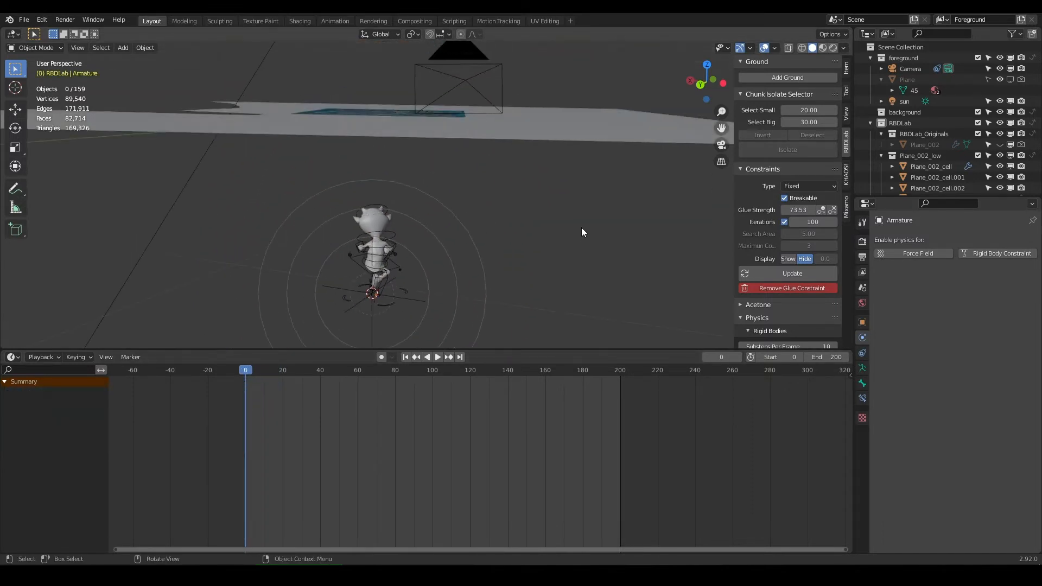
key(space)
middle_drag(489, 223, 487, 254)
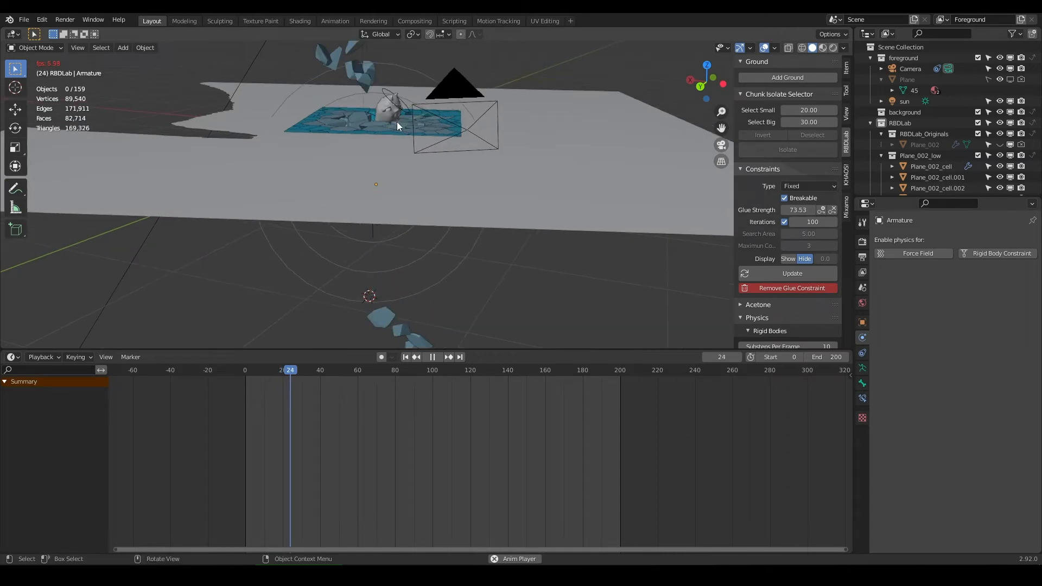
key(space)
- Replay the simulation to frame 45 from above the floor and inspect the hole around the character
middle_drag(399, 116, 402, 152)
drag(329, 372, 262, 372)
key(space)
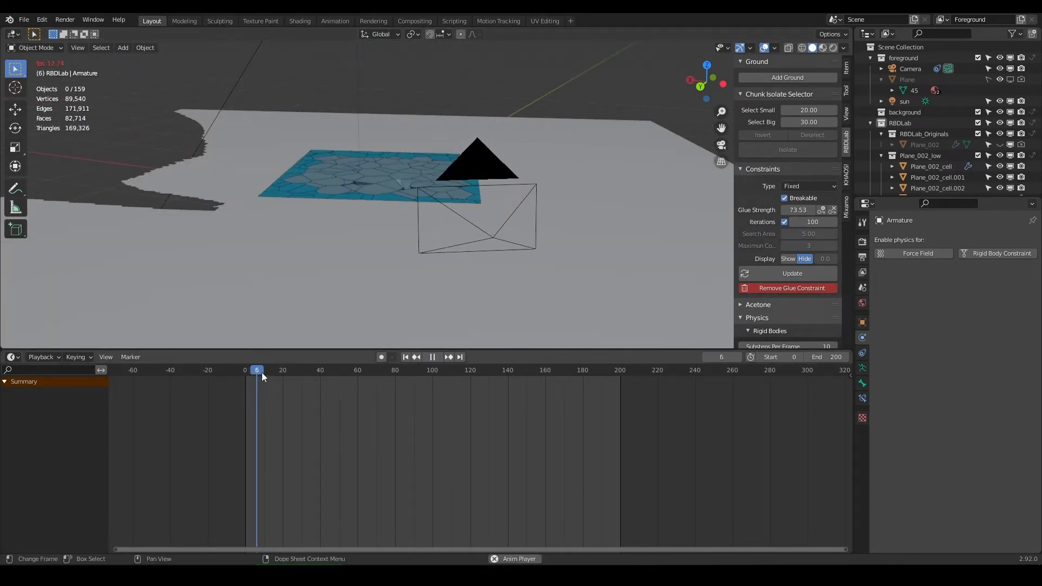
key(space)
scroll(390, 175, up, 3)
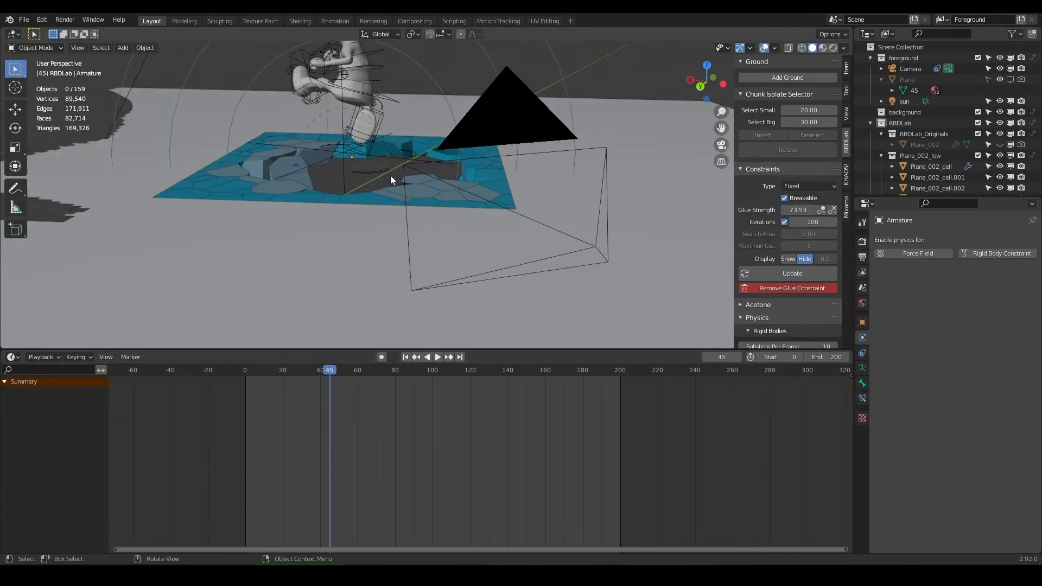
scroll(390, 175, down, 3)
- Select the force field and replay the floor destruction, checking it through the scene camera
click(399, 215)
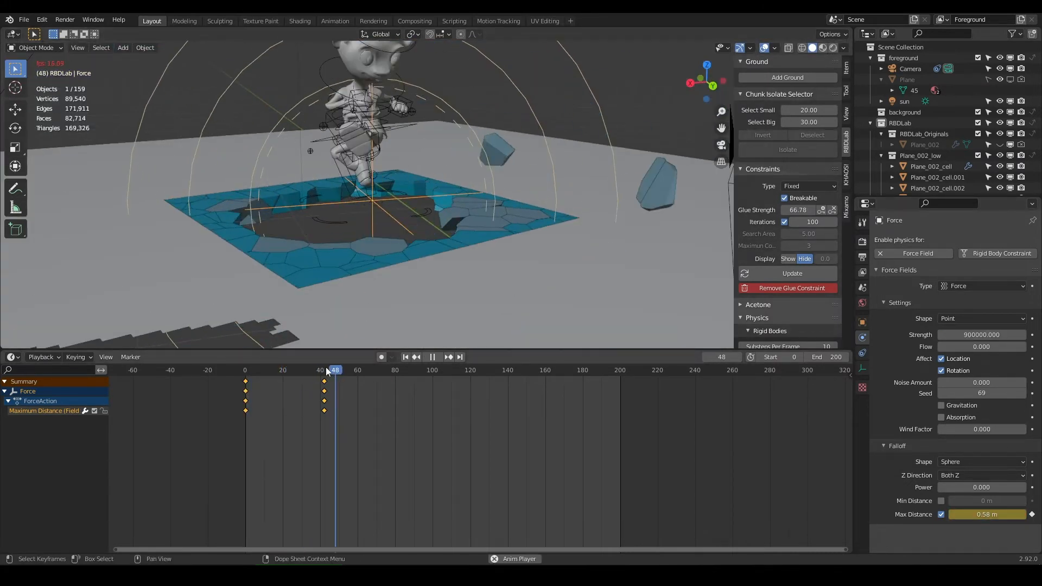
key(space)
drag(326, 369, 288, 372)
key(KP_0)
key(space)
shift+middle_drag(387, 197, 438, 234)
scroll(437, 235, down, 3)
drag(326, 373, 308, 377)
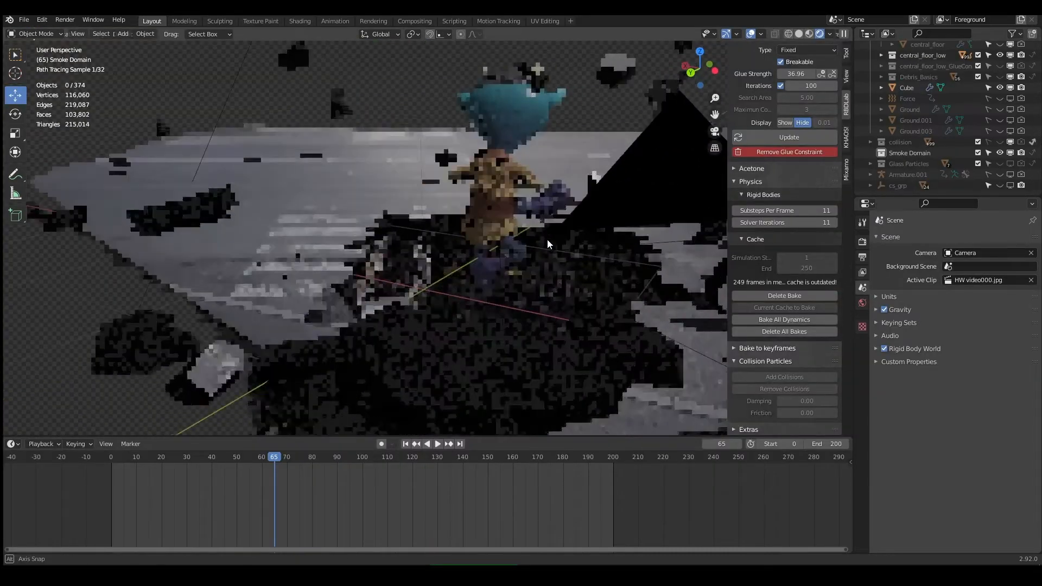
- Review the more detailed destruction scene in solid shading, playing and scrubbing its simulation to frame 86
middle_drag(547, 239, 522, 191)
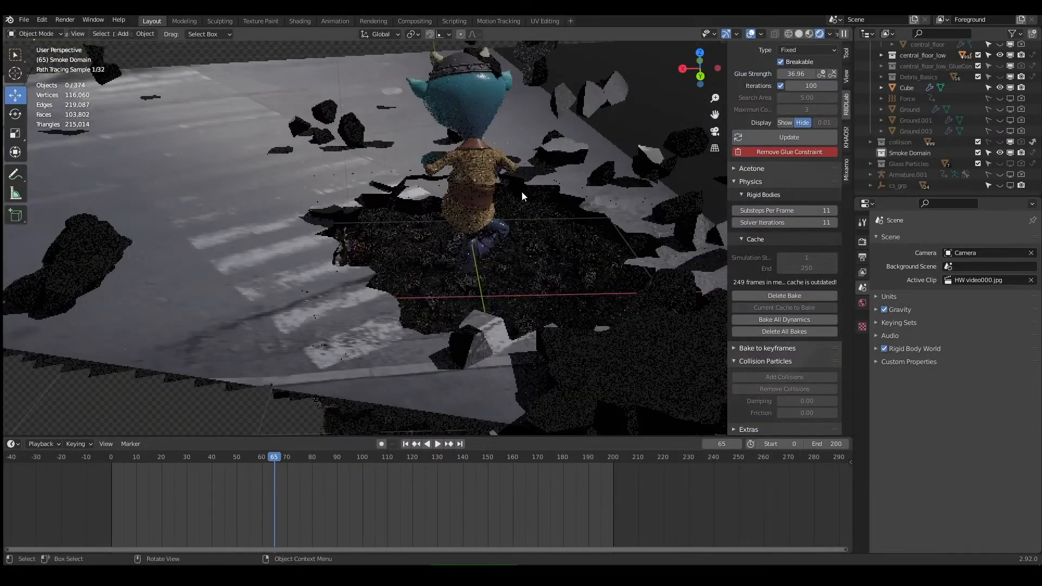
click(799, 34)
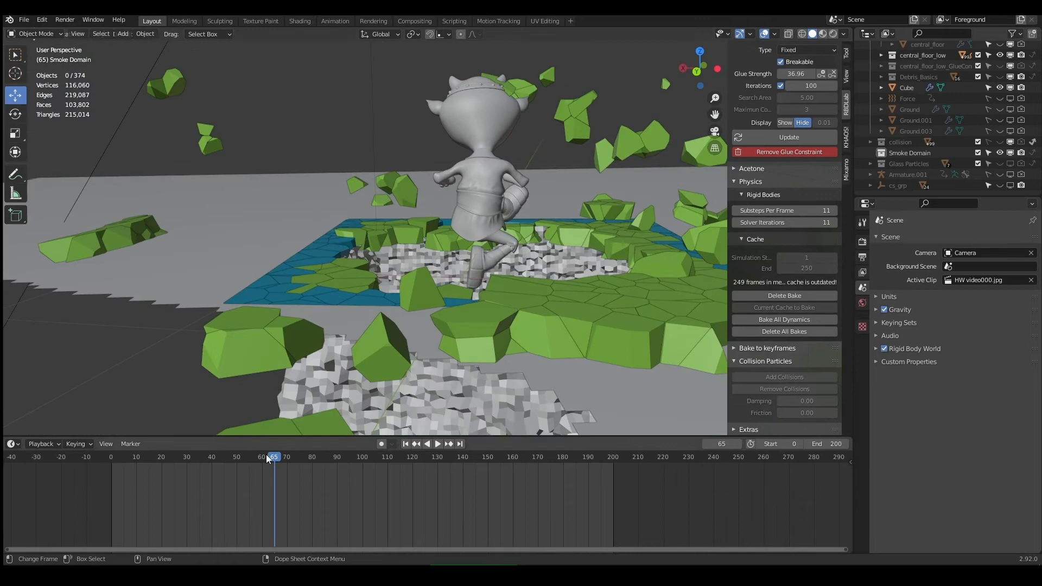
key(space)
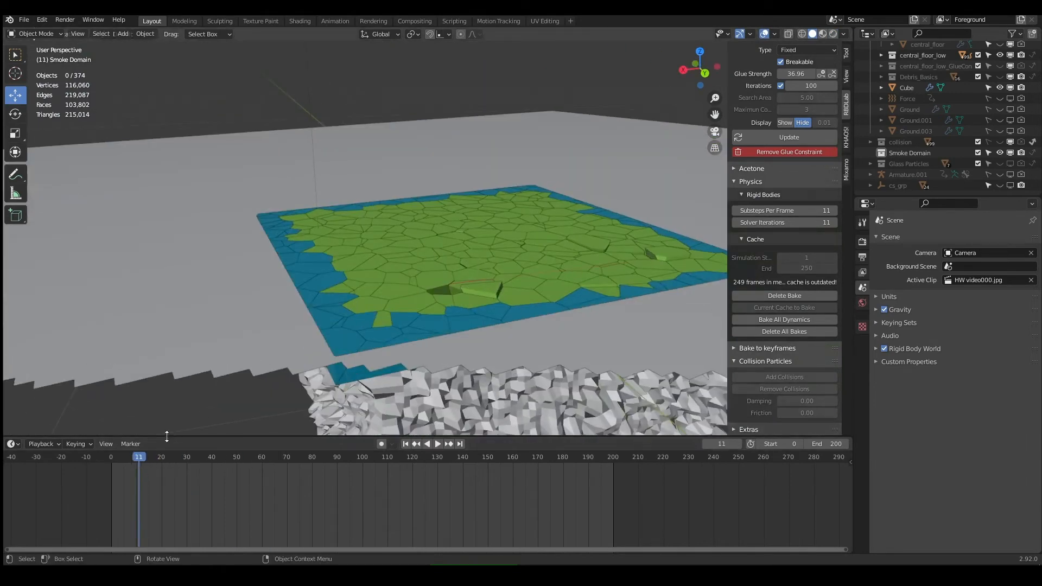
key(space)
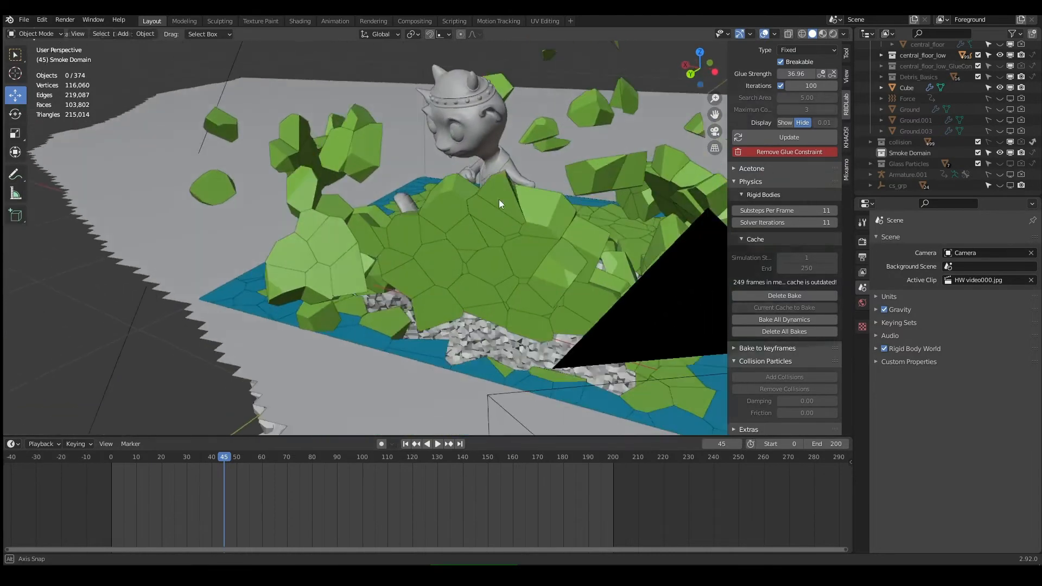
key(space)
drag(224, 457, 326, 455)
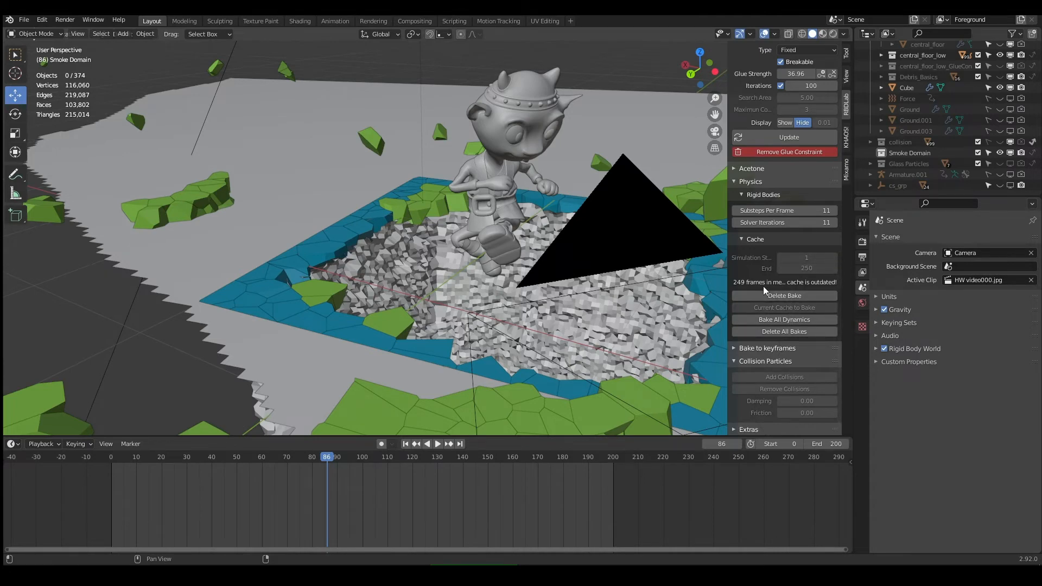
- Examine the RBDLab physics and constraint settings, then select the Cube debris mesh inside the hole and inspect its shape
scroll(816, 283, up, 1)
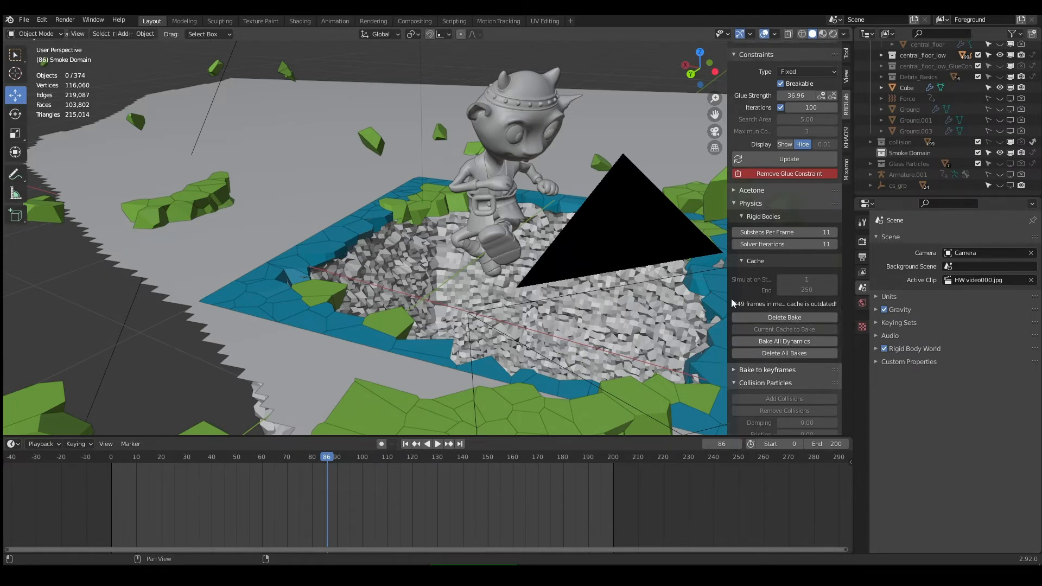
middle_drag(625, 261, 519, 216)
scroll(799, 340, up, 7)
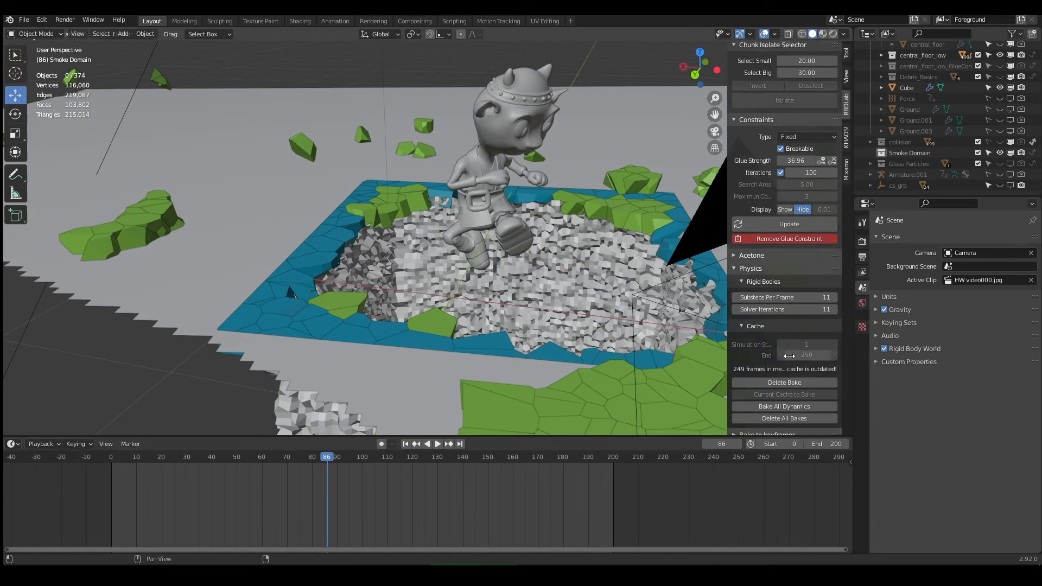
middle_drag(522, 272, 422, 295)
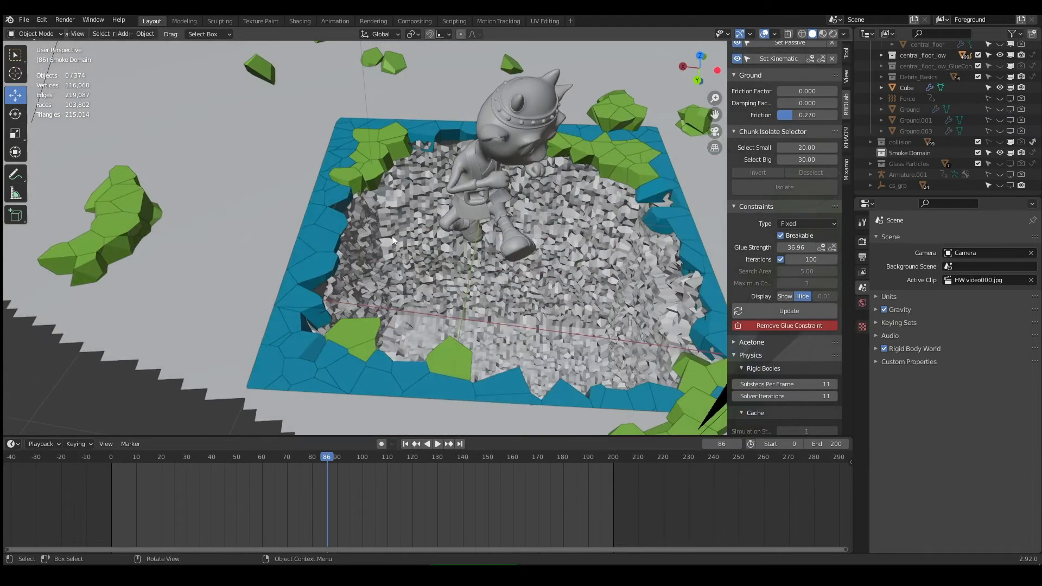
click(419, 252)
middle_drag(421, 252, 446, 177)
scroll(441, 231, down, 3)
middle_drag(454, 290, 471, 207)
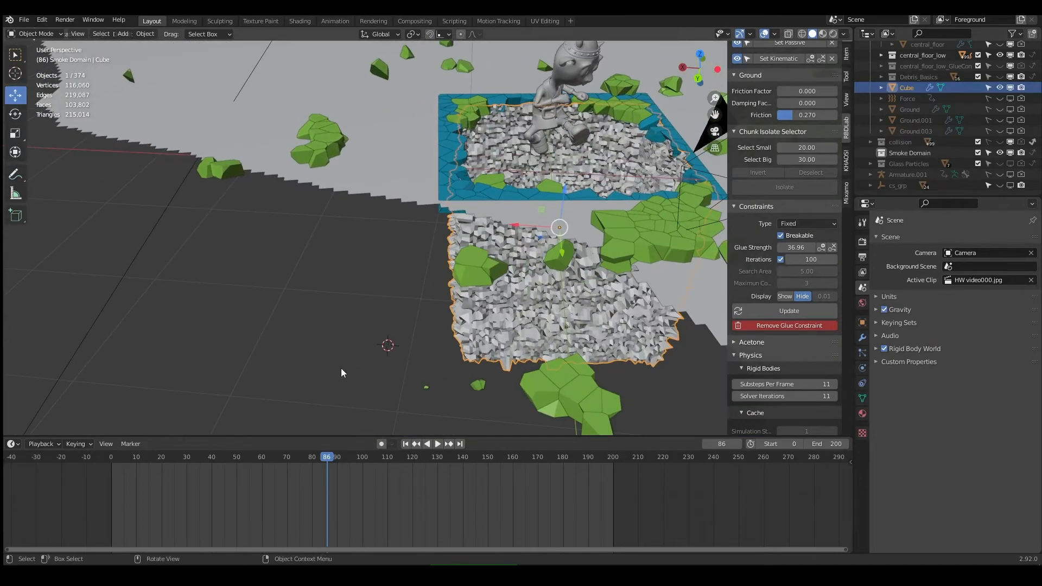
- Add a cube mesh and move it up beside the debris-filled hole
click(123, 34)
mouse_move(179, 46)
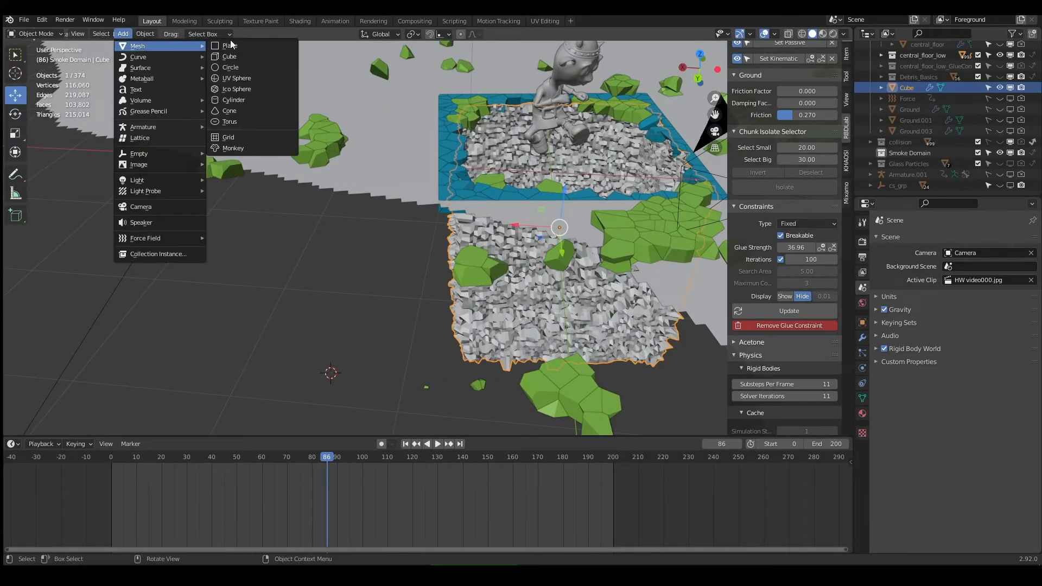
click(231, 59)
middle_drag(330, 328, 309, 330)
key(g)
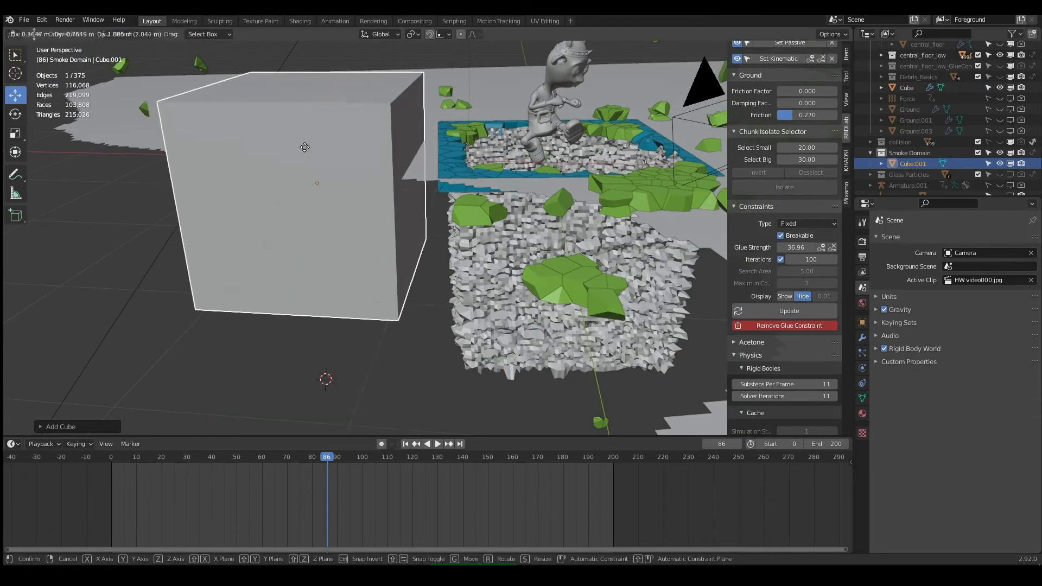
click(250, 244)
shift+middle_drag(258, 245, 415, 251)
scroll(379, 254, up, 1)
- Delete the cube's top face to make an open box
key(Tab)
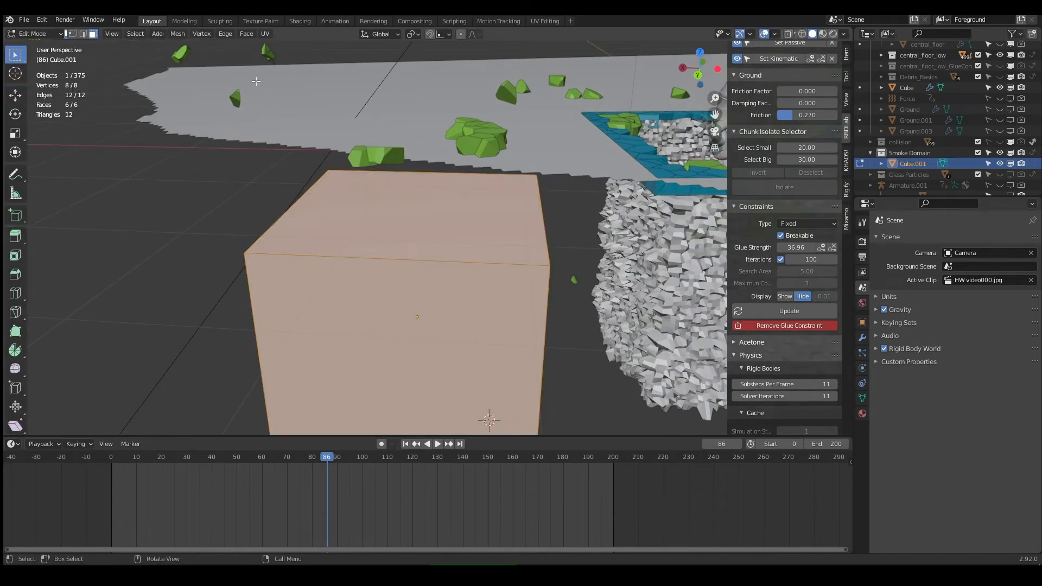
click(389, 215)
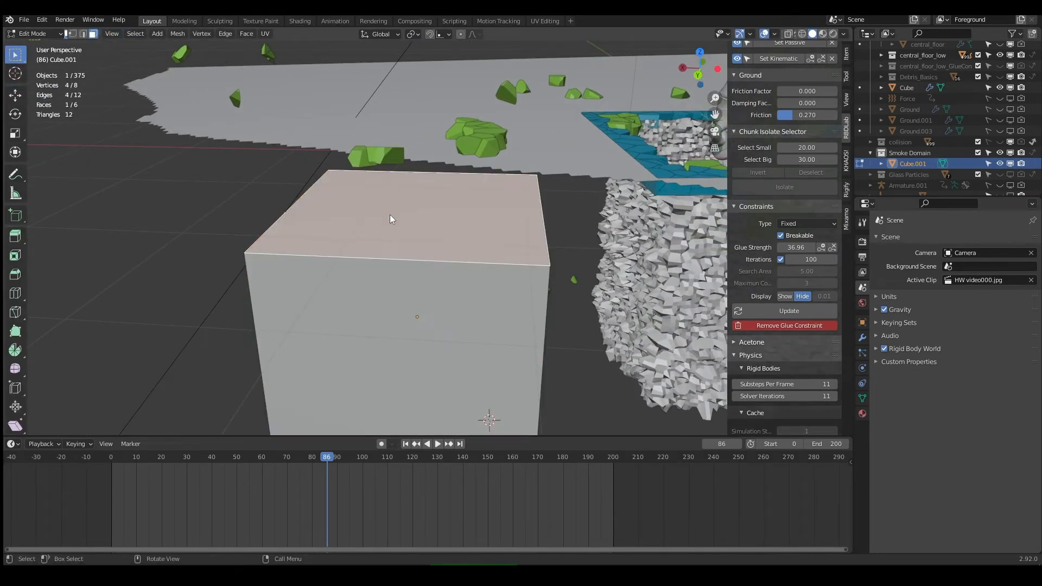
key(x)
click(390, 213)
middle_drag(390, 214, 421, 230)
key(Tab)
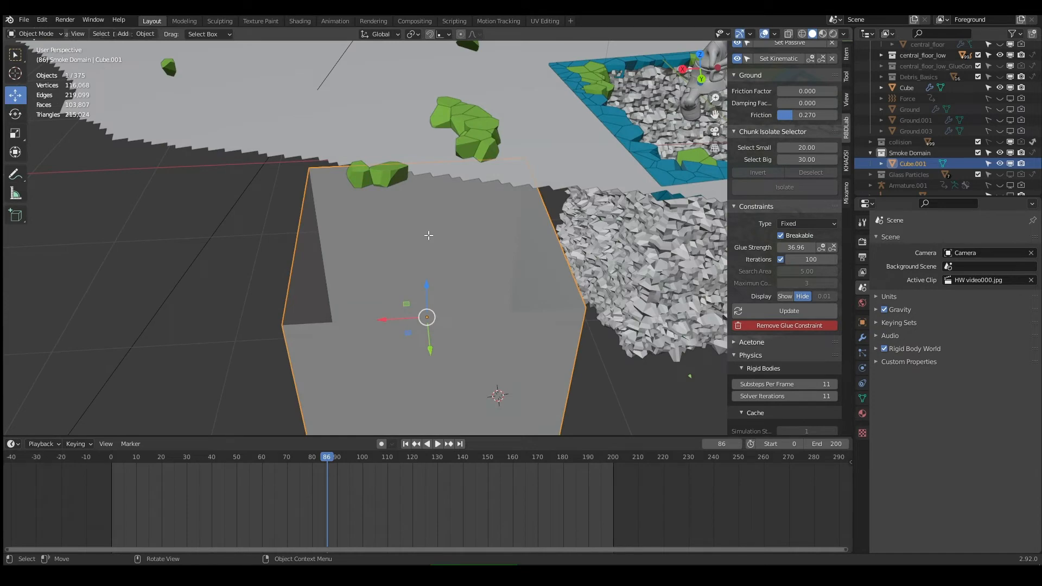
- Subdivide all faces of the open box twice
key(Tab)
key(a)
right_click(429, 236)
click(428, 233)
right_click(428, 233)
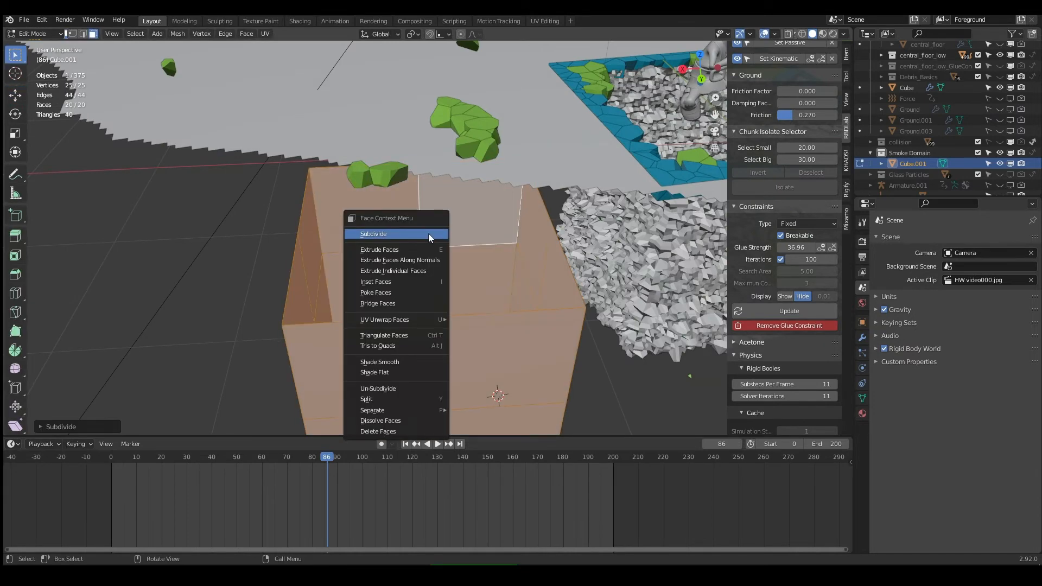
click(428, 234)
middle_drag(428, 234, 460, 243)
key(Tab)
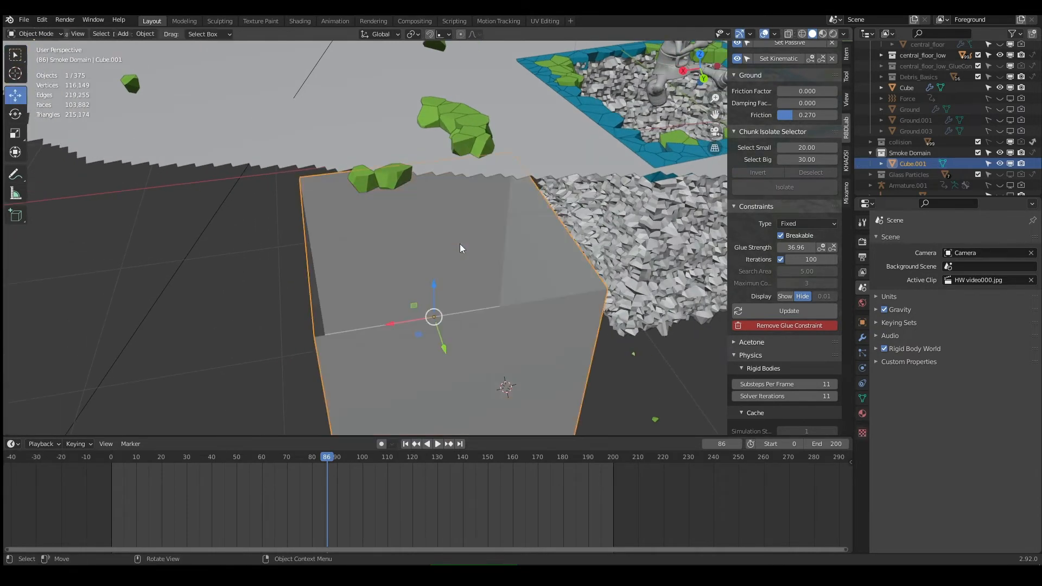
- Create a new material for the open box in the Shading workspace and add an Image Texture node
click(295, 20)
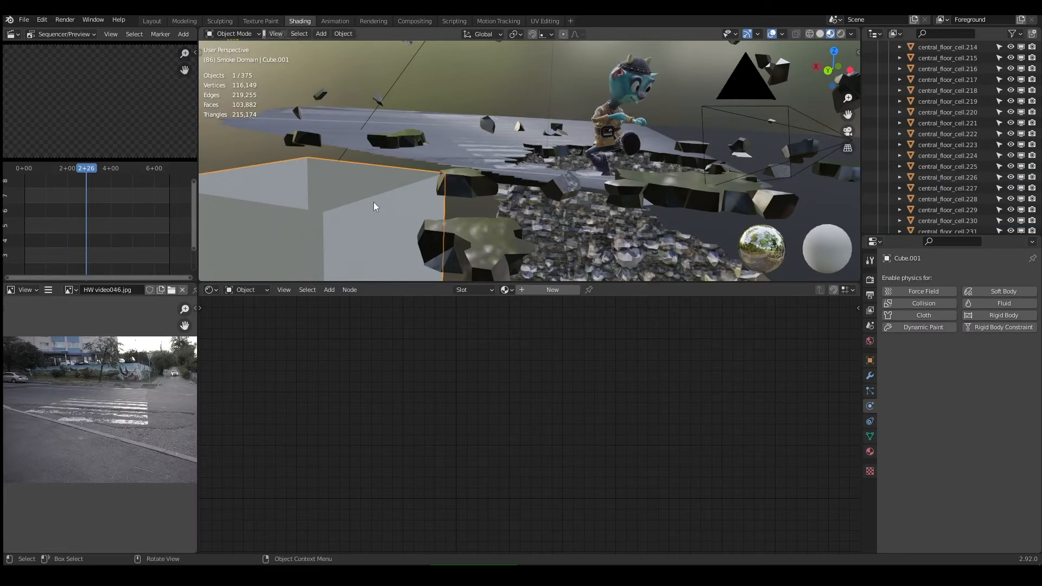
middle_drag(373, 207, 451, 233)
click(562, 289)
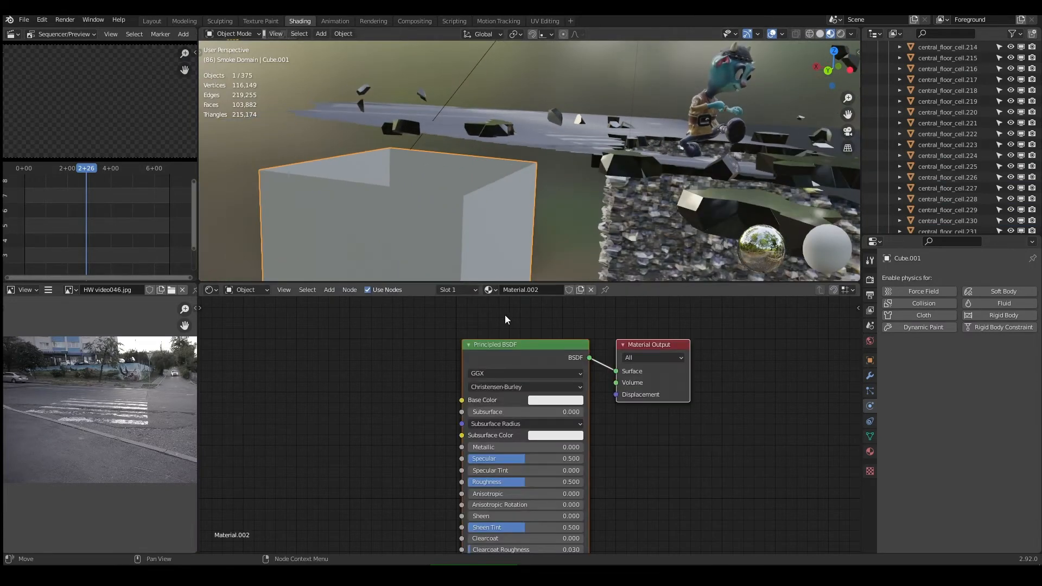
key(shift+a)
click(367, 380)
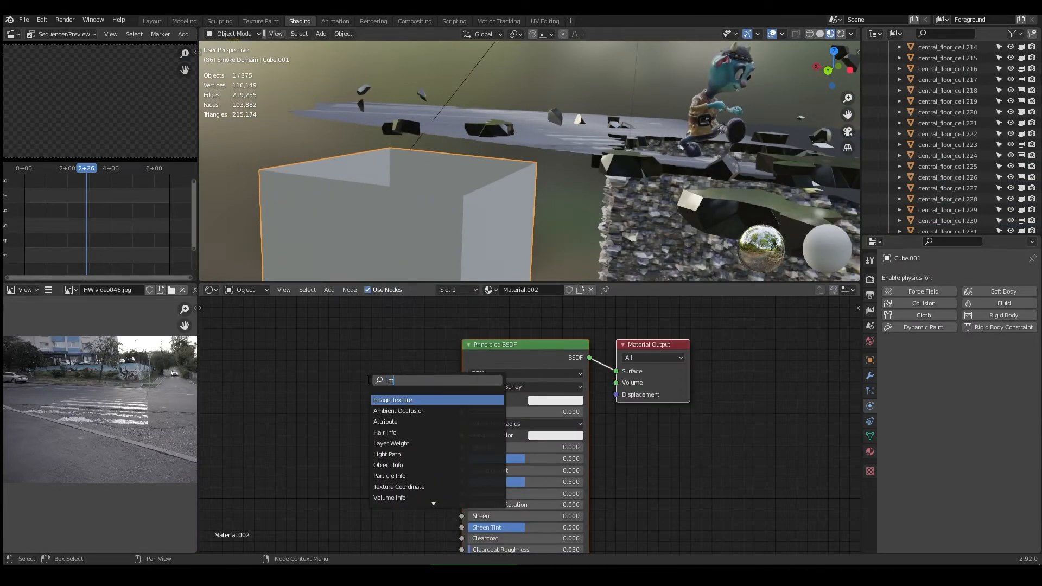
text(im)
key(Return)
- Load грунт_71.jpg from Downloads into the Image Texture node and connect its Color to the Principled BSDF's Base Color
click(307, 365)
click(375, 402)
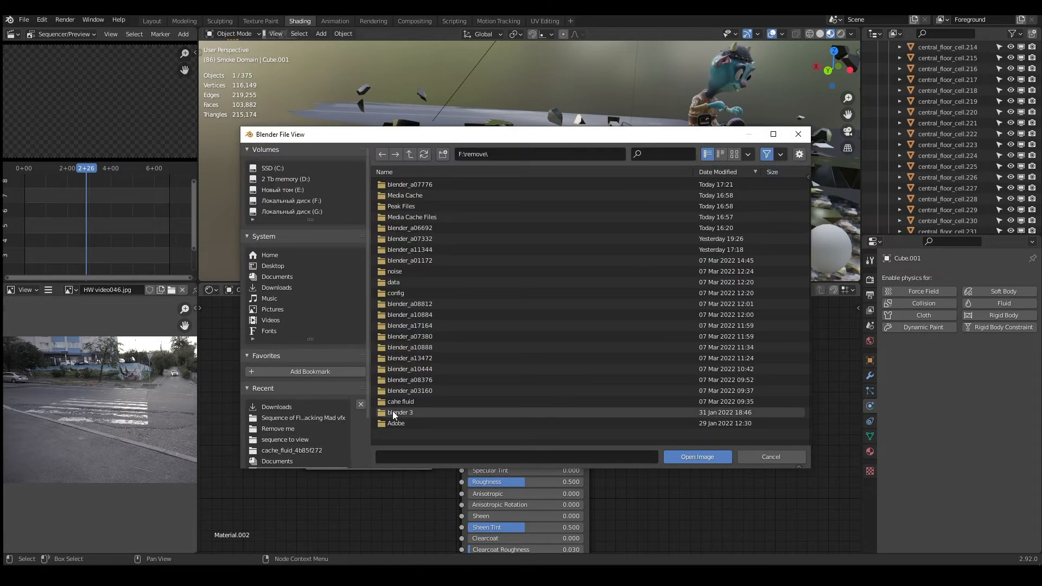
click(288, 276)
click(291, 287)
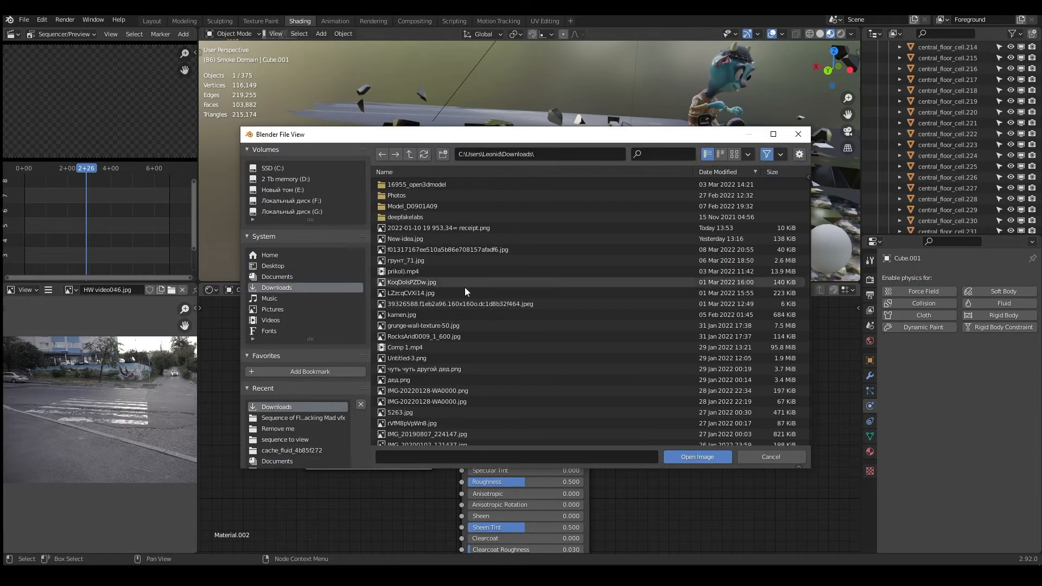
double_click(422, 260)
drag(432, 380, 461, 397)
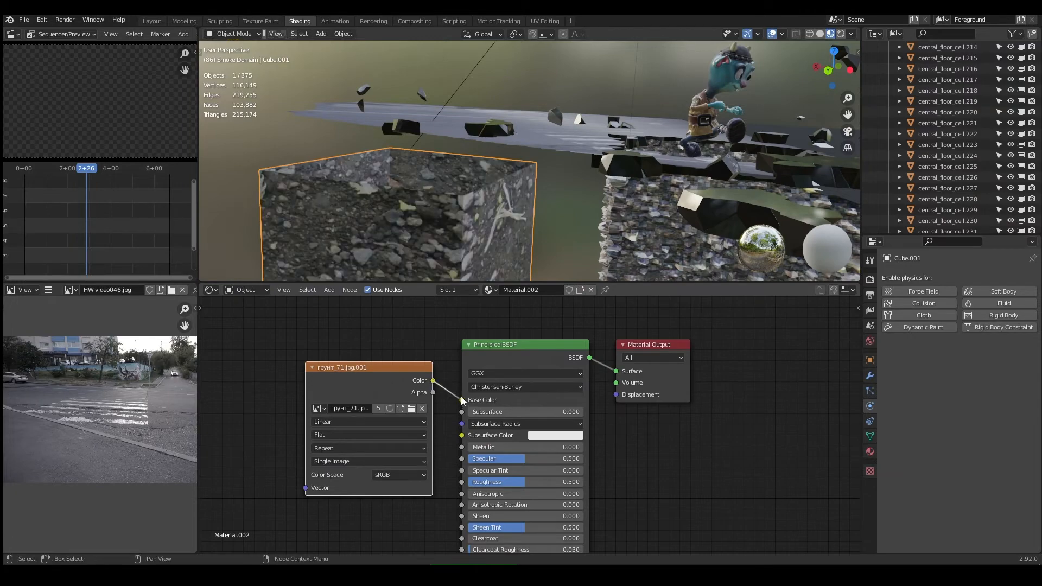
middle_drag(491, 274, 513, 193)
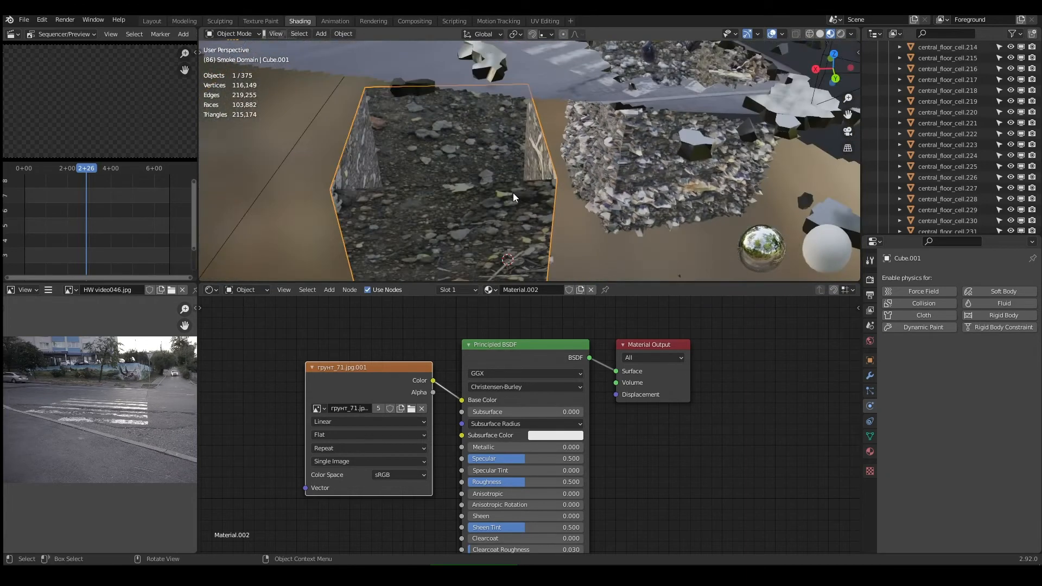
scroll(506, 174, up, 5)
- Add a Subdivision Surface modifier to the open box with viewport and render levels of 3
click(870, 376)
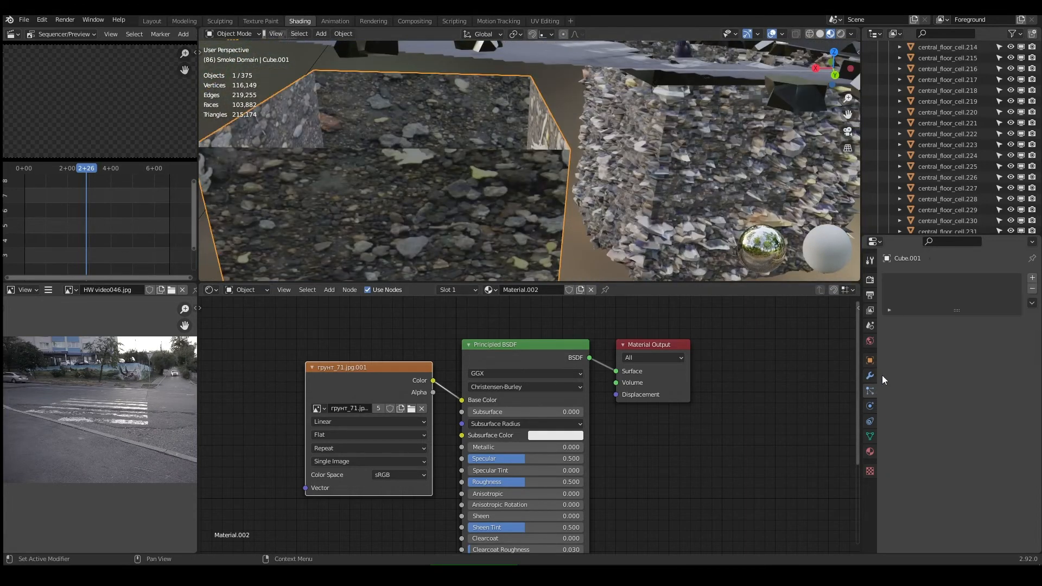
click(914, 278)
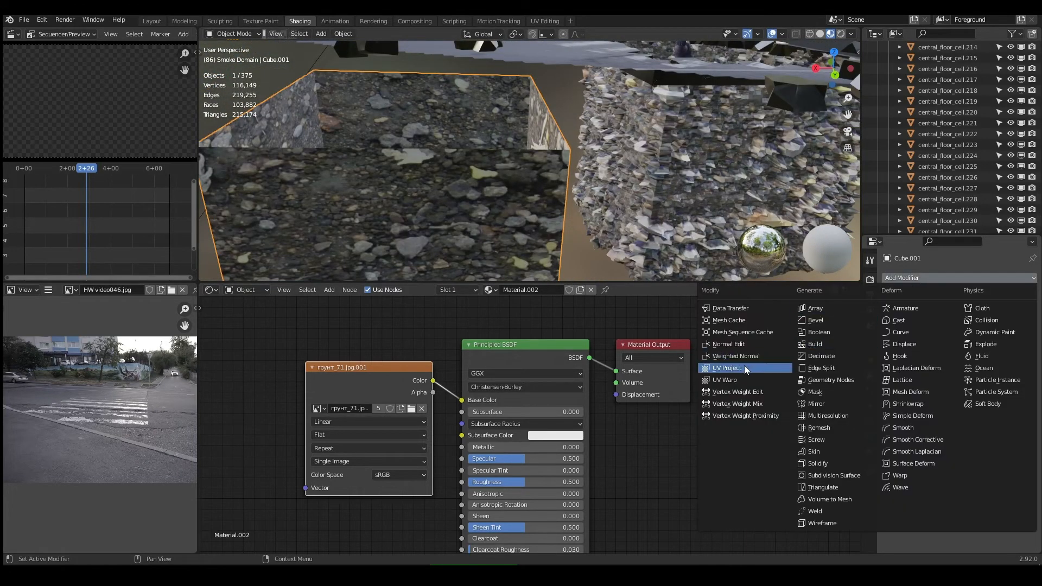
click(832, 477)
middle_drag(673, 275, 679, 228)
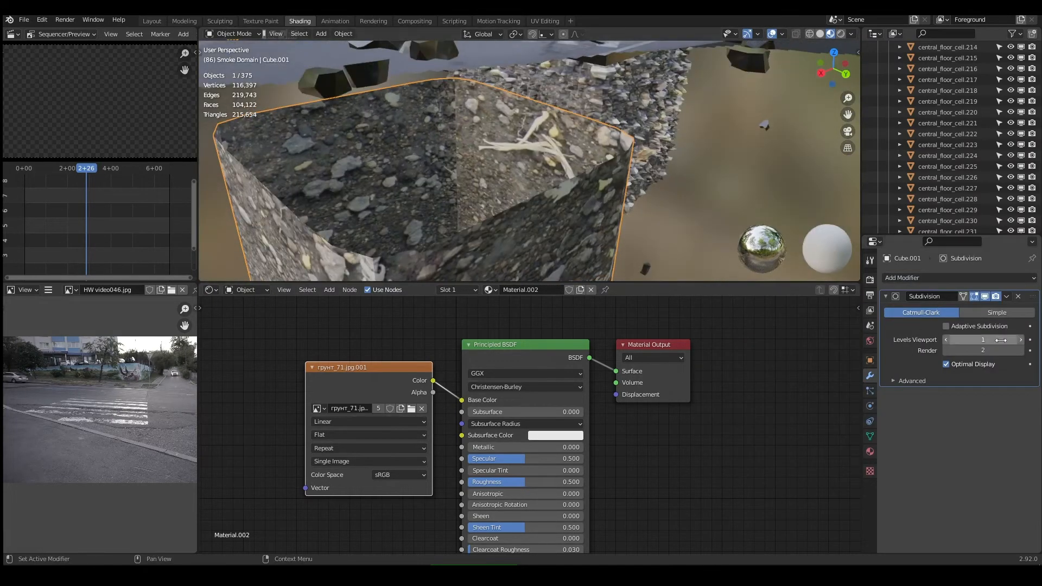
click(1021, 340)
click(1021, 340)
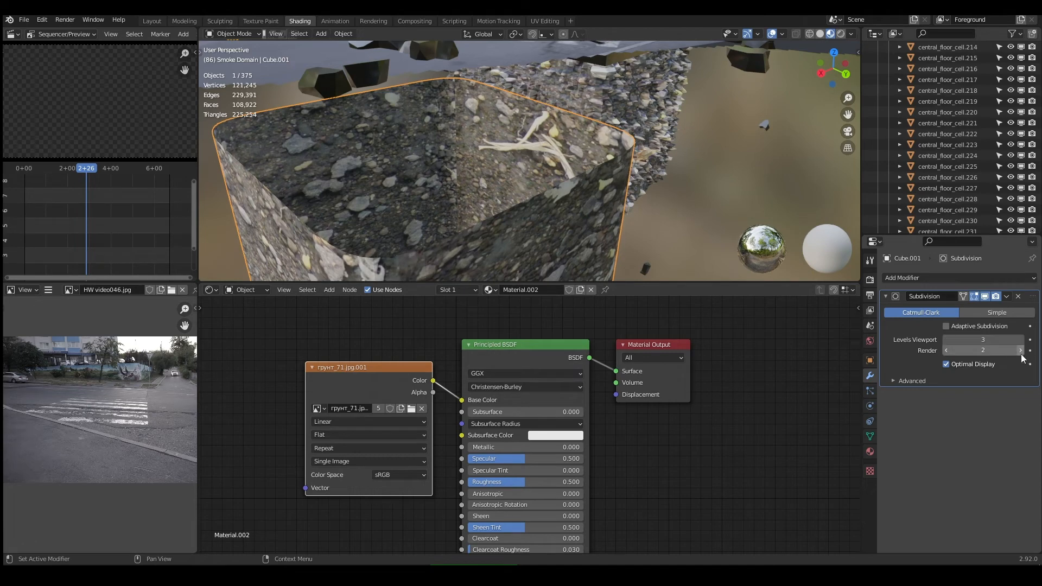
- Add a Displace modifier to the open box and assign it the existing texture named Texture
click(899, 279)
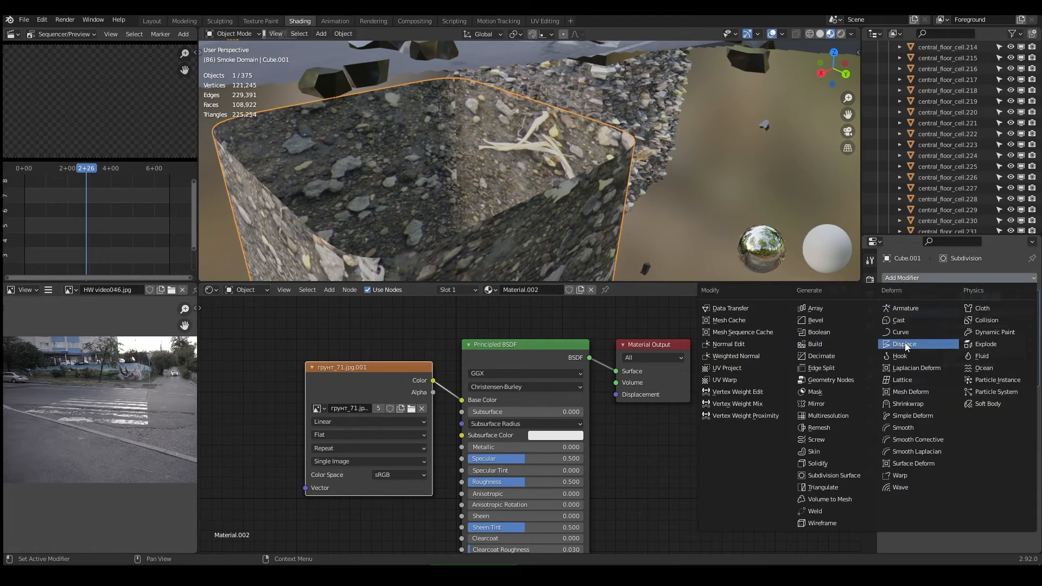
click(906, 344)
mouse_move(652, 228)
middle_down()
mouse_move(593, 204)
mouse_move(635, 233)
middle_up()
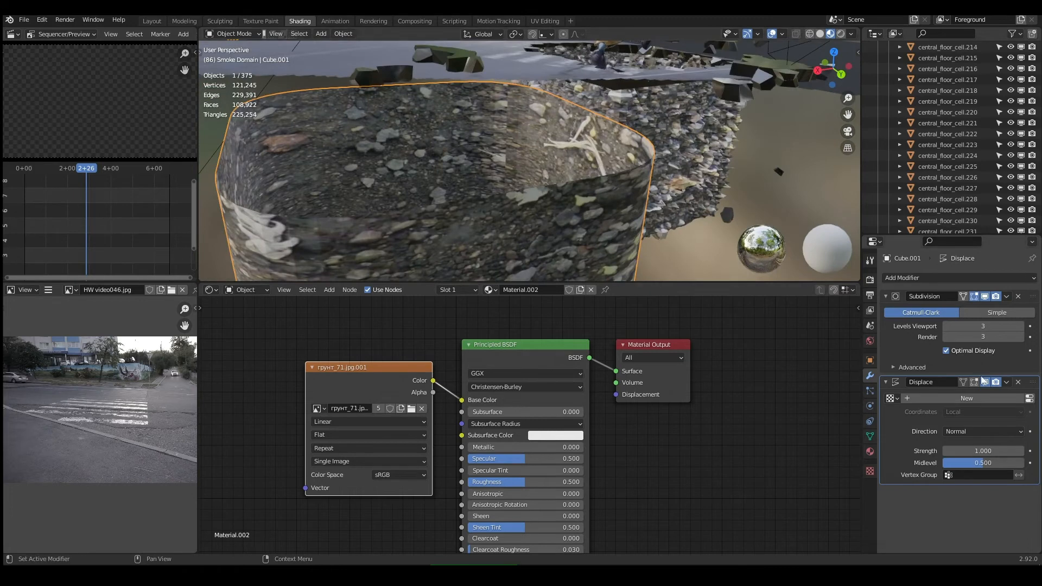
click(900, 397)
click(893, 415)
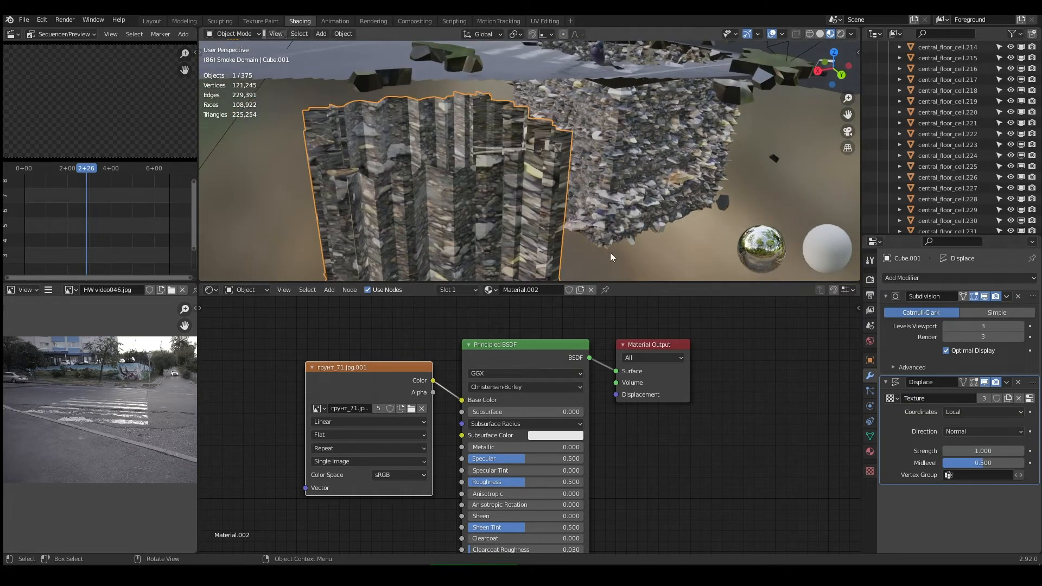
- Set the Displace modifier's coordinates to UV and its strength to 0.300
click(969, 434)
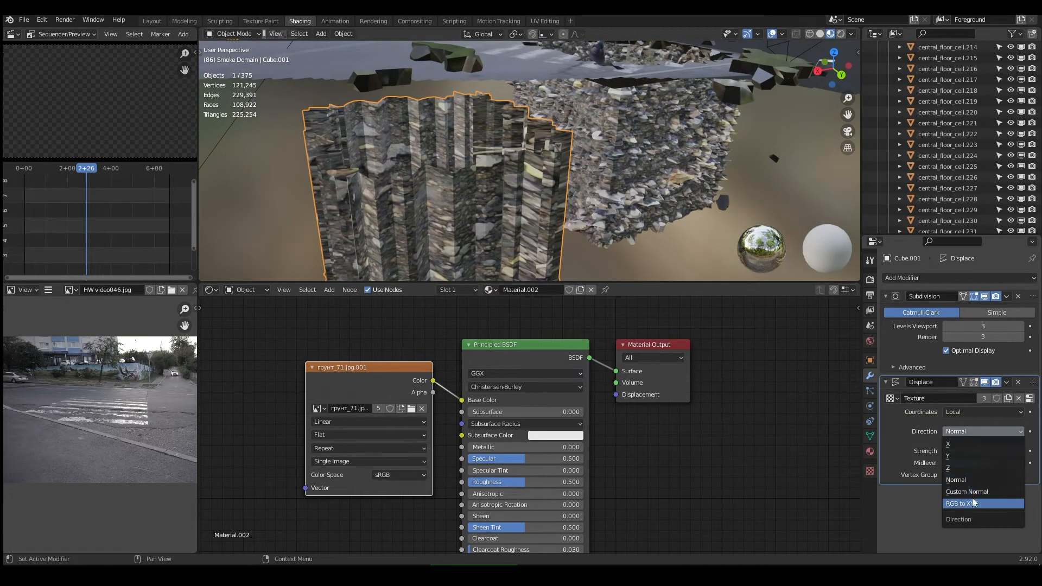
click(959, 412)
click(977, 462)
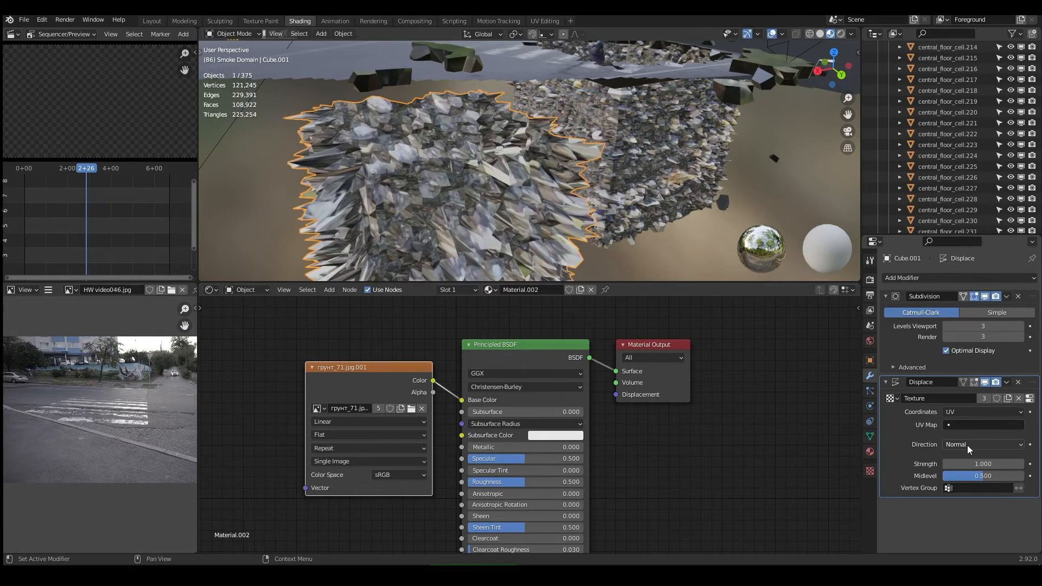
drag(973, 462, 935, 462)
middle_drag(629, 233, 658, 237)
scroll(661, 238, up, 4)
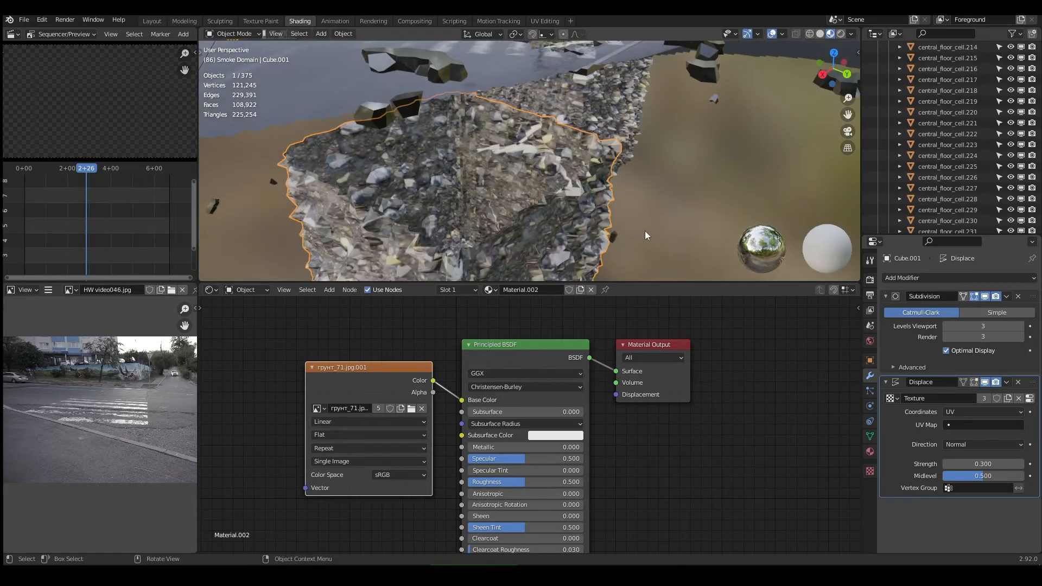
drag(971, 467, 959, 466)
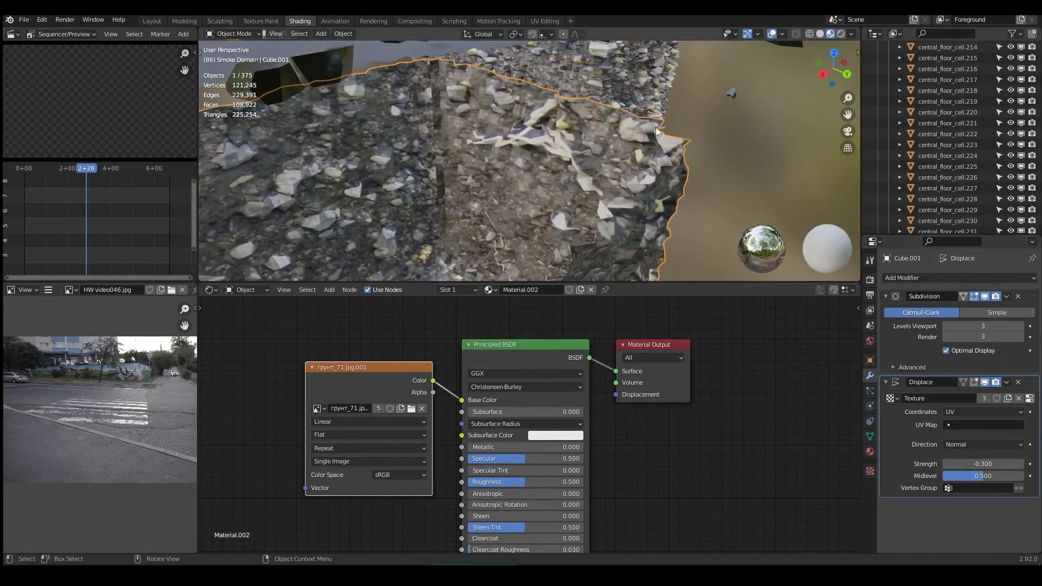
- Compare with the original debris Cube's modifier settings, then reselect the new open box and raise its Displace strength
click(653, 151)
middle_drag(673, 136, 642, 137)
scroll(641, 136, down, 4)
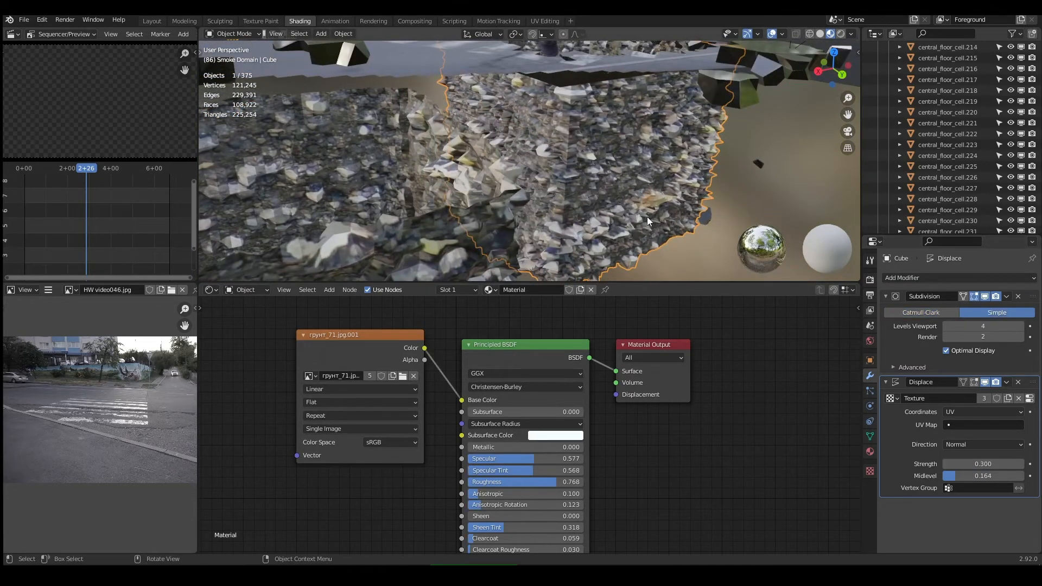
scroll(628, 178, up, 4)
click(538, 180)
drag(989, 465, 1010, 465)
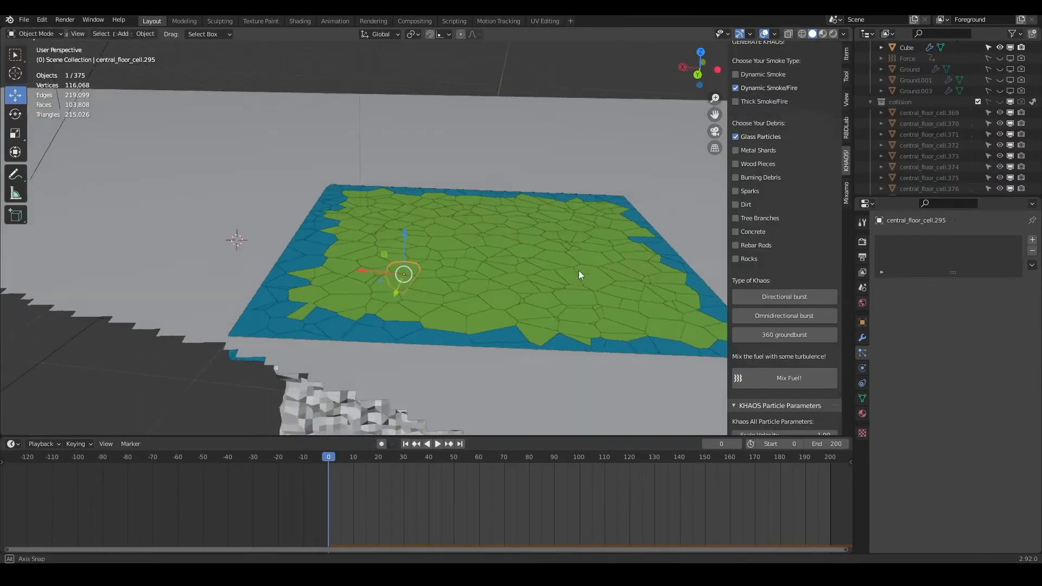
- Select a green chunk of the fractured floor in the Layout workspace and scrub the destruction to frame 23
middle_drag(503, 302, 447, 324)
click(422, 307)
middle_drag(444, 272, 444, 274)
click(444, 275)
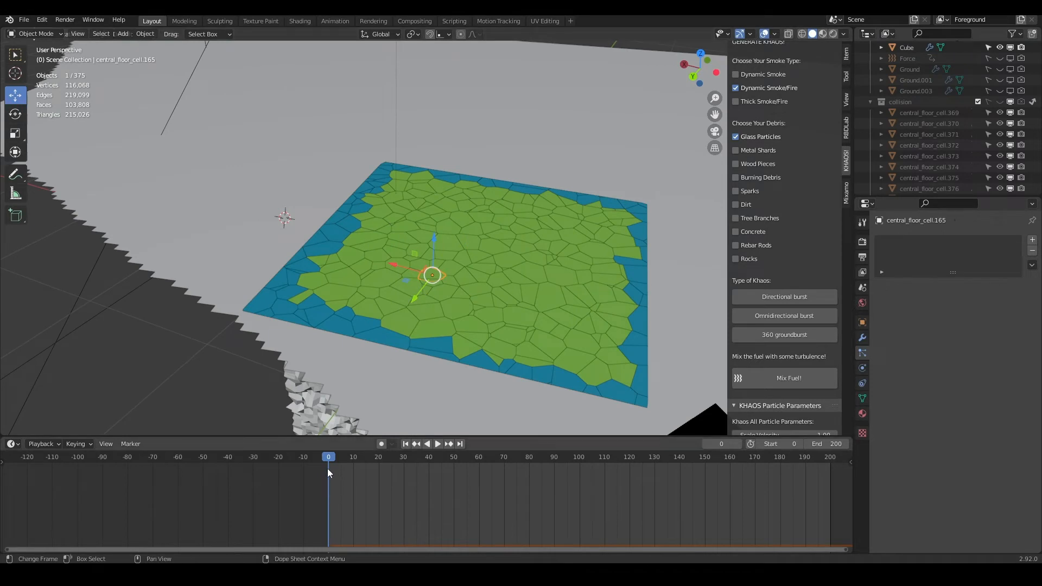
drag(378, 462, 387, 458)
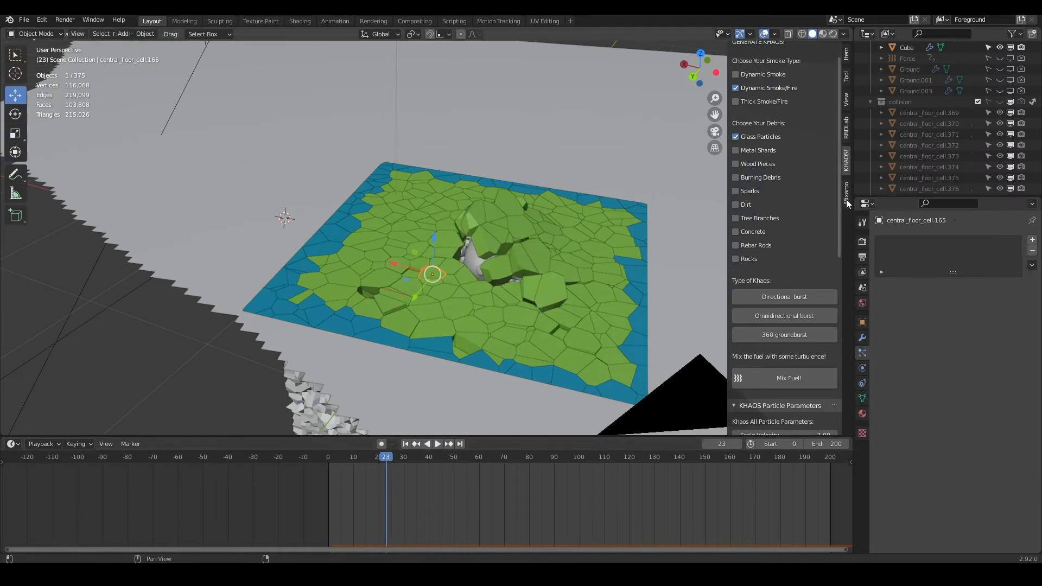
- Examine RBDLab's Physics settings for the floor, down to the rigid body cache and Bake to Keyframes options
click(845, 133)
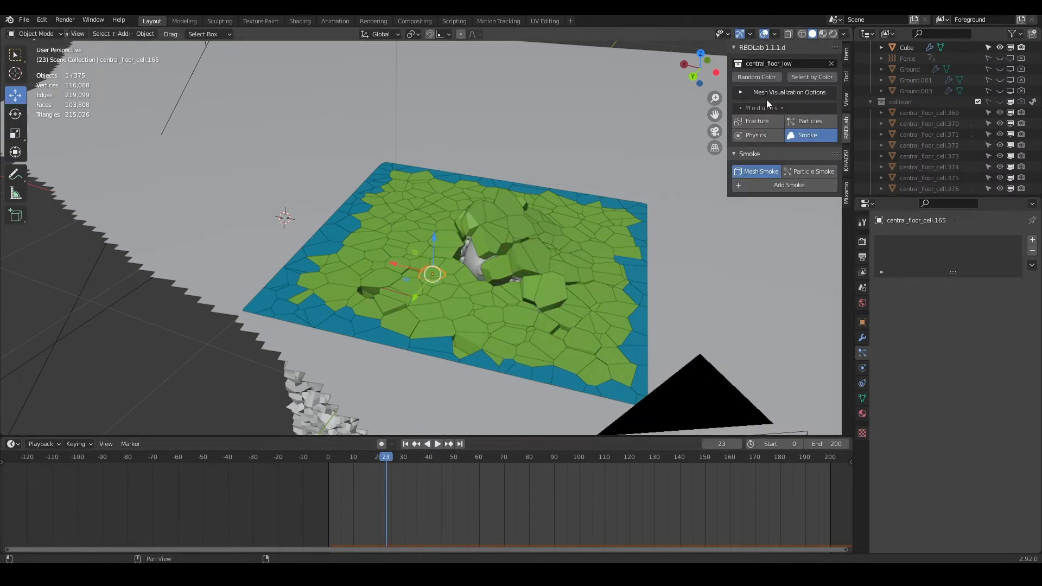
middle_drag(478, 274, 428, 269)
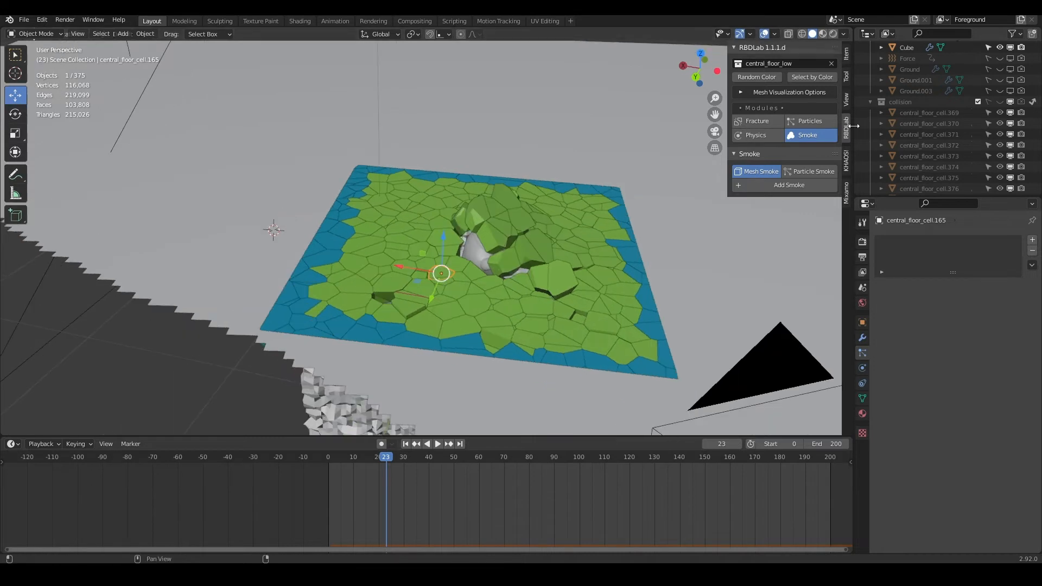
click(753, 135)
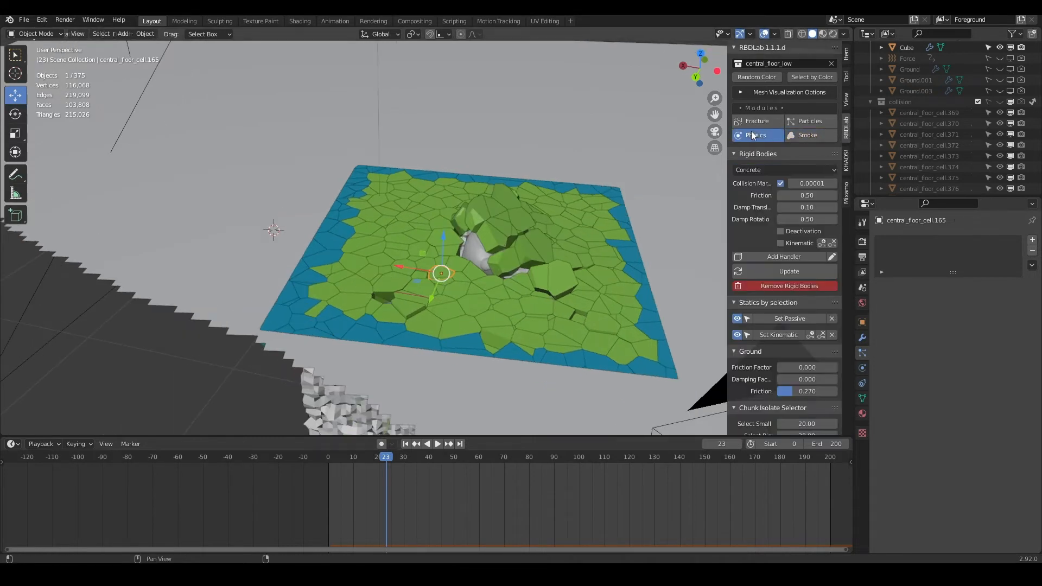
scroll(745, 287, down, 12)
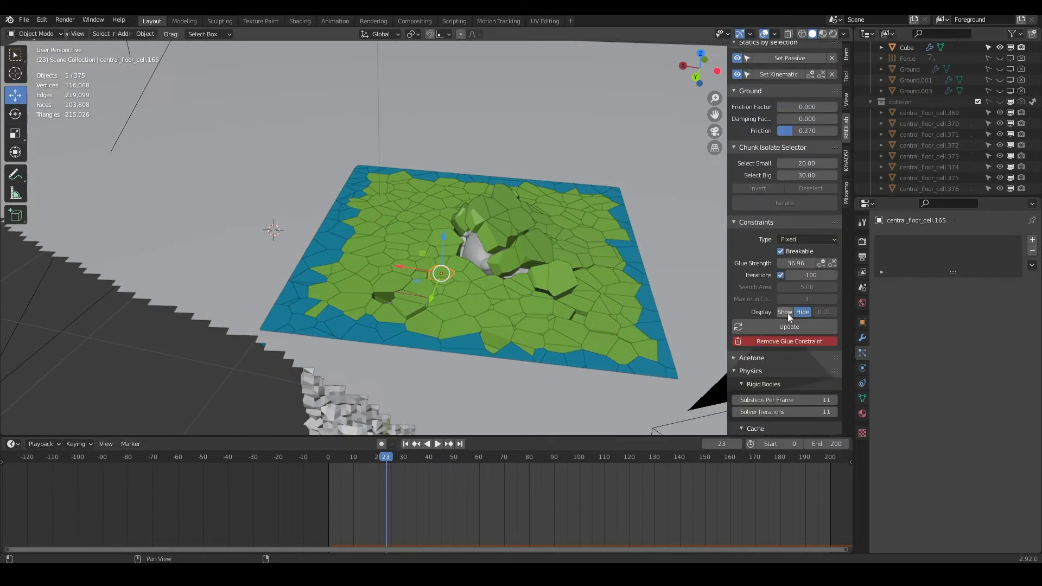
scroll(779, 316, down, 4)
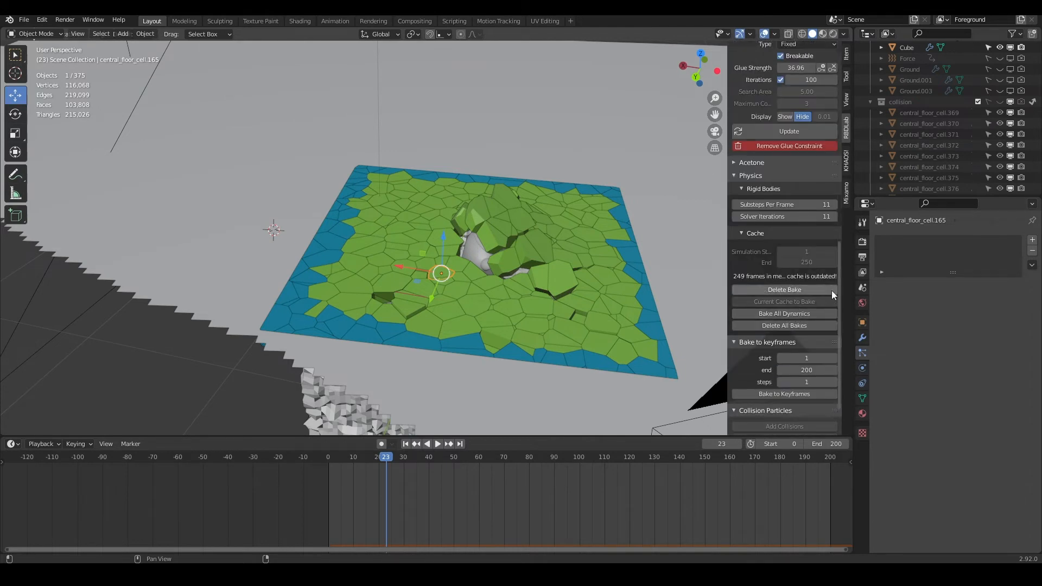
middle_drag(521, 278, 533, 275)
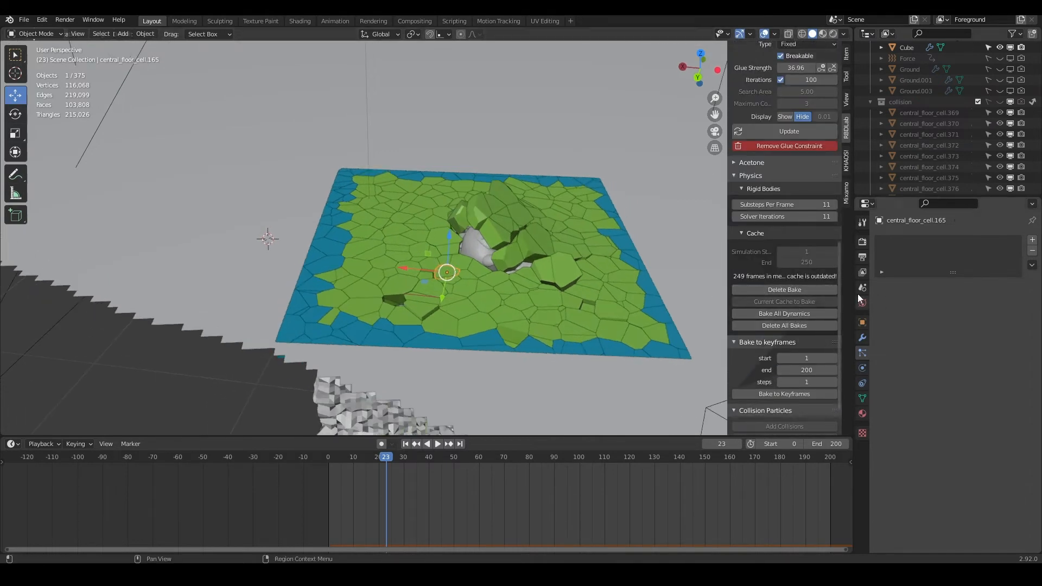
- Select a front chunk of the fractured floor and bake its rigid body simulation to keyframes with end frame 48
middle_drag(479, 254, 409, 240)
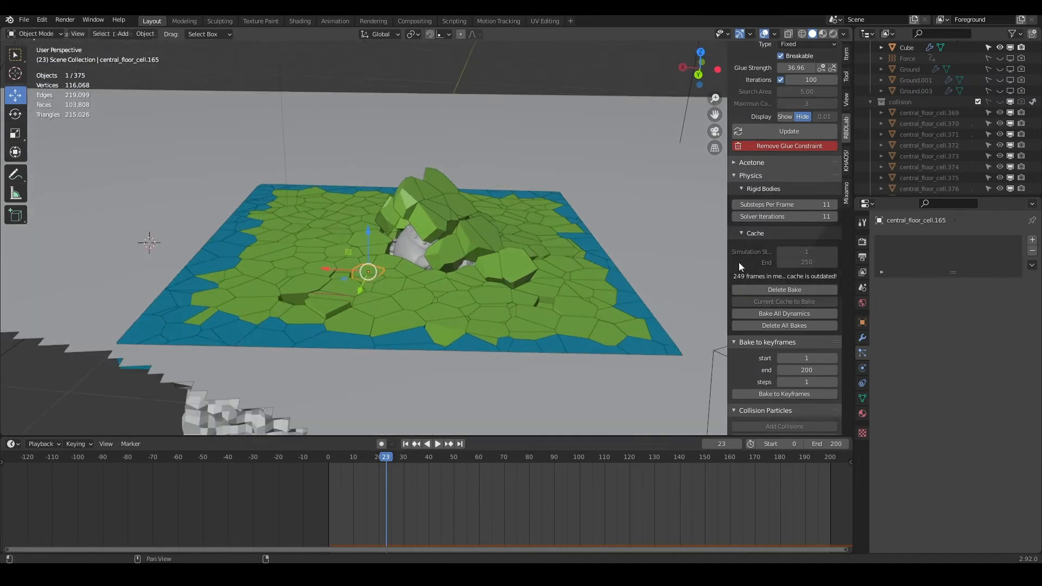
middle_drag(460, 282, 437, 280)
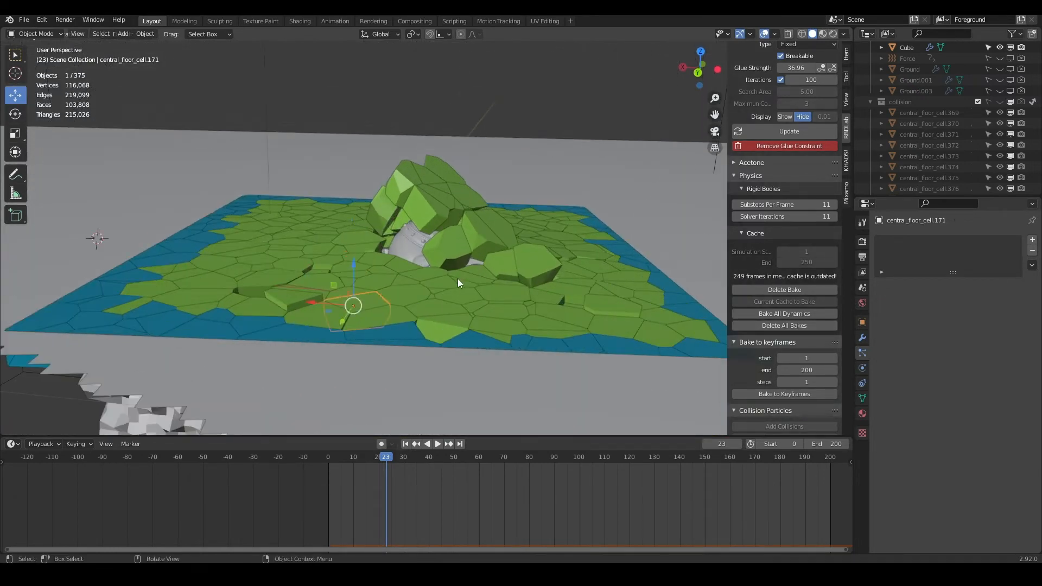
click(442, 290)
middle_drag(441, 308, 467, 231)
scroll(782, 312, down, 2)
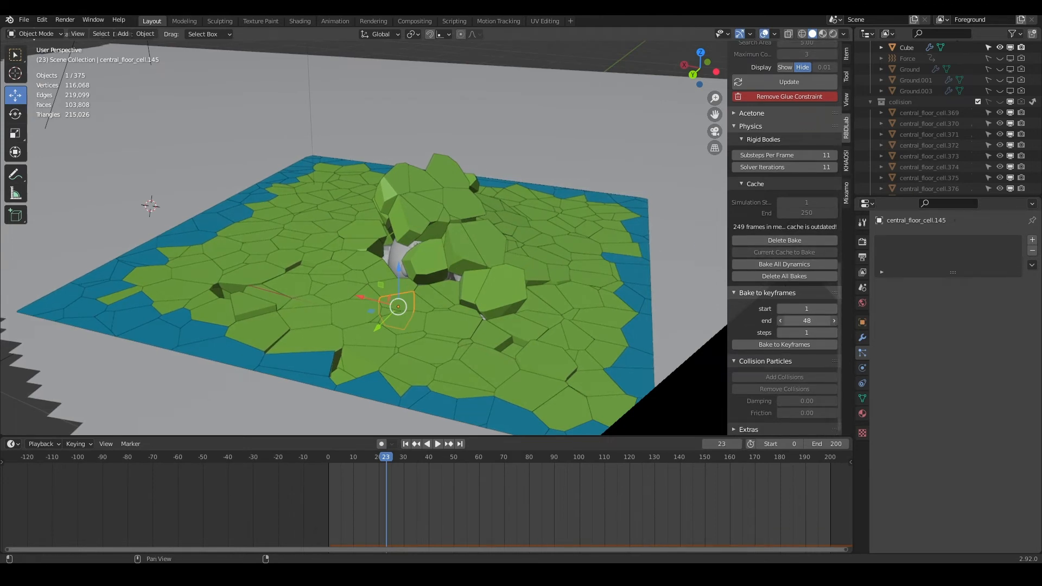
click(797, 343)
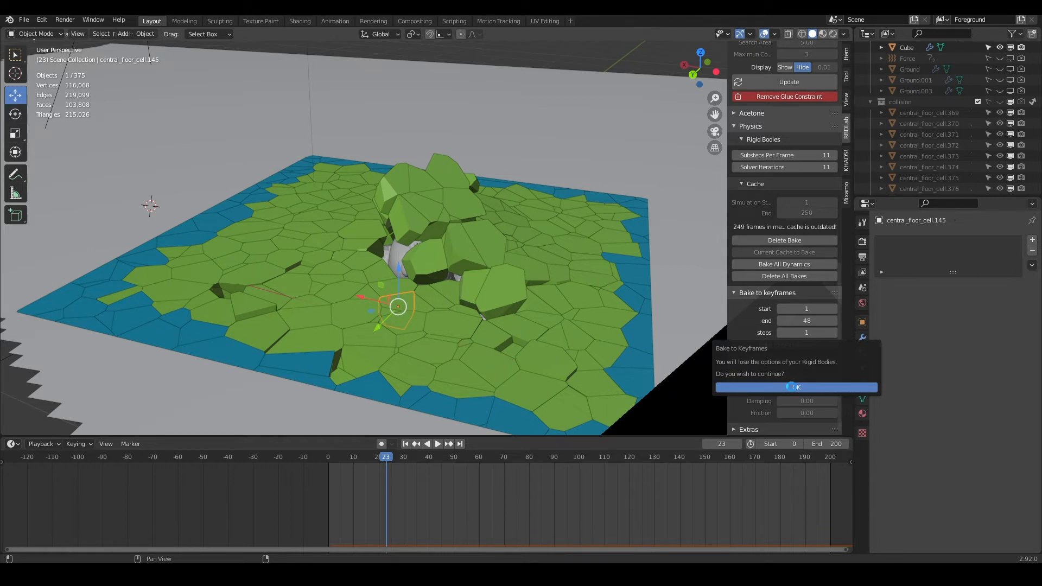
click(773, 388)
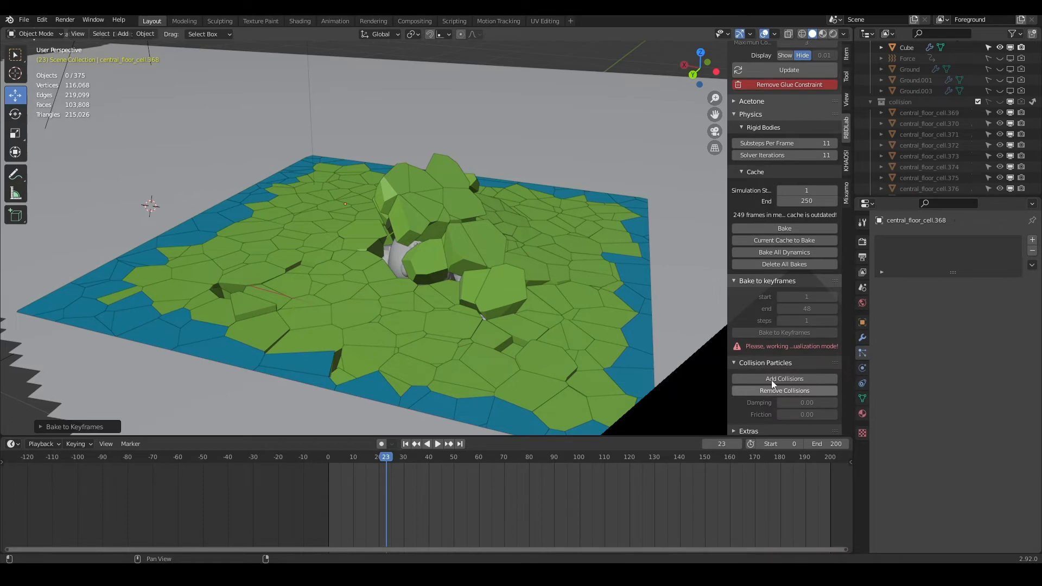
- Preview the baked floor destruction in rendered shading at frames 30 and 40
drag(389, 457, 403, 457)
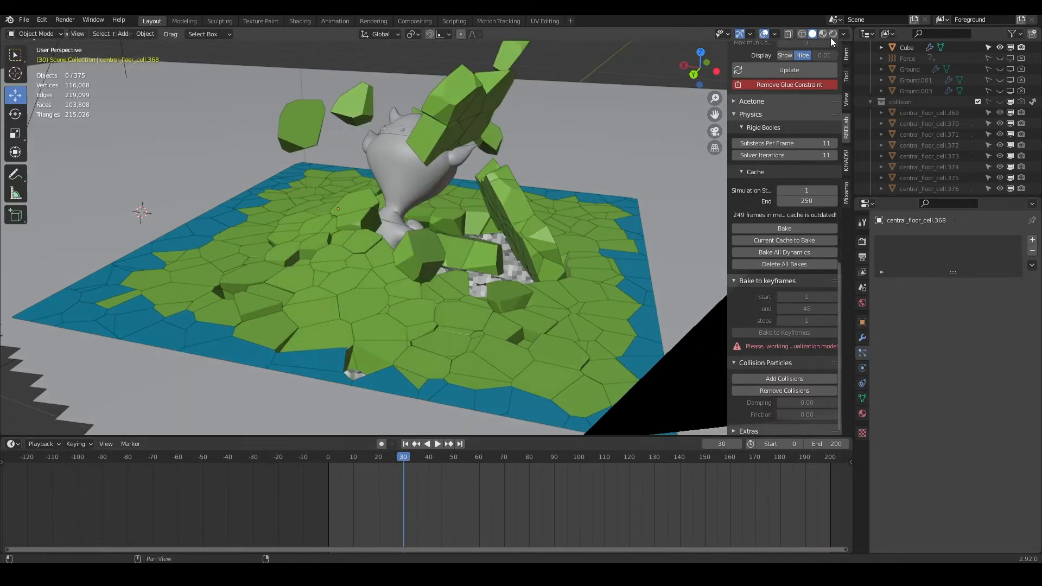
click(832, 34)
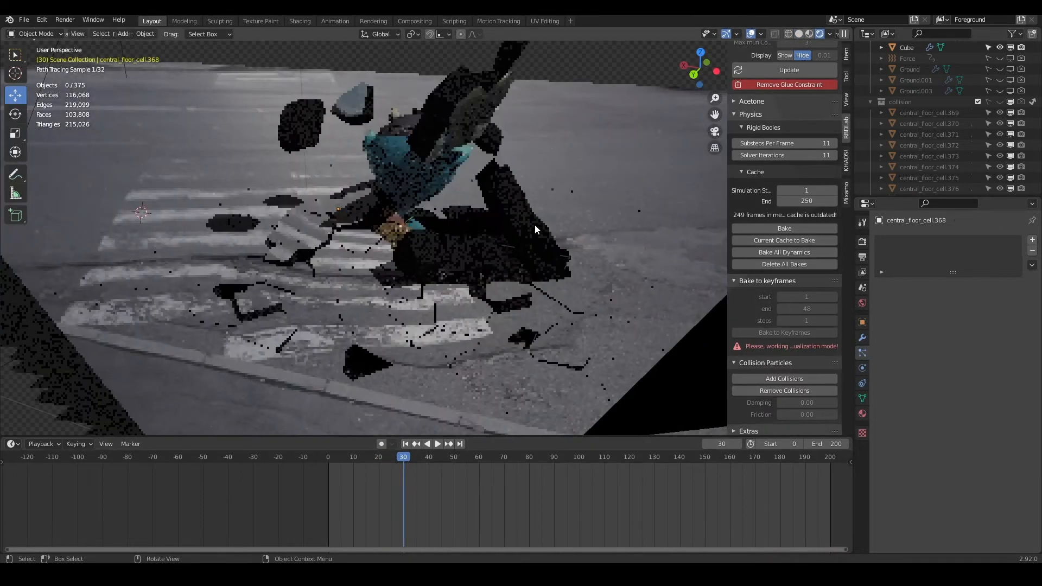
middle_drag(536, 224, 474, 219)
scroll(474, 217, up, 1)
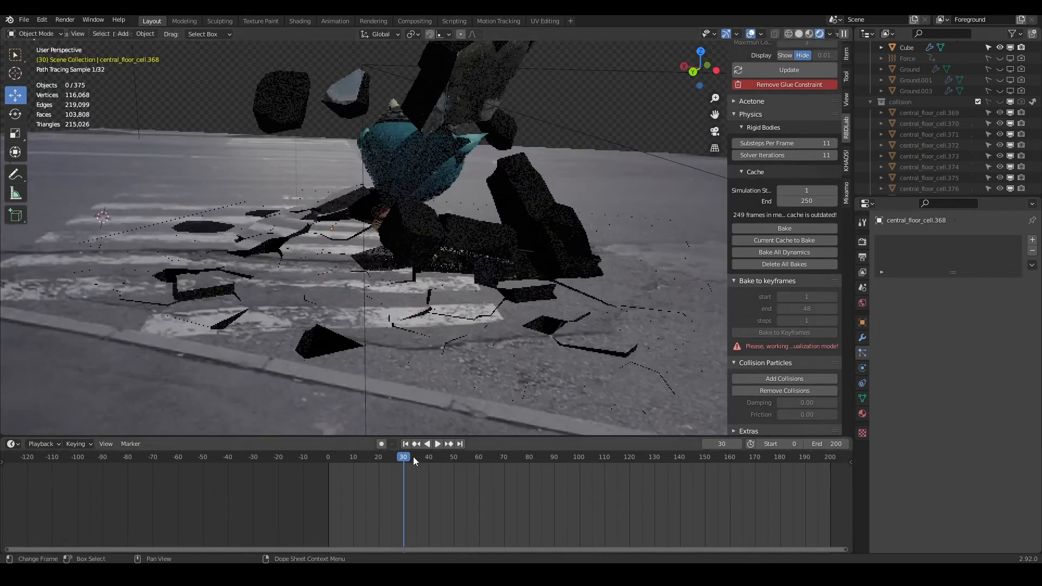
drag(422, 458, 429, 458)
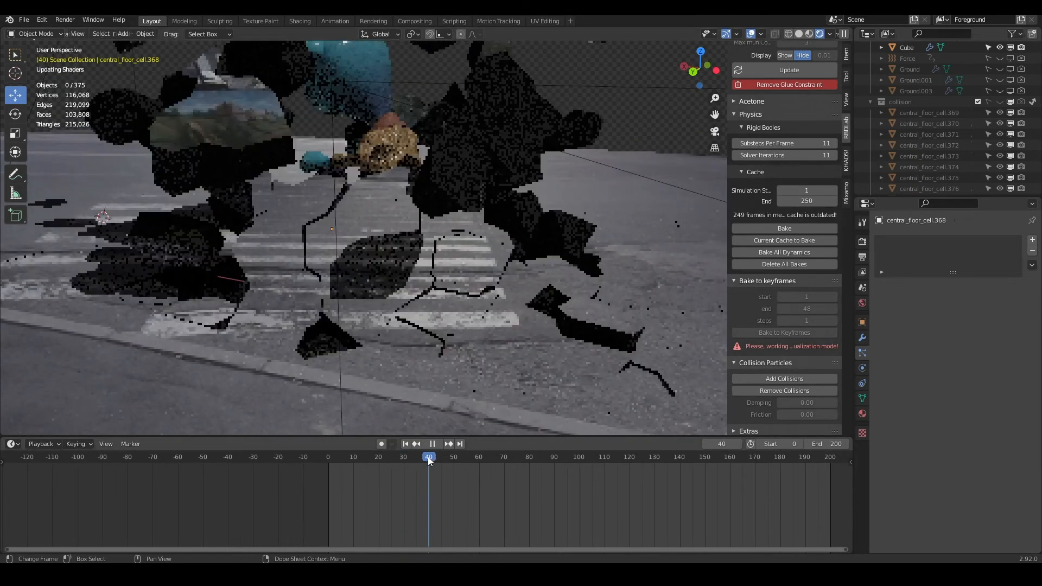
- Select one of the baked floor chunks at frame 40 and inspect its keyframes and physics properties
mouse_move(411, 243)
middle_down()
mouse_move(384, 213)
mouse_move(259, 216)
mouse_move(373, 217)
mouse_move(363, 219)
mouse_move(375, 209)
mouse_move(361, 227)
middle_up()
scroll(363, 224, down, 2)
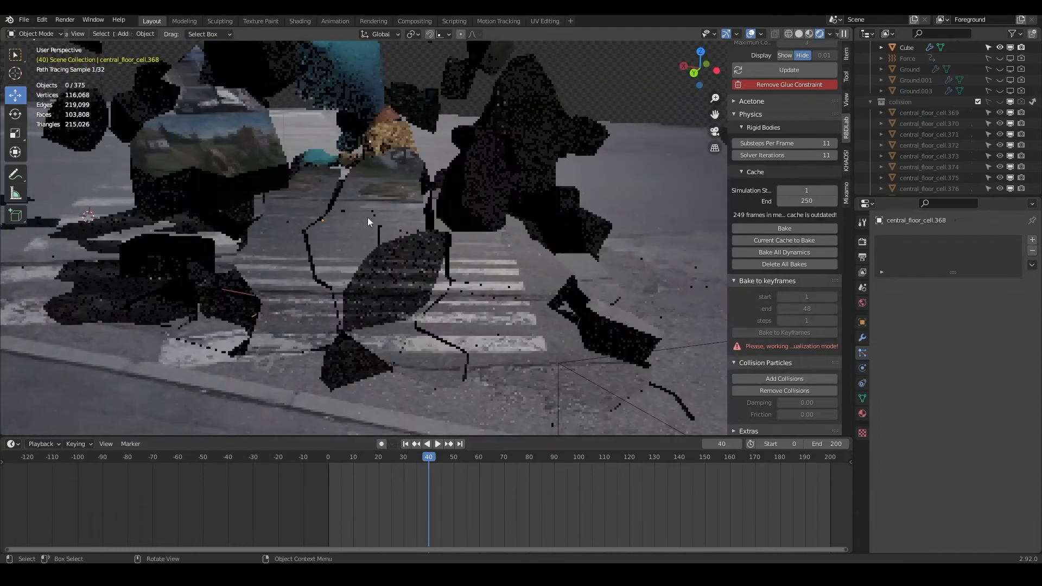
scroll(388, 215, up, 3)
middle_drag(380, 192, 418, 255)
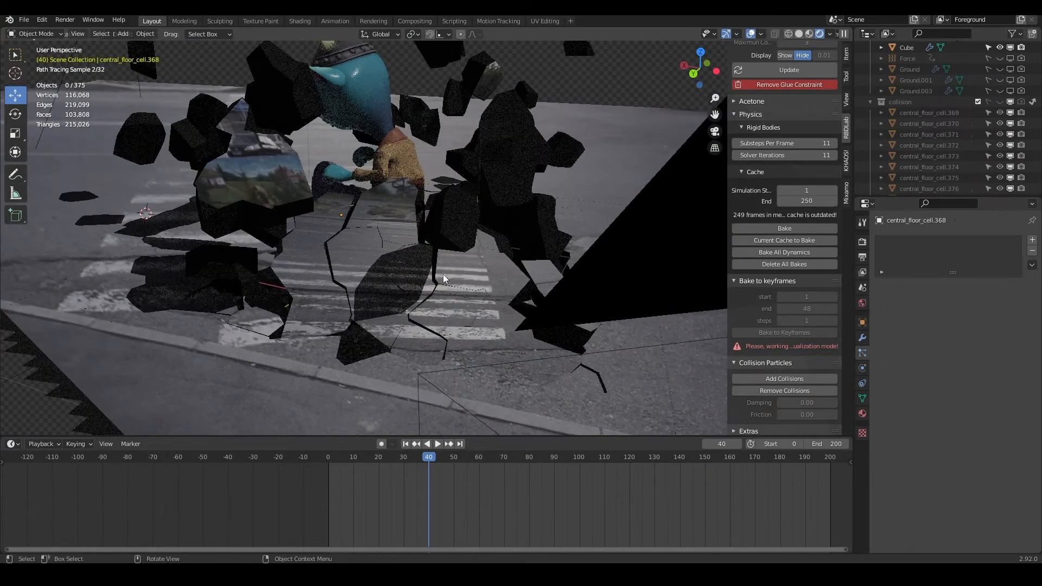
scroll(419, 242, up, 2)
middle_drag(389, 236, 460, 238)
scroll(434, 235, down, 3)
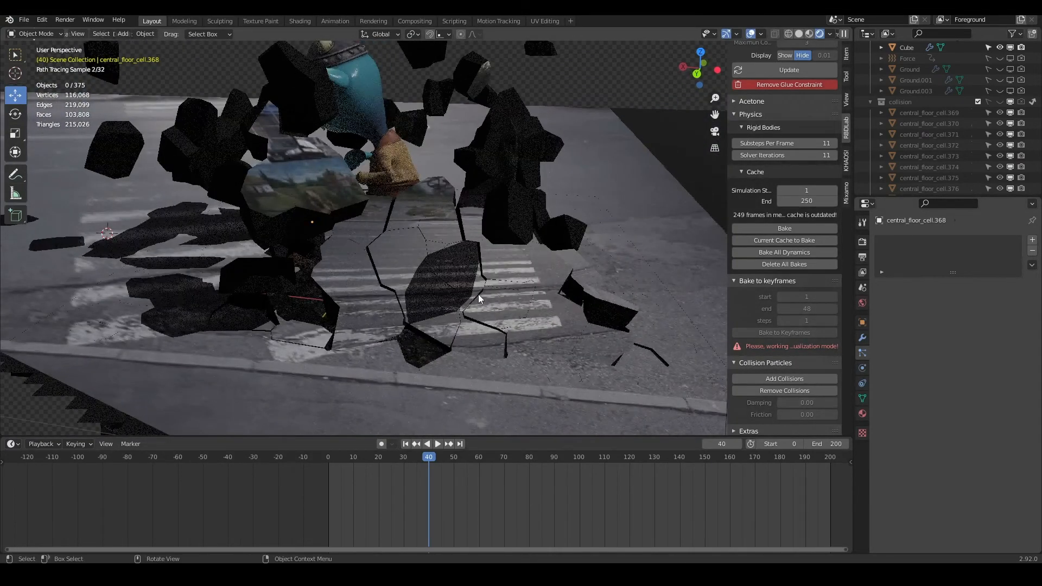
click(450, 273)
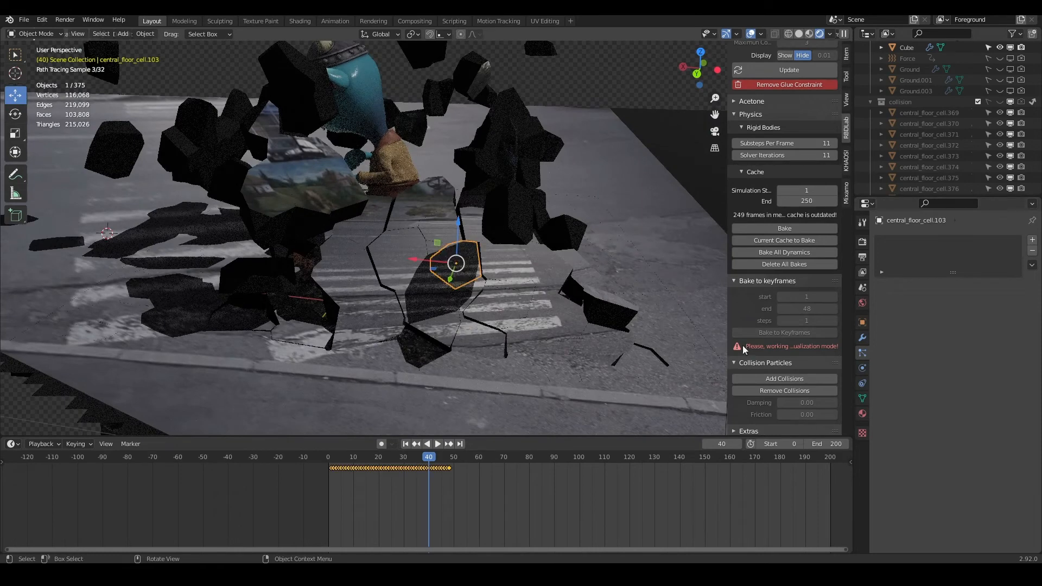
click(863, 354)
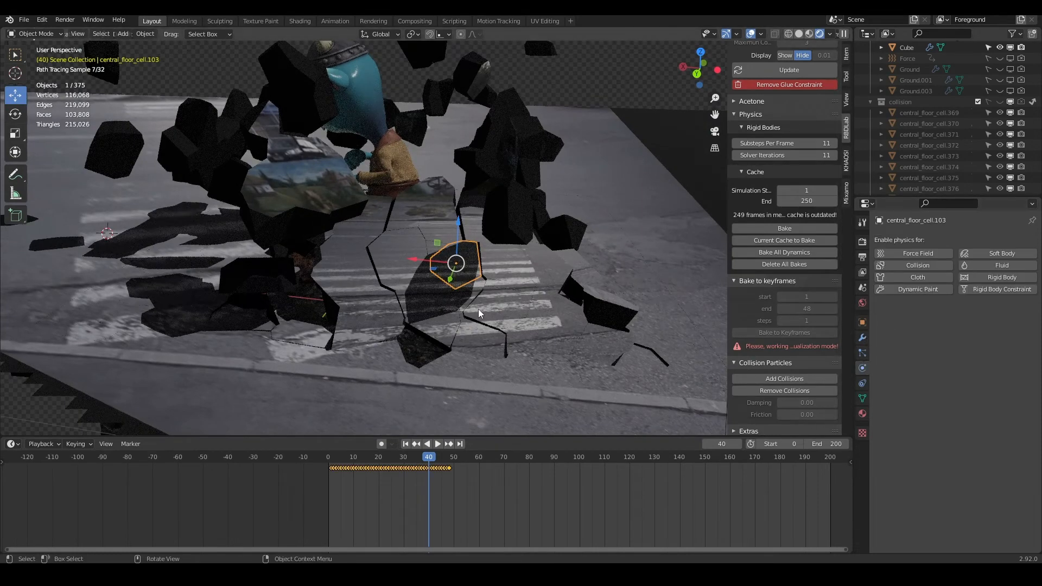
ctrl+middle_drag(477, 308, 415, 252)
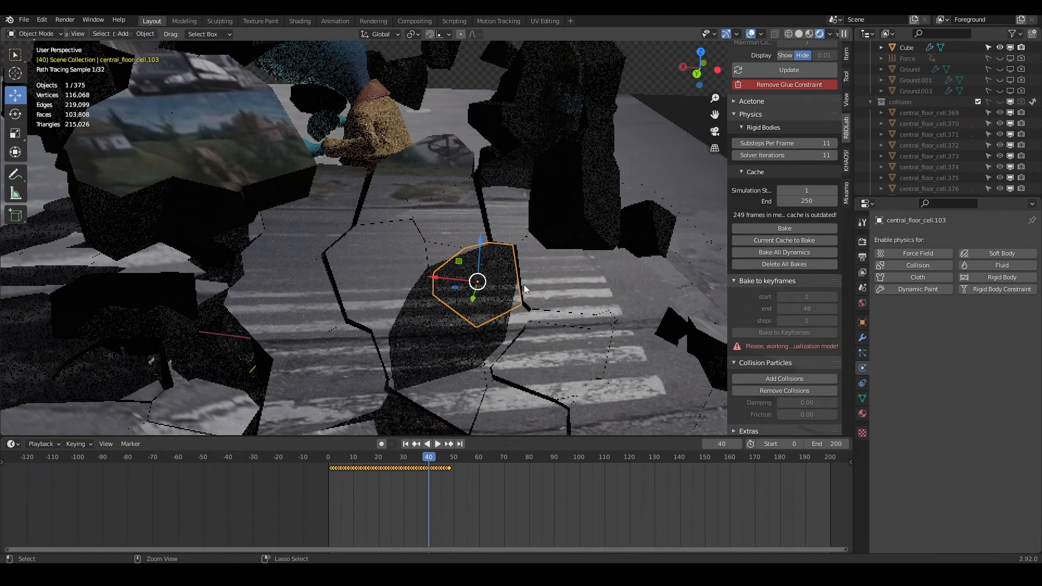
- Undo the keyframe bake and select a front floor chunk with its Rigid Body settings in view
click(523, 284)
alt+scroll(523, 284, up, 17)
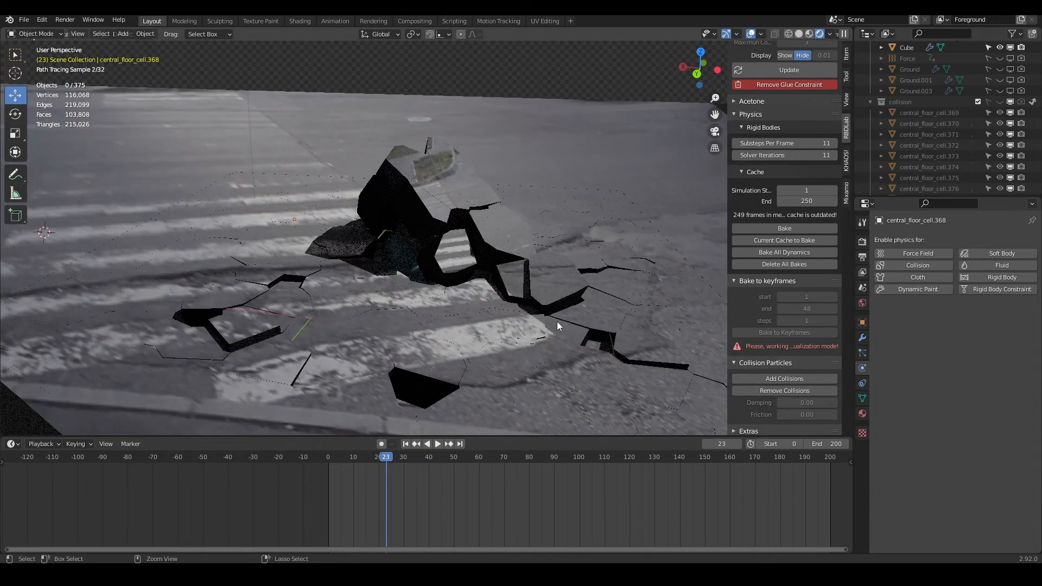
click(434, 320)
- Examine RBDLab's Dust particle options, then its Physics settings from Rigid Bodies down to Bake to keyframes
scroll(748, 310, up, 15)
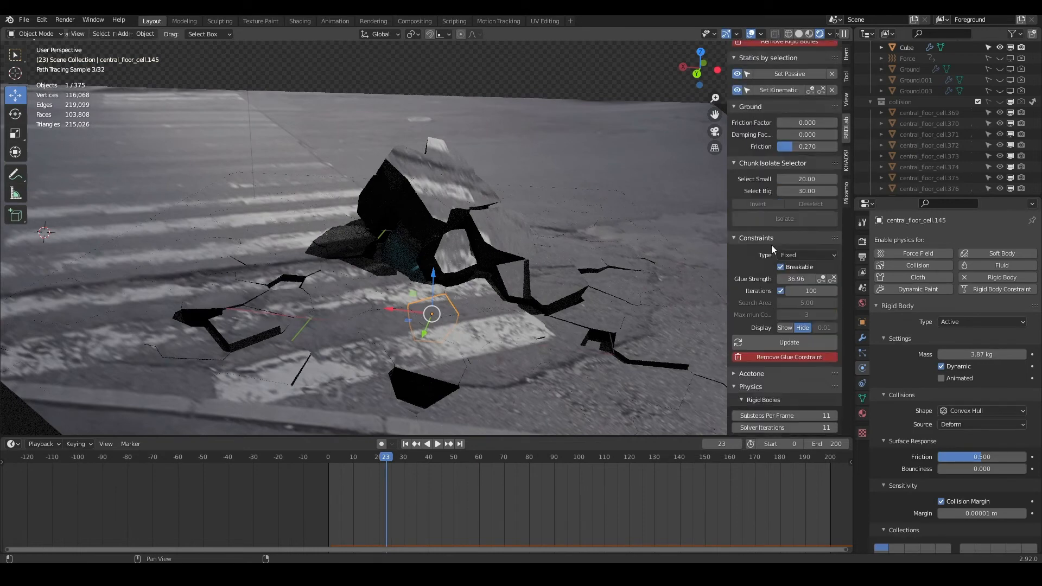
scroll(806, 157, up, 5)
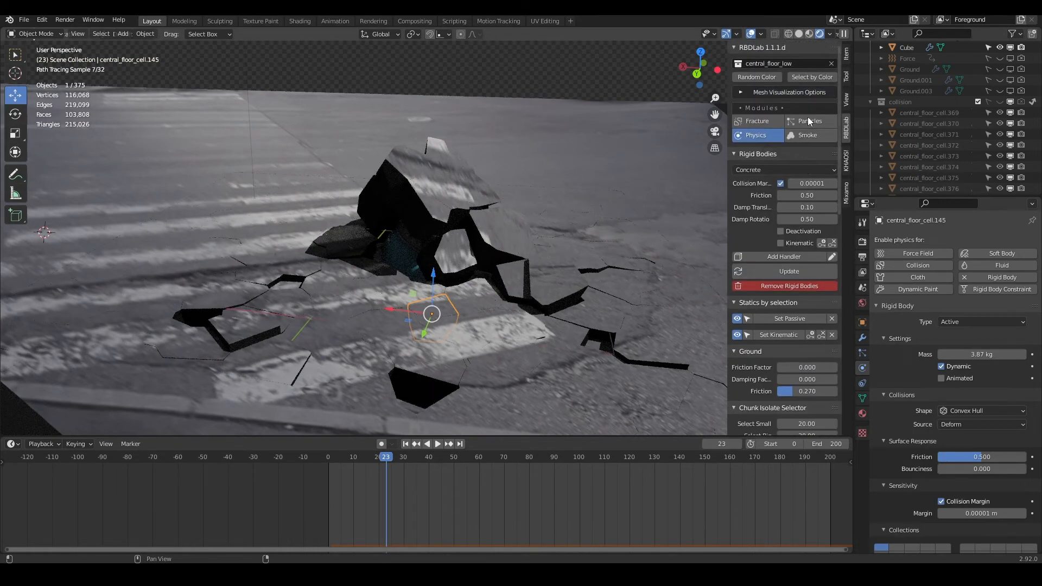
click(808, 120)
click(794, 172)
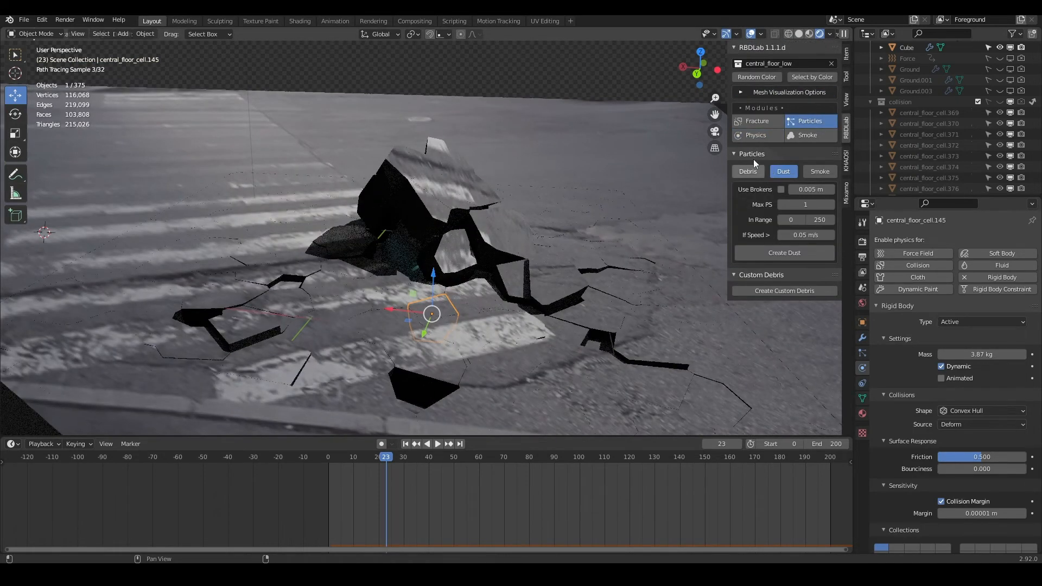
click(771, 139)
middle_drag(517, 224, 444, 268)
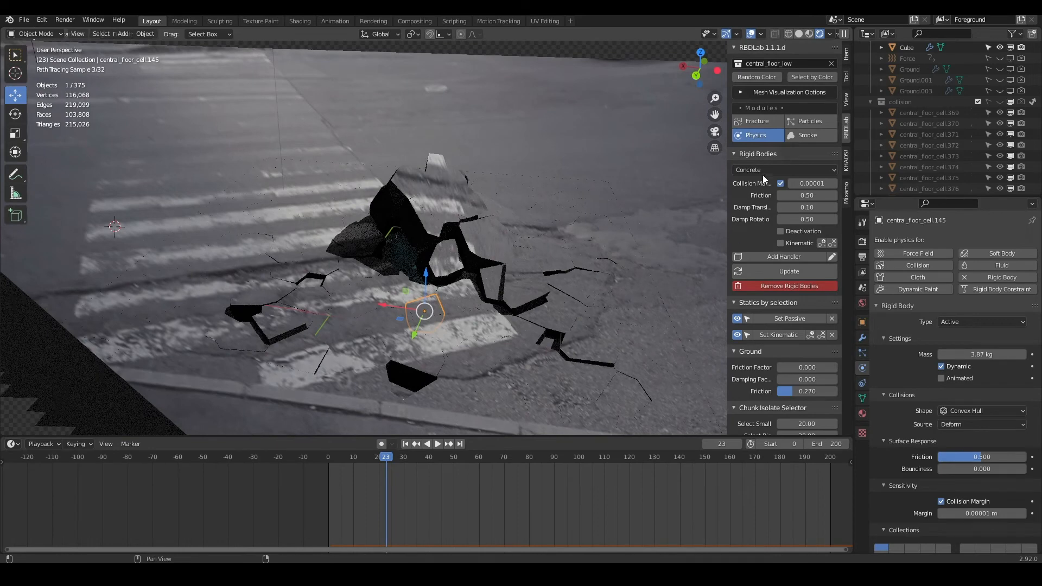
scroll(762, 190, down, 5)
scroll(766, 238, up, 5)
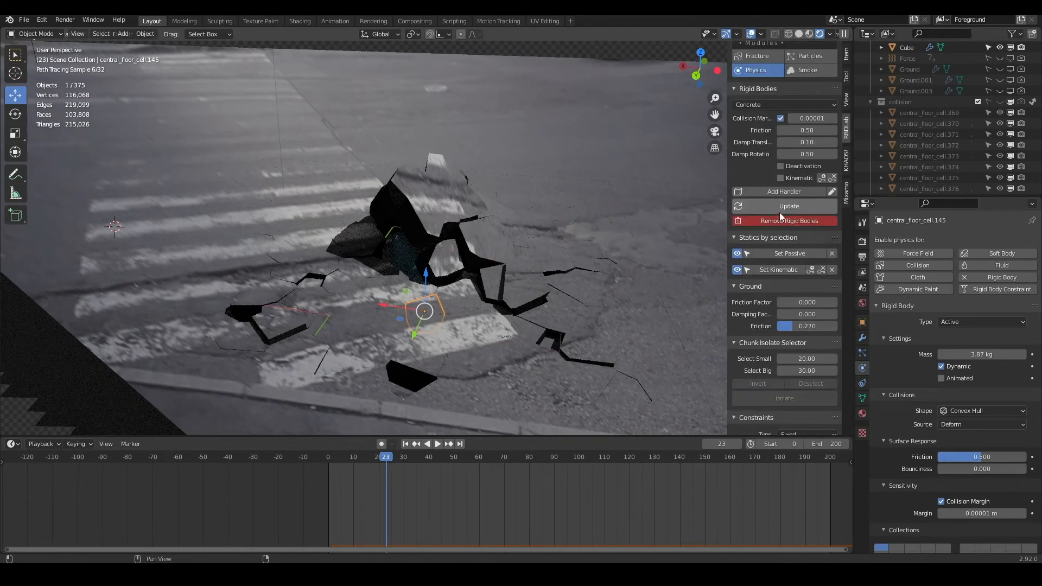
scroll(773, 203, down, 15)
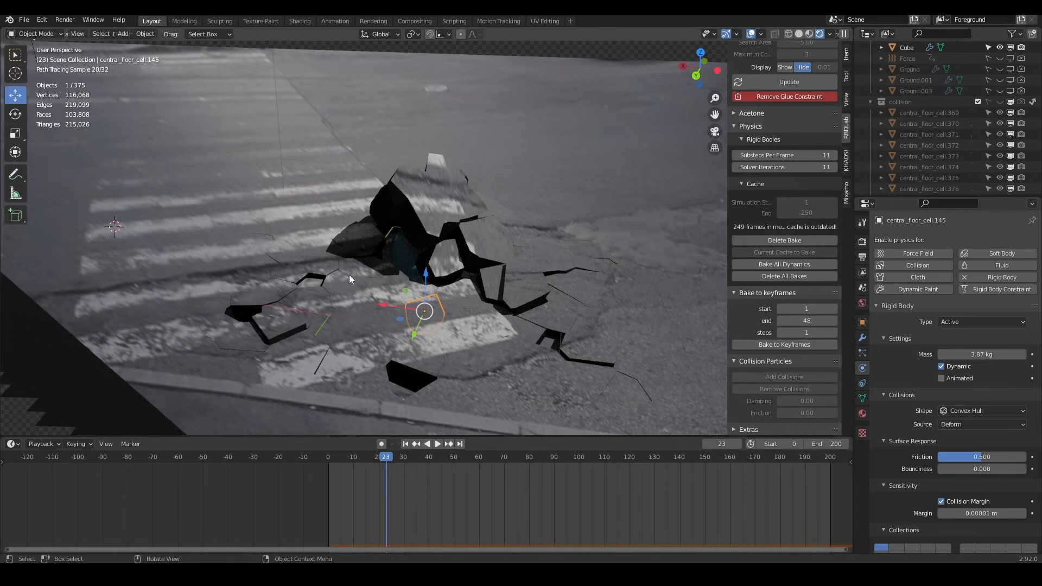
click(25, 20)
mouse_move(69, 51)
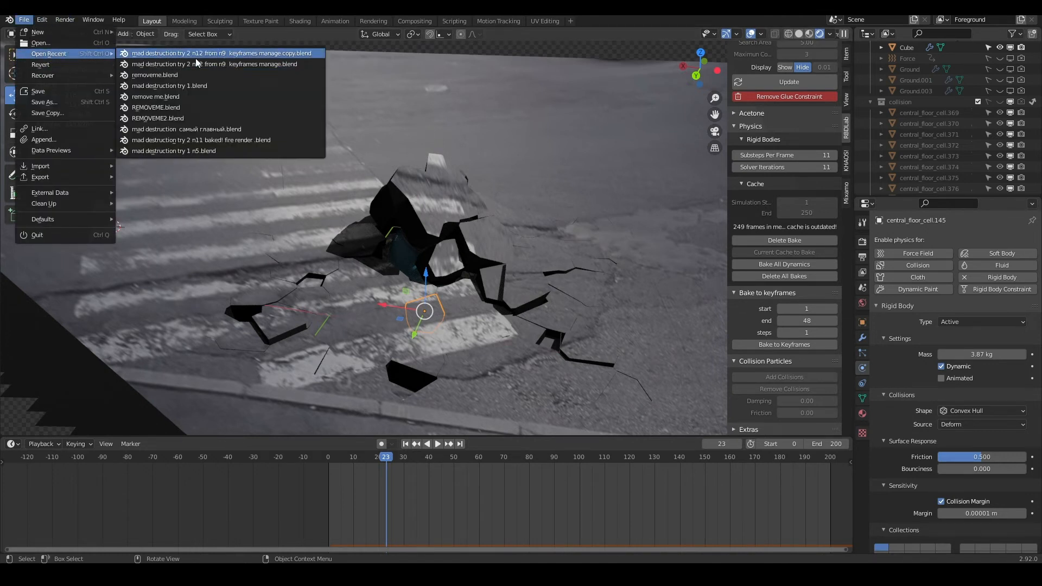
- Set the keyframe bake's end frame to 200 and return to solid shading at frame 23
middle_drag(414, 225, 402, 231)
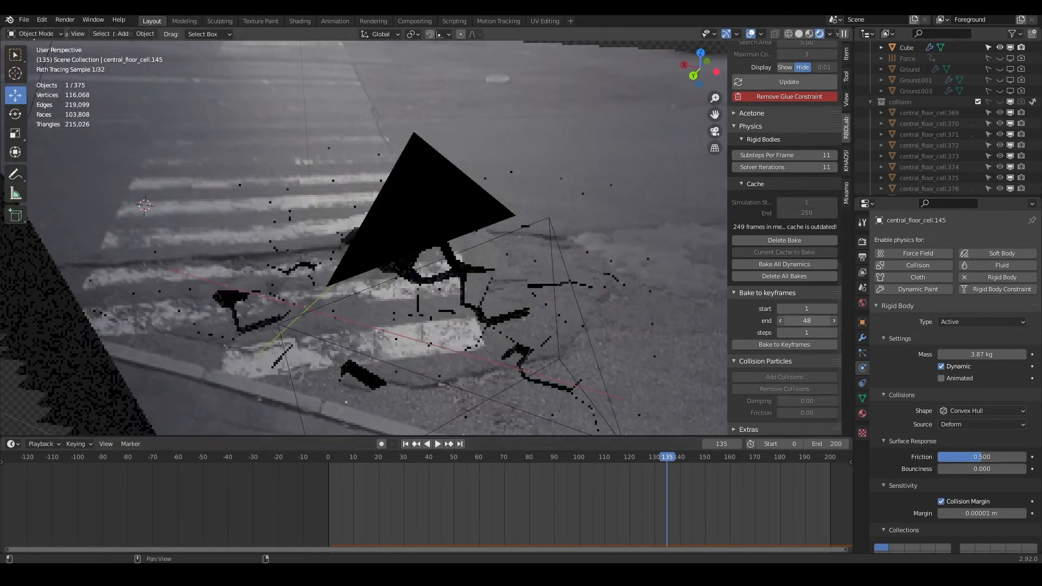
click(803, 321)
text(200)
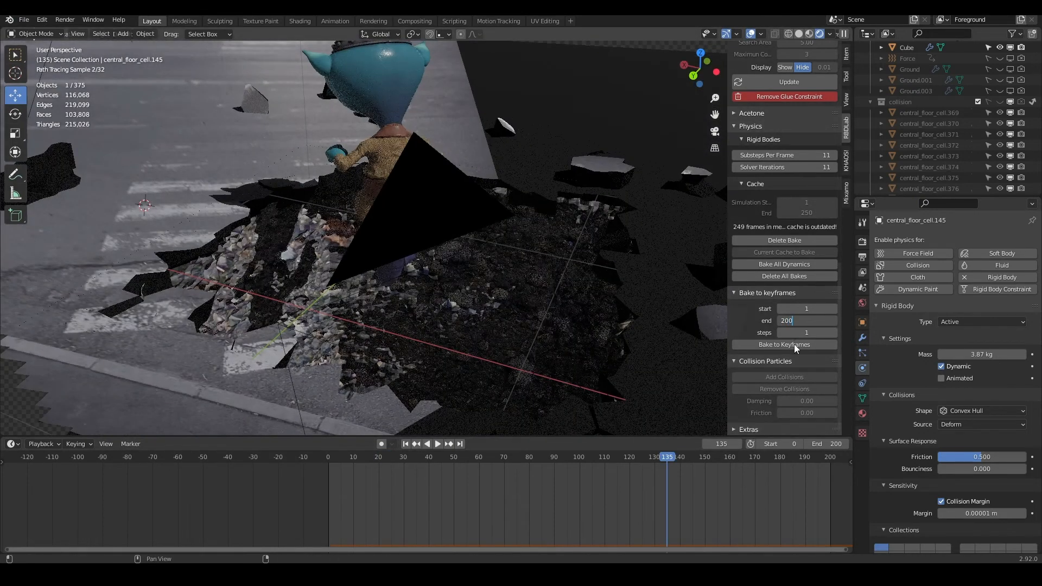
key(Return)
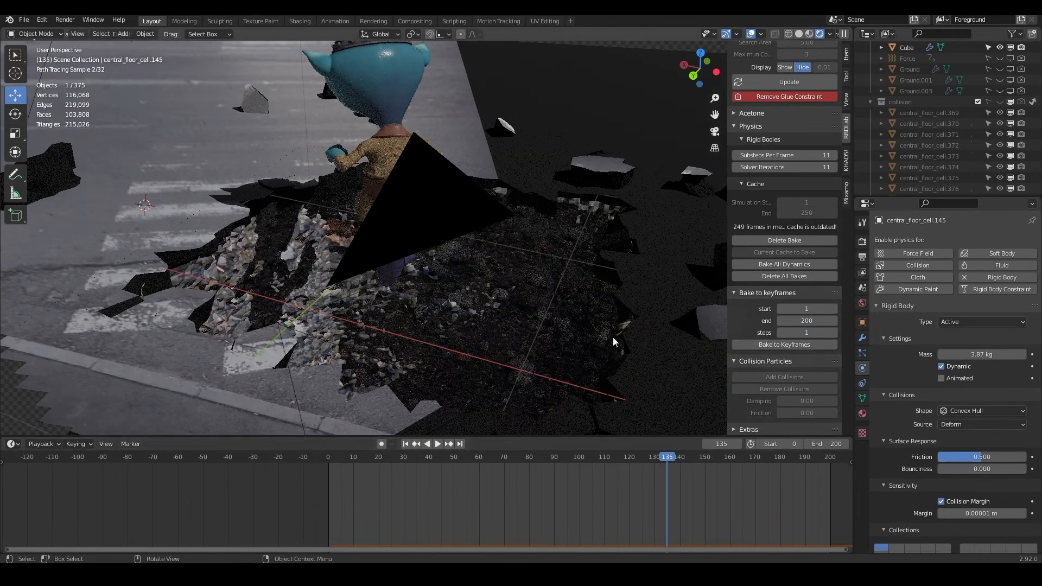
click(799, 33)
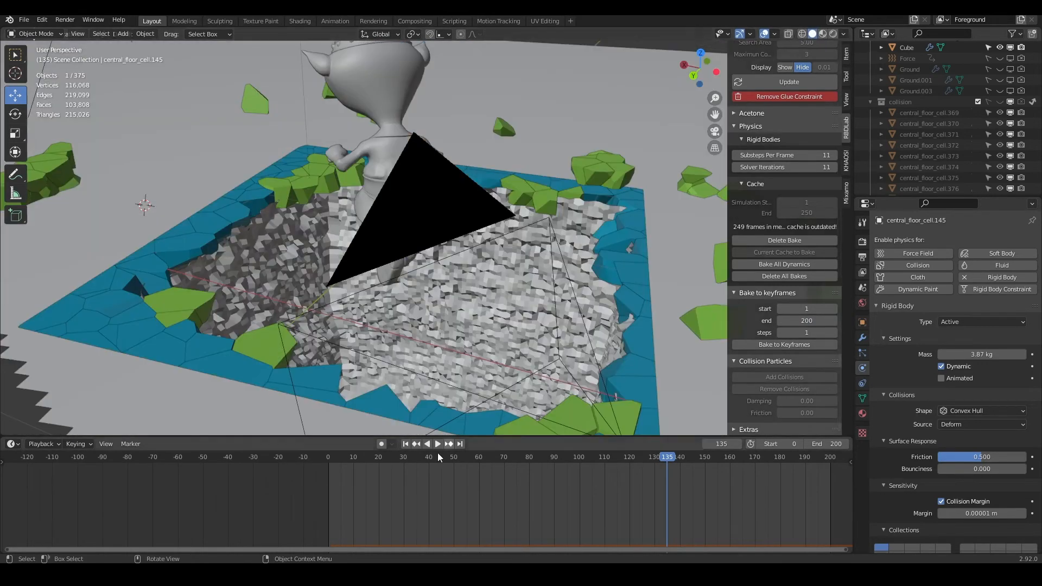
drag(520, 454, 386, 465)
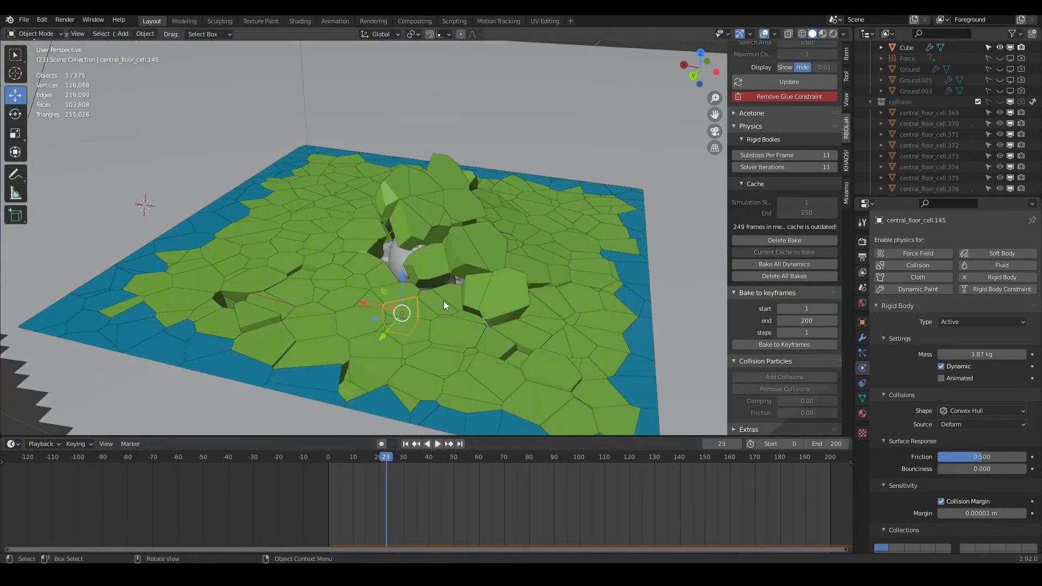
- Select all floor chunks in the outliner, from central_floor_cell through central_floor_cell.368, and frame them in the viewport
click(929, 111)
scroll(930, 122, up, 8)
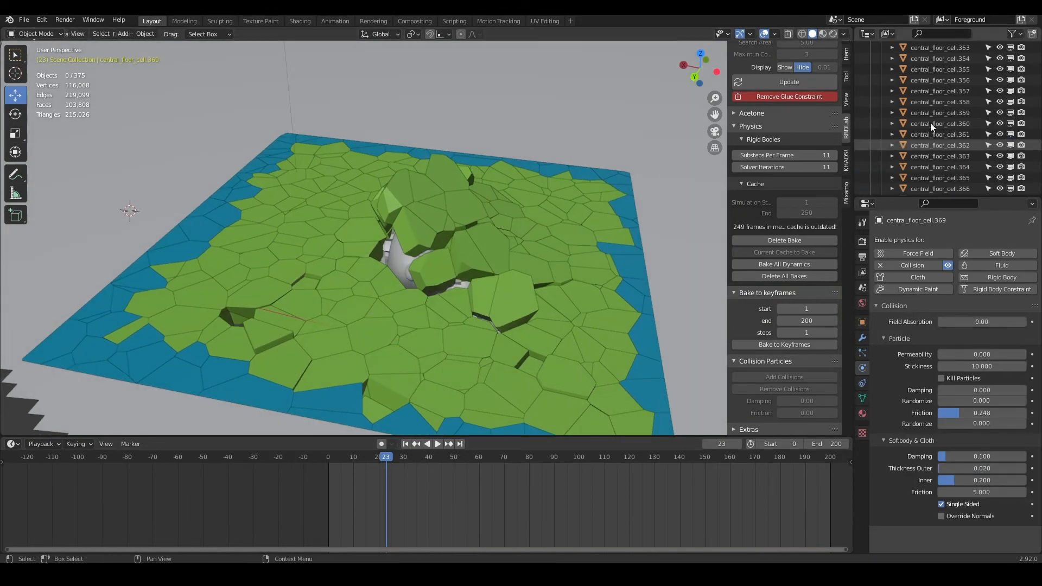
click(930, 123)
scroll(930, 123, up, 3)
scroll(930, 123, up, 20)
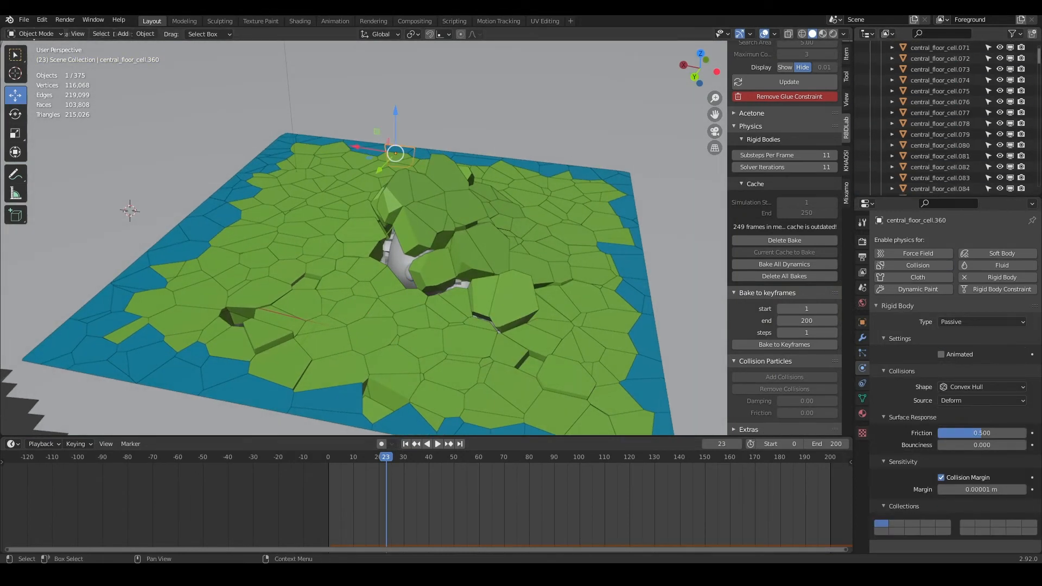
scroll(950, 96, up, 10)
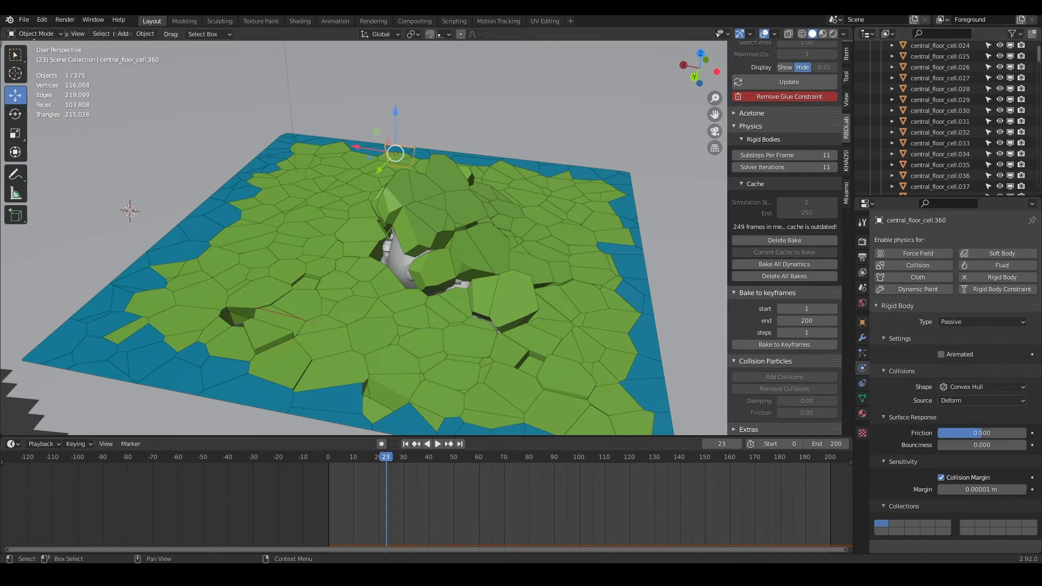
drag(1039, 54, 1039, 112)
click(933, 150)
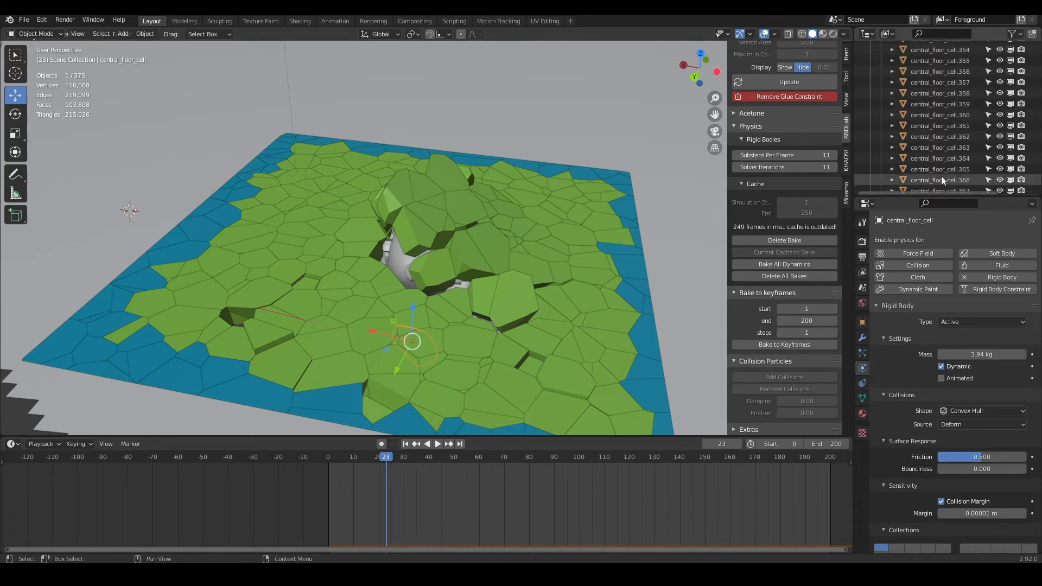
shift+click(949, 158)
key(KP_Decimal)
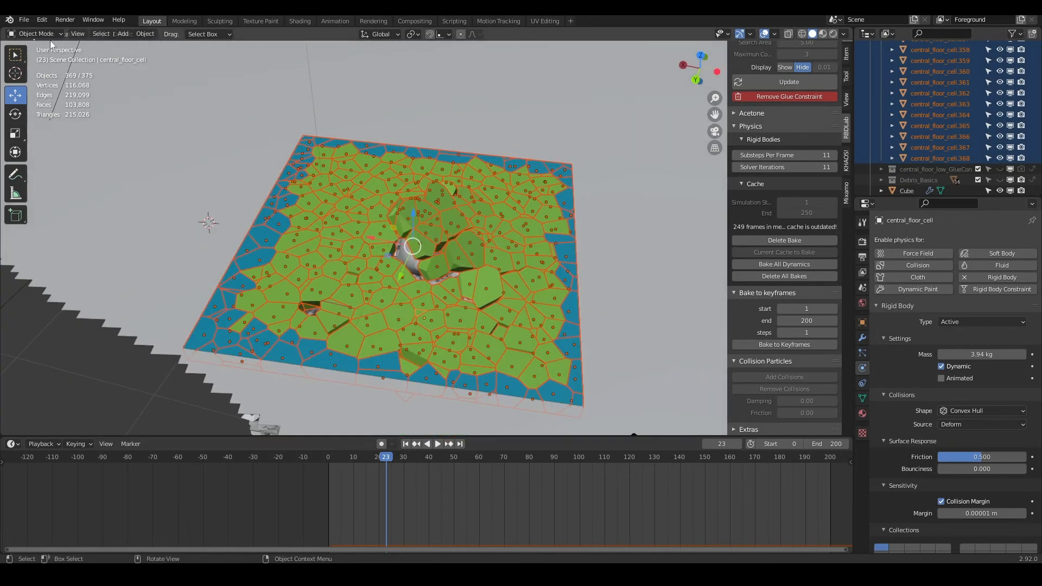
- Set up a Collada export of the selected chunks with Selection Only, children, armatures and shape keys included, and close it without exporting
click(24, 20)
mouse_move(45, 178)
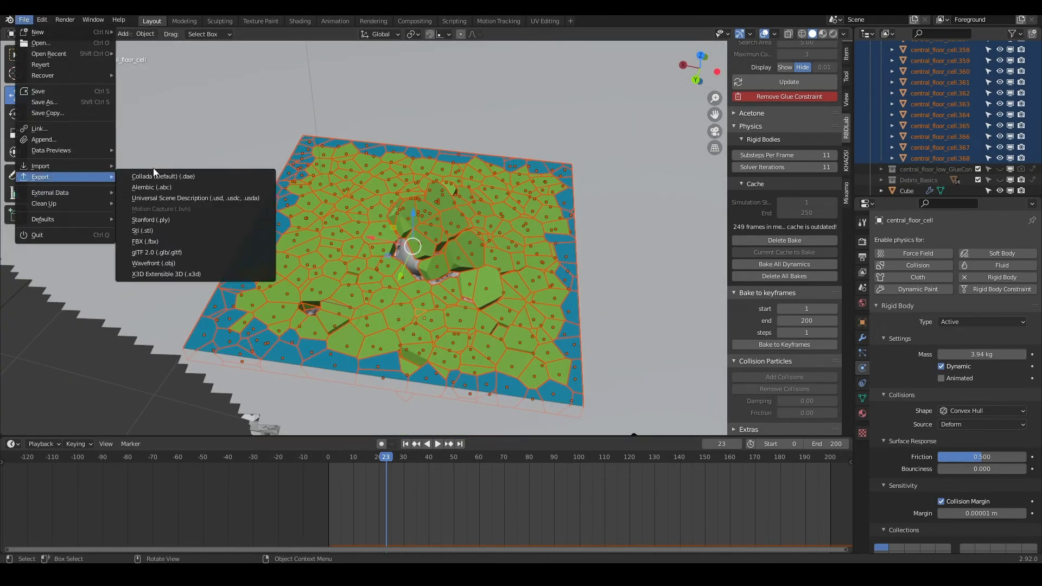
click(180, 178)
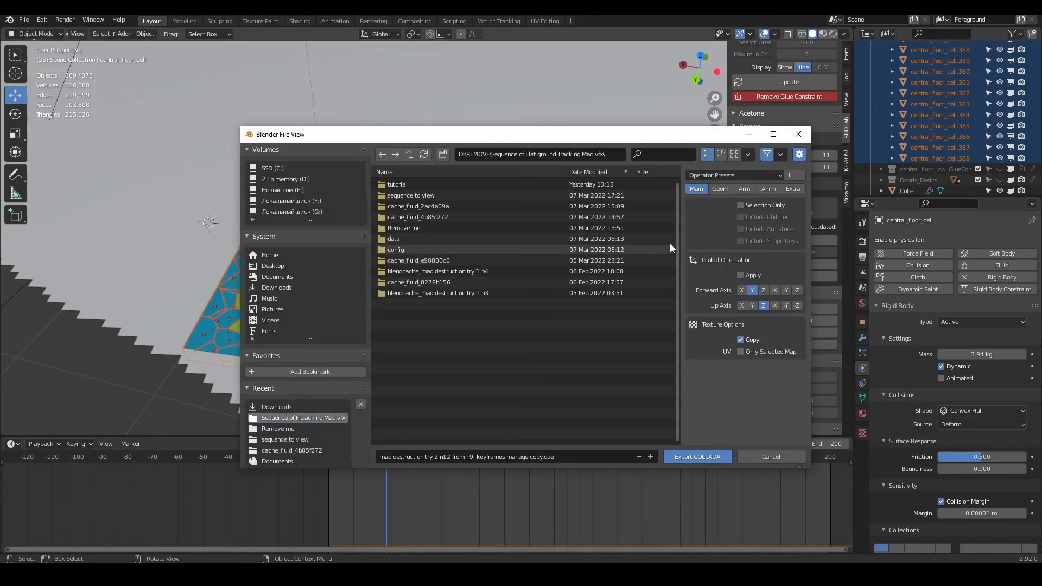
right_click(399, 298)
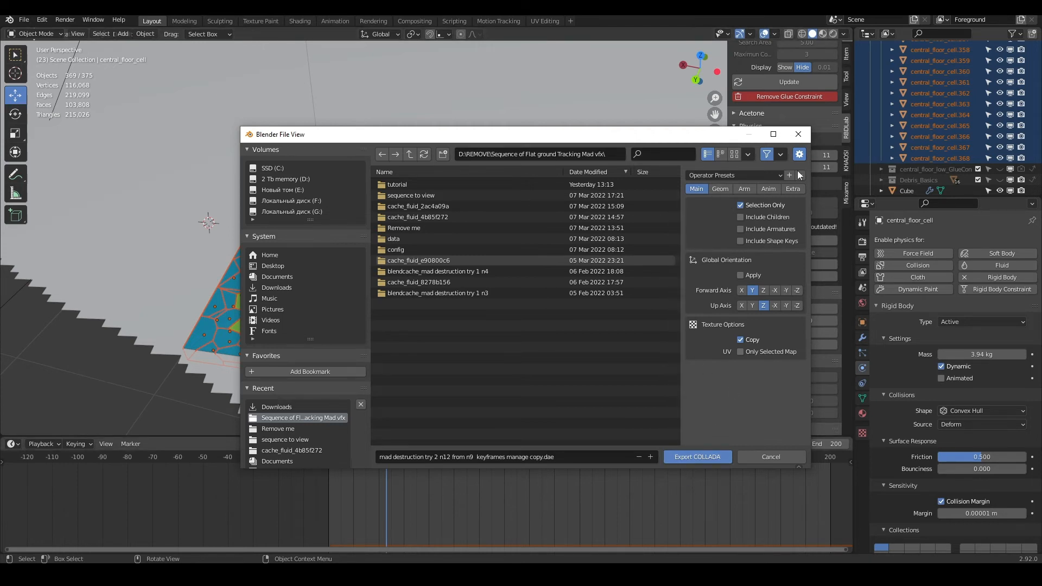
click(797, 135)
- Collapse the central_floor_low collection in the outliner and select the single raised chunk central_floor_cell.125 beside the break
scroll(955, 158, up, 2)
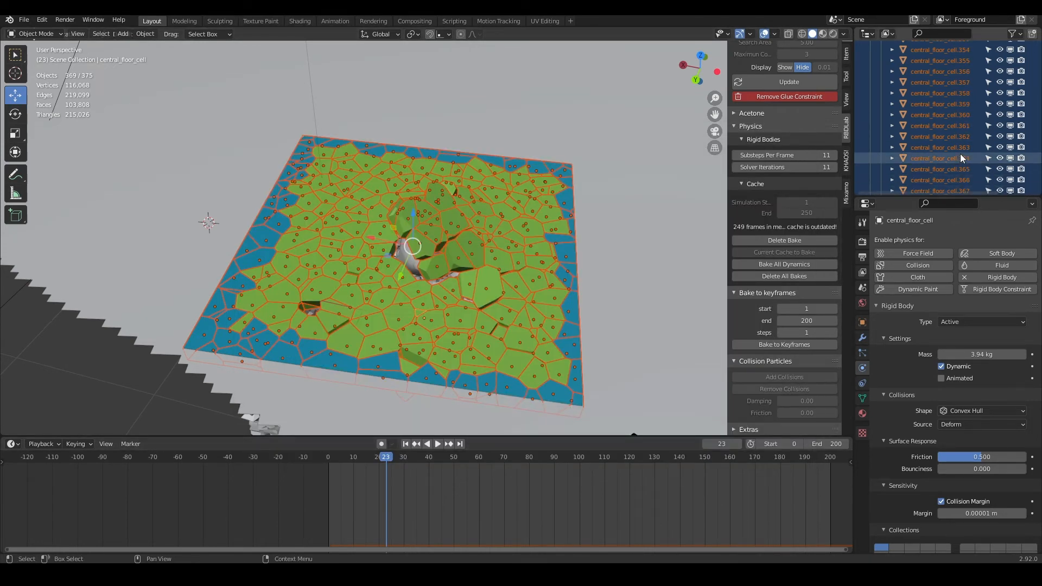
scroll(960, 153, up, 10)
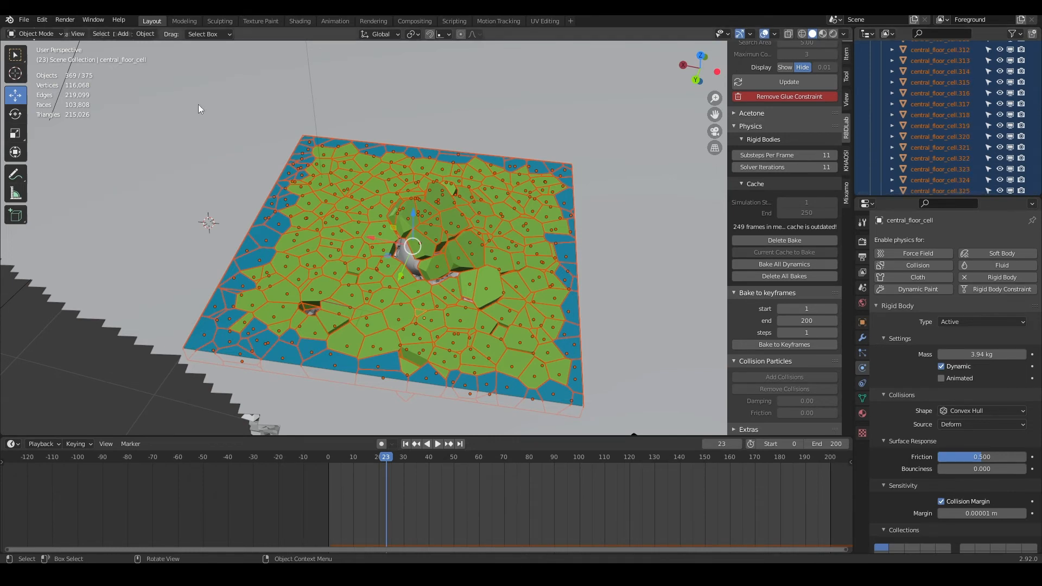
scroll(950, 88, up, 6)
scroll(951, 89, up, 20)
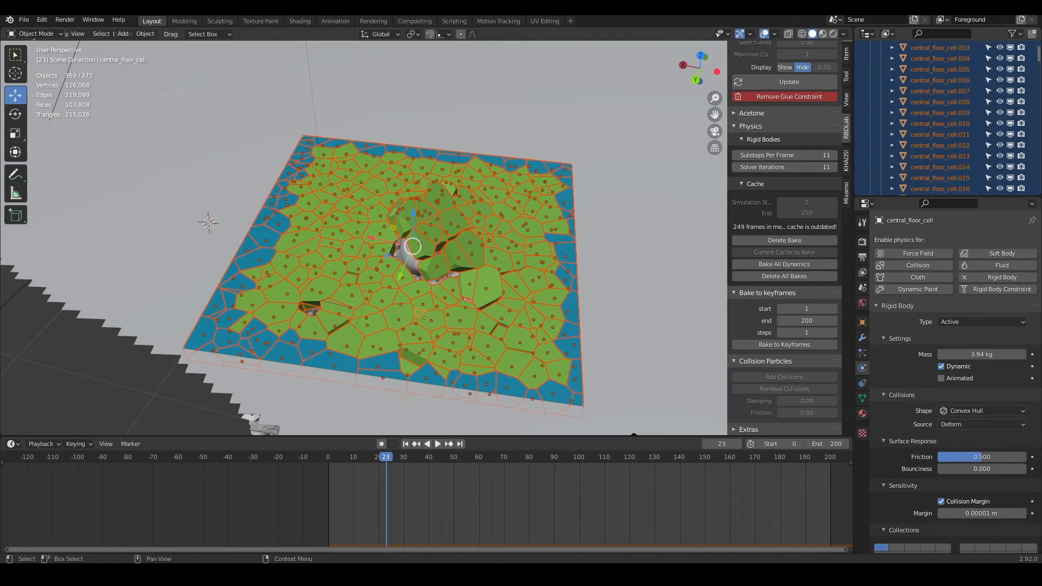
scroll(941, 98, up, 20)
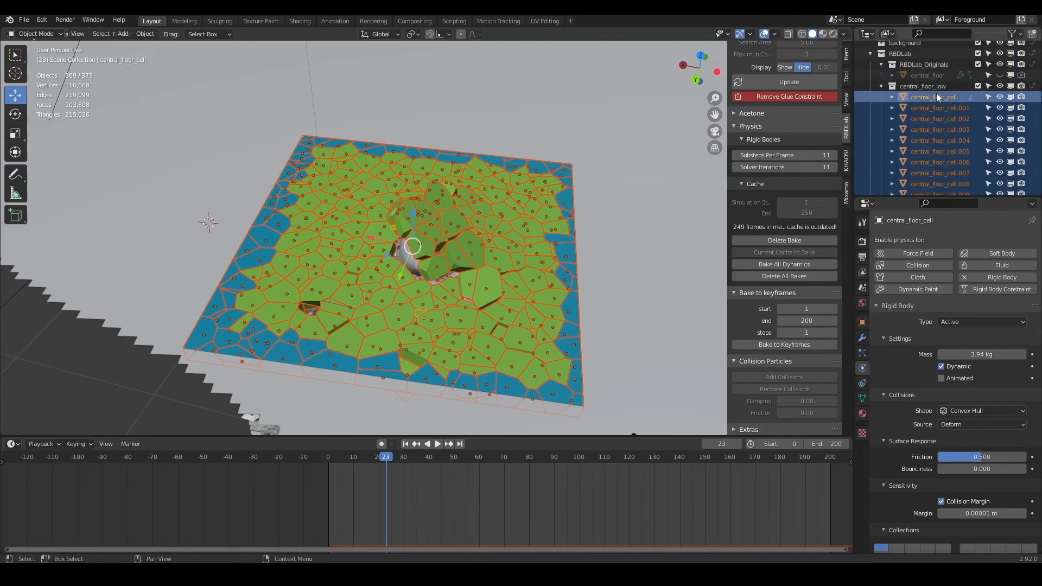
click(881, 87)
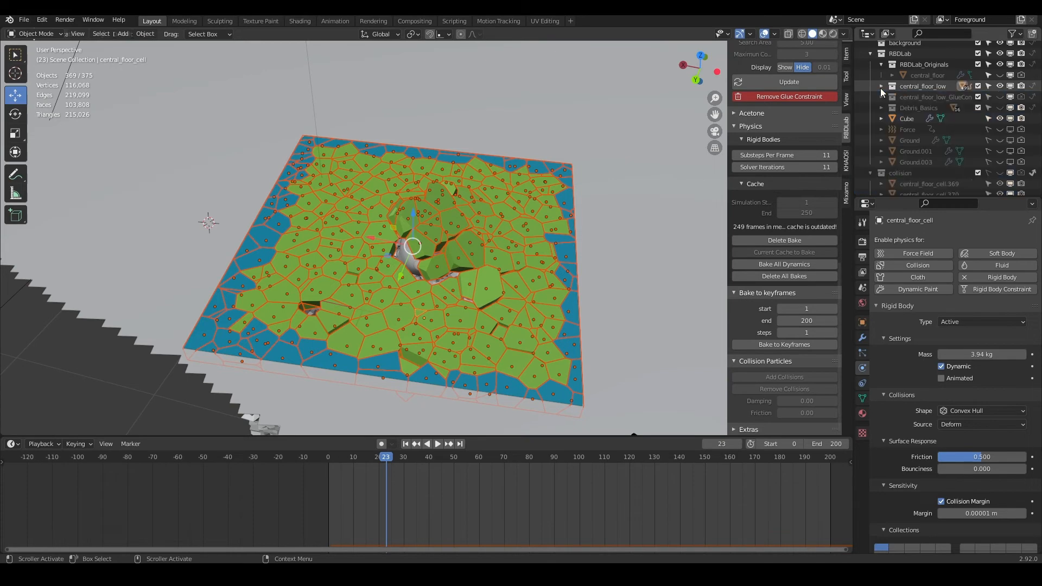
click(408, 220)
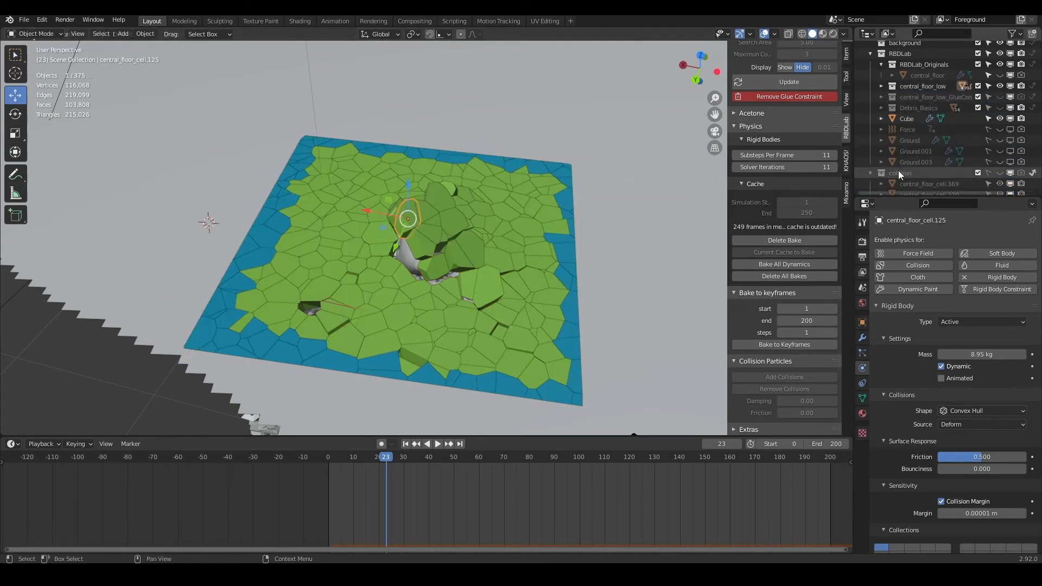
- Open the Collada import to view its options and cancel without importing a file
click(25, 21)
mouse_move(53, 165)
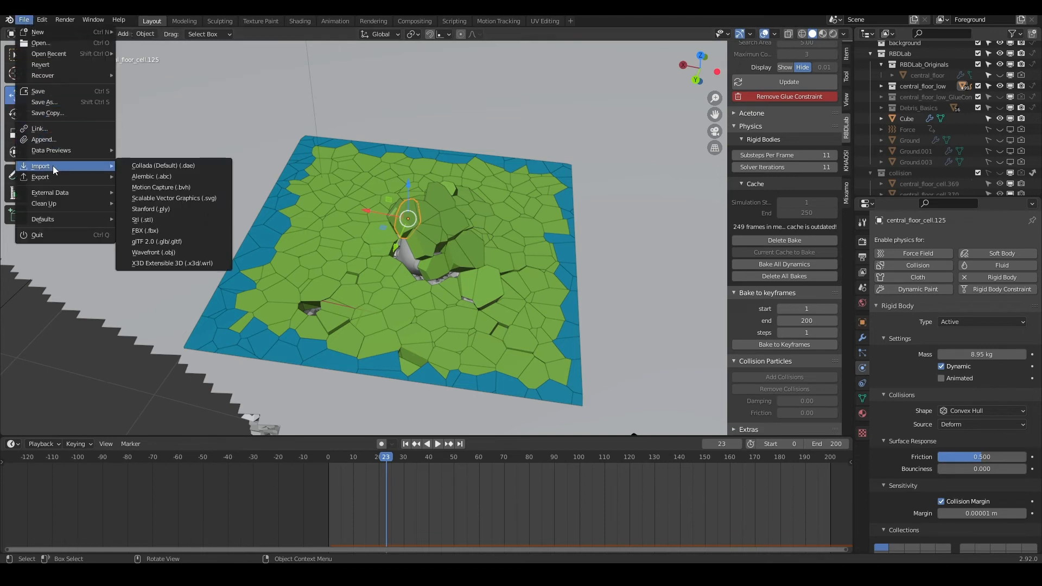
click(25, 21)
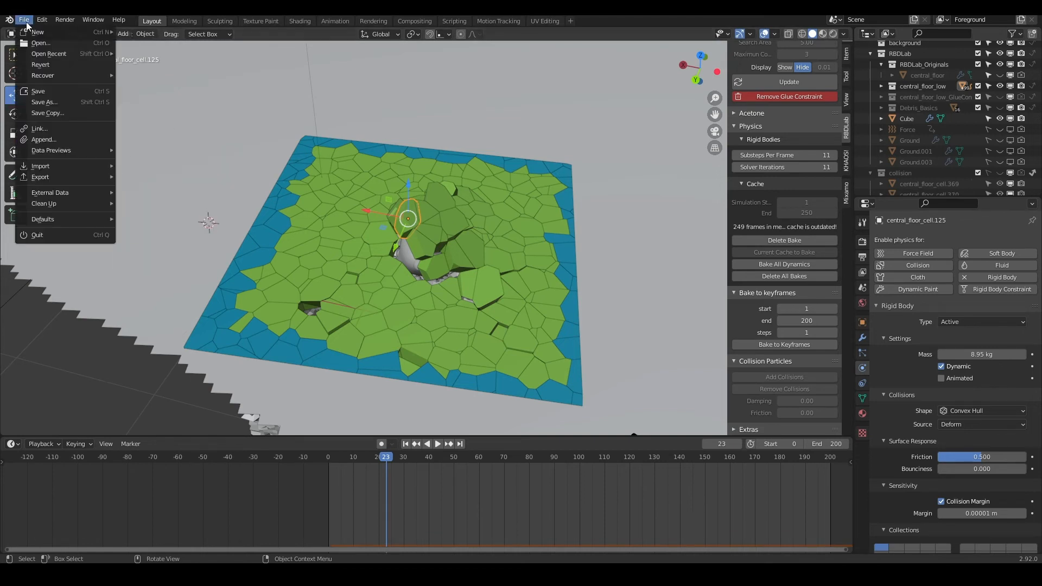
mouse_move(73, 166)
click(157, 165)
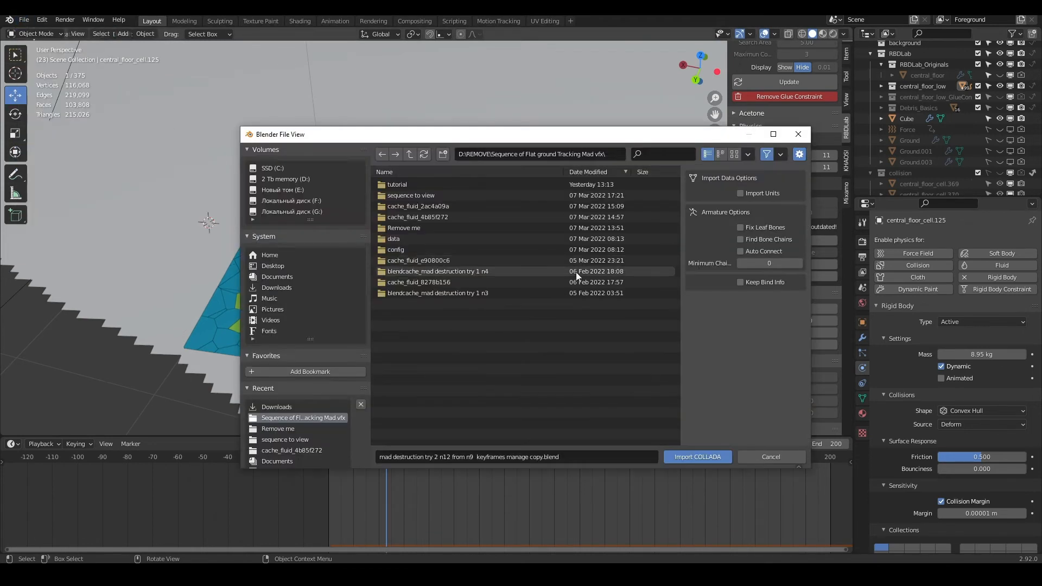
click(798, 135)
- Make the collision collection visible and advance the animation through frame 72 to frame 97
scroll(951, 171, down, 3)
click(1000, 107)
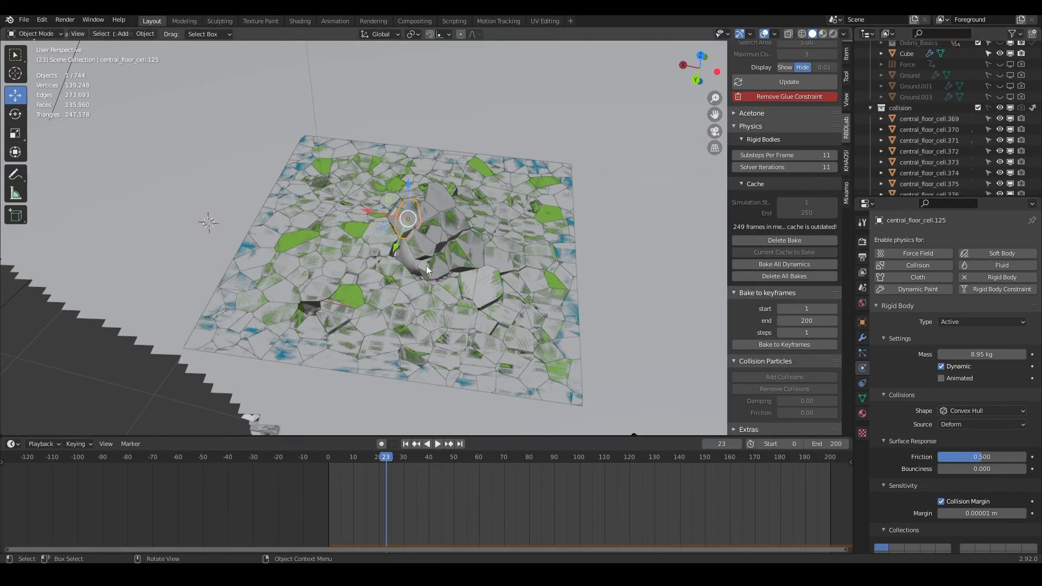
middle_drag(426, 266, 449, 270)
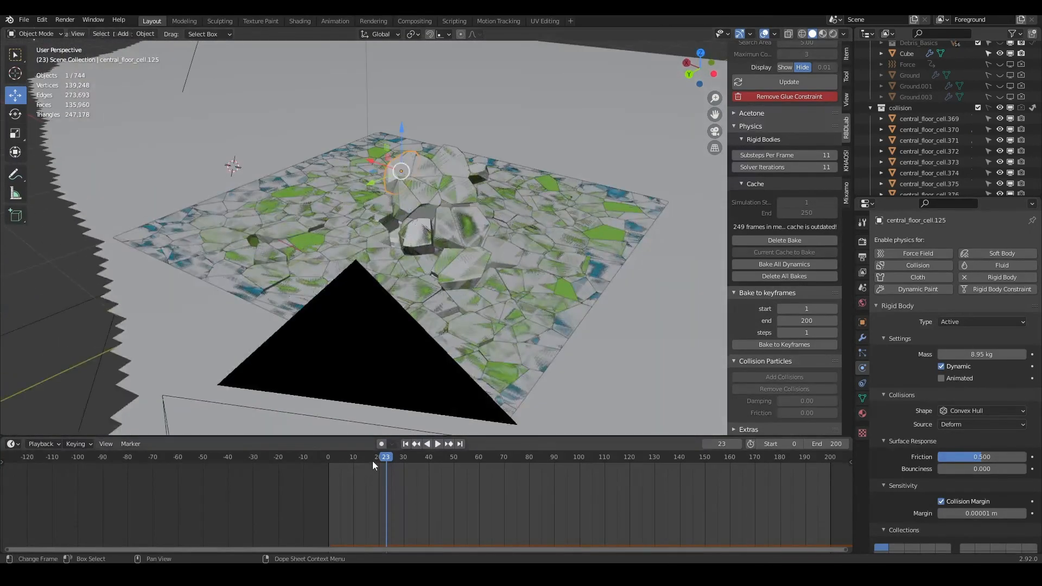
drag(372, 460, 510, 455)
scroll(548, 320, down, 5)
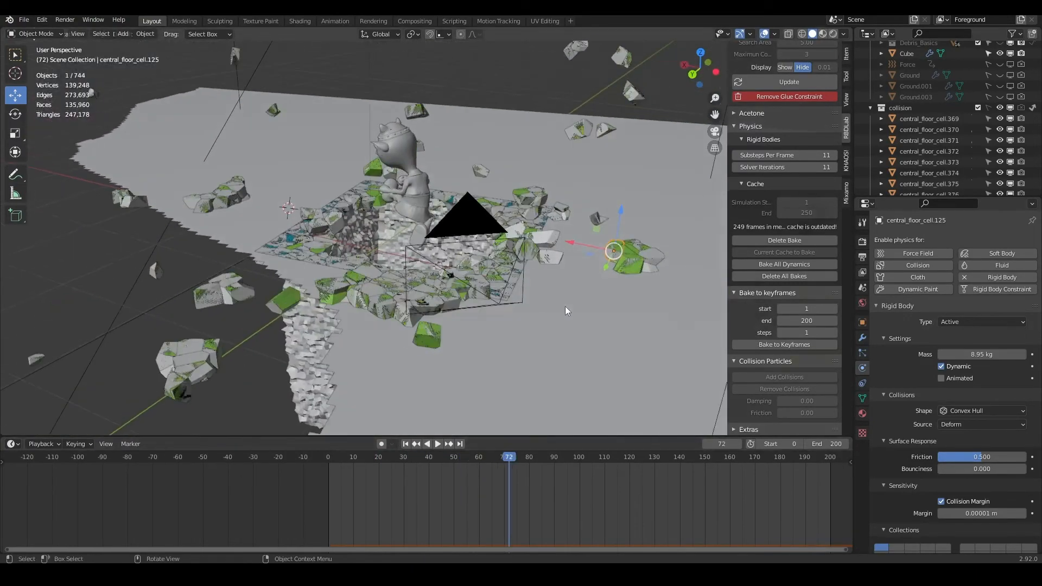
middle_drag(566, 309, 467, 380)
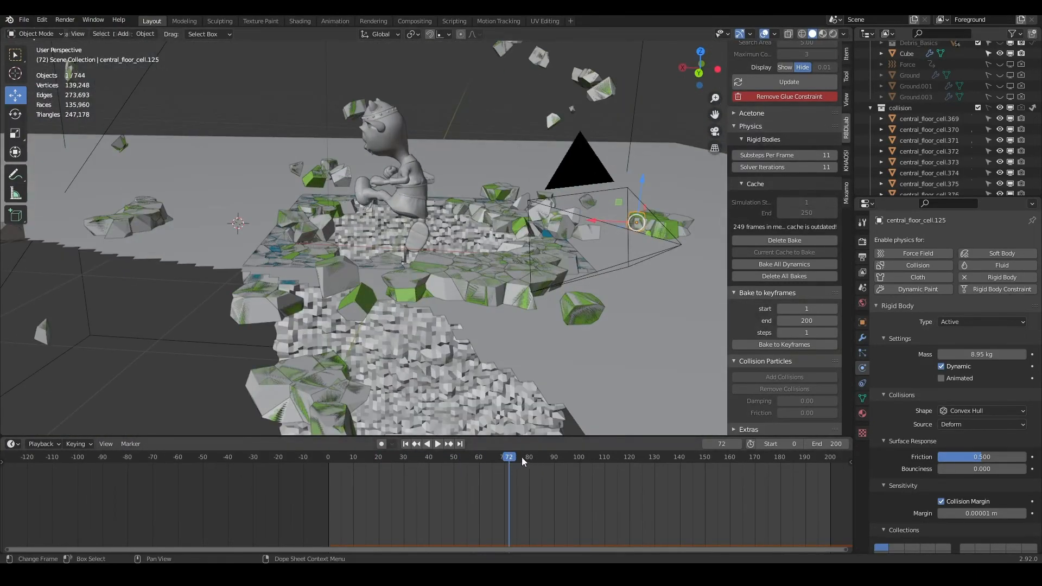
drag(522, 457, 571, 457)
- Inspect the Collision physics of central_floor_cell.369, .370 and .371 while checking the destruction at frame 126 and playing it on
click(932, 121)
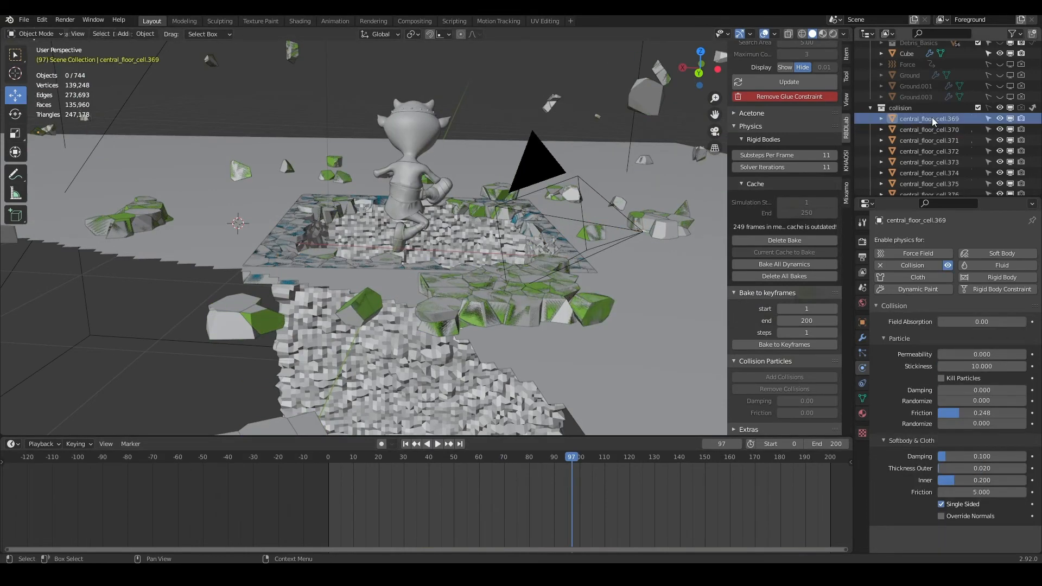
click(924, 131)
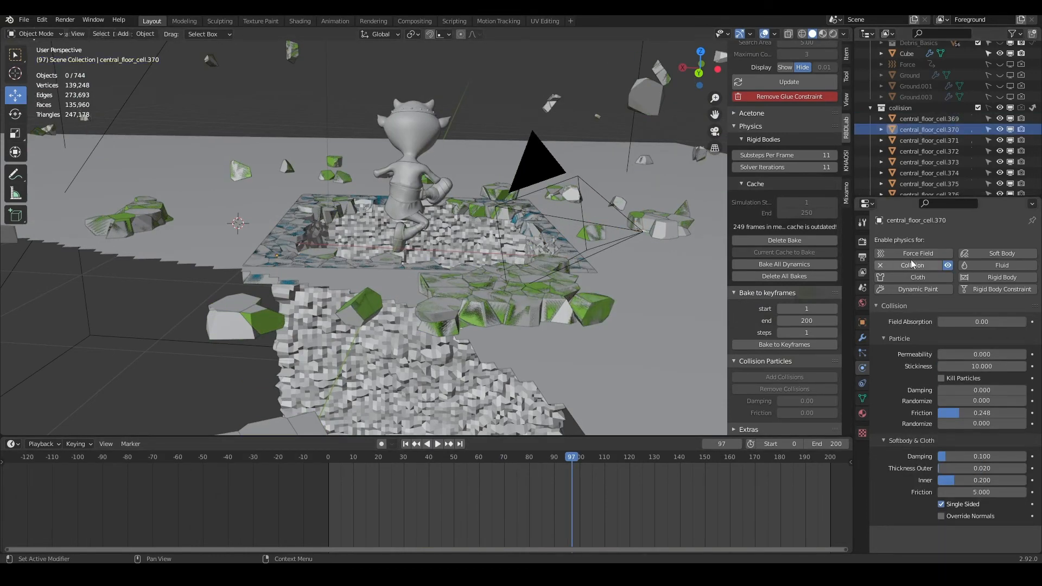
middle_drag(502, 299, 480, 302)
drag(572, 459, 645, 459)
middle_drag(619, 301, 964, 137)
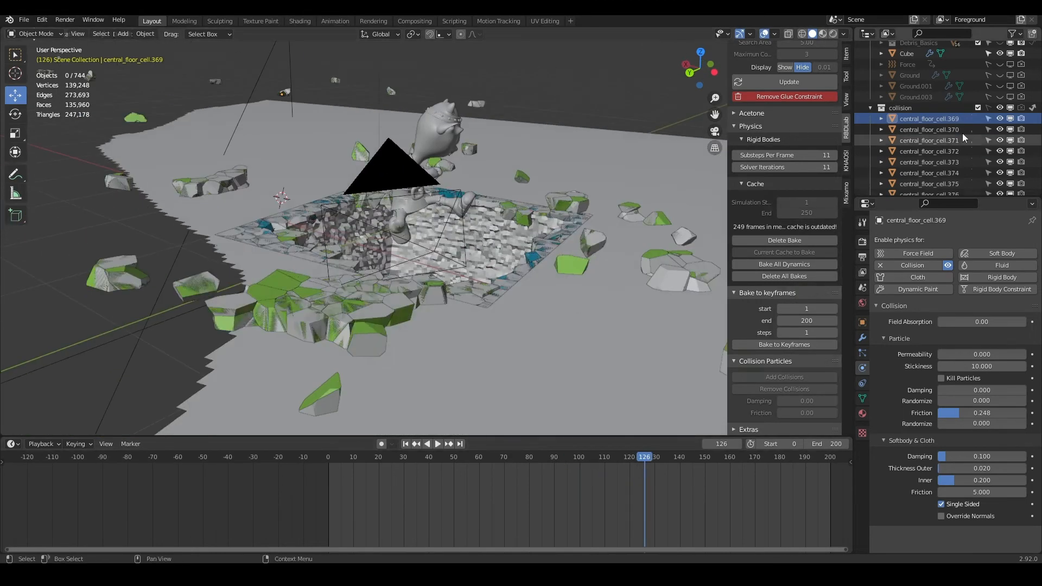
middle_drag(480, 212, 911, 138)
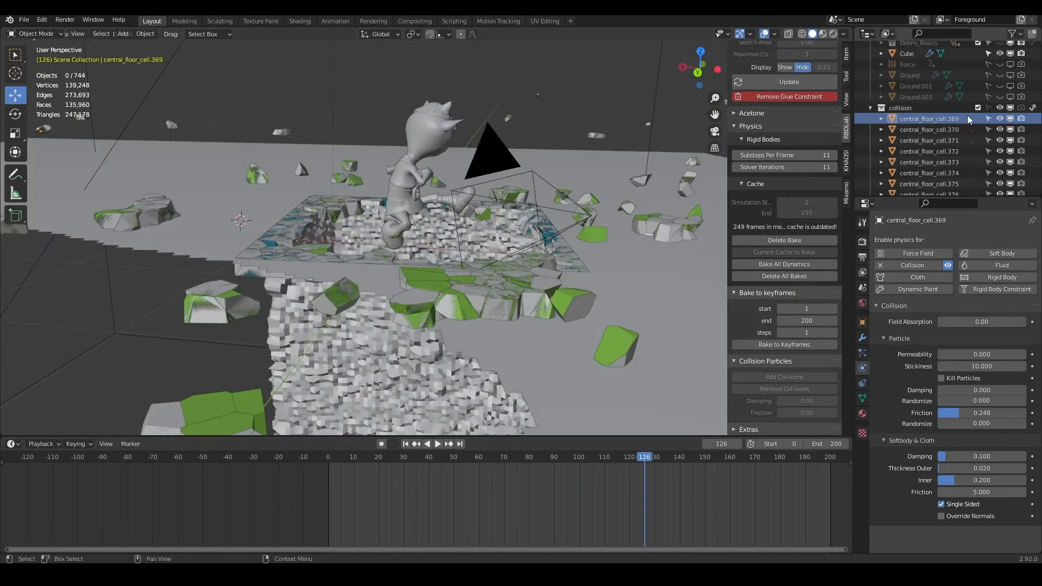
click(954, 141)
key(space)
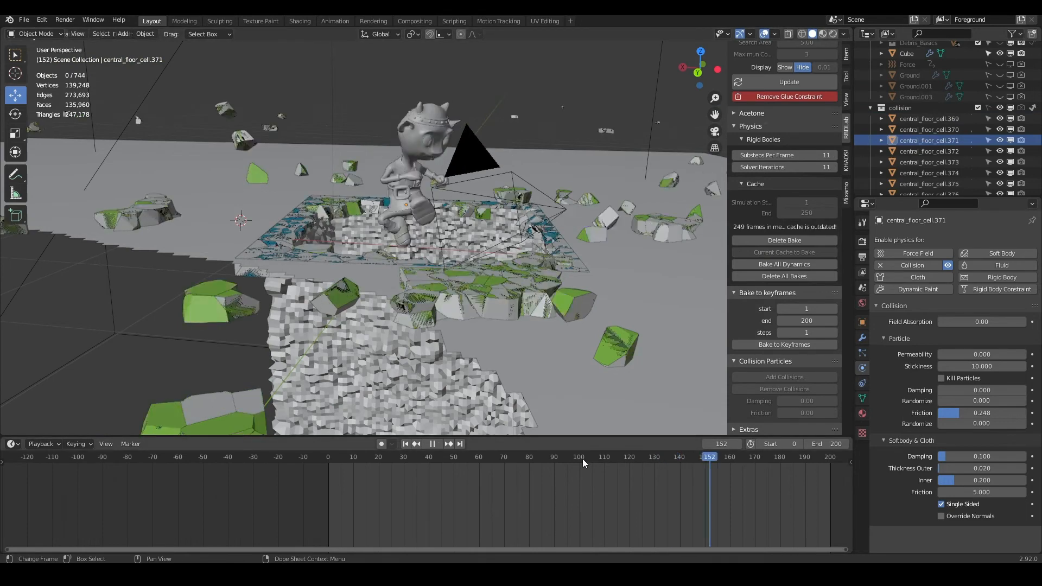
key(space)
- Select all collision chunks in the outliner, from central_floor_cell.369 through central_floor_cell.737
click(947, 119)
drag(1039, 79, 1040, 136)
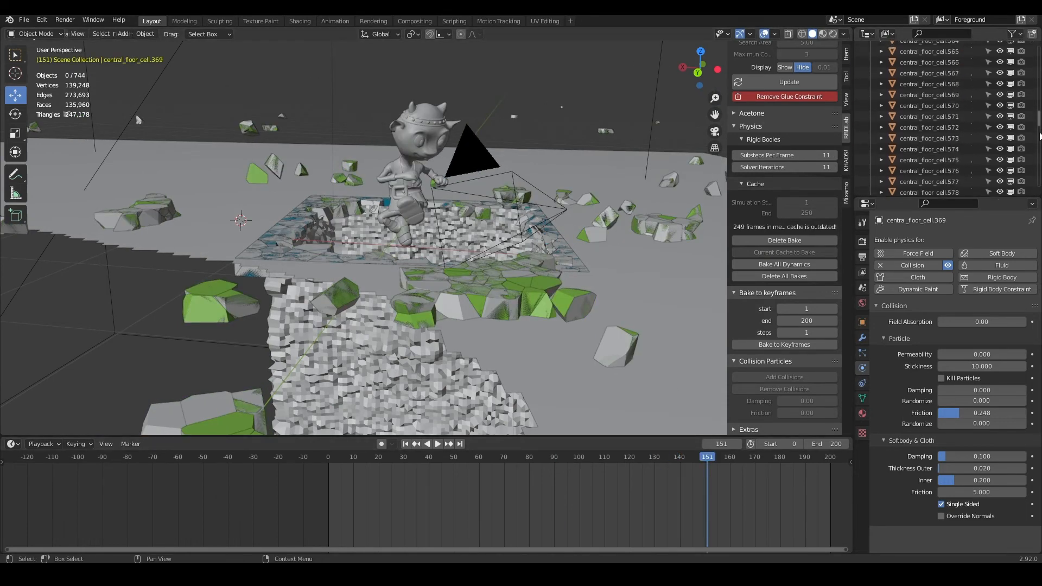
scroll(995, 163, down, 15)
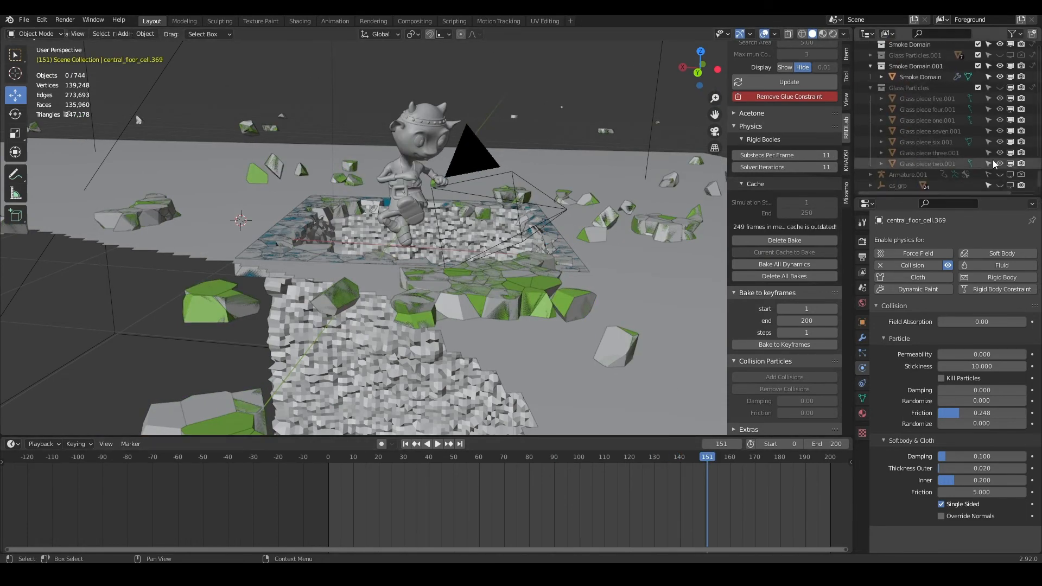
scroll(995, 164, up, 3)
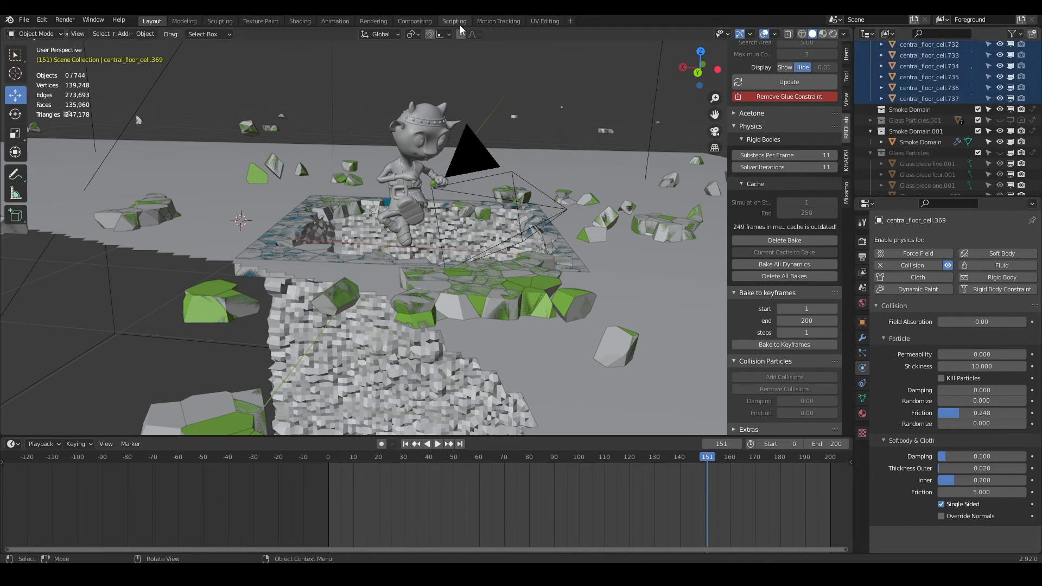
- Examine the Python script in the Scripting workspace that adds a COLLISION modifier to every selected object
click(440, 23)
click(520, 125)
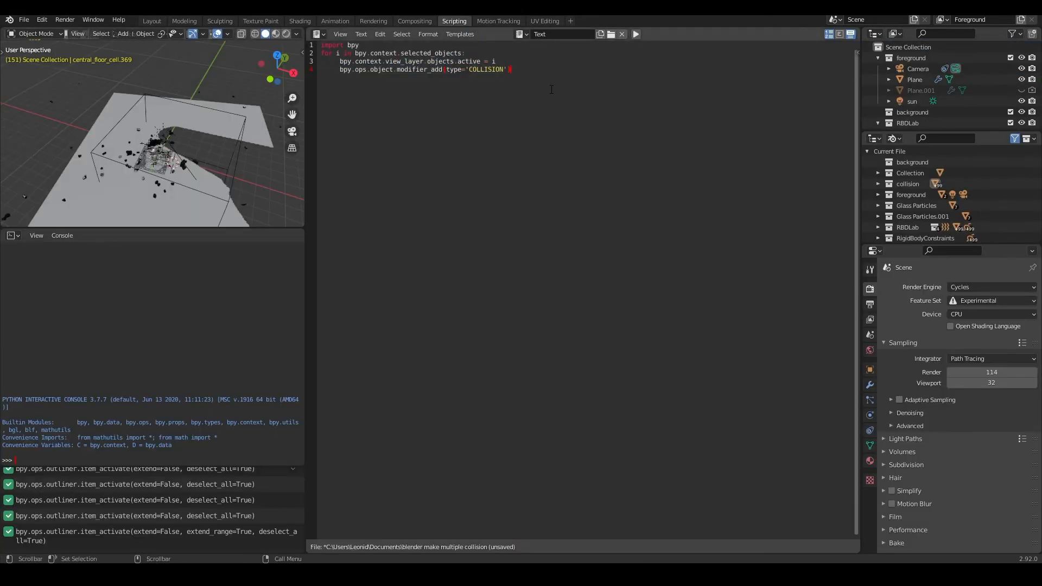
drag(552, 89, 353, 45)
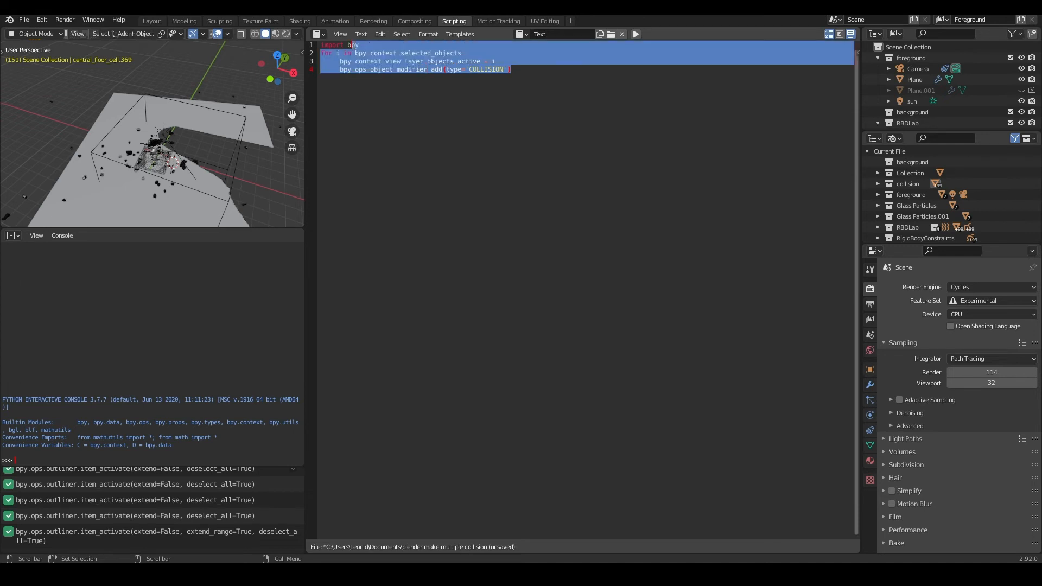
click(534, 88)
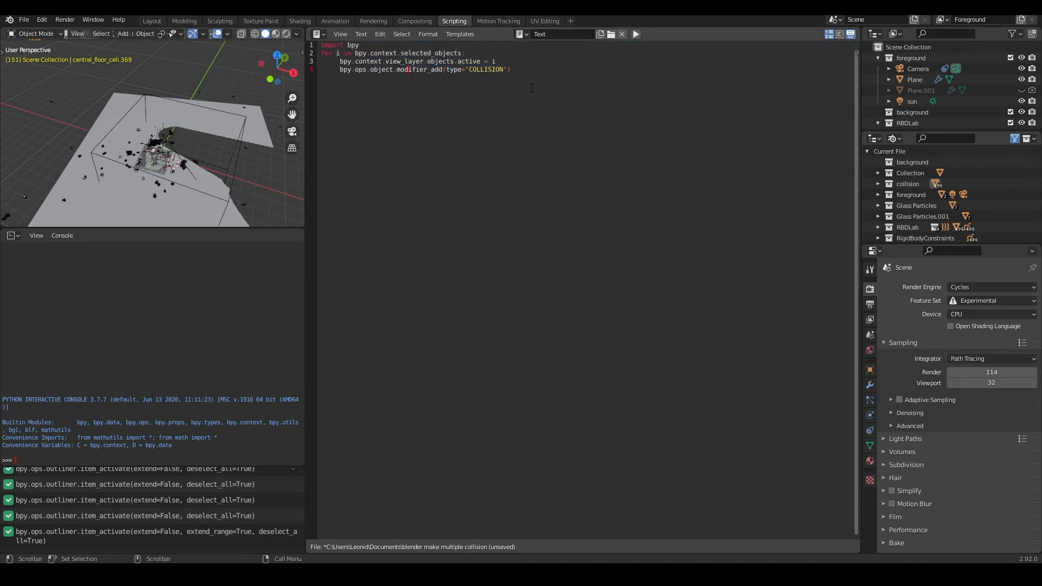
drag(531, 88, 326, 44)
click(518, 75)
drag(518, 76, 331, 43)
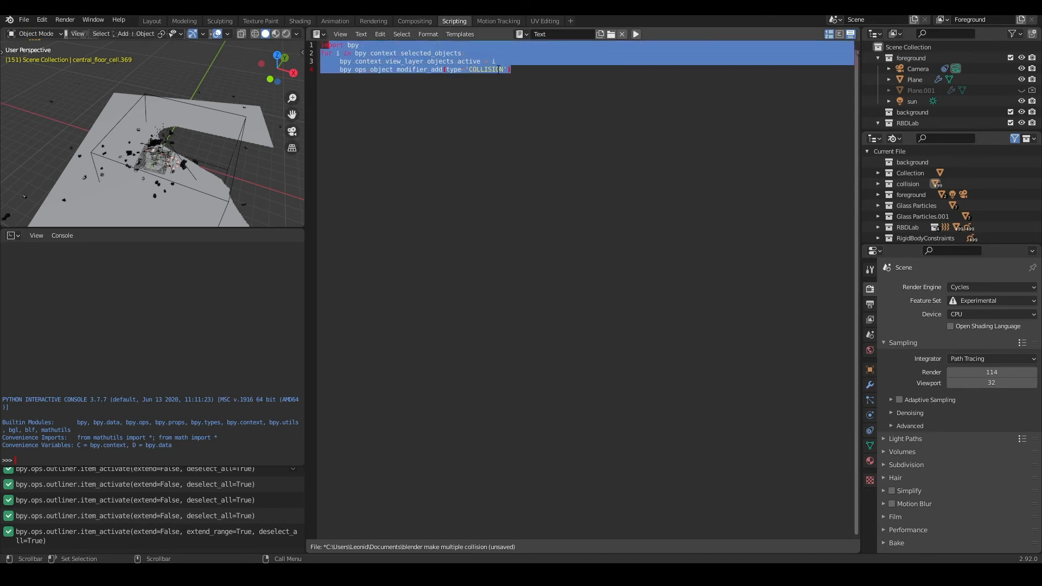
click(518, 76)
drag(517, 76, 340, 53)
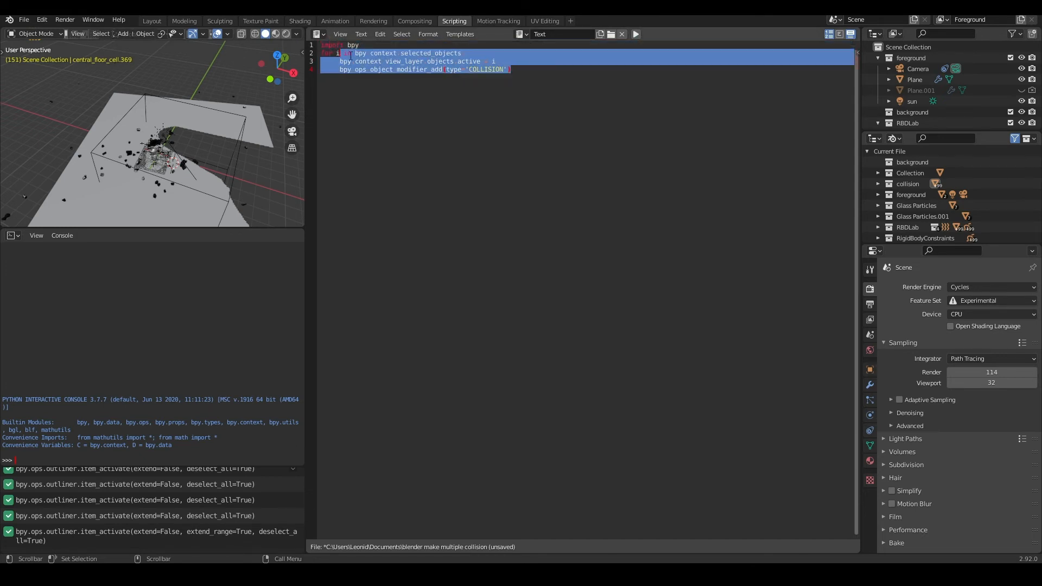
click(398, 62)
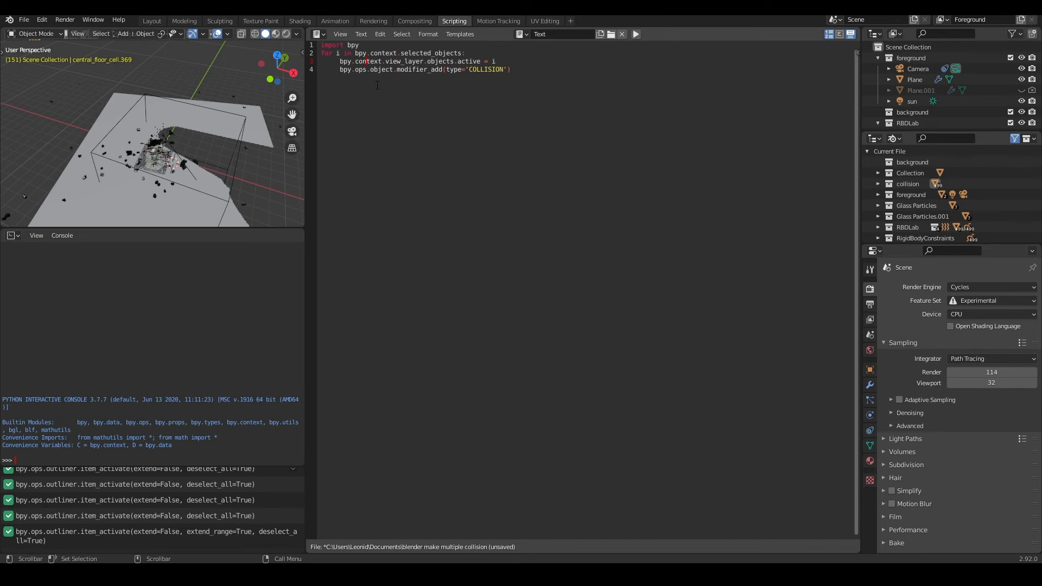
- Return to the Layout workspace and select only central_floor_cell.369 to review its Collision settings and the surrounding debris
click(152, 21)
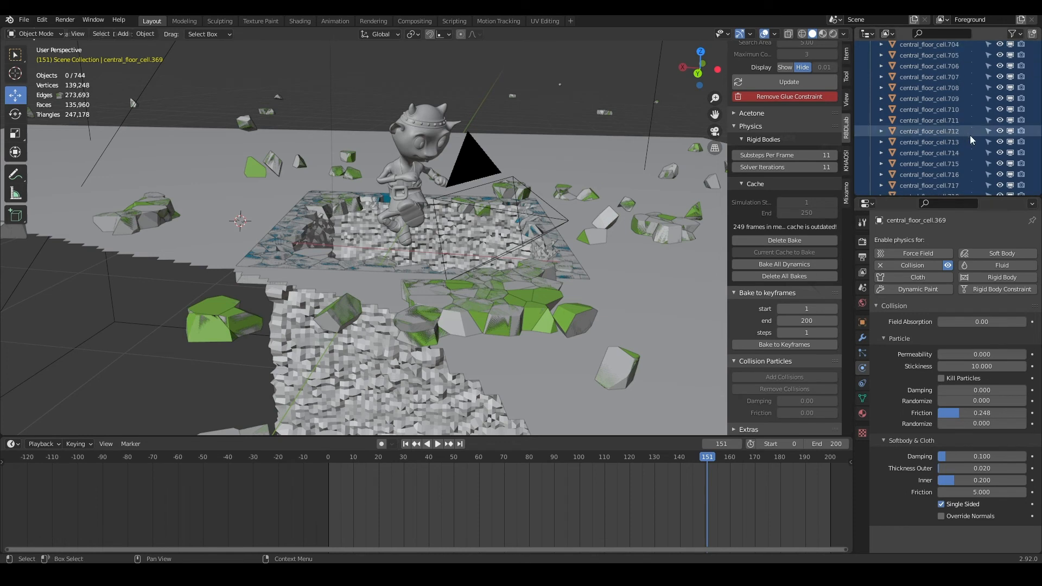
scroll(949, 136, up, 10)
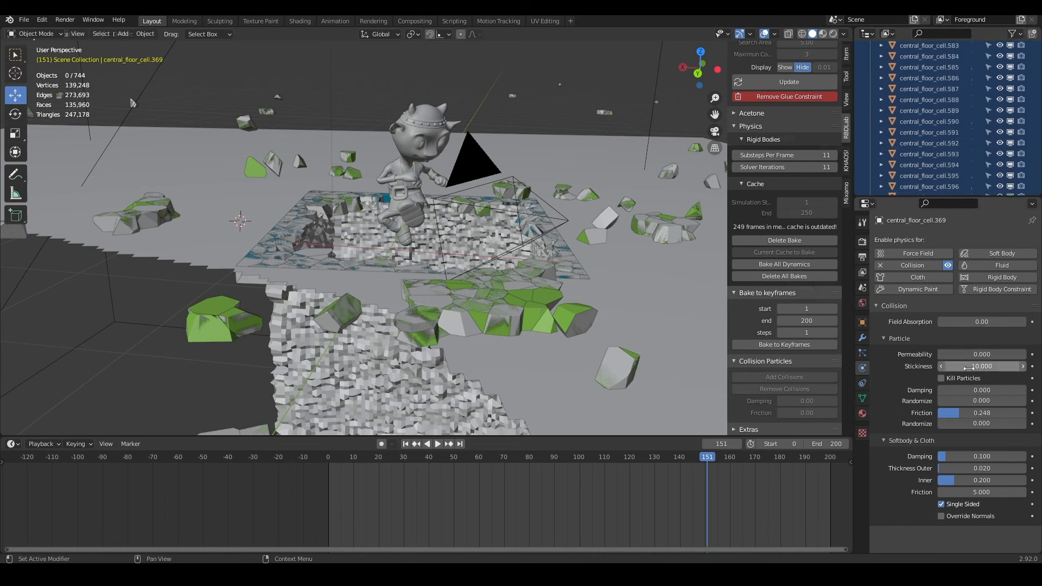
drag(1039, 117, 1040, 42)
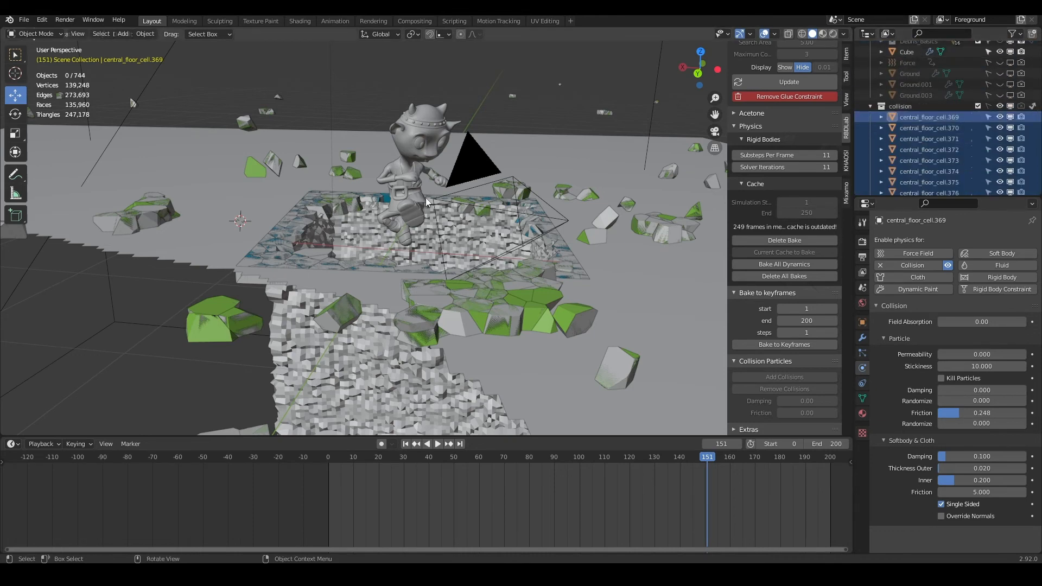
middle_drag(425, 198, 450, 195)
click(929, 128)
click(926, 117)
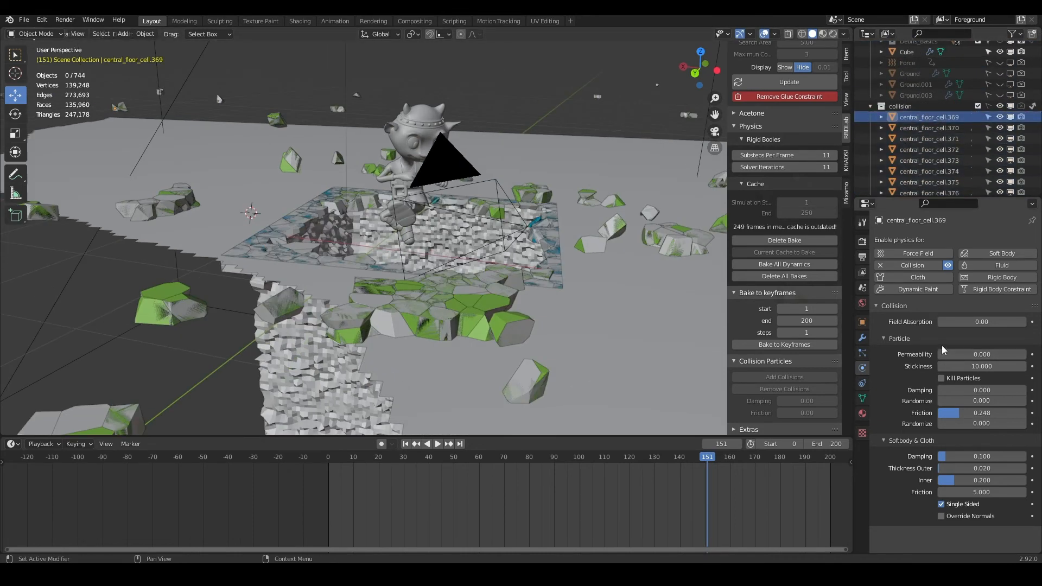
scroll(470, 278, up, 3)
middle_drag(517, 356, 559, 297)
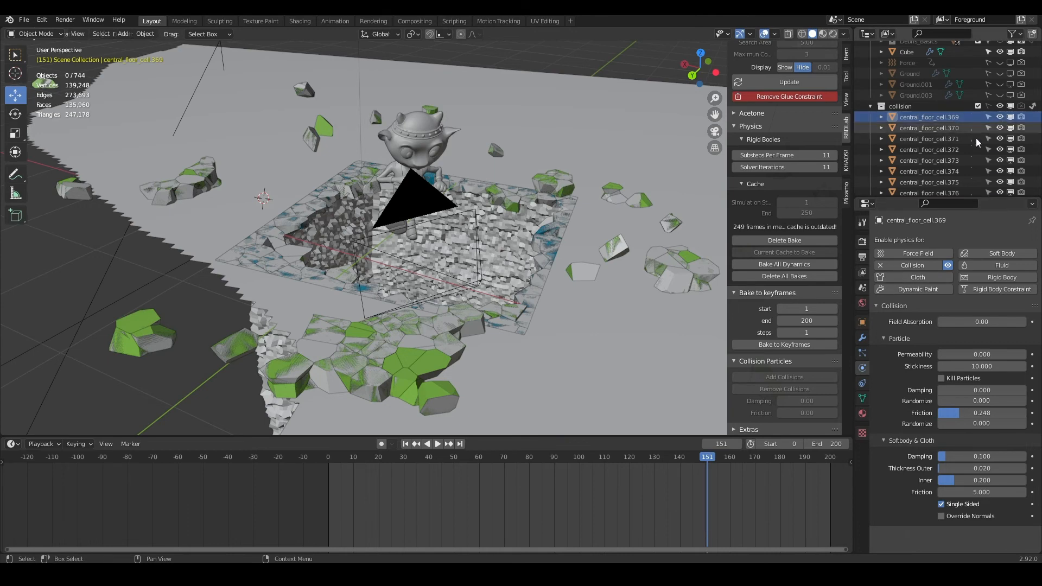
- Set the particle Stickiness of central_floor_cell.369 to 8.2 in its Collision physics
click(395, 345)
middle_drag(395, 344, 474, 342)
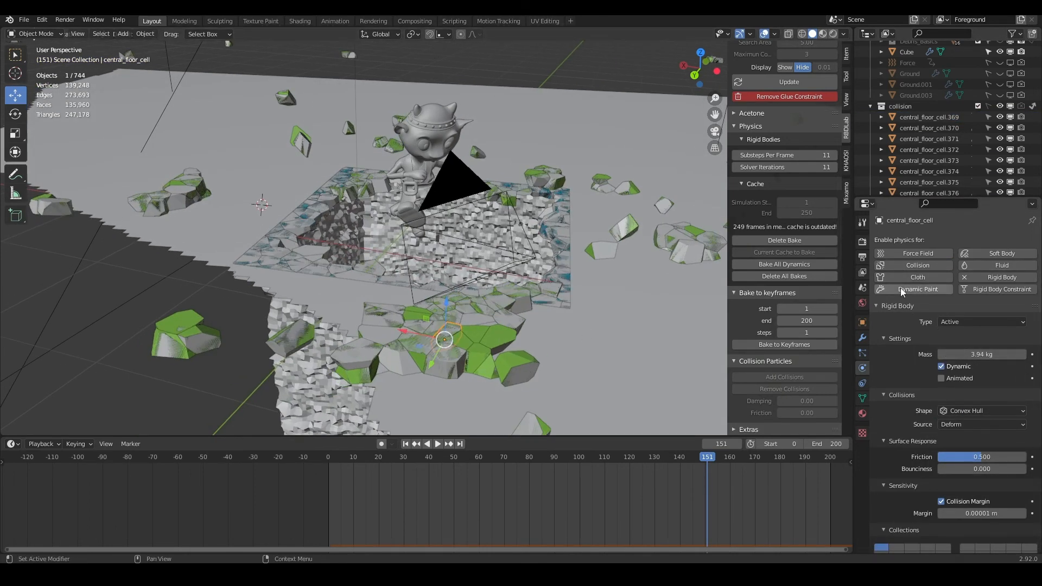
click(947, 117)
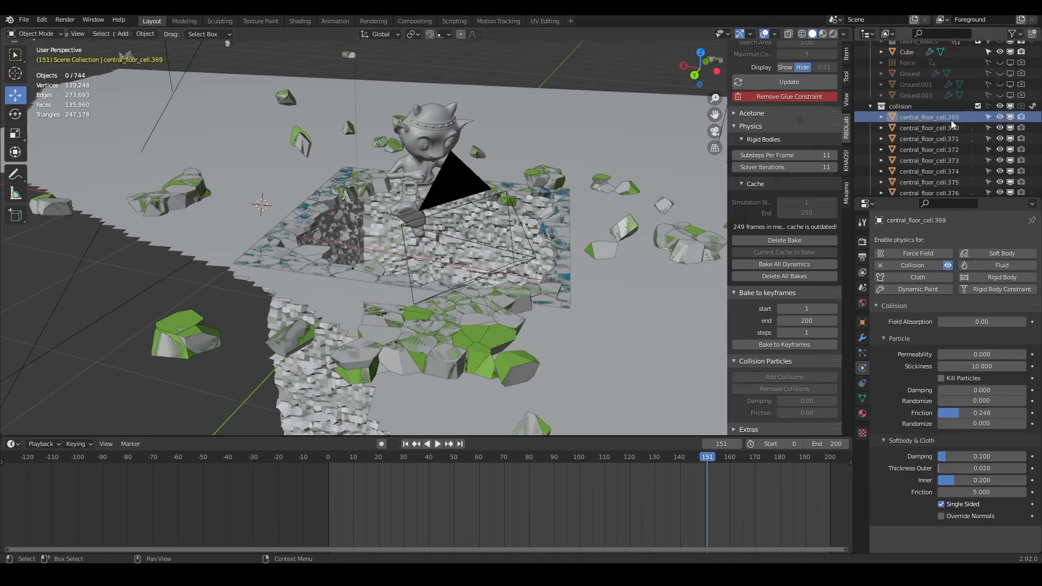
mouse_move(982, 366)
mouse_down()
mouse_move(1000, 366)
mouse_move(987, 367)
mouse_up()
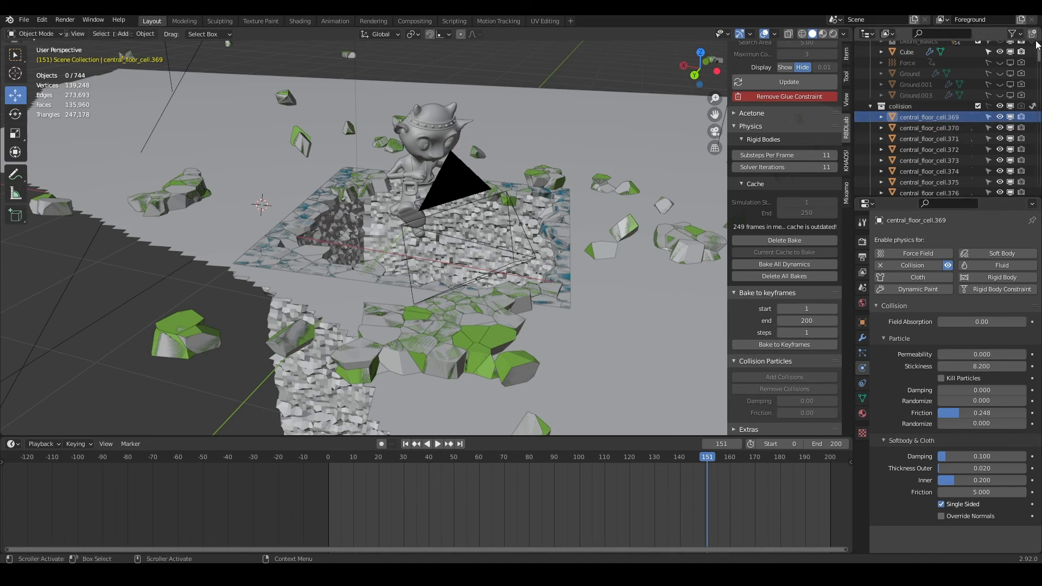
- Try to select the collision chunks from central_floor_cell.369 through central_floor_cell.737 and open the Stickiness value's options
drag(1039, 52, 1039, 163)
shift+click(949, 164)
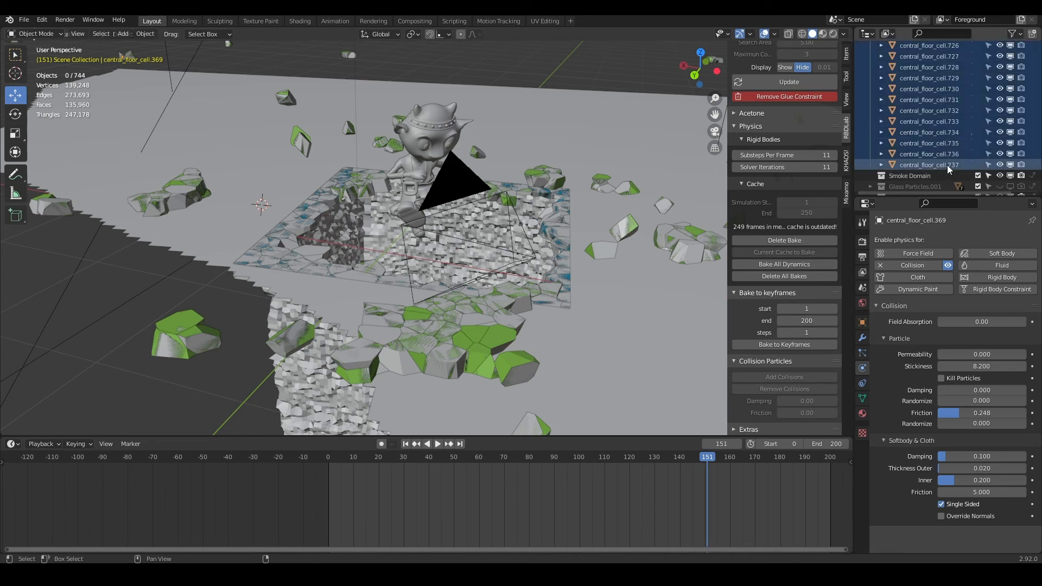
right_click(970, 365)
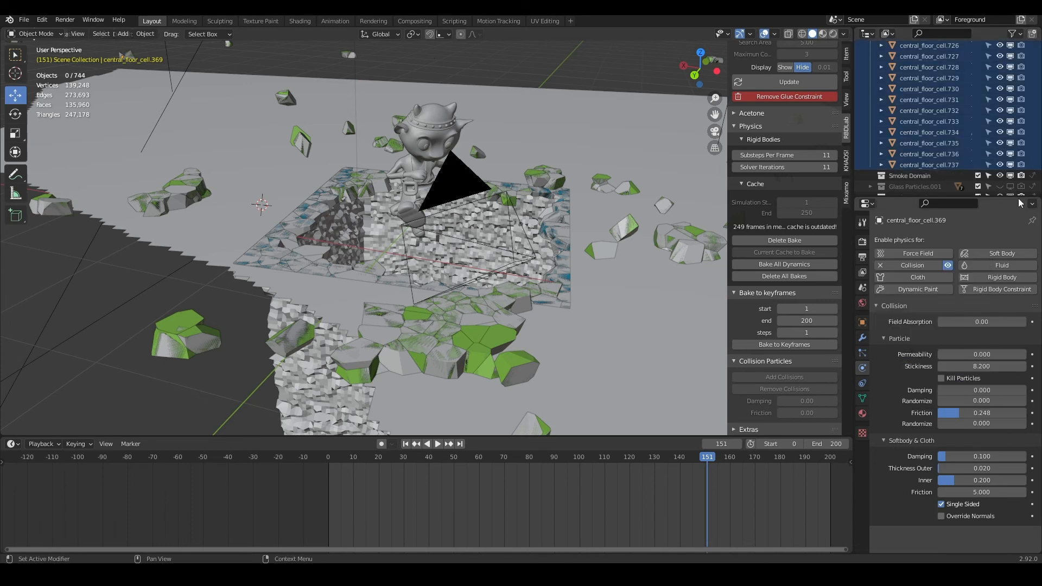
scroll(943, 134, up, 3)
drag(1039, 160, 1039, 54)
scroll(939, 109, down, 5)
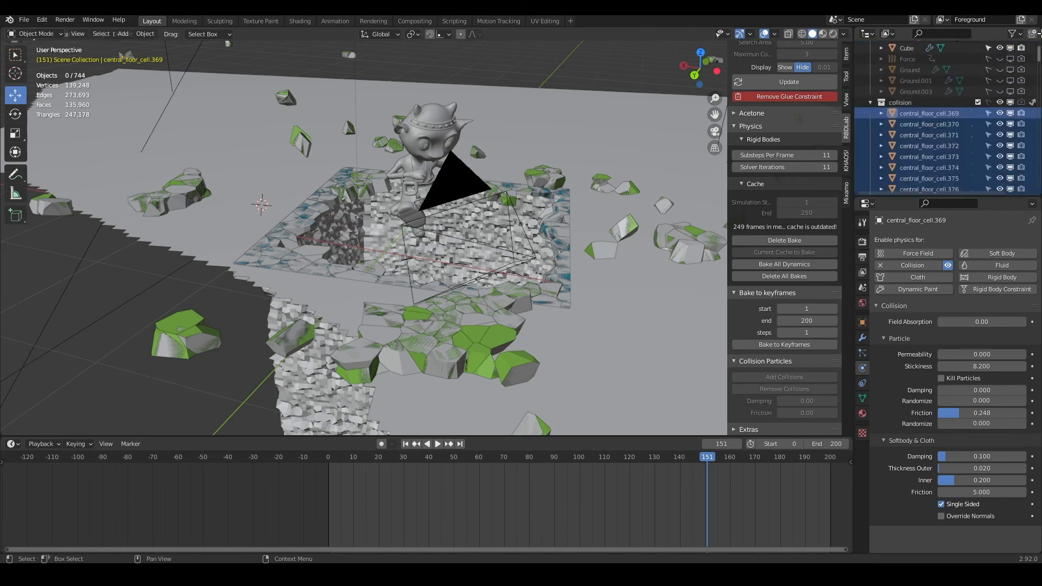
- Reselect the collision chunks from central_floor_cell.369 through central_floor_cell.737 and review the Stickiness value's options
click(939, 102)
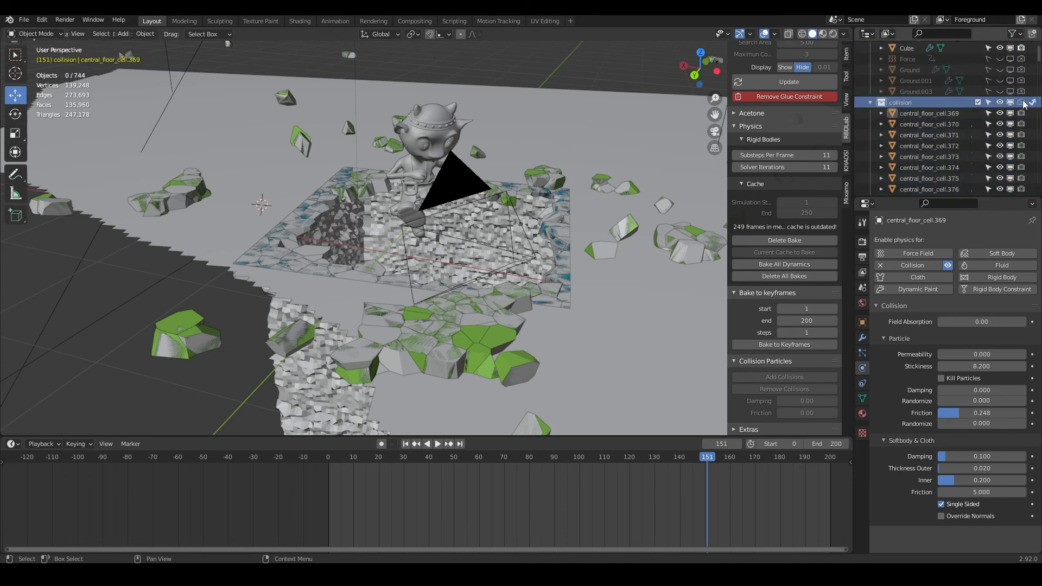
click(969, 114)
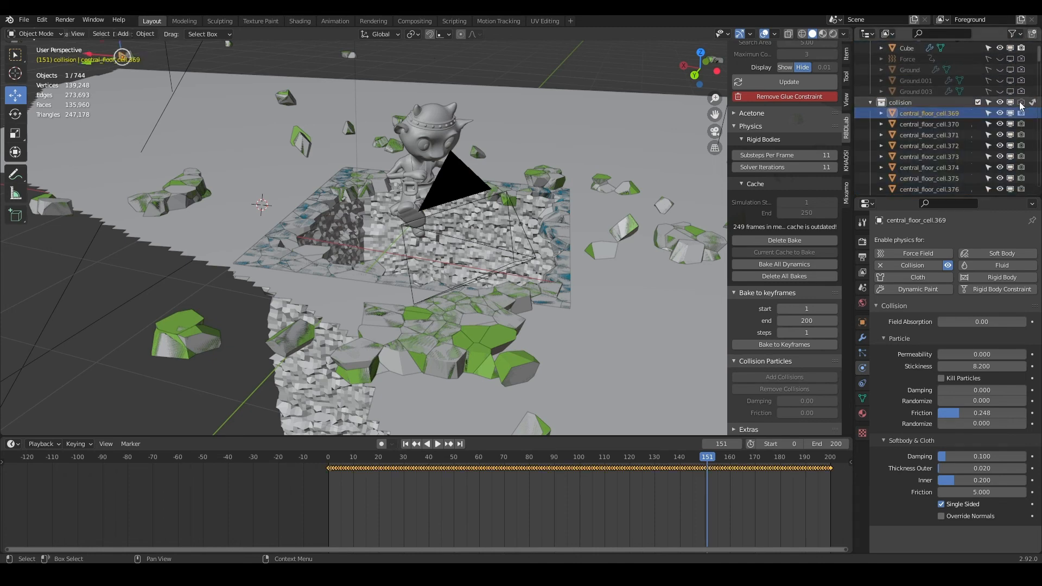
drag(1039, 60, 1039, 196)
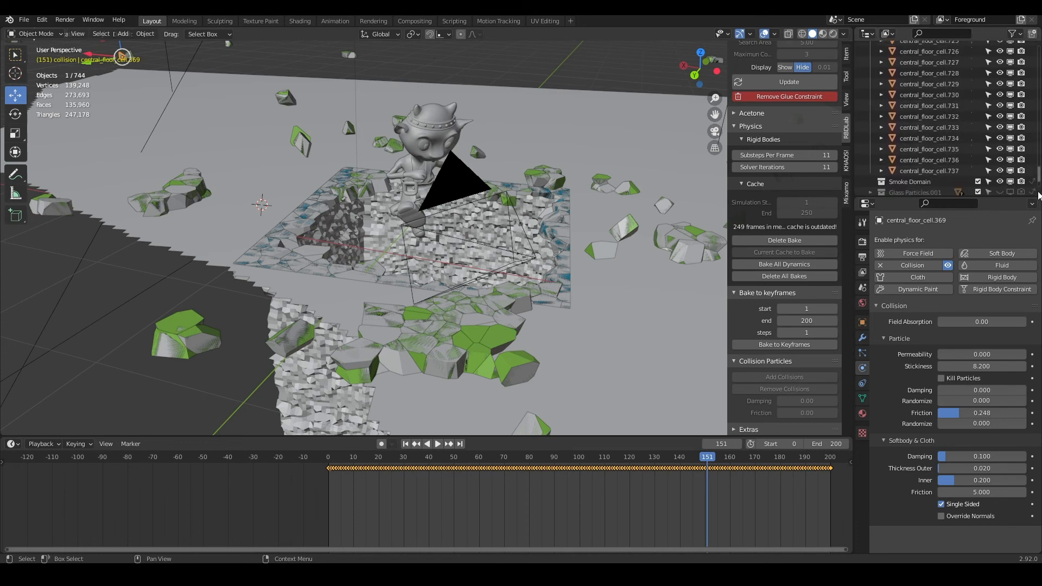
shift+click(925, 169)
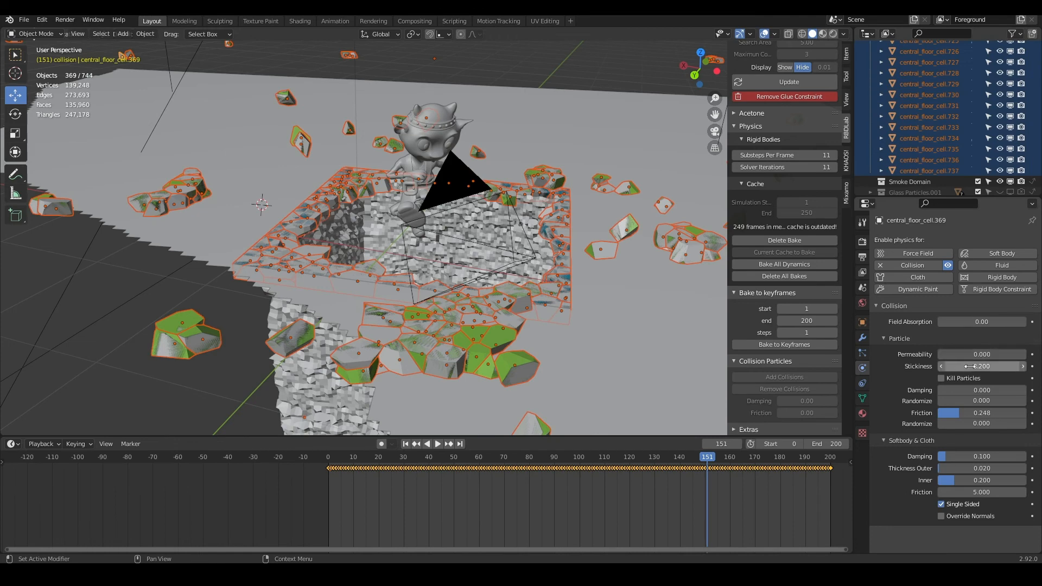
right_click(967, 366)
click(938, 368)
- Hide the collision collection in the viewport and collapse it in the outliner
scroll(1038, 174, up, 6)
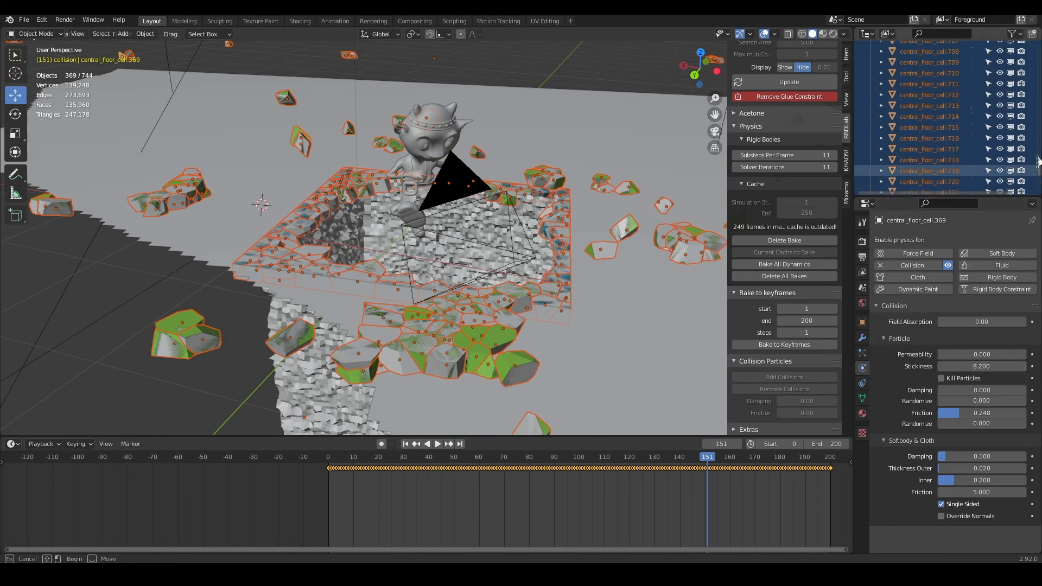
drag(1039, 158, 1039, 158)
drag(1040, 162, 1039, 49)
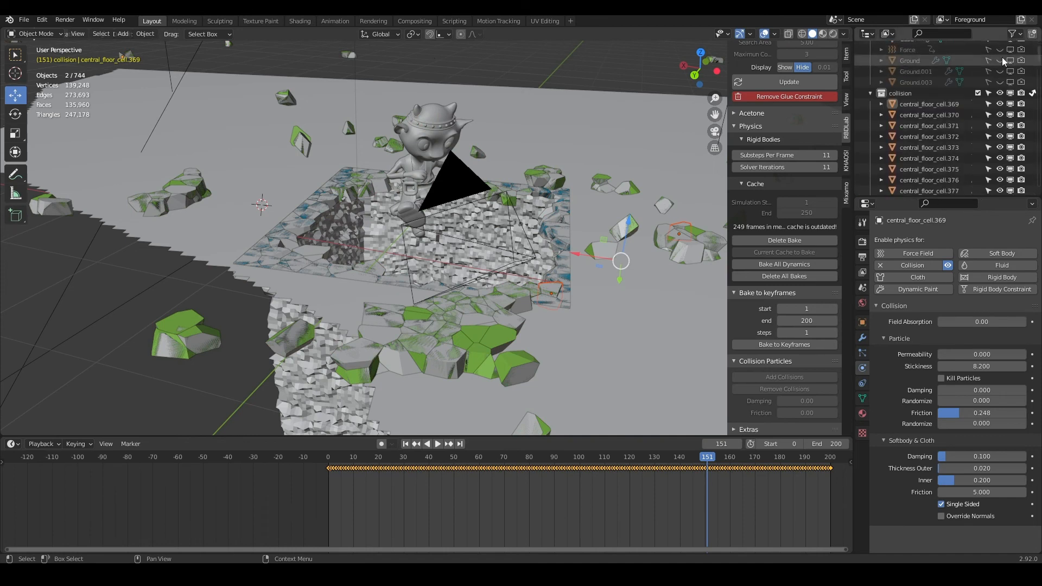
click(978, 93)
click(978, 93)
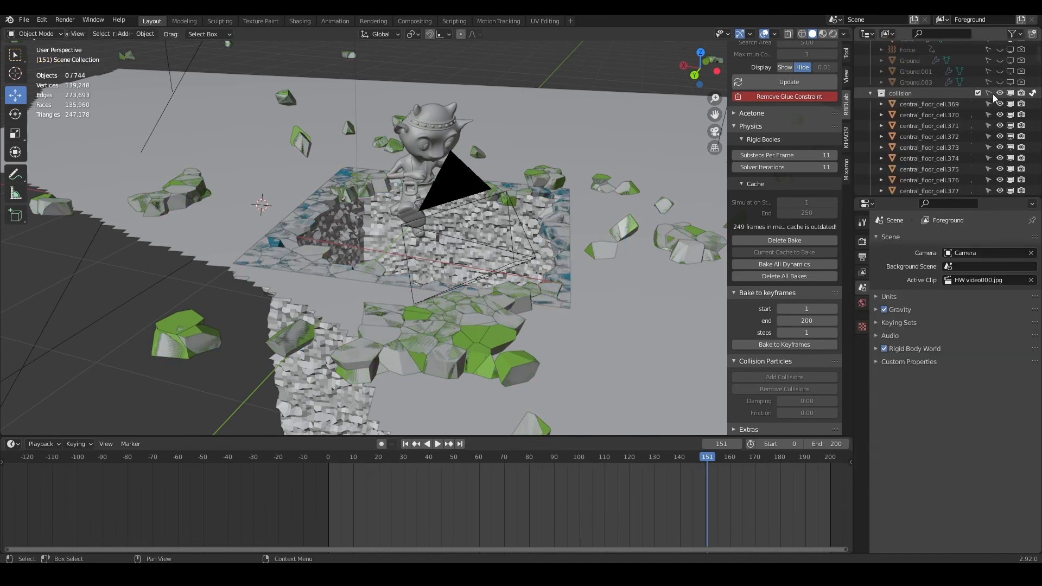
click(1000, 93)
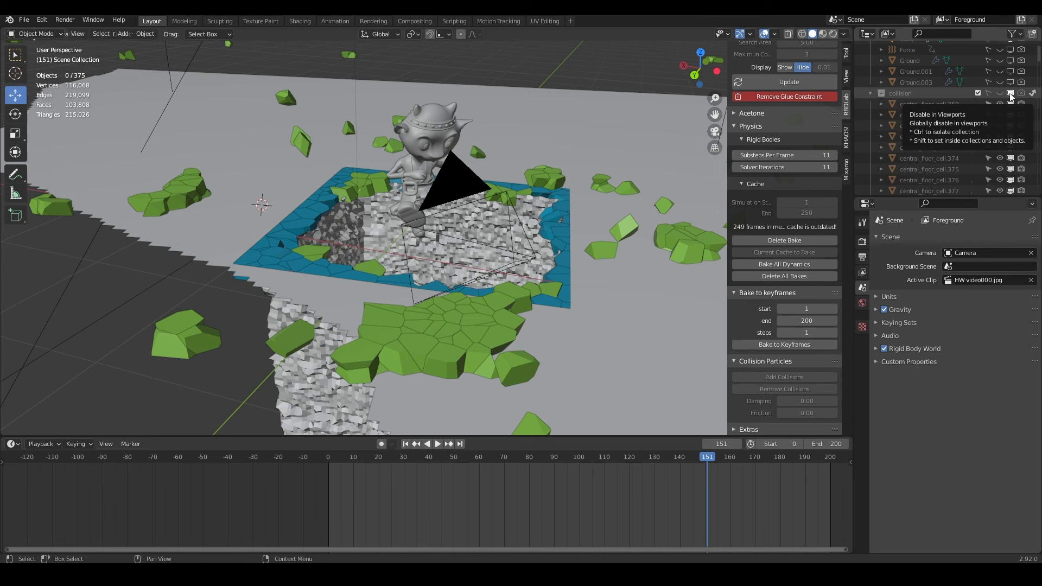
middle_drag(456, 256, 488, 247)
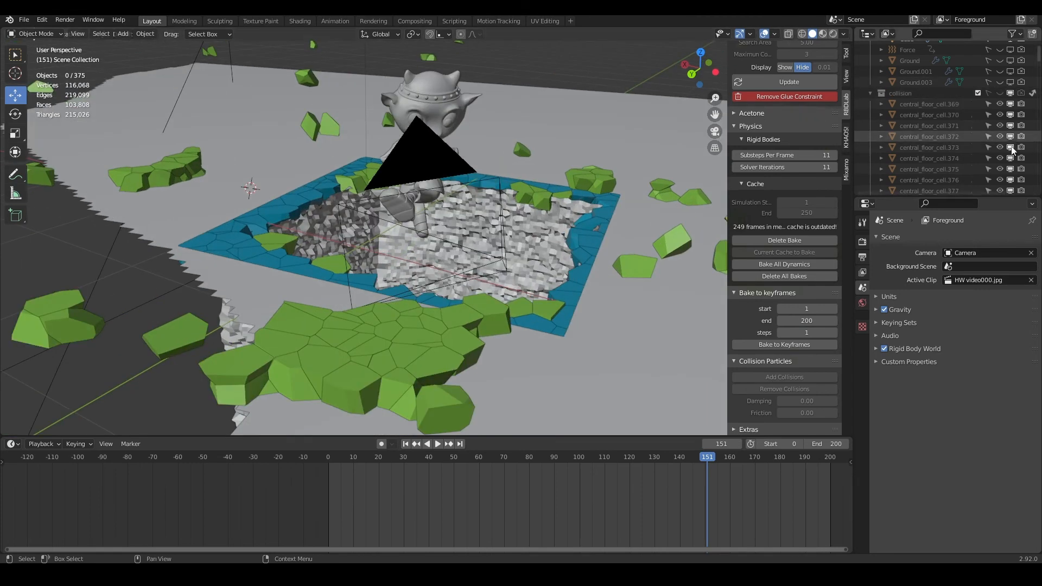
click(871, 92)
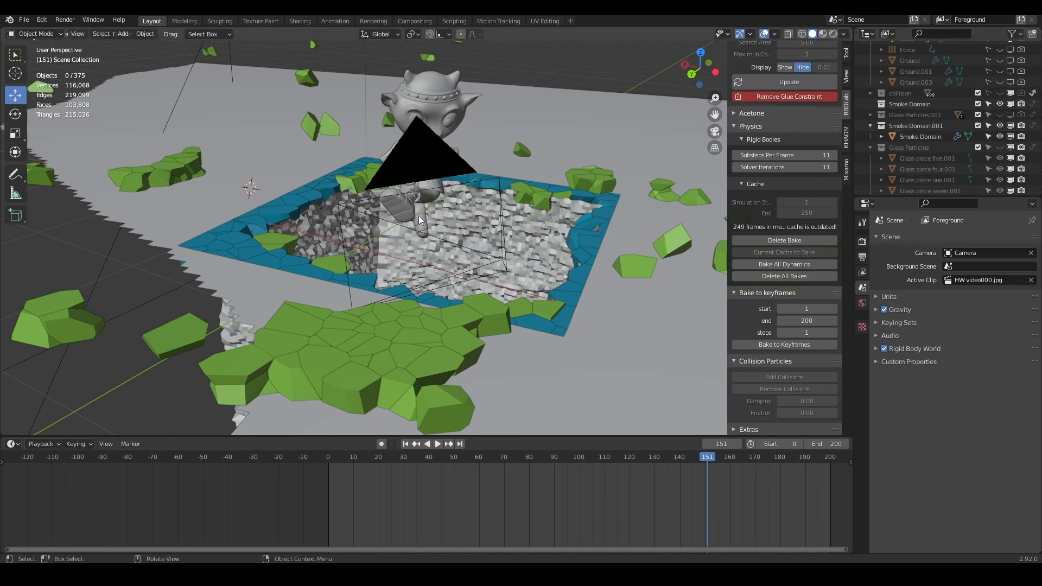
- Play back the destruction, stop at frame 51, and switch RBDLab to the Particles module
middle_drag(483, 280, 490, 253)
key(space)
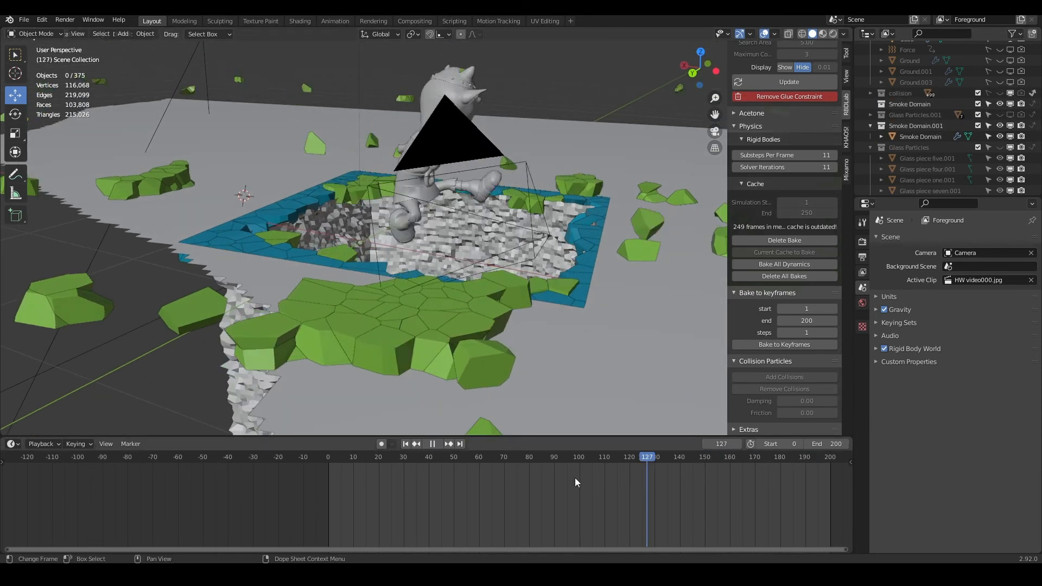
key(Escape)
scroll(778, 140, up, 10)
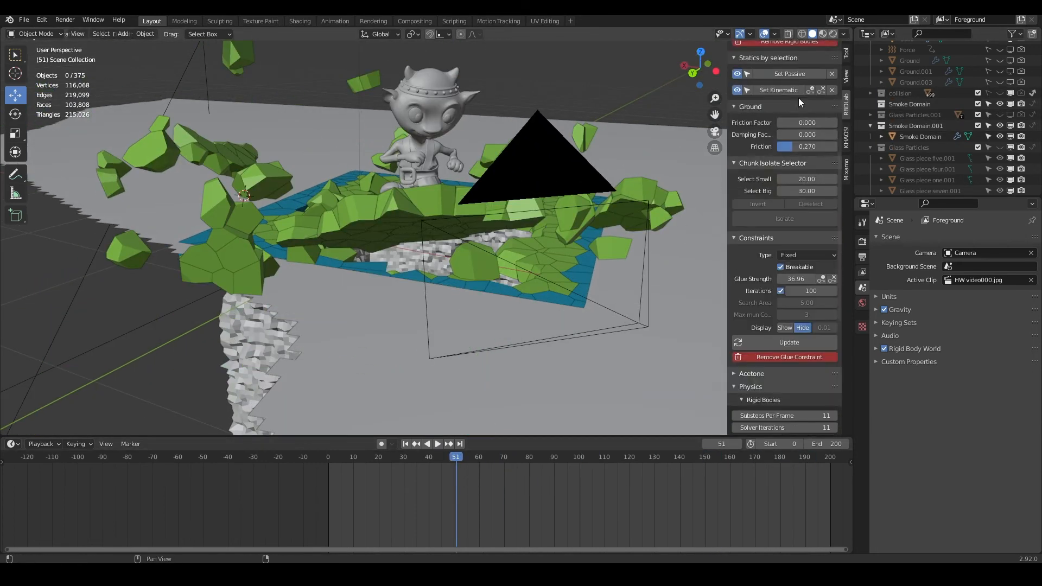
scroll(799, 97, up, 1)
click(803, 122)
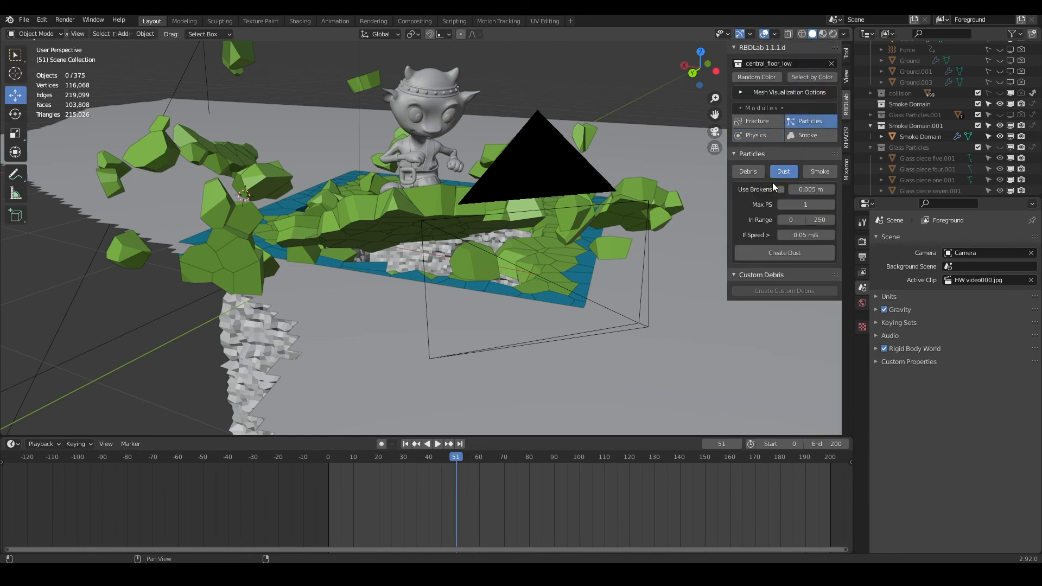
- Examine the destruction from several angles, and through the camera in rendered shading at frames 35, 45, 57 and 69
middle_drag(521, 213, 464, 224)
scroll(394, 239, up, 6)
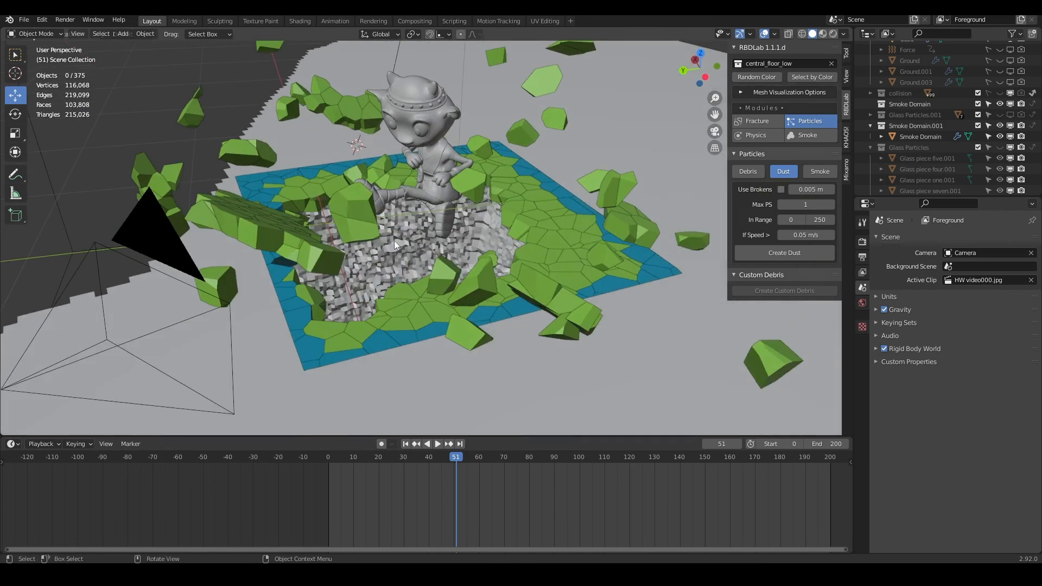
scroll(278, 236, down, 5)
middle_drag(278, 236, 405, 230)
scroll(405, 230, up, 2)
key(KP_0)
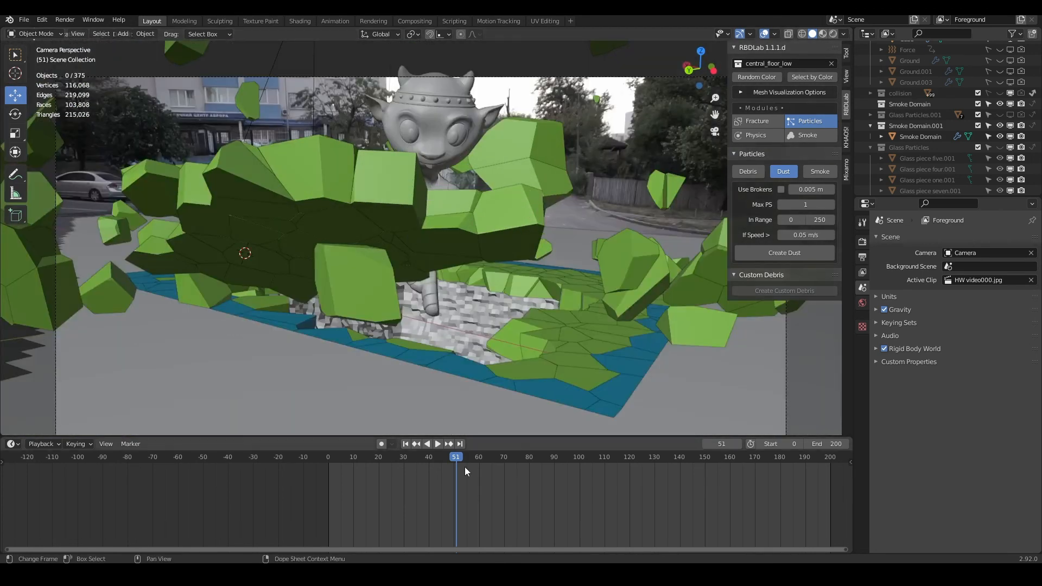
drag(465, 467, 417, 460)
click(834, 33)
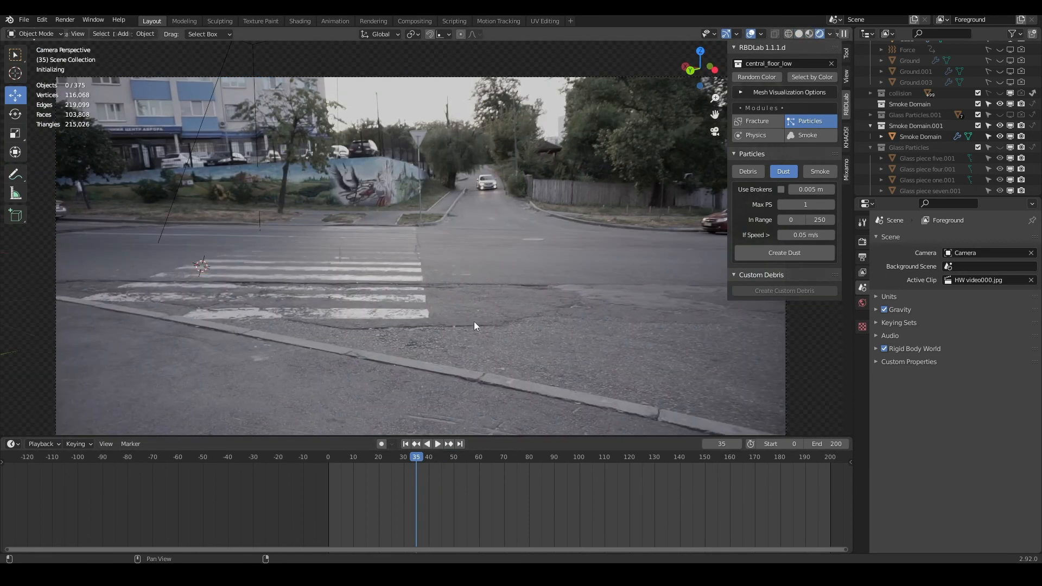
click(441, 457)
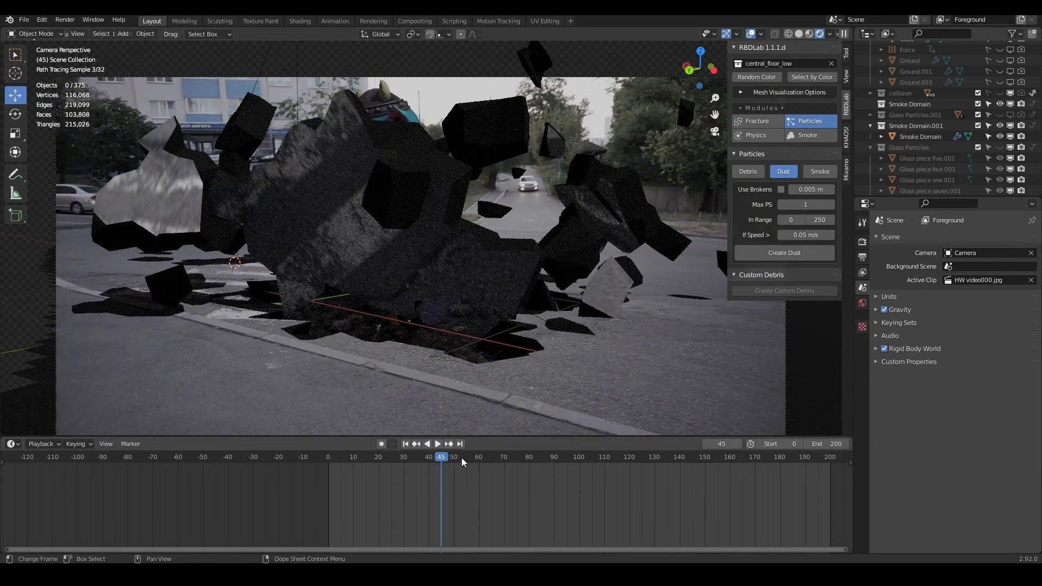
key(space)
click(471, 458)
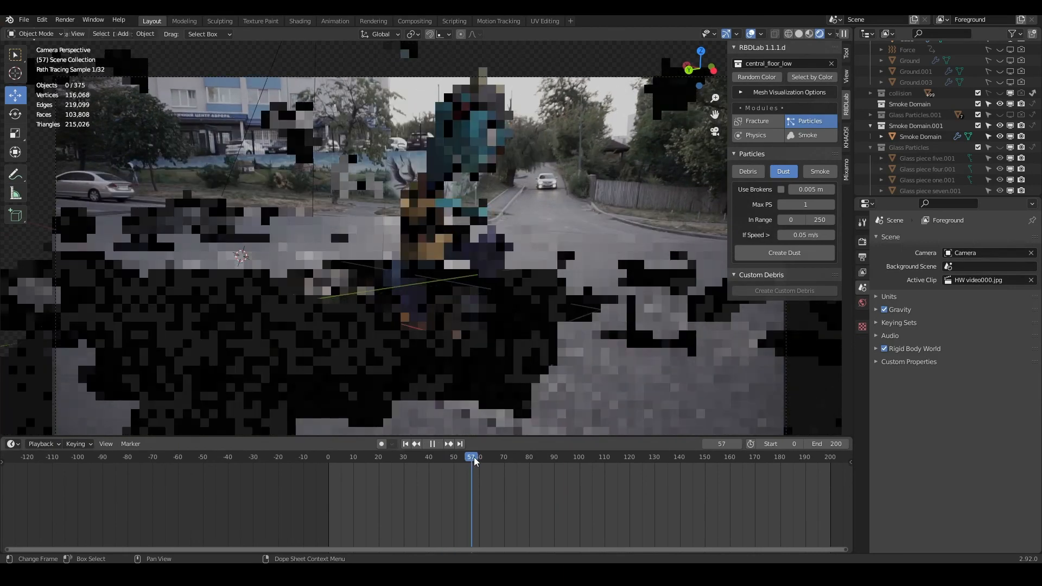
key(space)
click(502, 463)
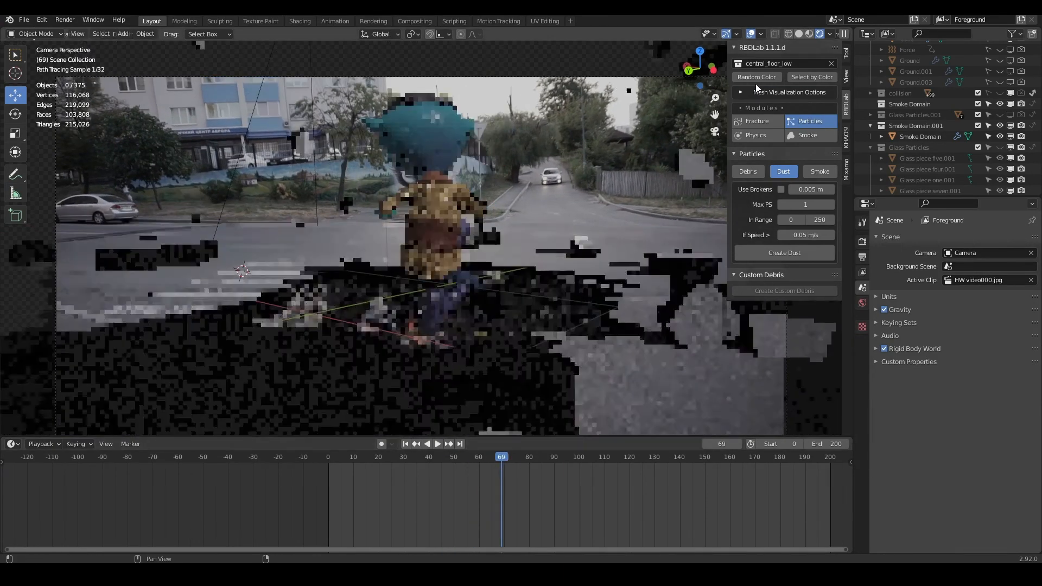
- Return to solid shading outside the camera view and move the animation to frame 48
click(799, 34)
mouse_move(595, 247)
middle_down()
mouse_move(549, 296)
mouse_move(473, 289)
mouse_move(549, 283)
middle_up()
scroll(548, 296, down, 3)
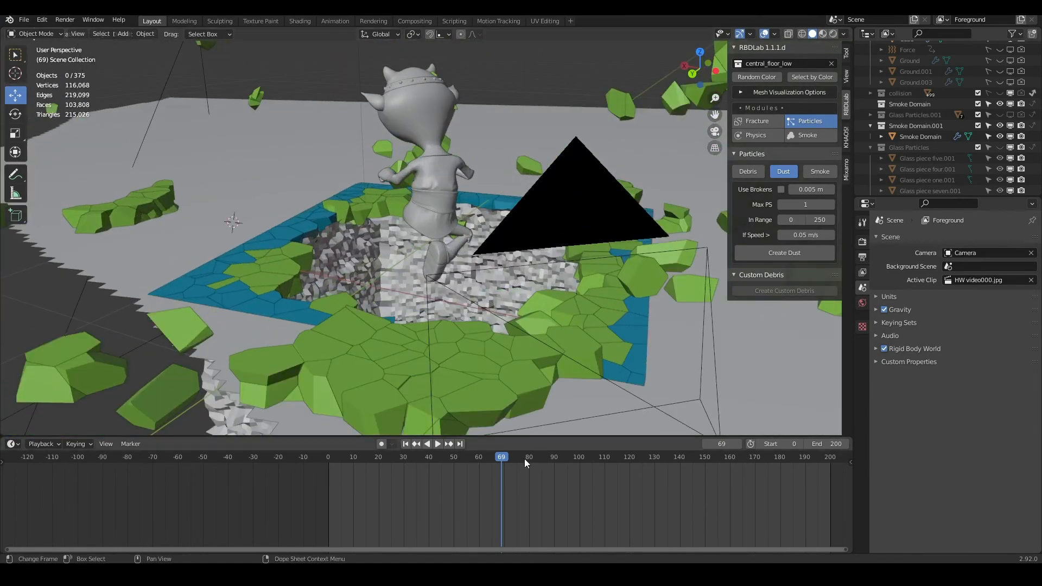
drag(526, 463, 449, 463)
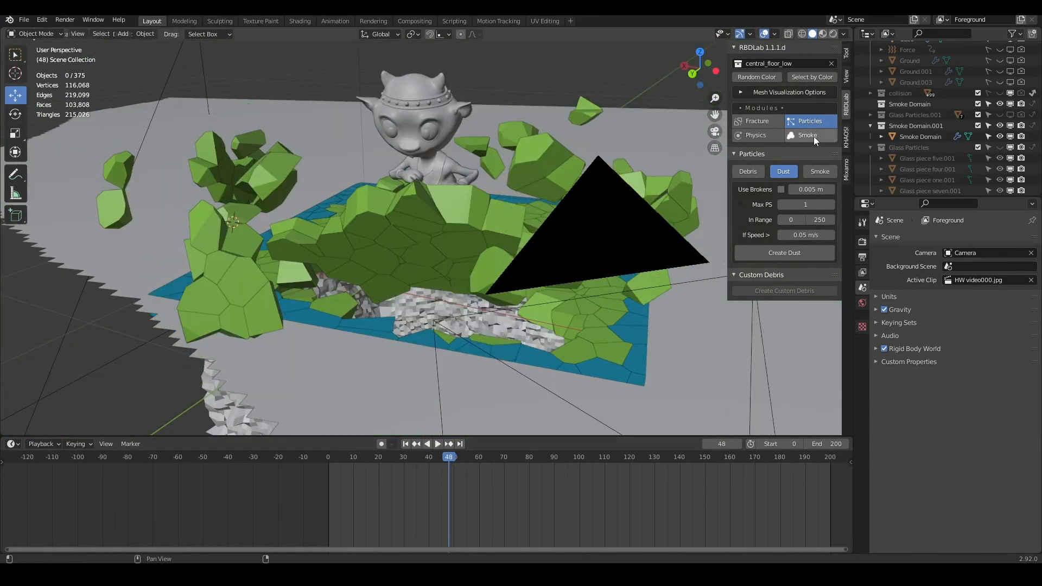
- Create RBDLab debris particles for central_floor_low in the frame range 26 to 28, with Use Brokens enabled
click(754, 174)
mouse_move(407, 461)
mouse_down()
mouse_move(379, 460)
mouse_move(394, 459)
mouse_up()
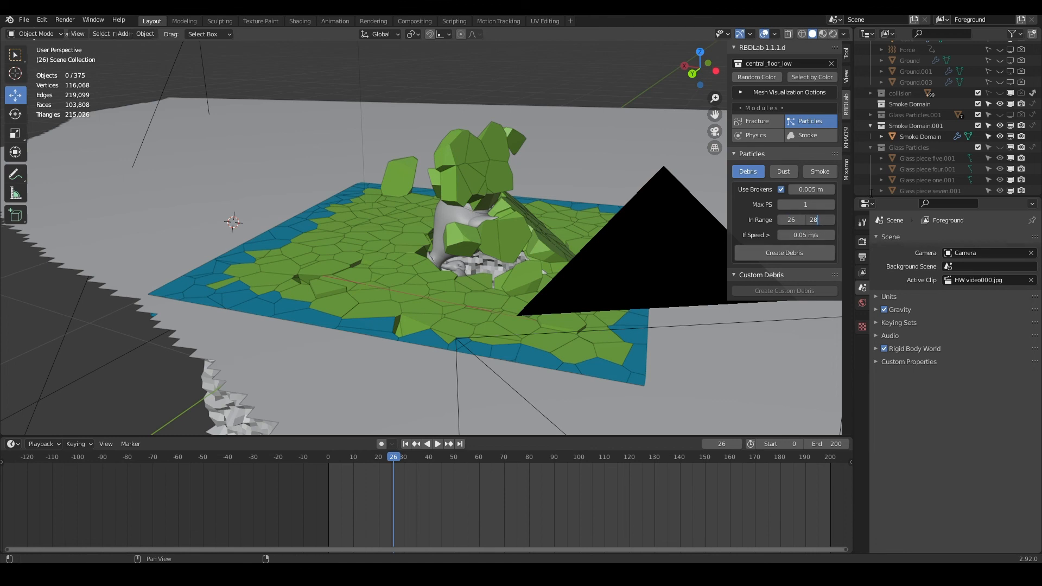
key(Return)
click(798, 249)
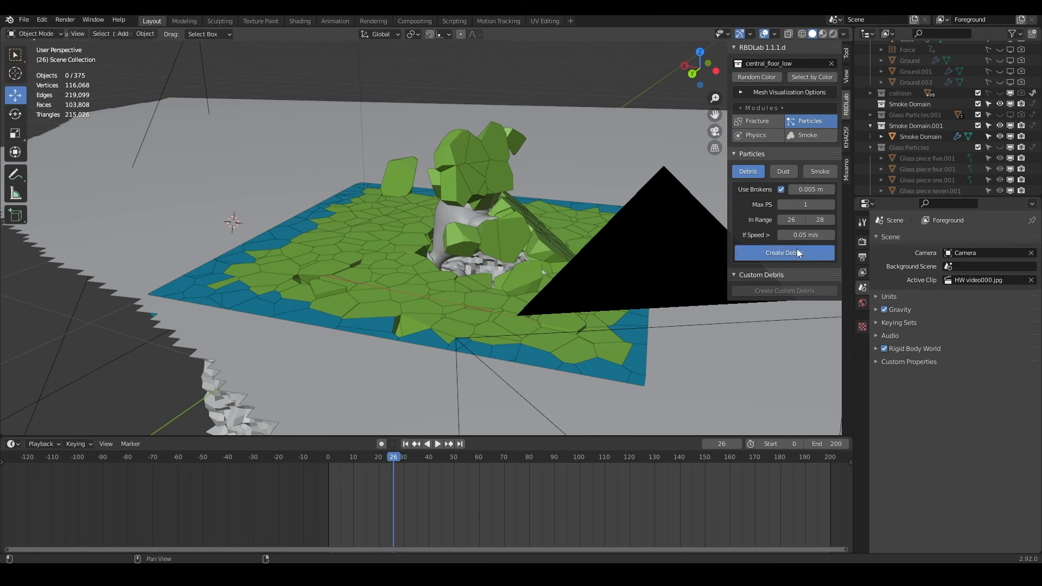
- Play the debris simulation up to frame 50 and examine the red debris pieces around the hole from close up
middle_drag(489, 239, 356, 321)
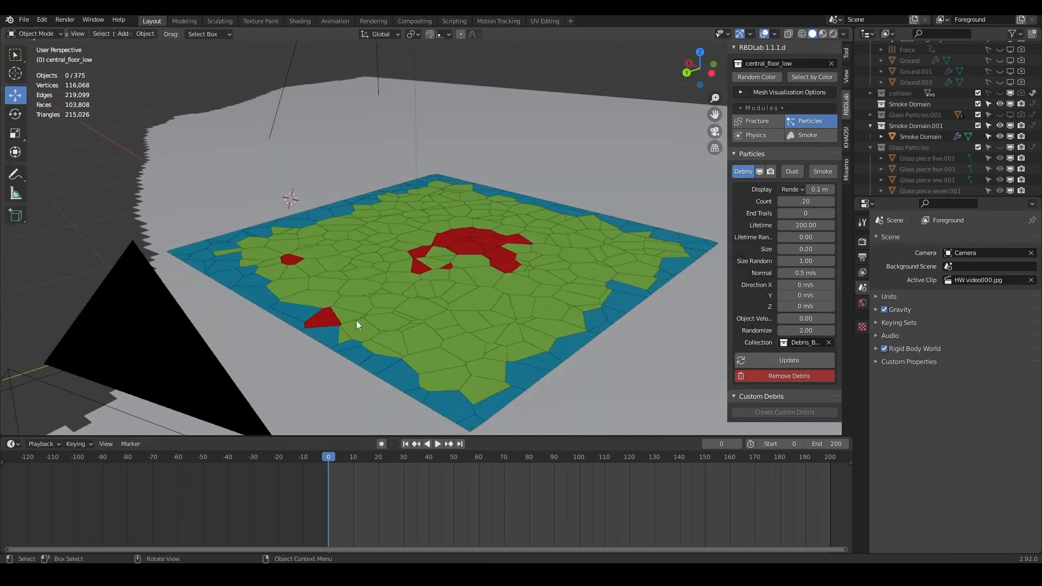
key(space)
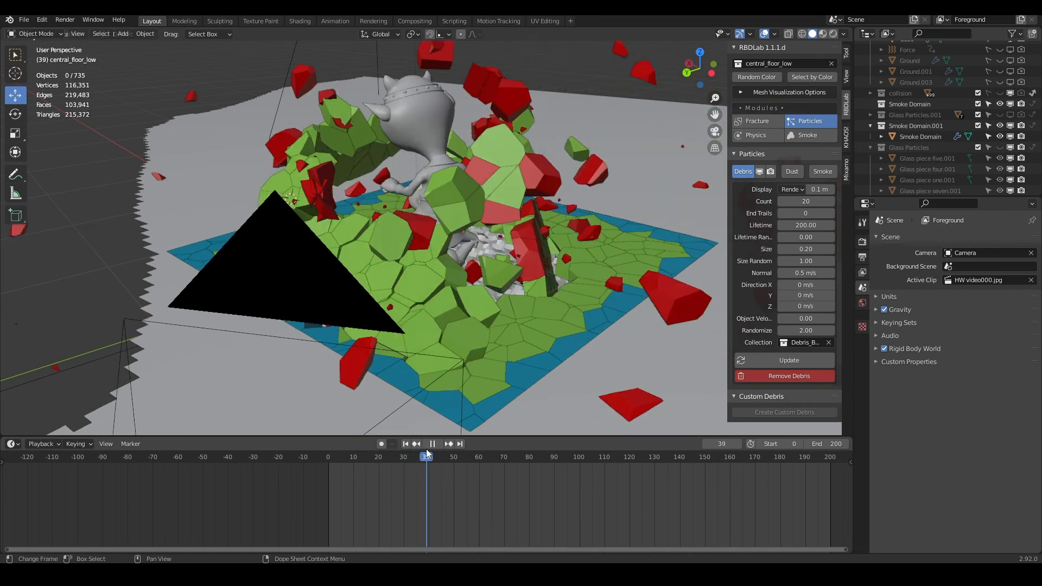
key(space)
middle_drag(422, 387, 448, 340)
scroll(451, 331, up, 4)
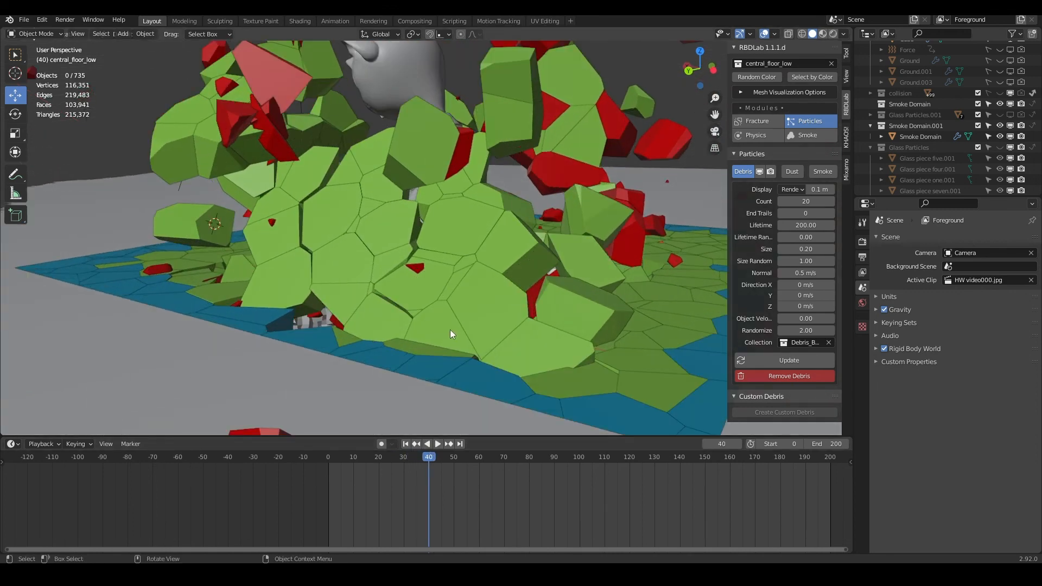
middle_drag(331, 182, 374, 175)
key(space)
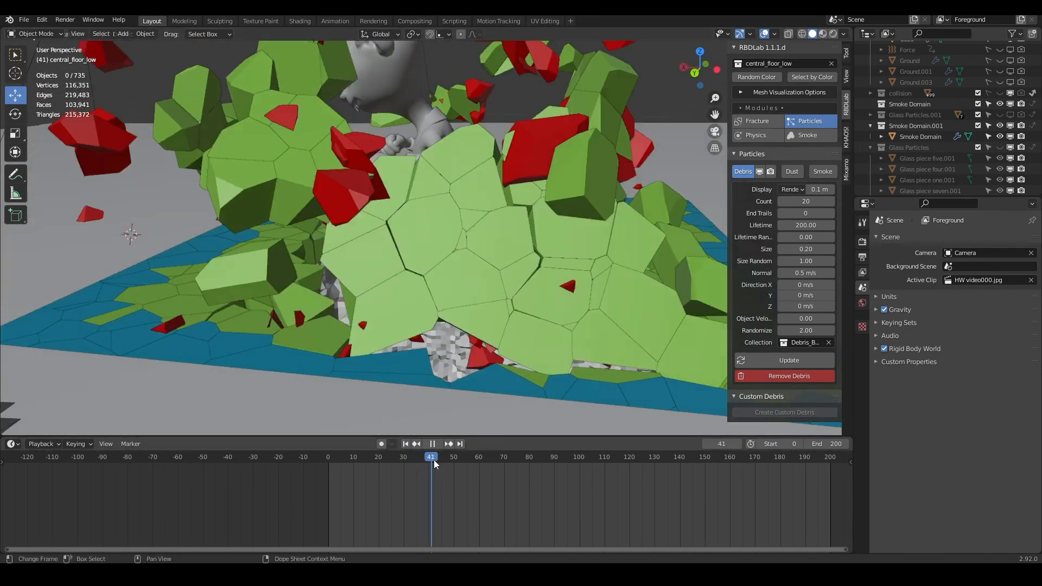
drag(445, 460, 453, 459)
scroll(342, 294, down, 4)
middle_drag(308, 302, 288, 312)
middle_drag(421, 314, 434, 380)
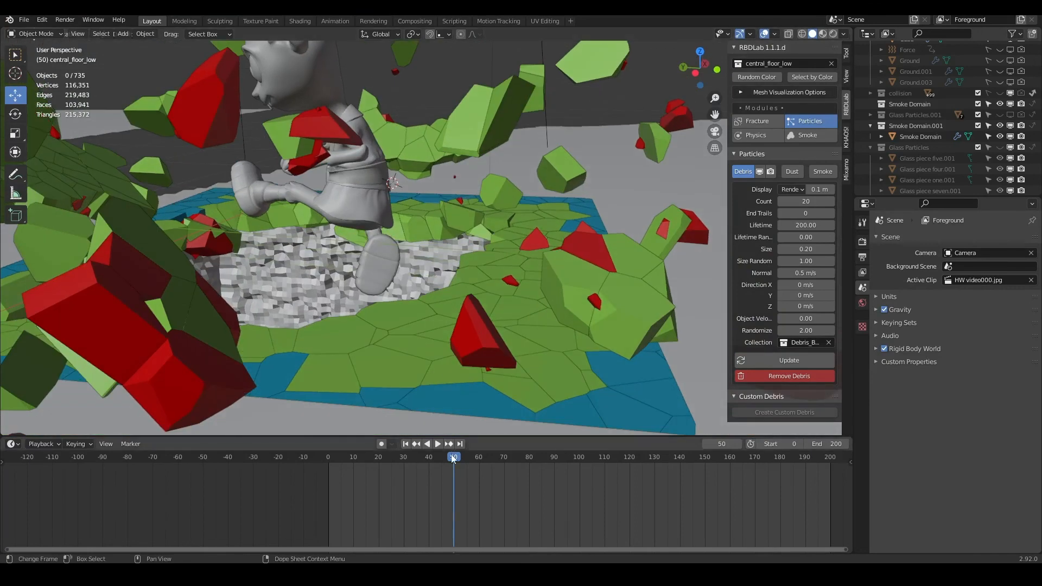
- Advance the debris simulation through frames 63, 76 and 89 to frame 117, examining how the pieces scatter and settle
key(space)
key(space)
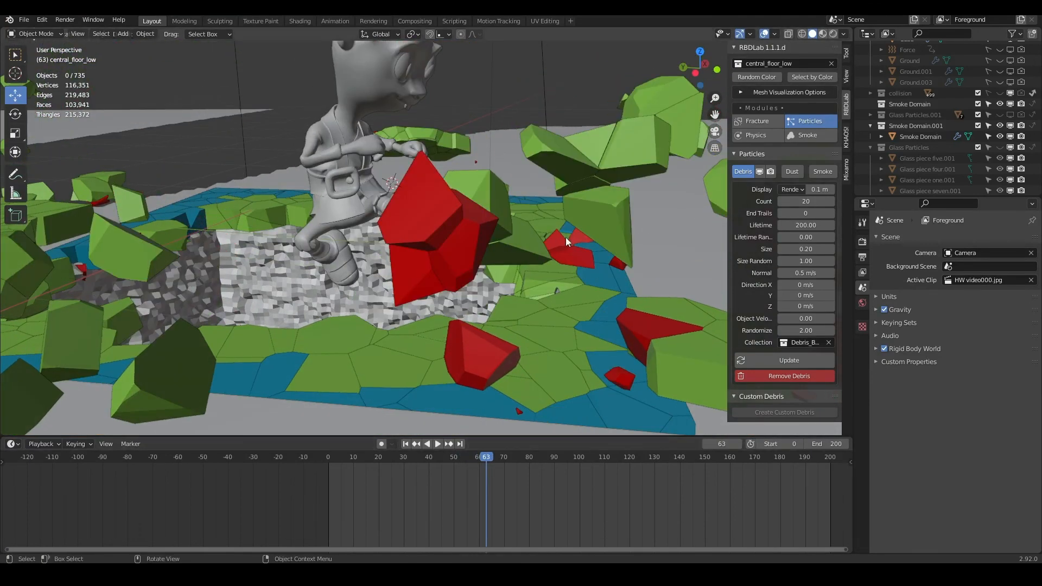
scroll(564, 85, down, 3)
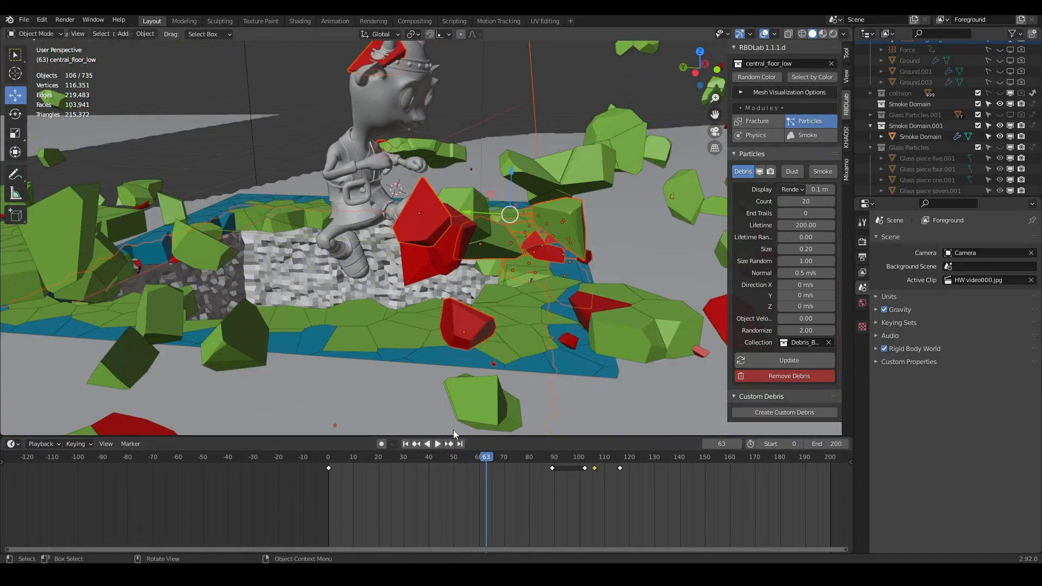
drag(506, 456, 518, 456)
click(549, 120)
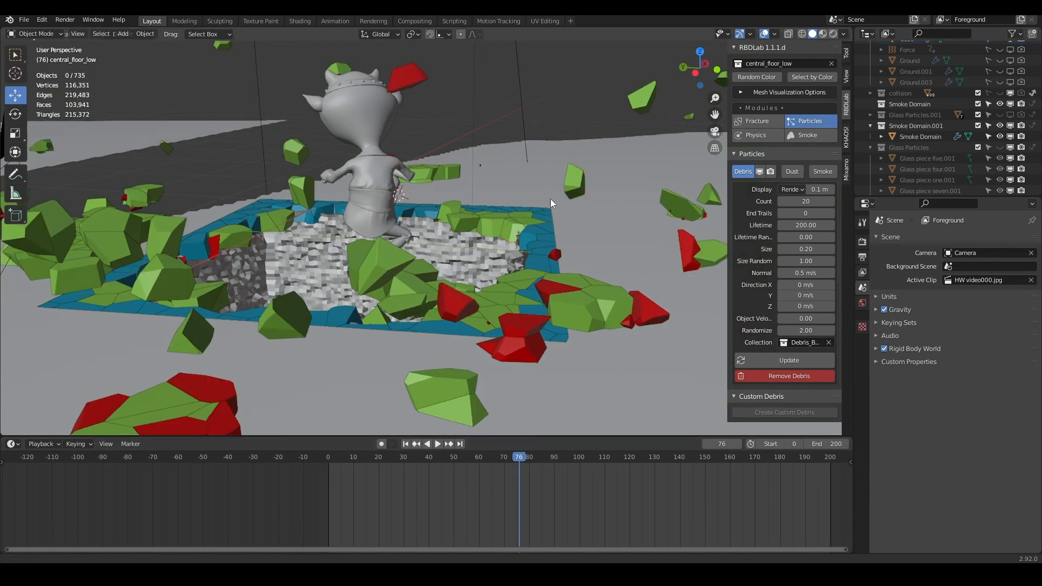
scroll(551, 198, up, 3)
key(space)
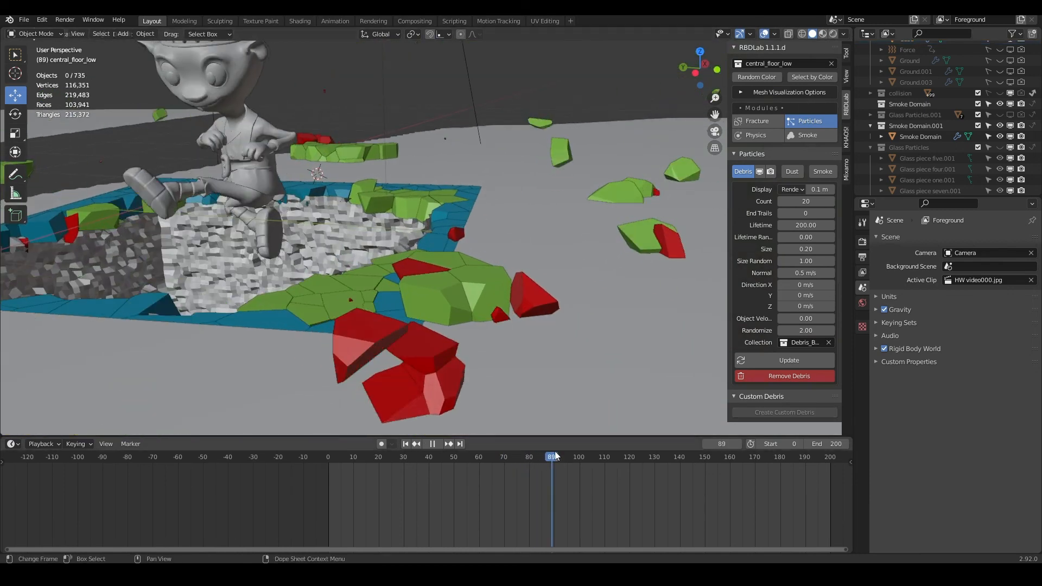
key(space)
middle_drag(574, 321, 624, 353)
drag(561, 459, 622, 459)
key(space)
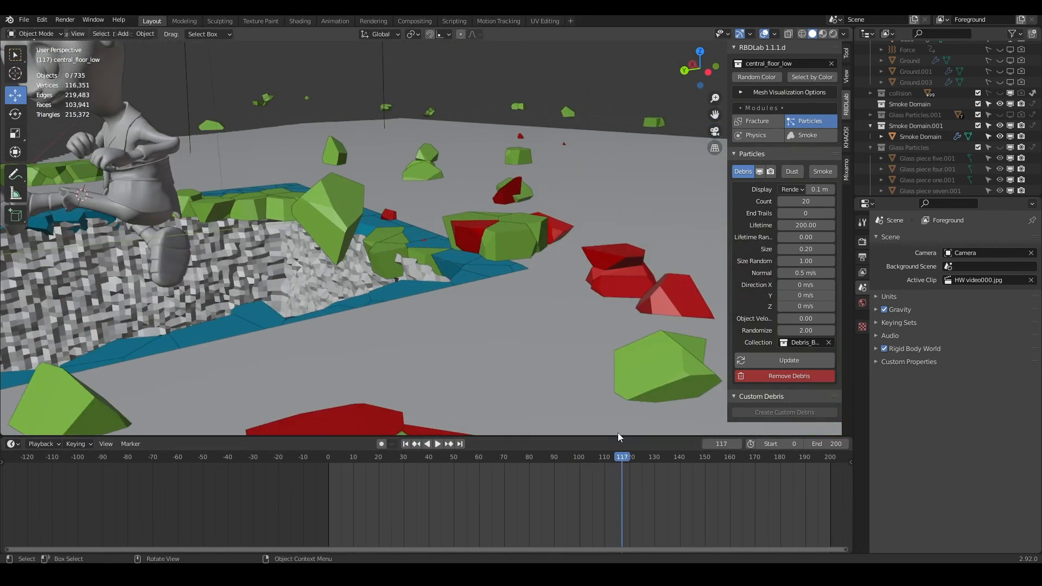